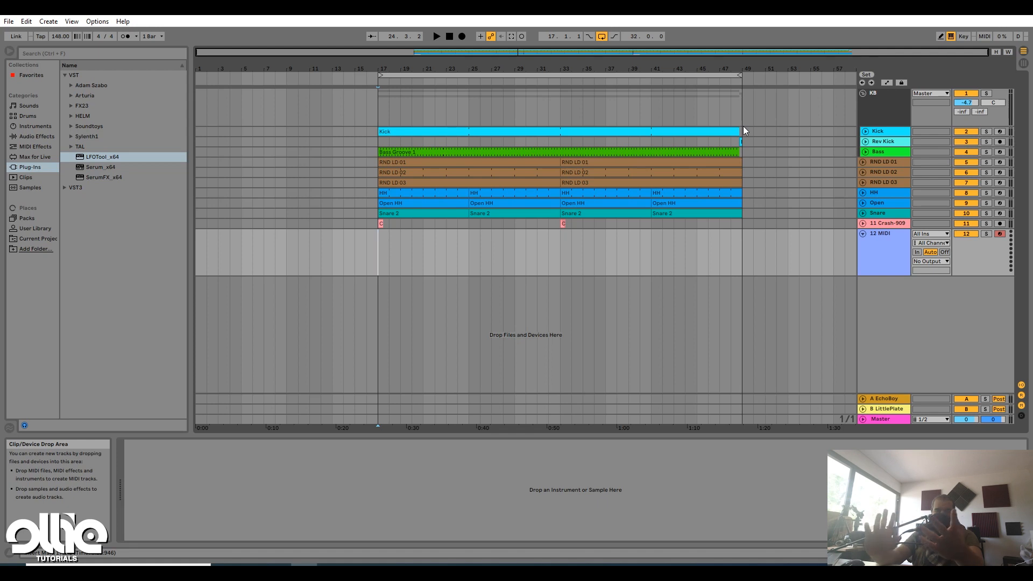
Load the Serum_x64 plug-in onto MIDI track 12 and close its window
key("Down")
left_click(382, 245)
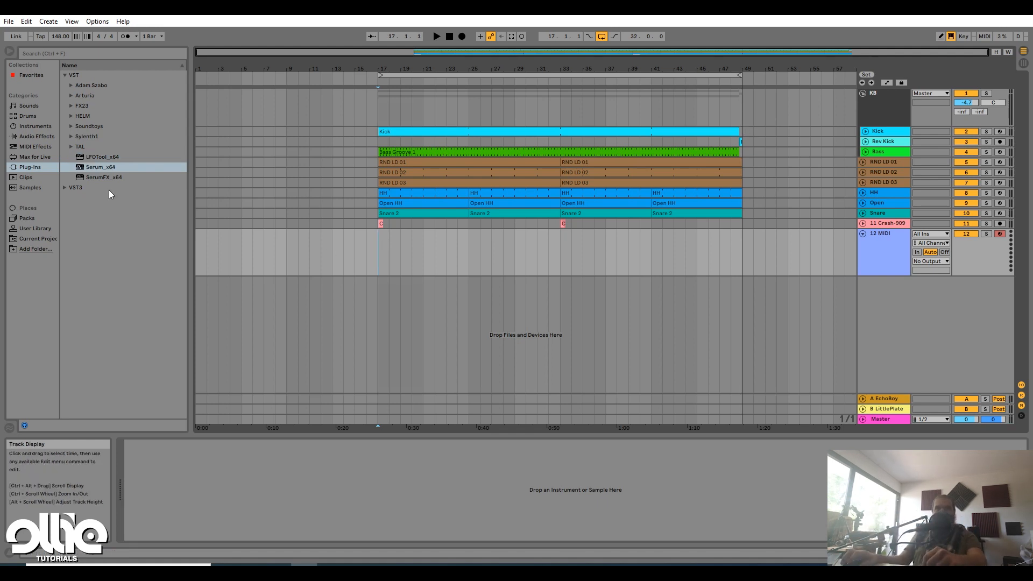
left_click(92, 170)
left_click_drag(418, 255, 419, 256)
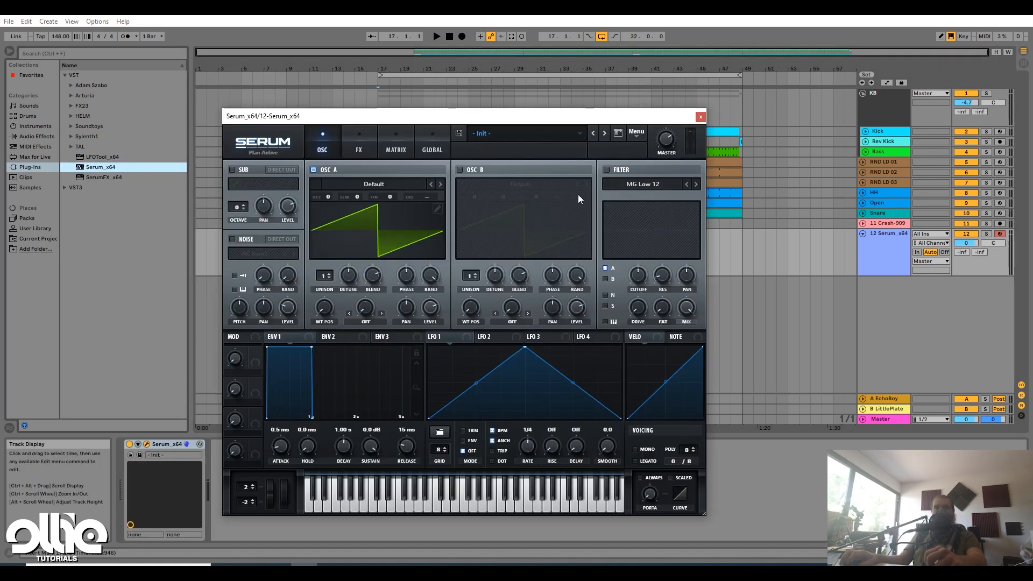
left_click_drag(528, 114, 548, 58)
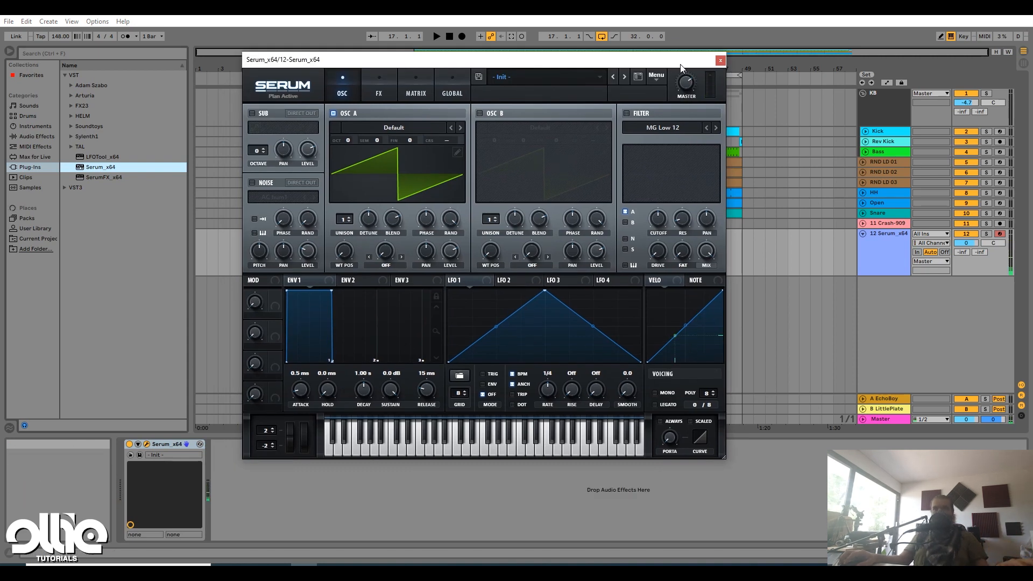
left_click_drag(680, 64, 668, 124)
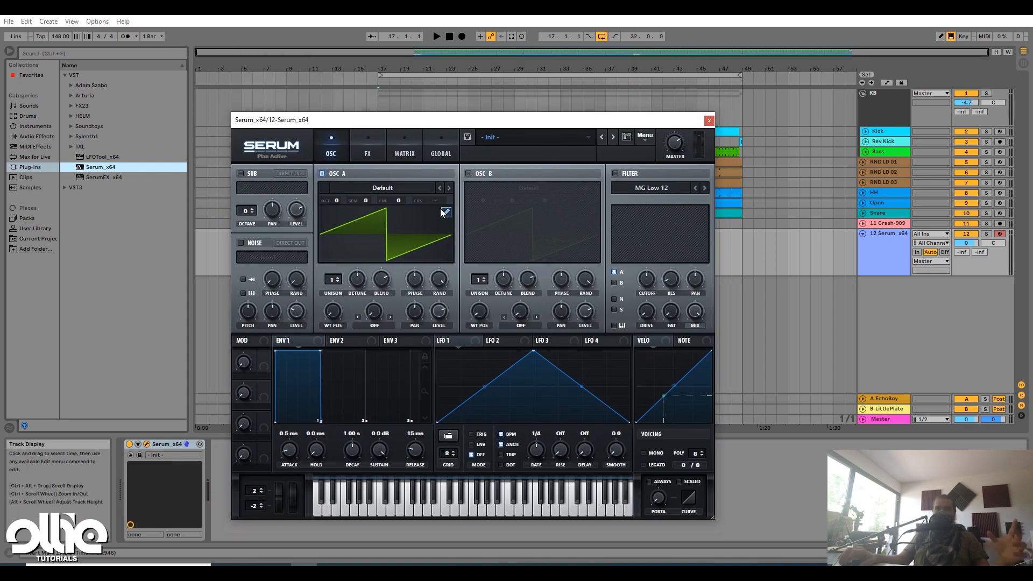
left_click(709, 120)
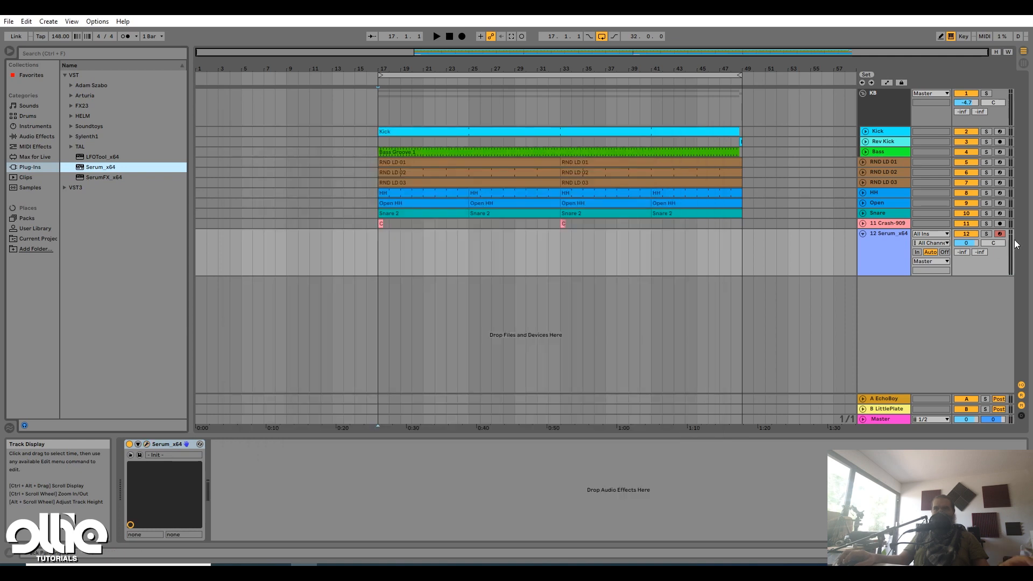
Solo the Serum track and insert an empty four-bar MIDI clip on it starting at bar 17
left_click(986, 233)
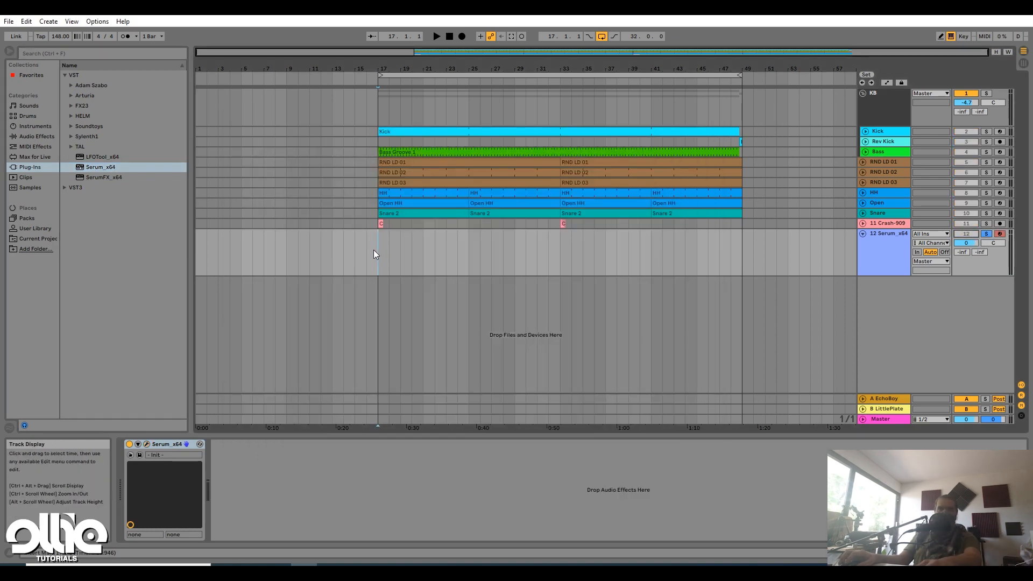
left_click_drag(377, 250, 423, 245)
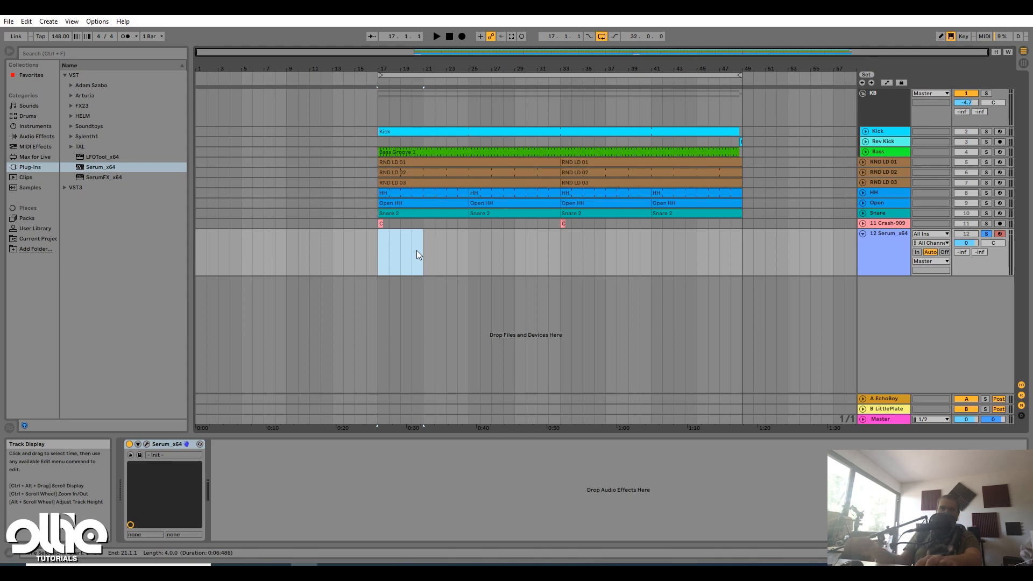
right_click(416, 251)
left_click(513, 340)
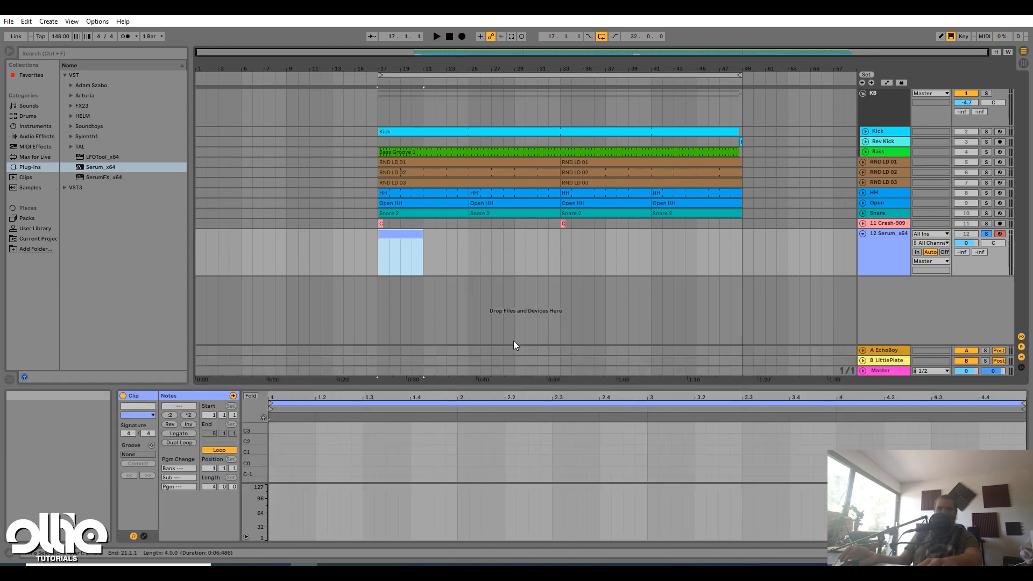
Enlarge the note editor, enter sixteenth A1 notes at 1.1.1, 1.1.2 and 1.1.4, and fold the view to used notes
left_click_drag(346, 387, 347, 269)
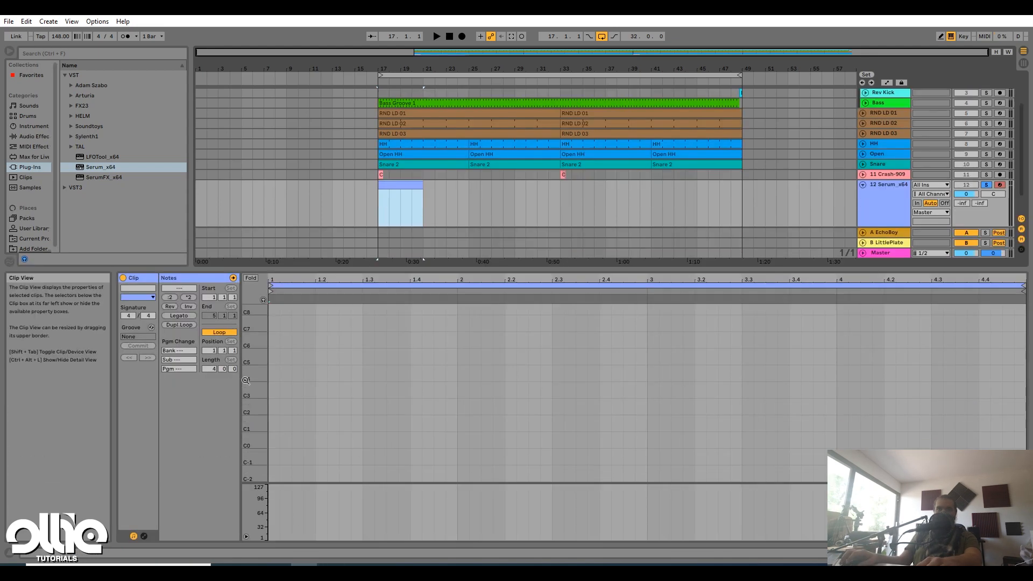
left_click_drag(250, 371, 275, 371)
scroll(379, 433, "down", 8)
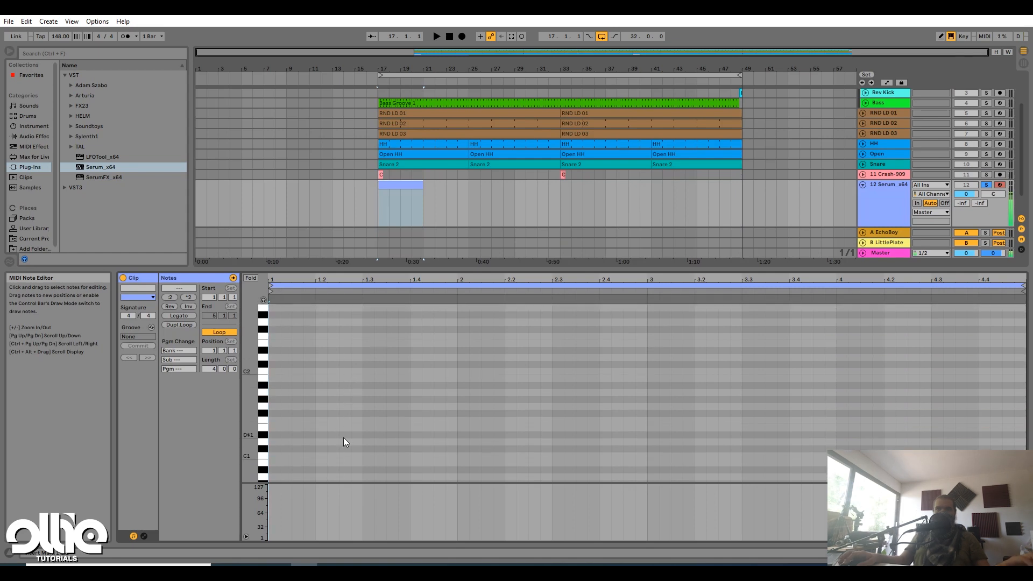
double_click(274, 392)
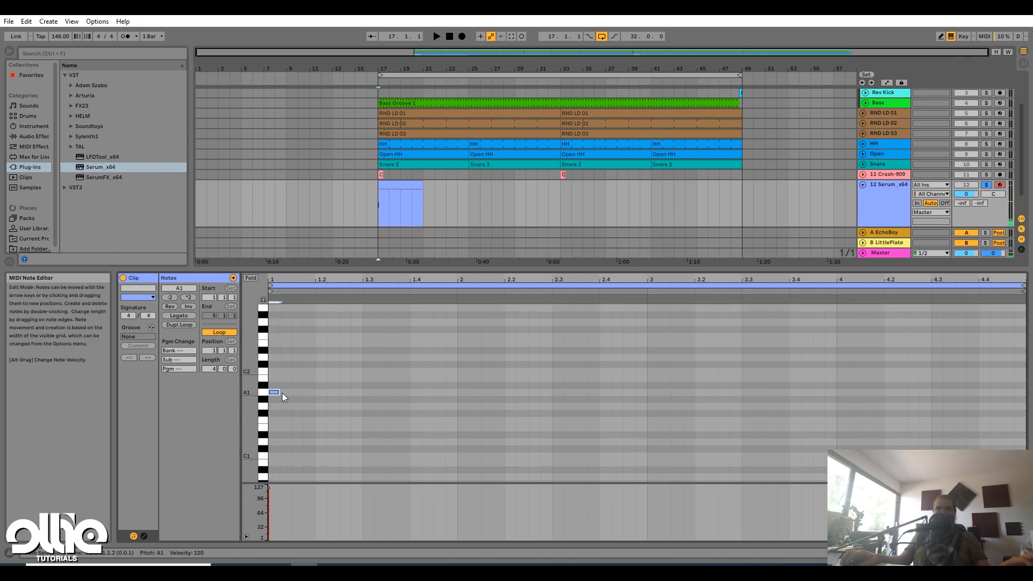
double_click(285, 392)
left_click(250, 280)
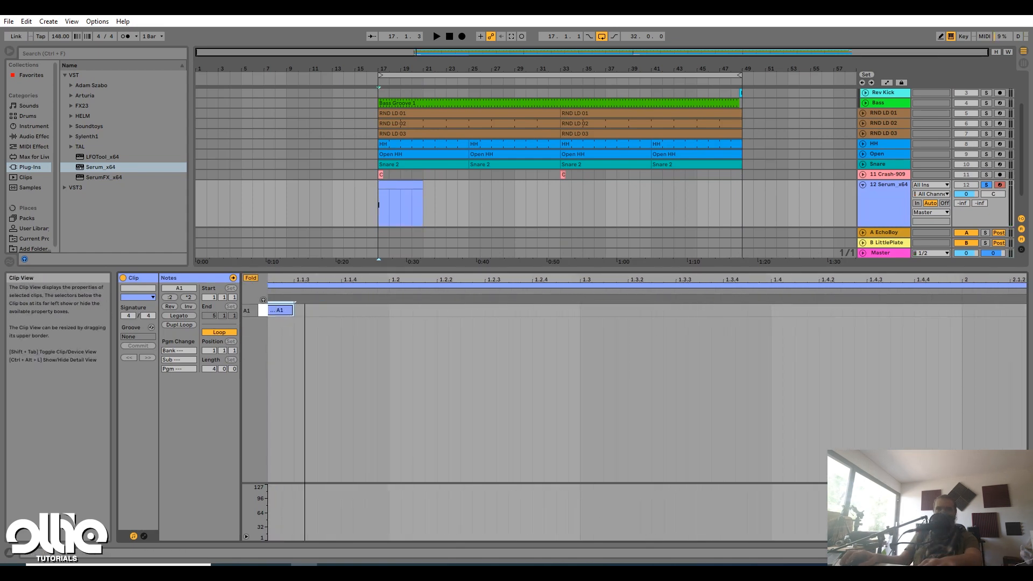
left_click_drag(286, 279, 318, 323)
double_click(355, 309)
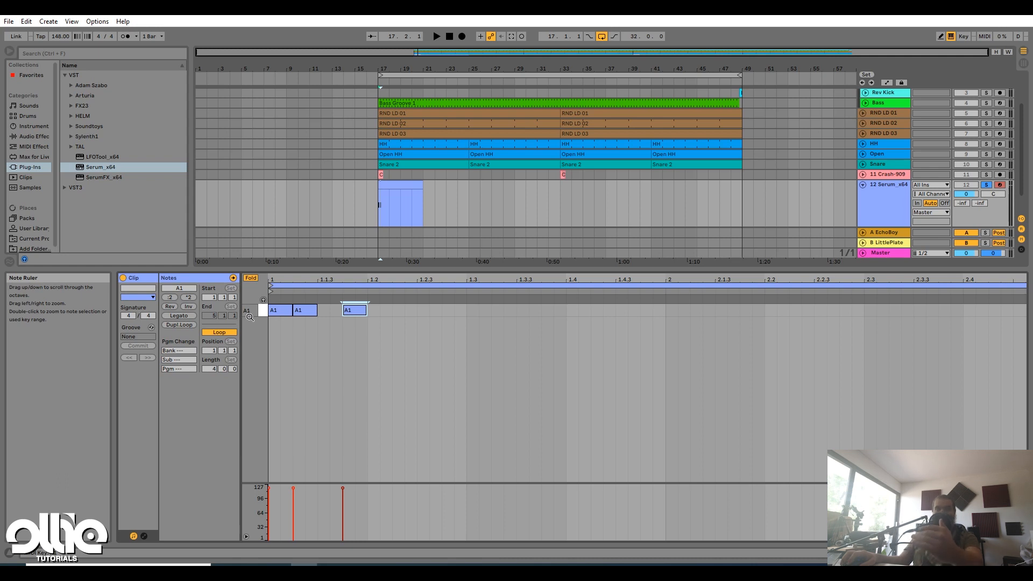
Duplicate the three A1 notes, delete the first copy and move the other two to 1.2.3 and 1.3
left_click(359, 339)
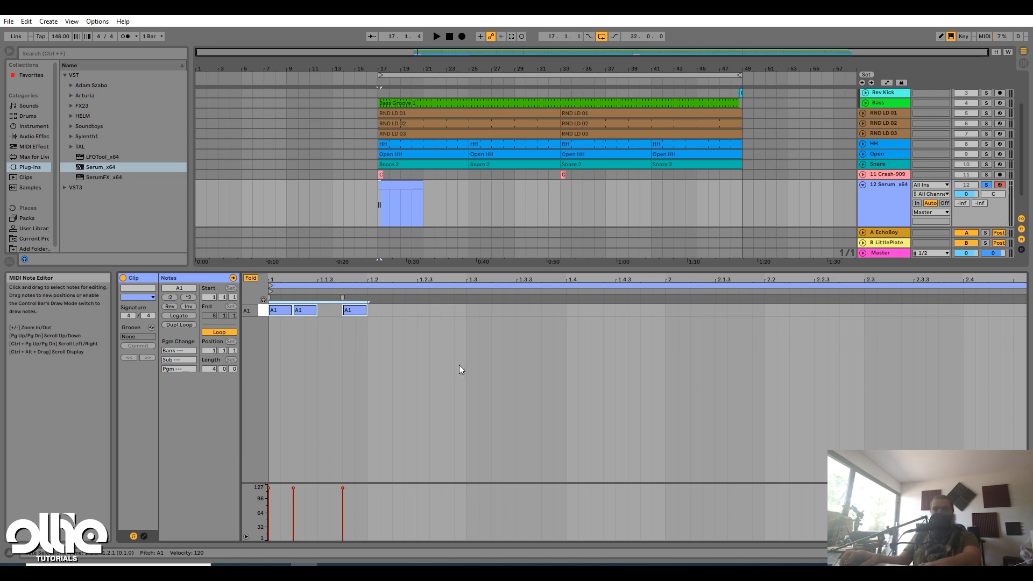
key("ctrl+d")
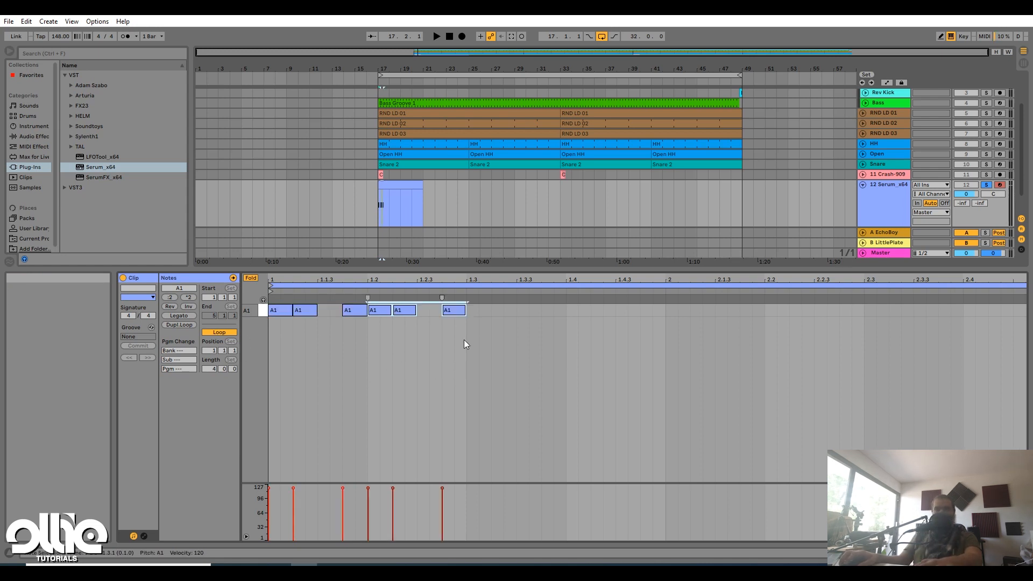
left_click(368, 317)
left_click(379, 334)
left_click(380, 312)
key("Delete")
mouse_move(400, 312)
left_mouse_down()
mouse_move(484, 312)
mouse_move(473, 284)
left_mouse_up()
Duplicate the A1 note at 1.3 to 1.3.2, add a sixteenth A1 note at 1.3.4 and play the pattern
key("space")
key("space")
key("ctrl+d")
key("space")
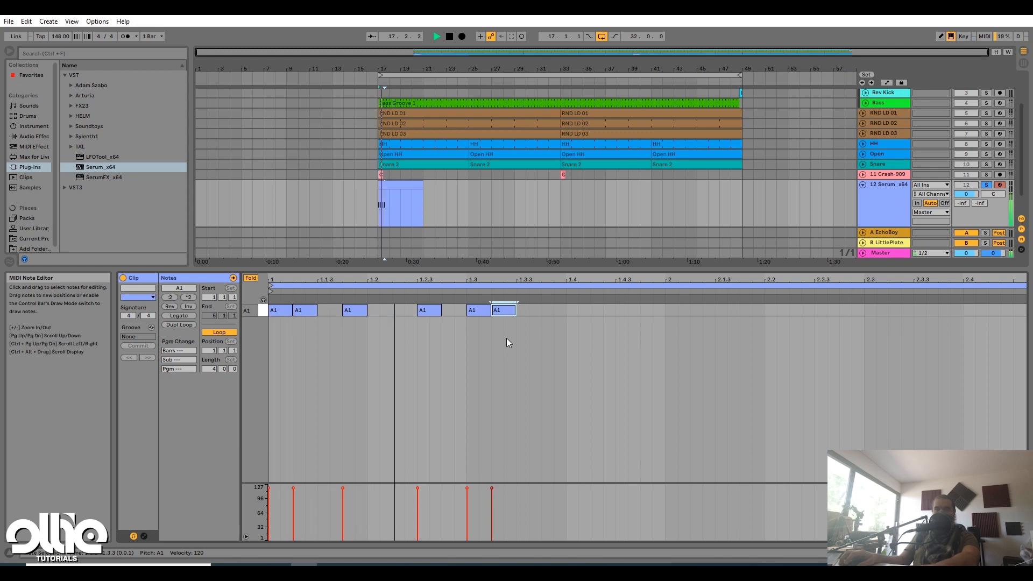
key("space")
double_click(544, 310)
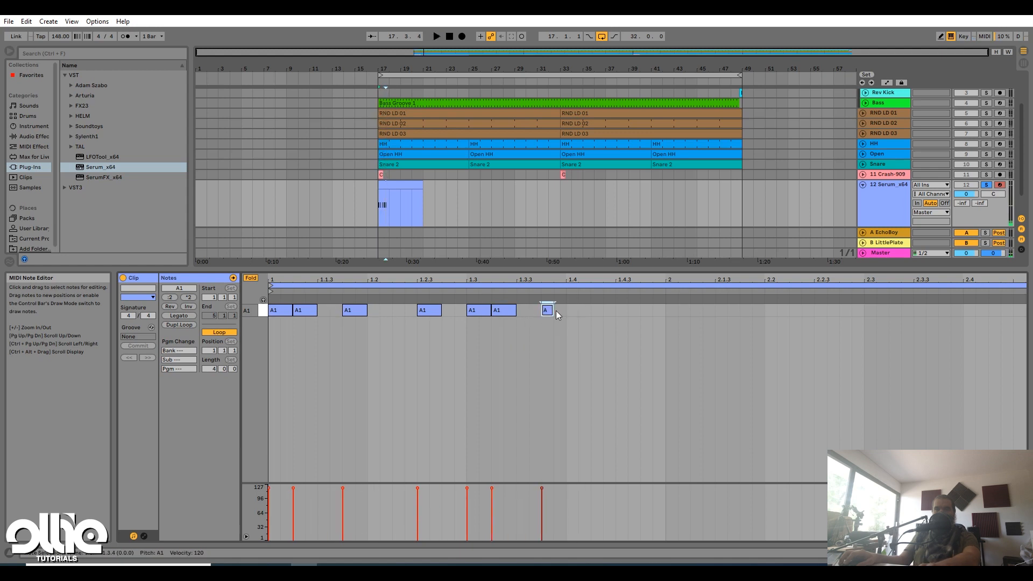
key("space")
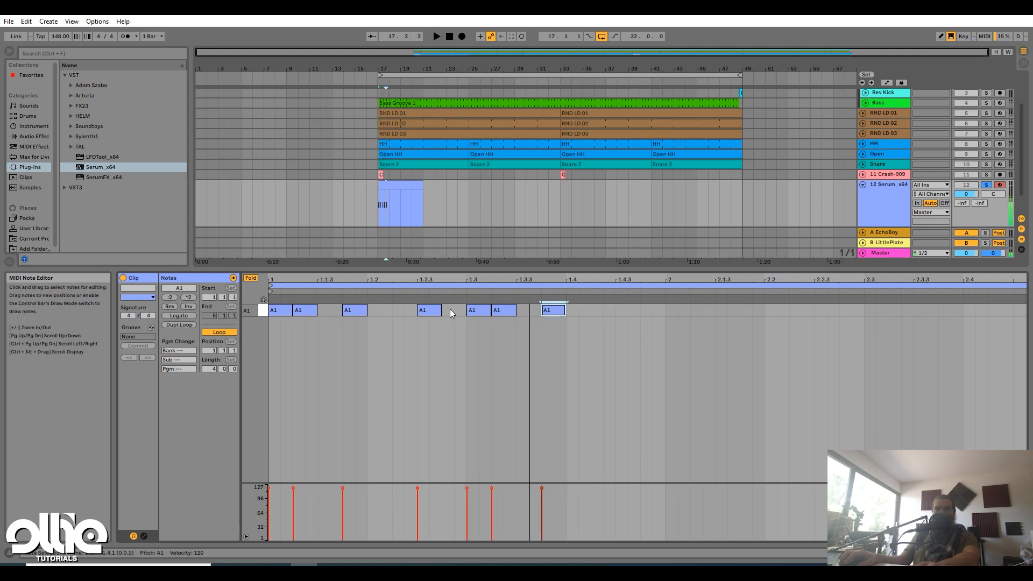
Move the three A1 notes before 1.3.4 earlier, to 1.2.2, 1.2.3 and 1.3, and play back the rhythm
left_click_drag(428, 312, 405, 307)
left_click_drag(470, 310, 420, 308)
key("space")
key("space")
left_click_drag(502, 311, 472, 310)
key("space")
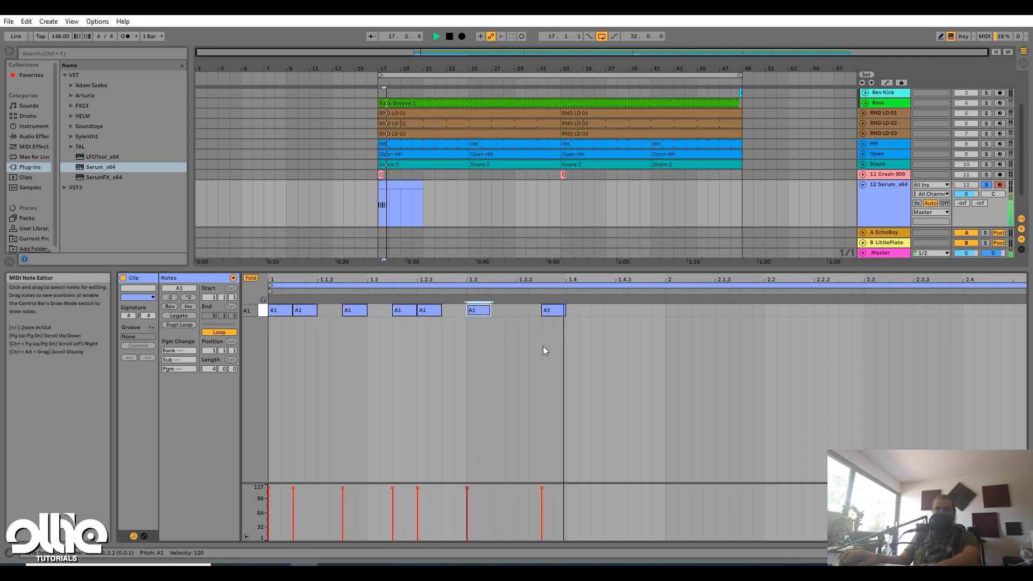
key("space")
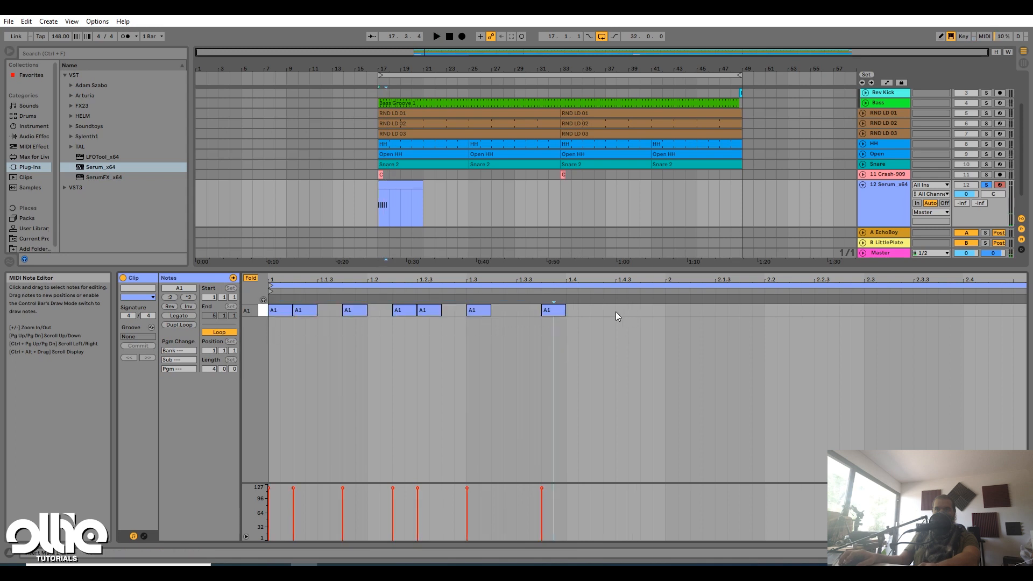
Add two consecutive sixteenth A1 notes at 1.4.2 and 1.4.3 and listen to the pattern
double_click(614, 311)
left_click_drag(611, 311, 642, 310)
key("ctrl+d")
key("space")
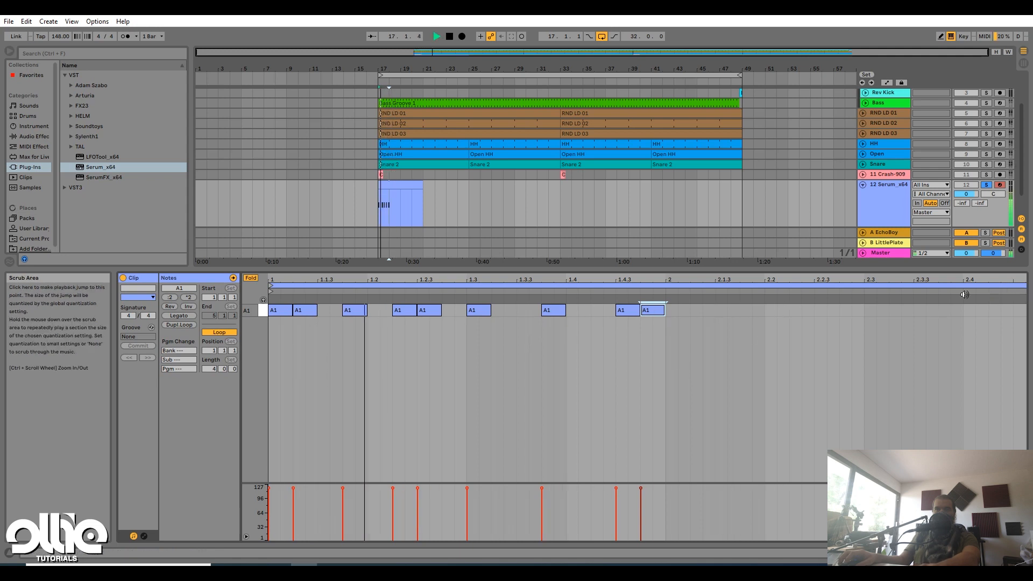
left_click_drag(662, 332, 602, 310)
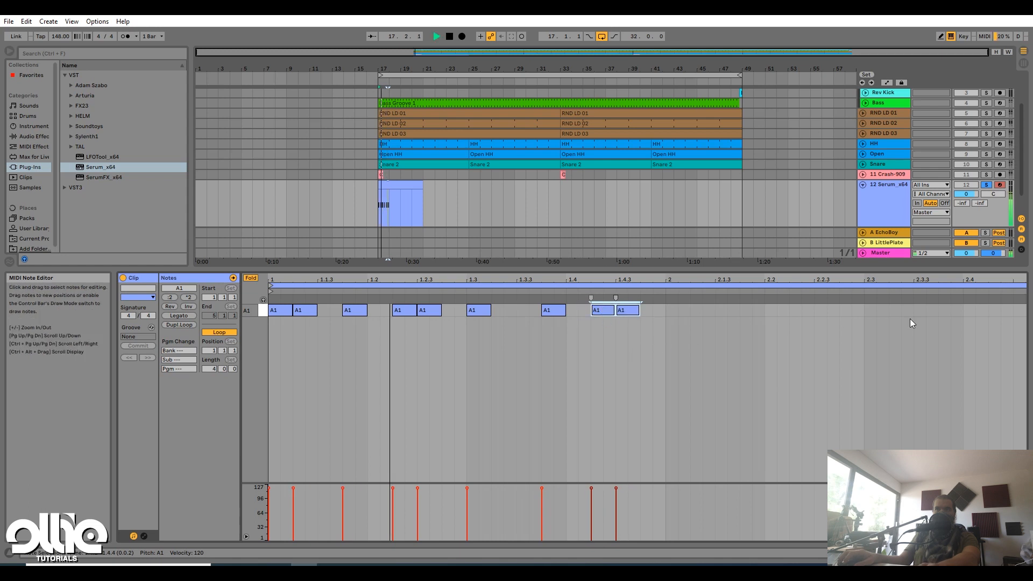
key("space")
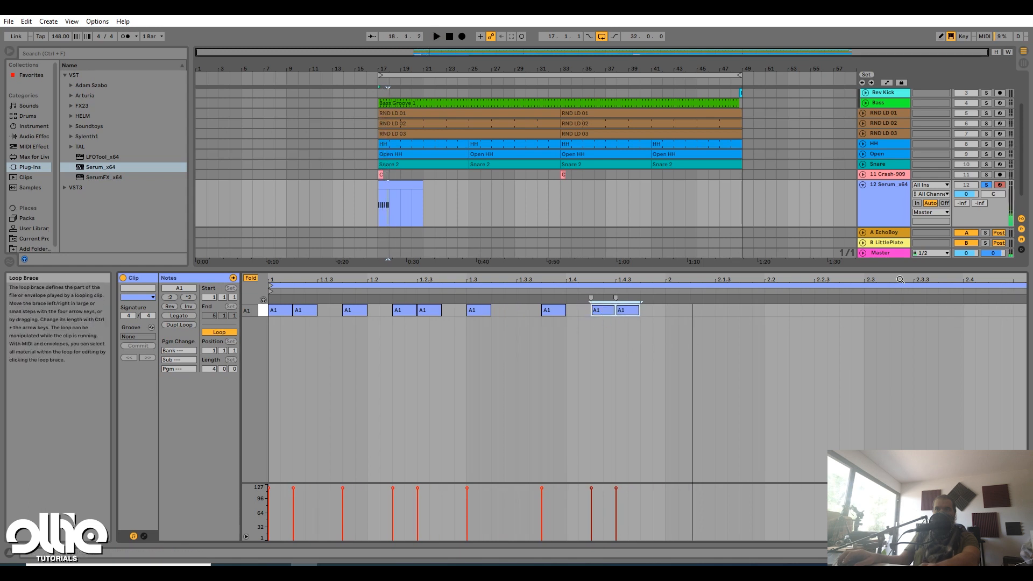
Shorten the clip's end and loop to one bar so the pattern repeats every bar
key("minus")
left_click_drag(1024, 291, 457, 264)
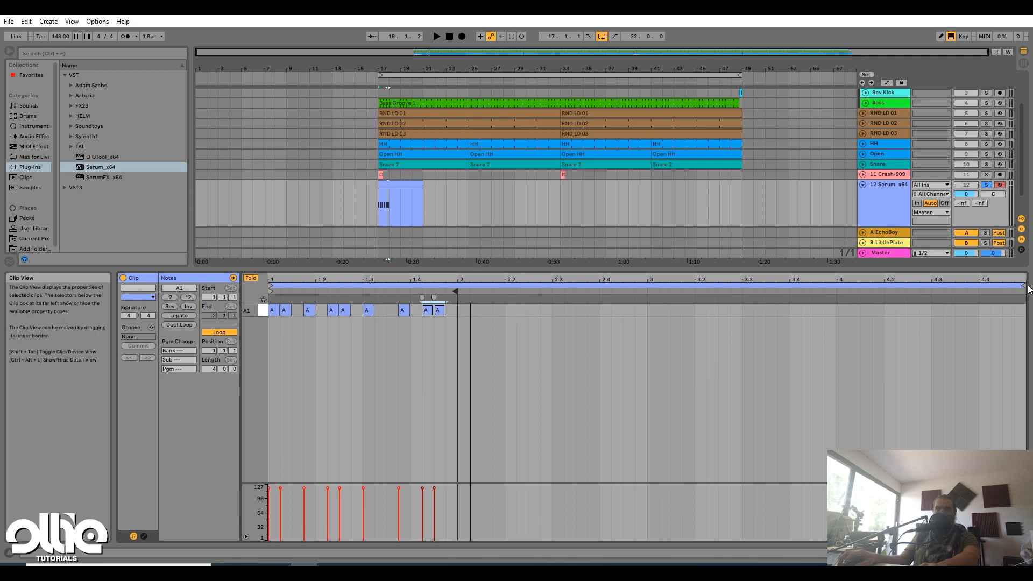
mouse_move(1024, 285)
left_mouse_down()
mouse_move(479, 285)
mouse_move(461, 273)
left_mouse_up()
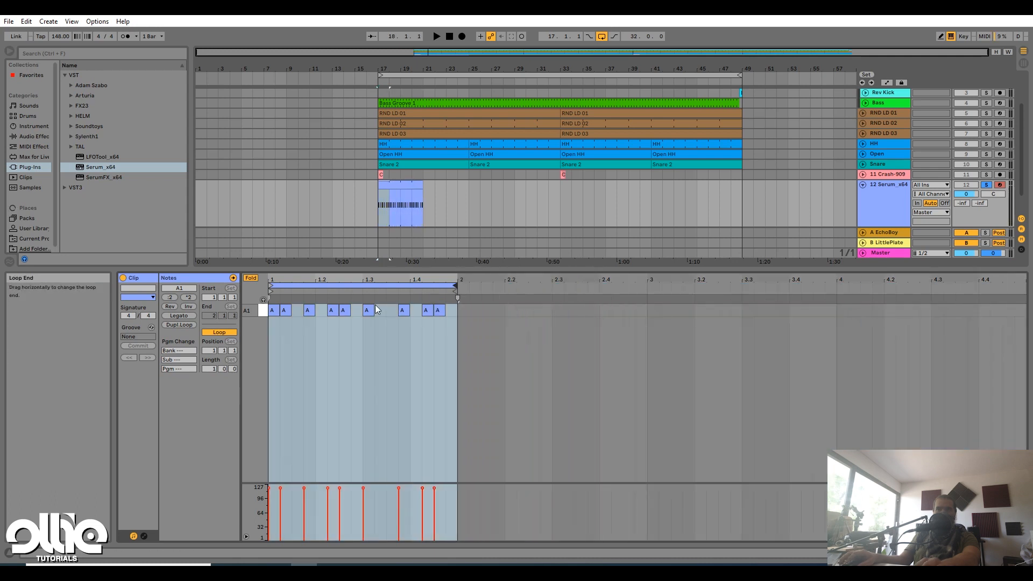
Play the clip with the full mix, lower the Serum track's volume to -3.7 dB and solo the track again
left_click(396, 213)
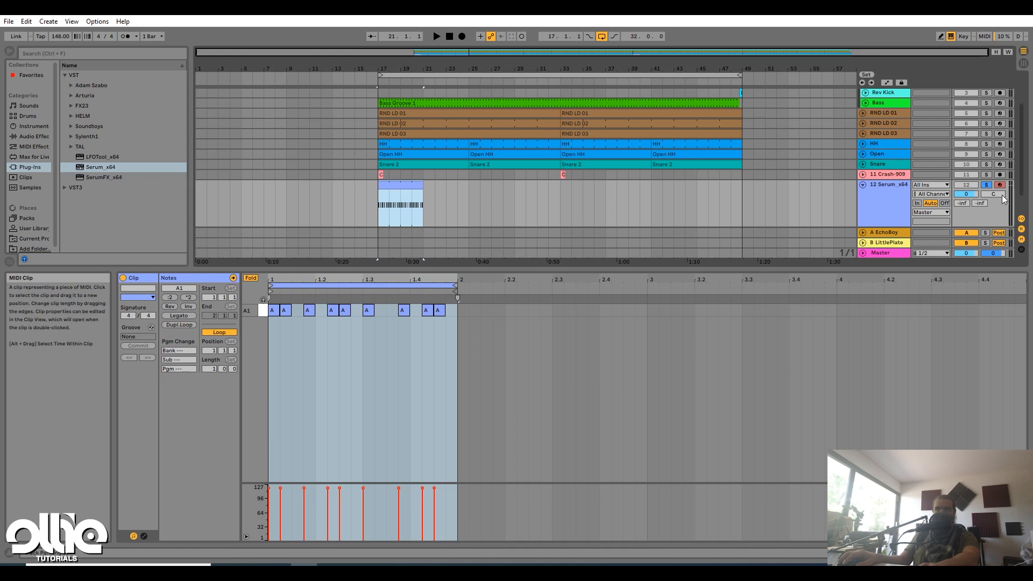
key("space")
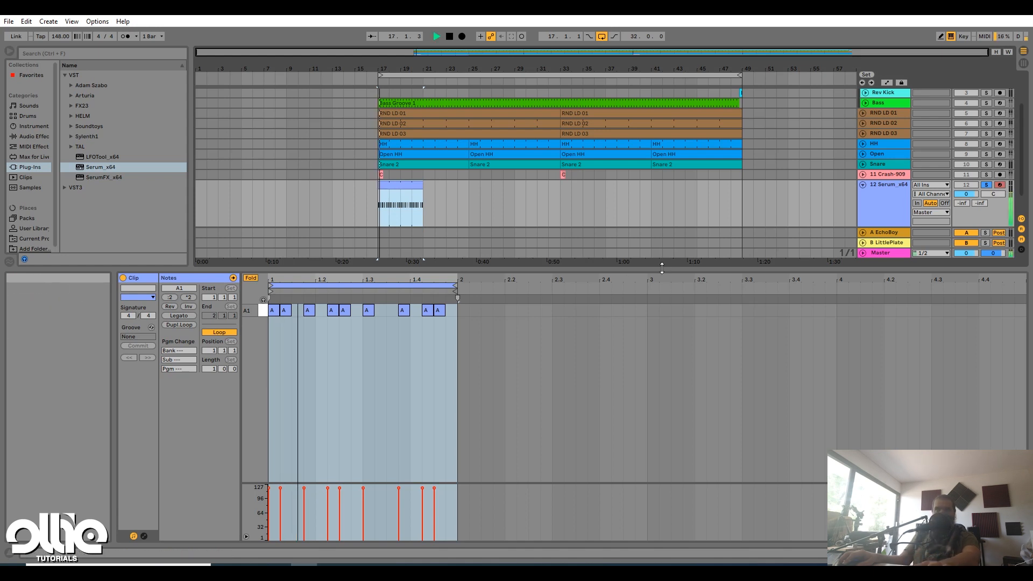
left_click(987, 185)
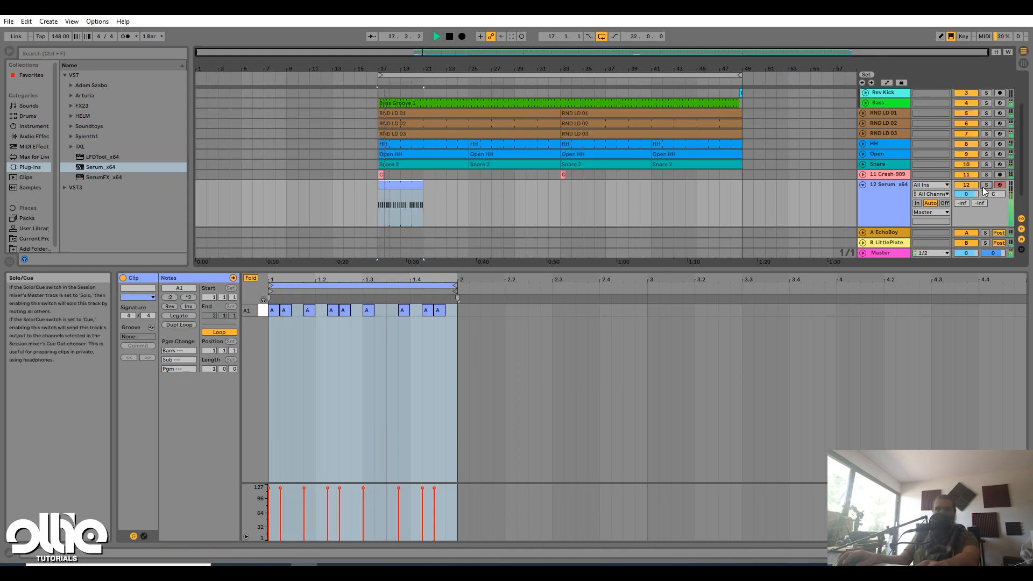
left_click(883, 207)
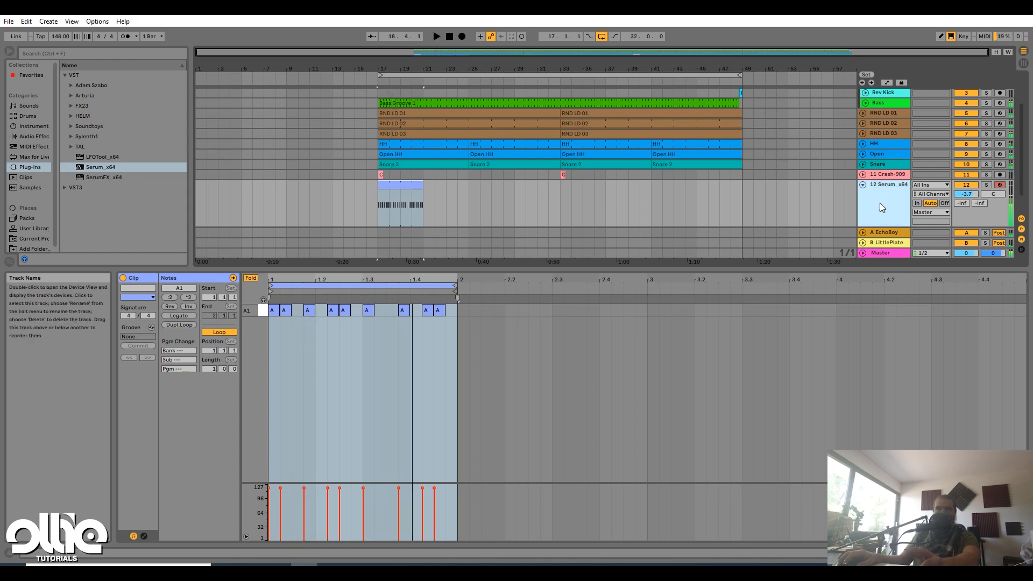
left_click(986, 186)
Reopen the Serum window and set oscillator A's wavetable to Basic Mini from the Analog category
double_click(885, 208)
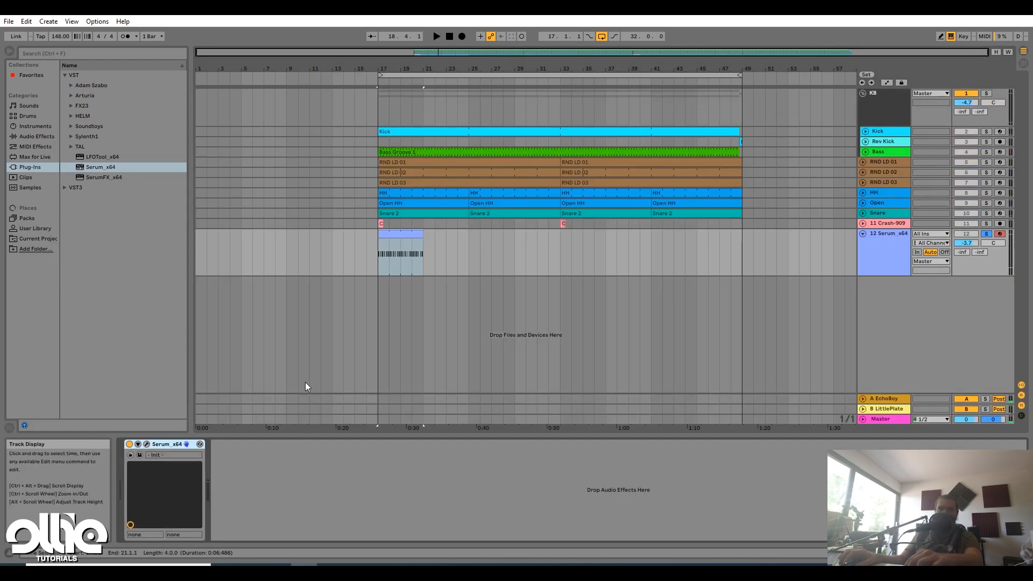
left_click(146, 444)
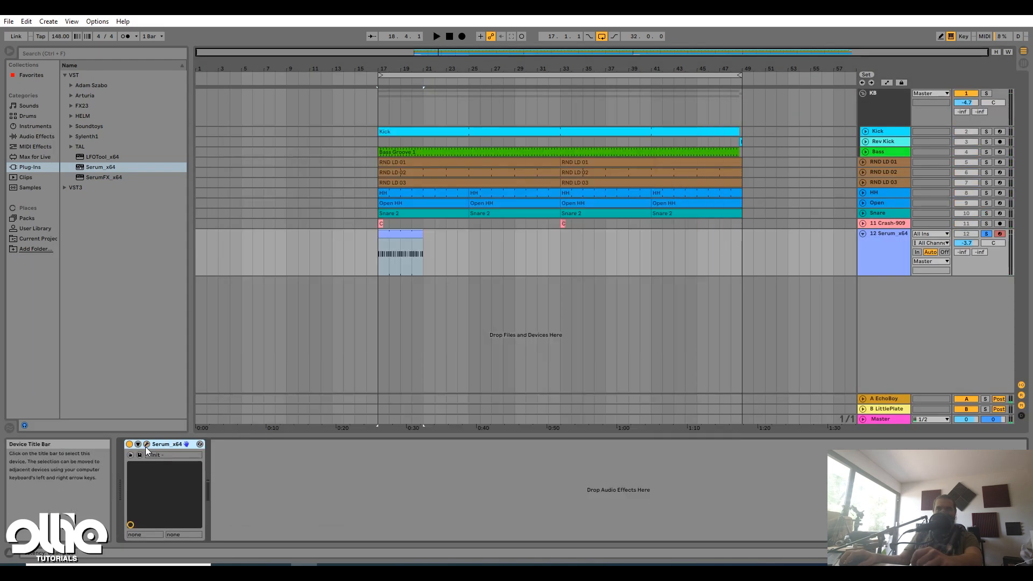
left_click(147, 444)
left_click(399, 188)
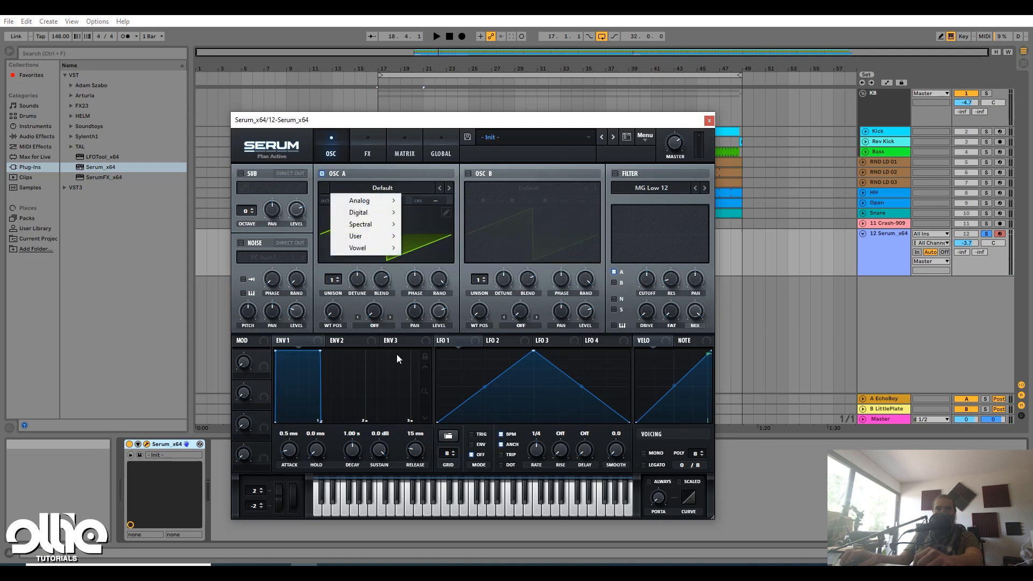
mouse_move(378, 215)
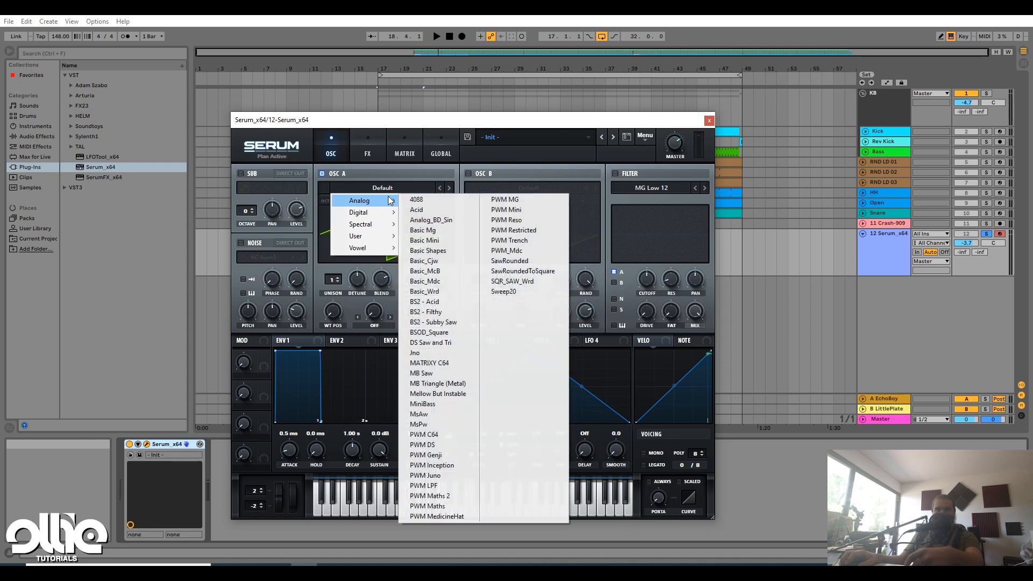
left_click(459, 243)
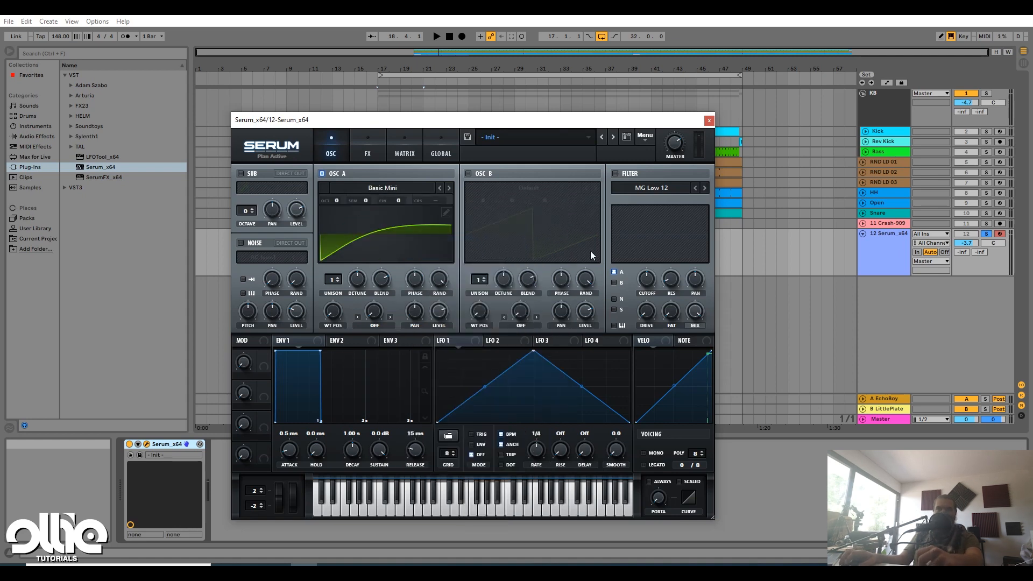
Enable oscillator B and set its wavetable to Basic Mini from the Analog category
left_click(468, 174)
left_click(479, 188)
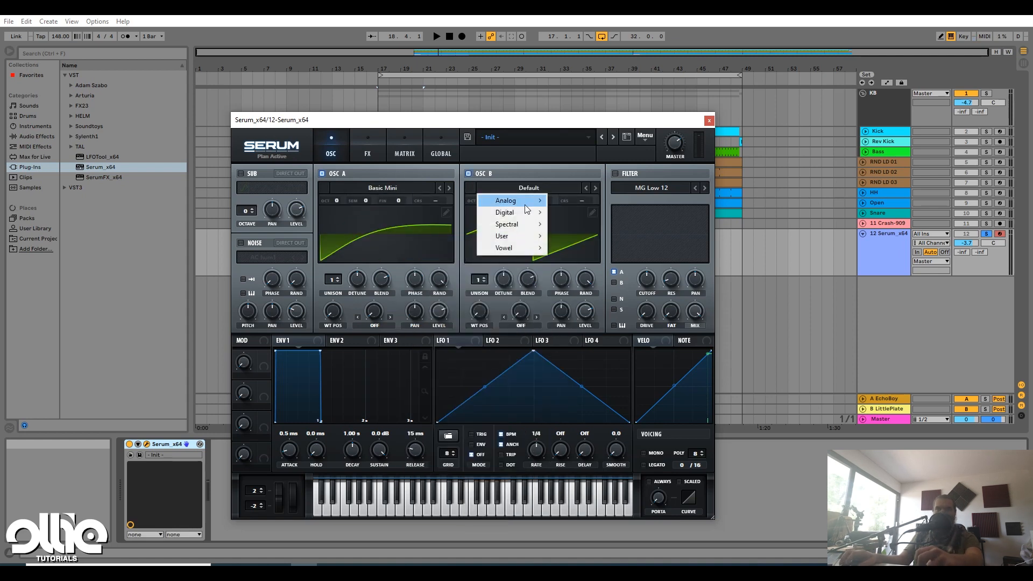
mouse_move(511, 201)
left_click(589, 240)
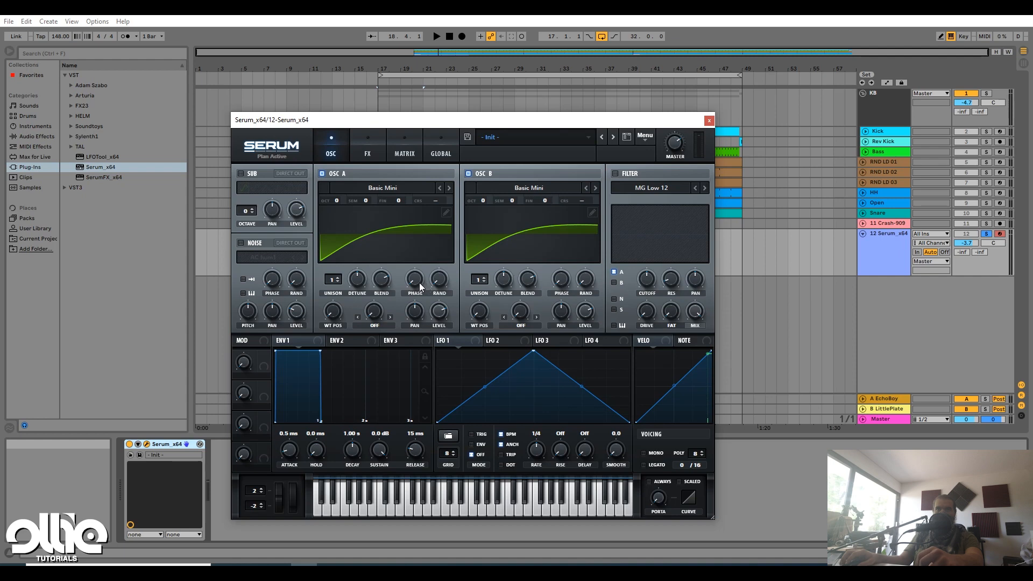
Set oscillator A's warp mode to FM (from B) with an amount of about 36%
mouse_move(419, 282)
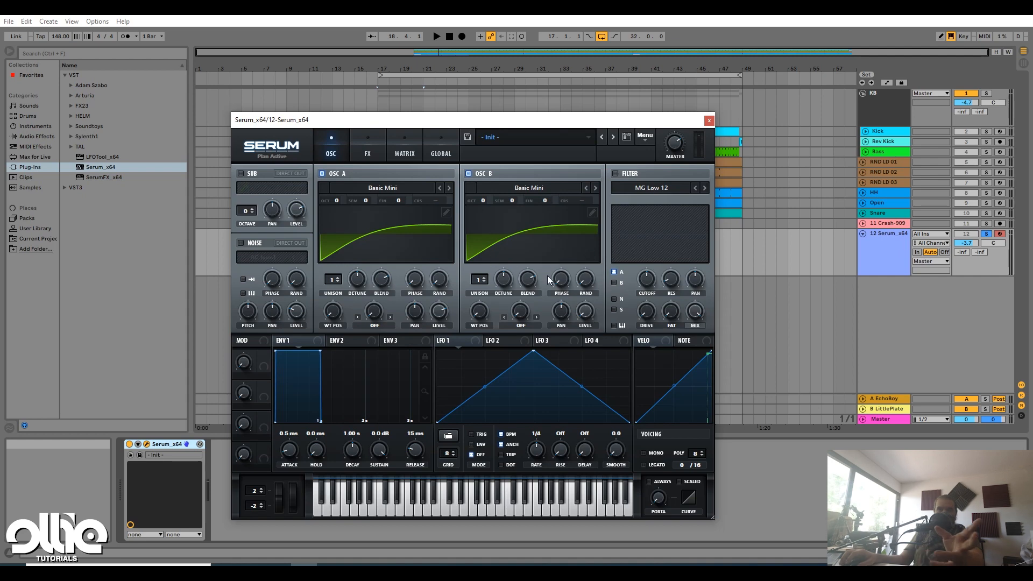
left_click(375, 325)
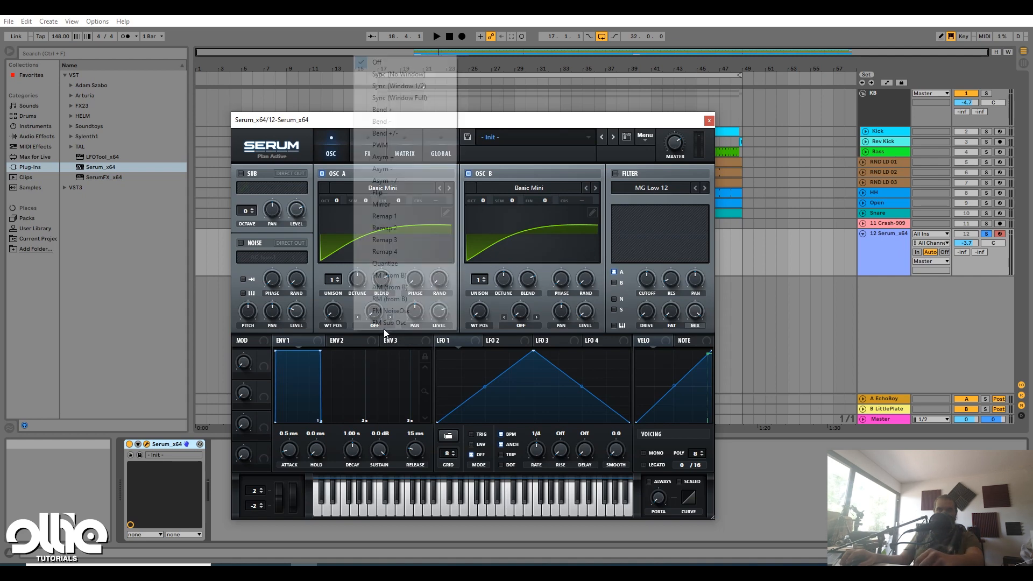
left_click(427, 277)
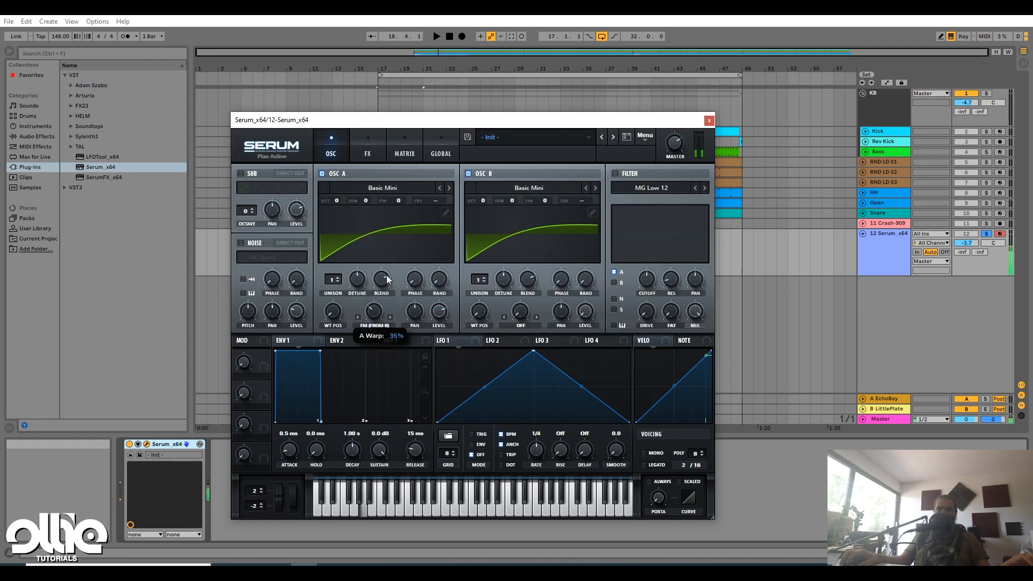
Set oscillator B's octave to -1 and play the pattern briefly
left_click_drag(485, 202, 487, 221)
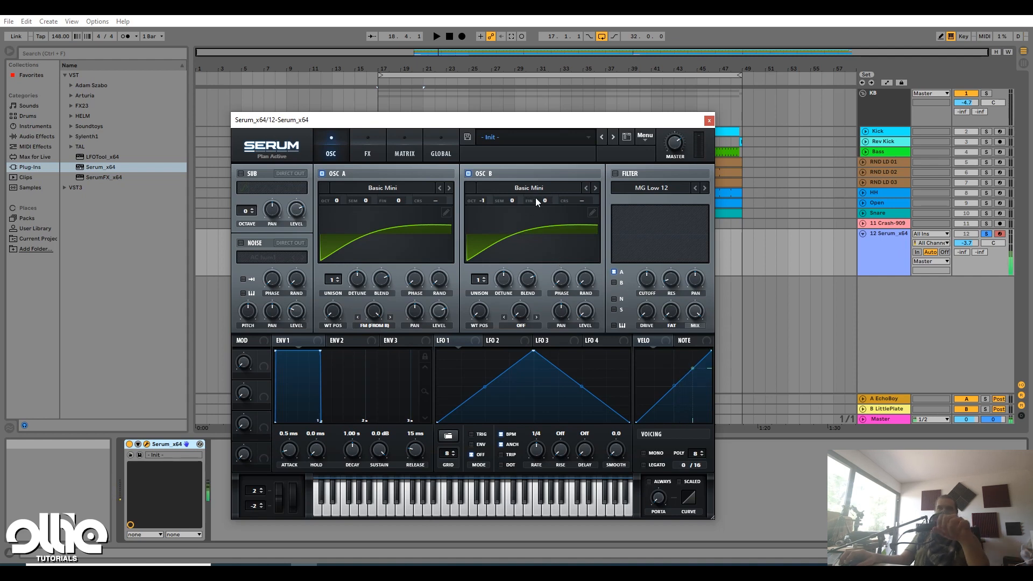
key("space")
key("space")
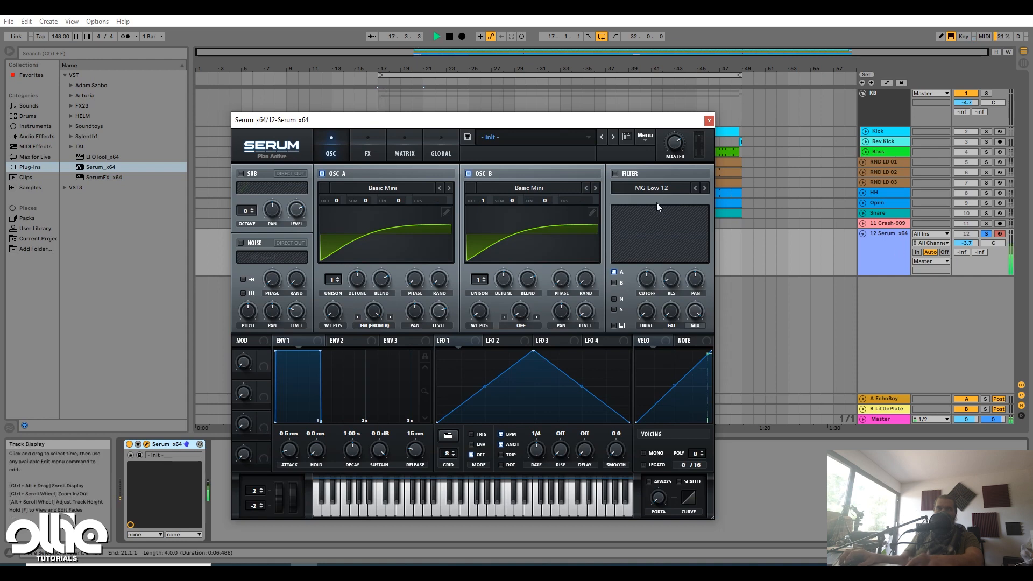
Enable the filter on oscillator A and set its type to Formant-I from the Misc category
left_click(617, 173)
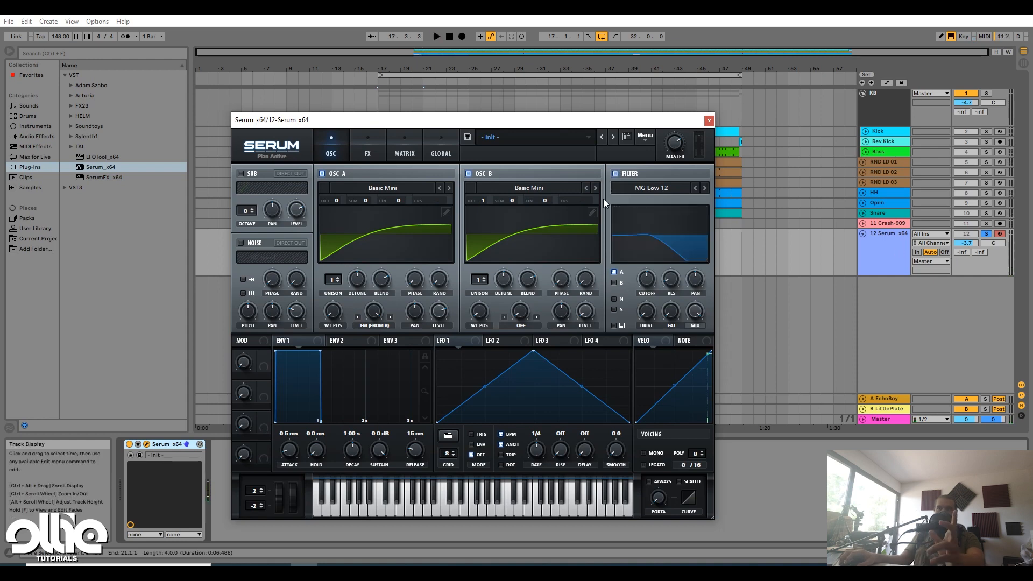
left_click(656, 188)
mouse_move(631, 239)
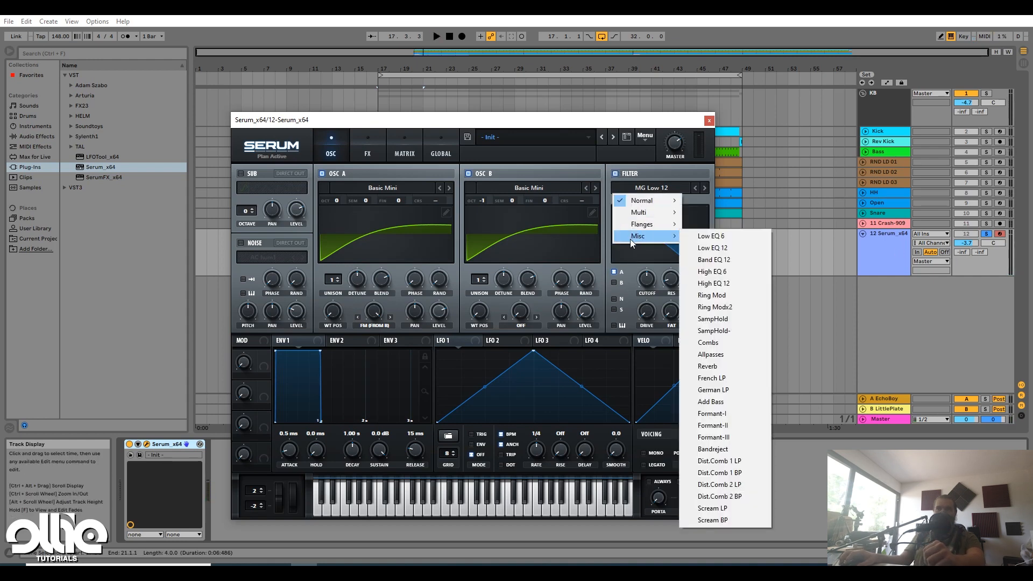
left_click(749, 415)
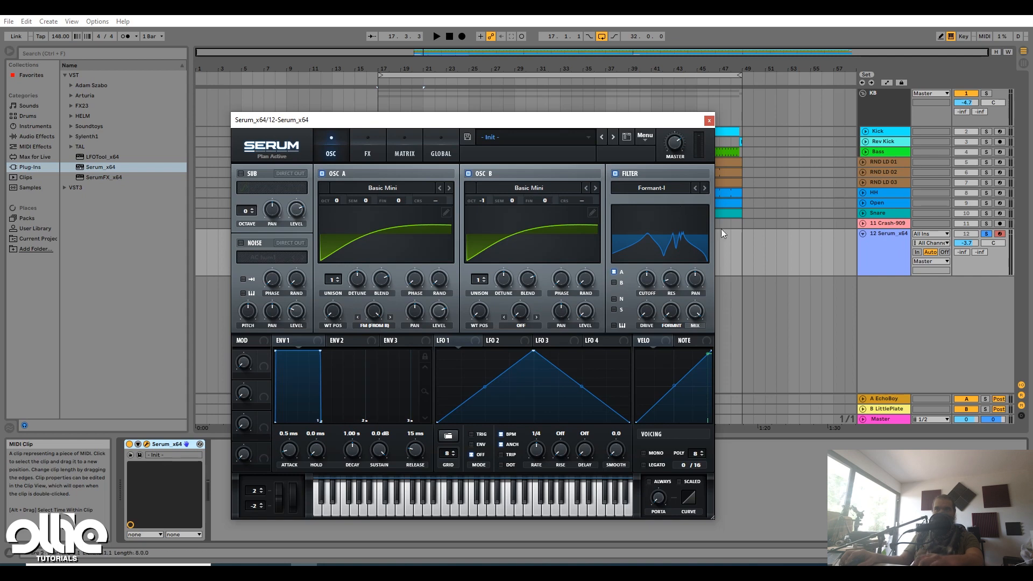
Raise the Formant-I filter's resonance and lower its cutoff while auditioning the pattern
left_click_drag(679, 285, 693, 226)
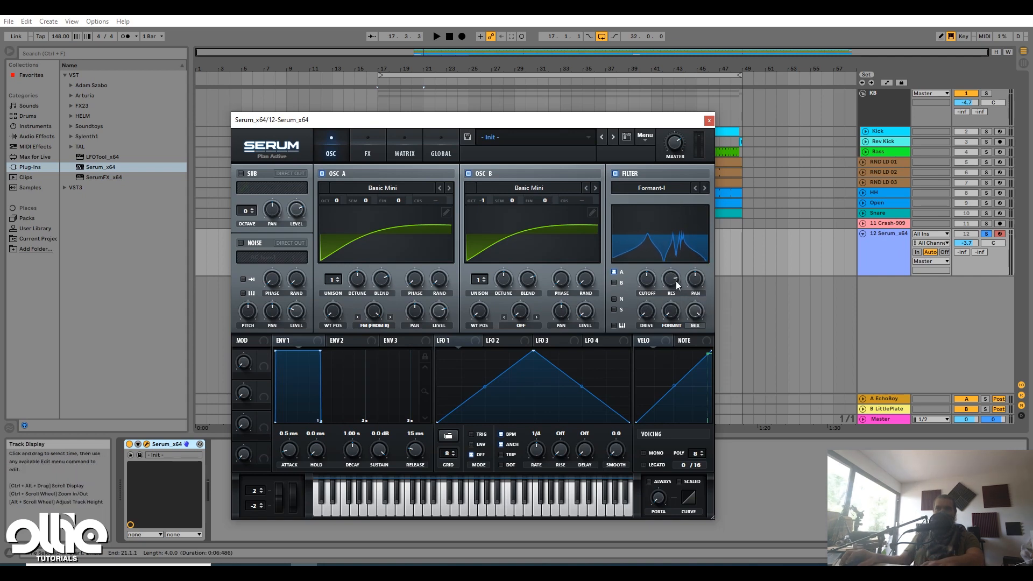
mouse_move(679, 284)
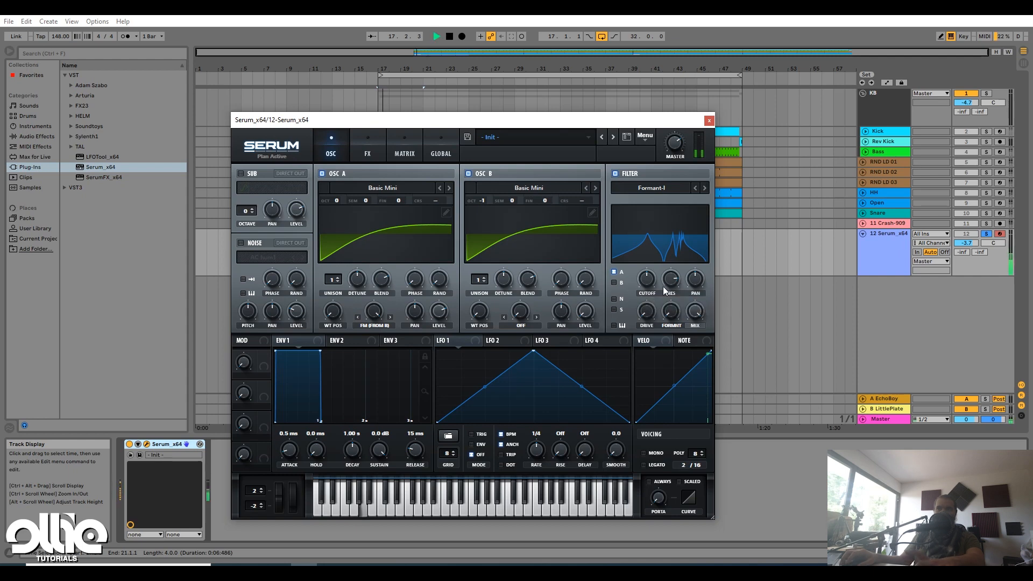
left_click_drag(648, 287, 633, 364)
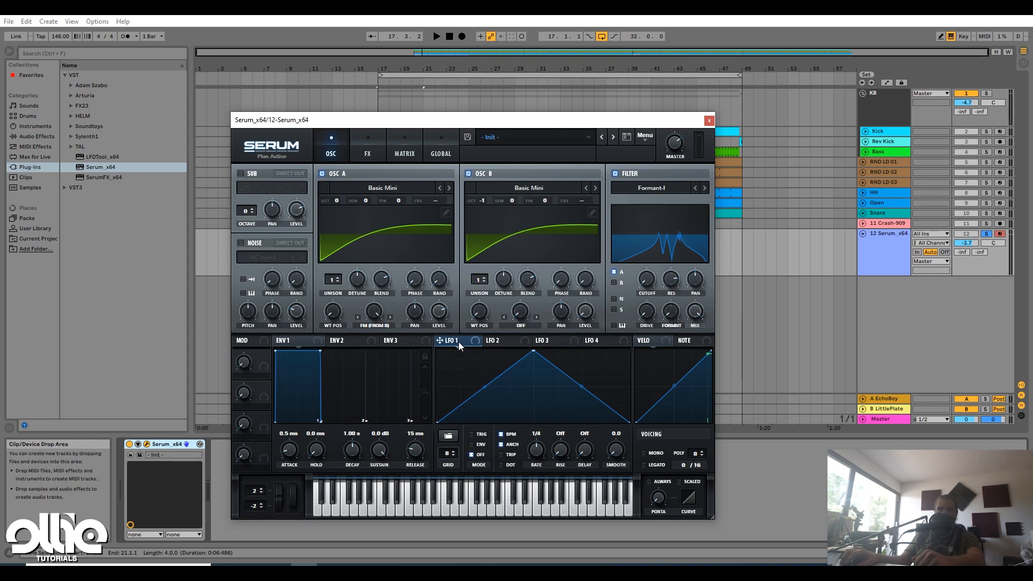
Assign LFO 1 to the filter cutoff and set the LFO rate to 4 bar
left_click_drag(457, 348, 646, 279)
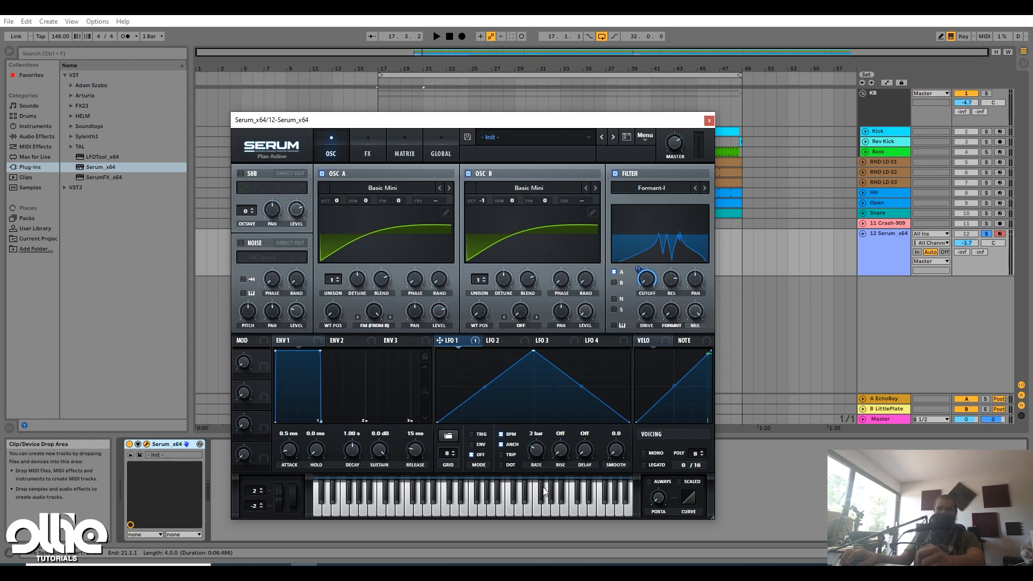
left_click_drag(536, 450, 522, 455)
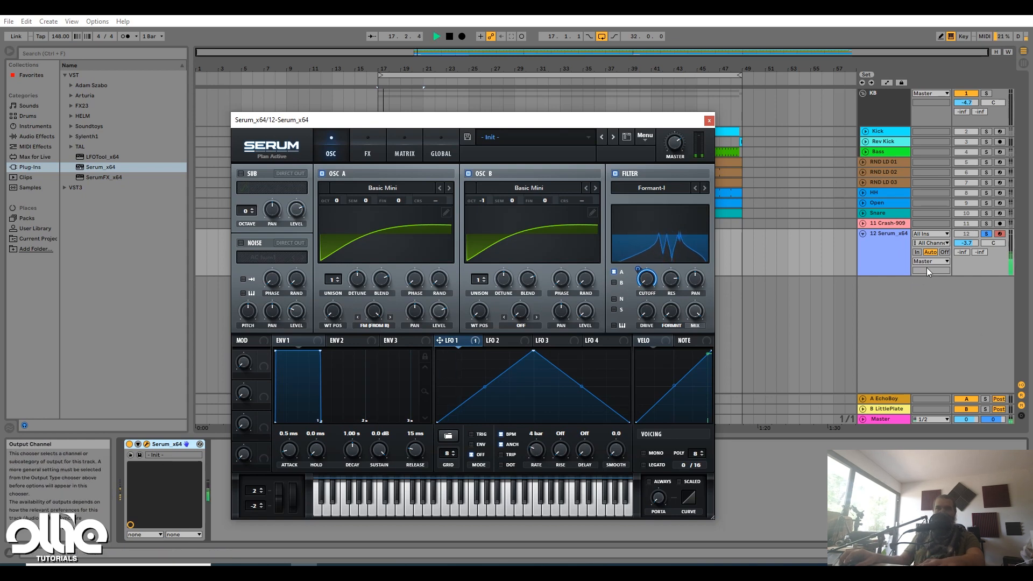
Set the Serum track's volume to -3.8 dB and nudge up Serum's master level during playback, then stop
mouse_move(967, 243)
left_mouse_down()
mouse_move(966, 231)
mouse_move(966, 243)
left_mouse_up()
left_click_drag(675, 147, 686, 126)
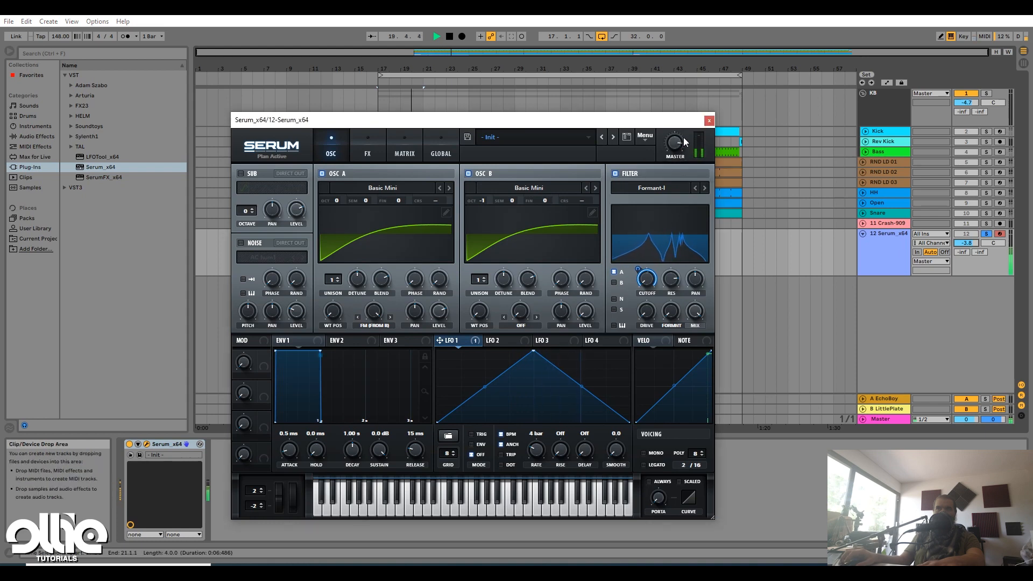
key("space")
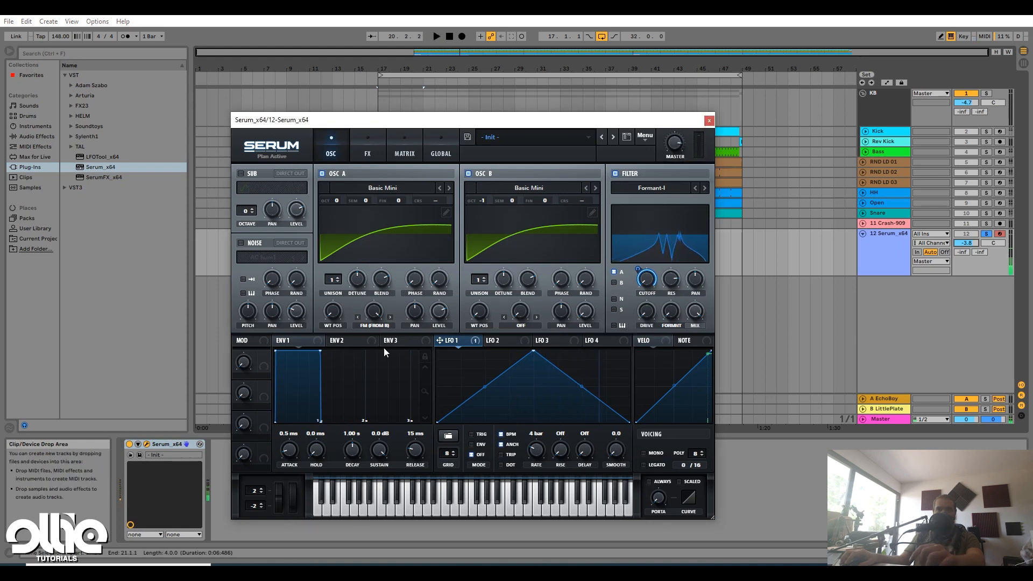
Set envelope 1's sustain to -oo dB and its decay to 274 ms while listening to the pattern
left_click(380, 452)
left_click_drag(381, 452, 354, 469)
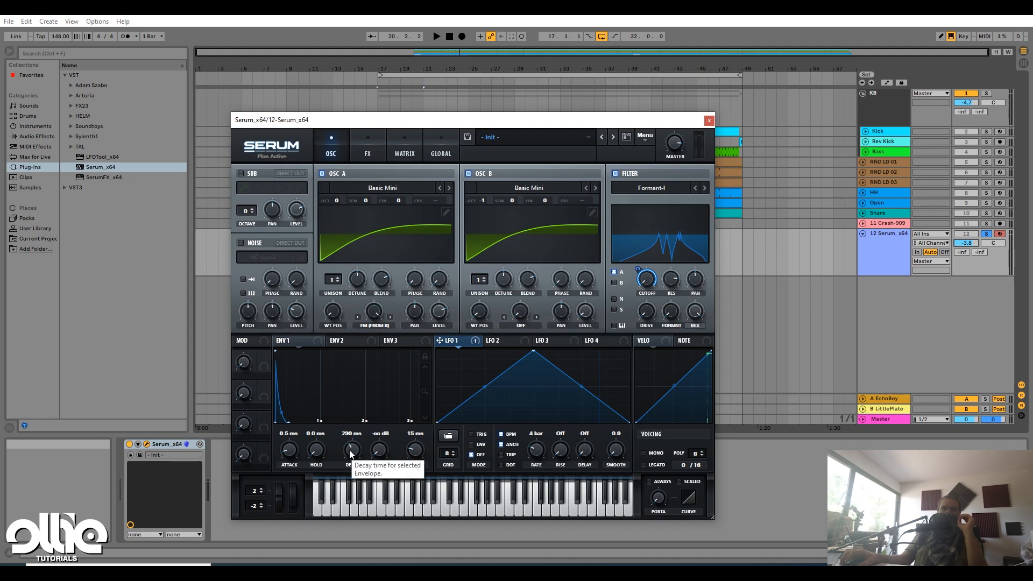
key("space")
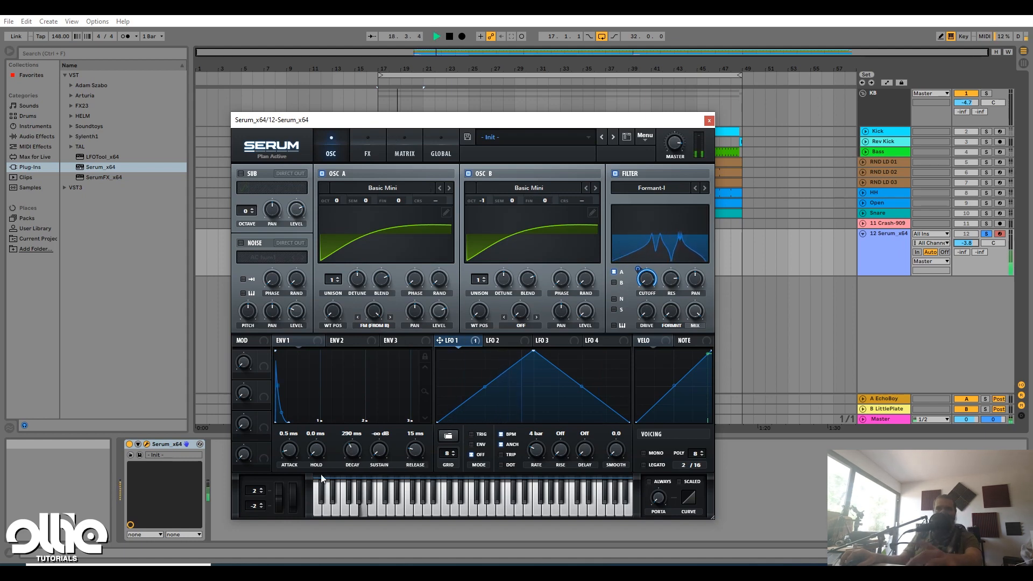
left_click_drag(350, 453, 357, 454)
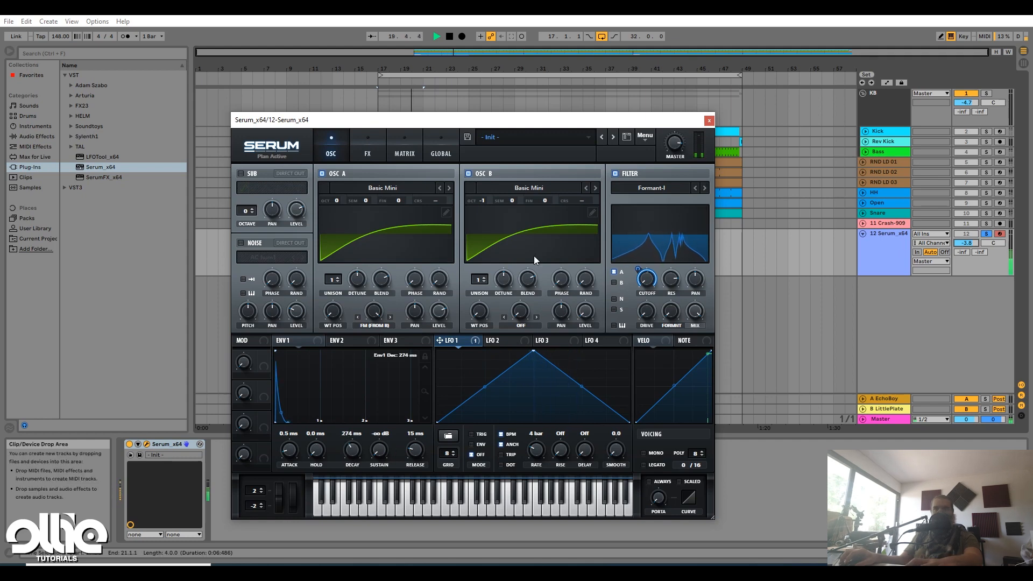
key("space")
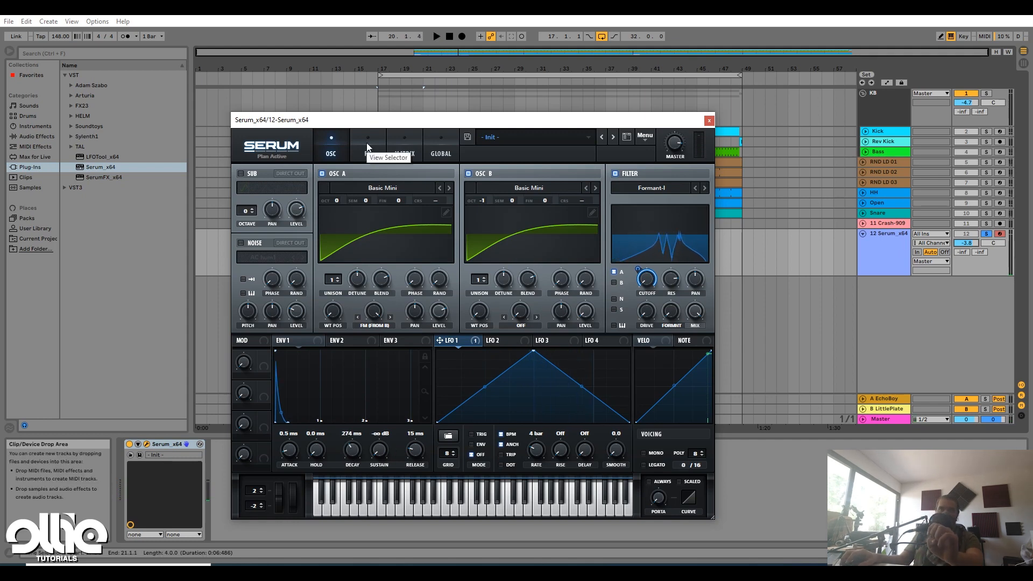
Enable the Phaser effect, audition it and lower its depth
left_click(367, 143)
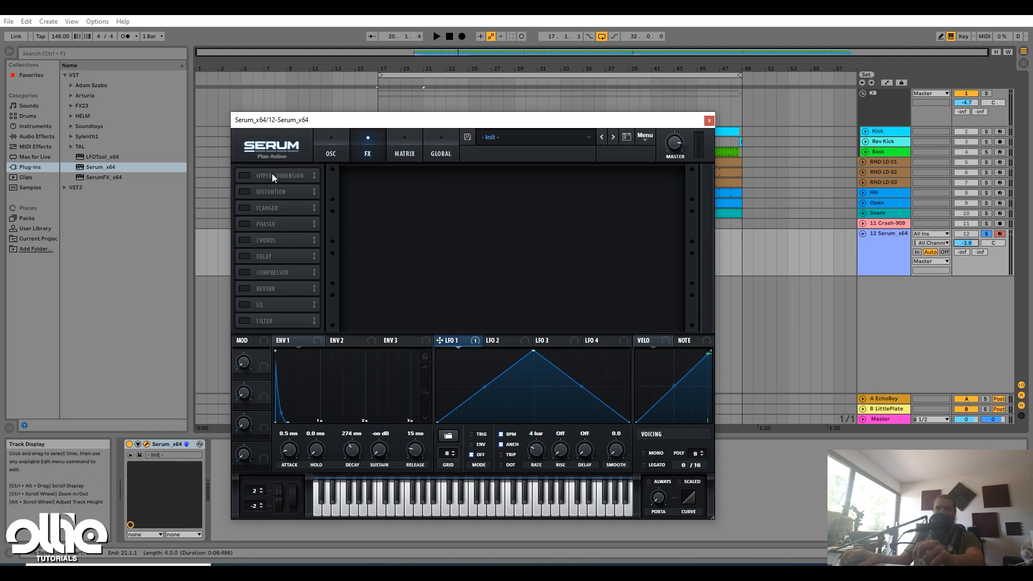
left_click(245, 226)
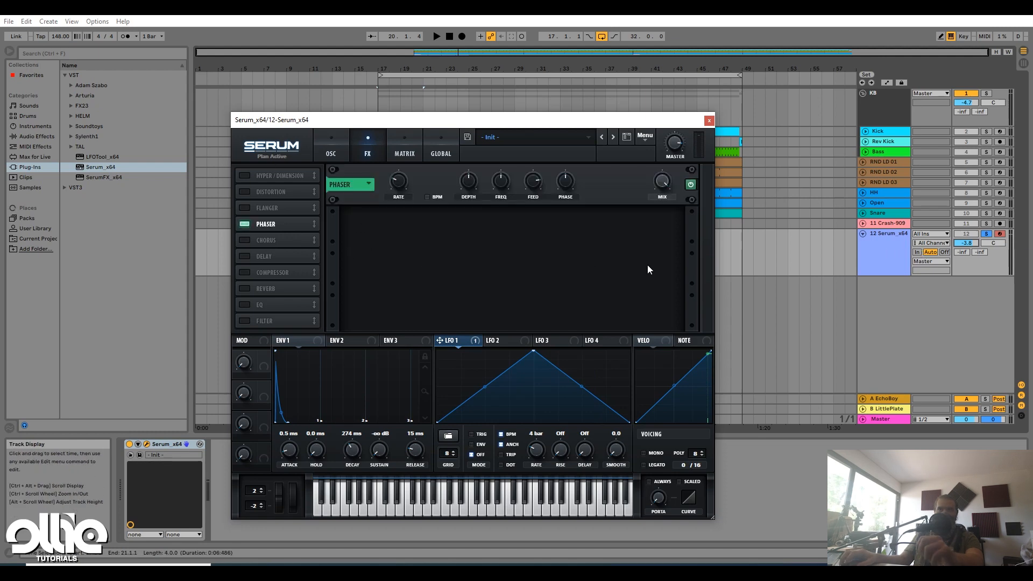
key("space")
key("space")
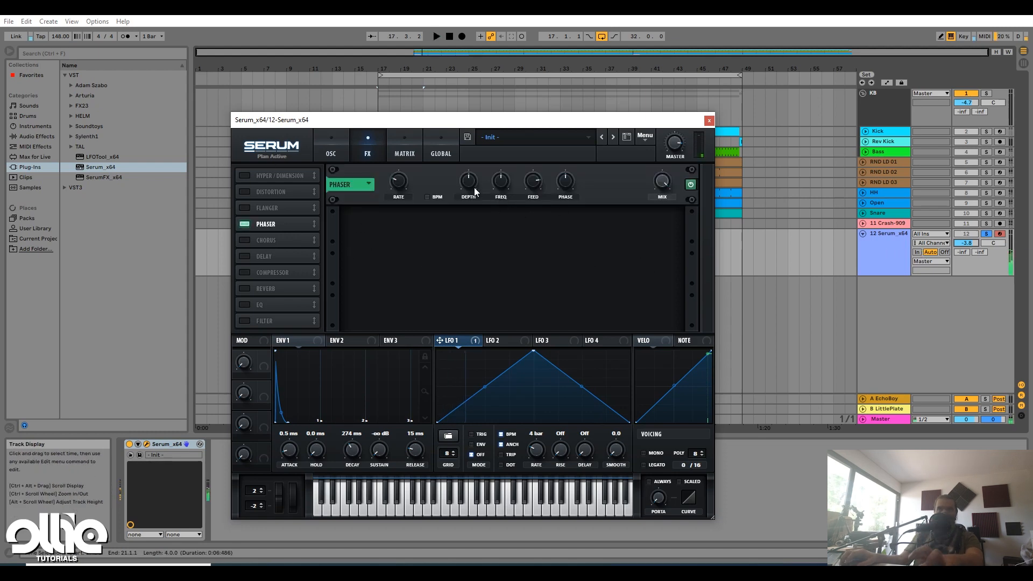
mouse_move(473, 182)
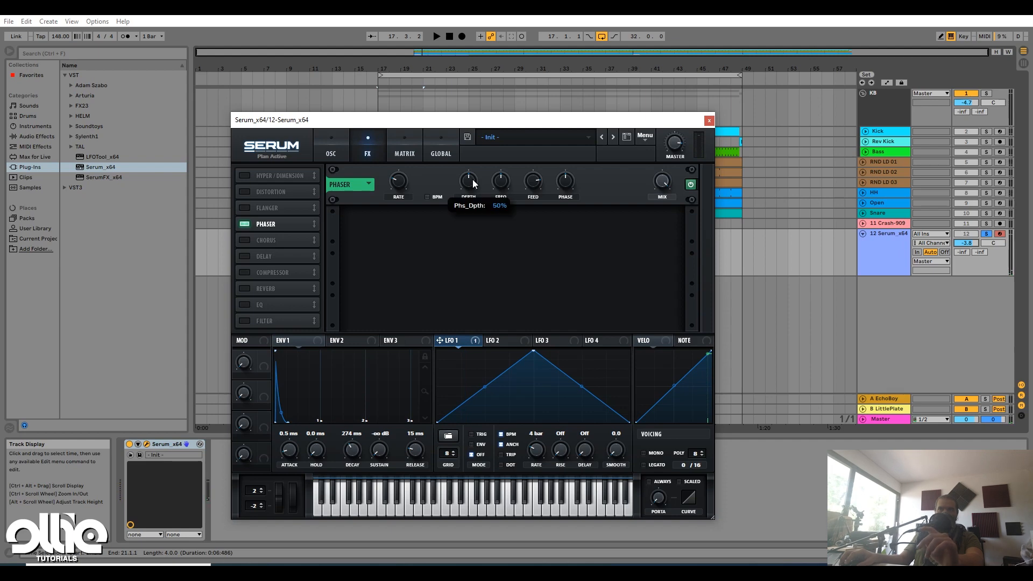
left_click_drag(473, 179, 473, 207)
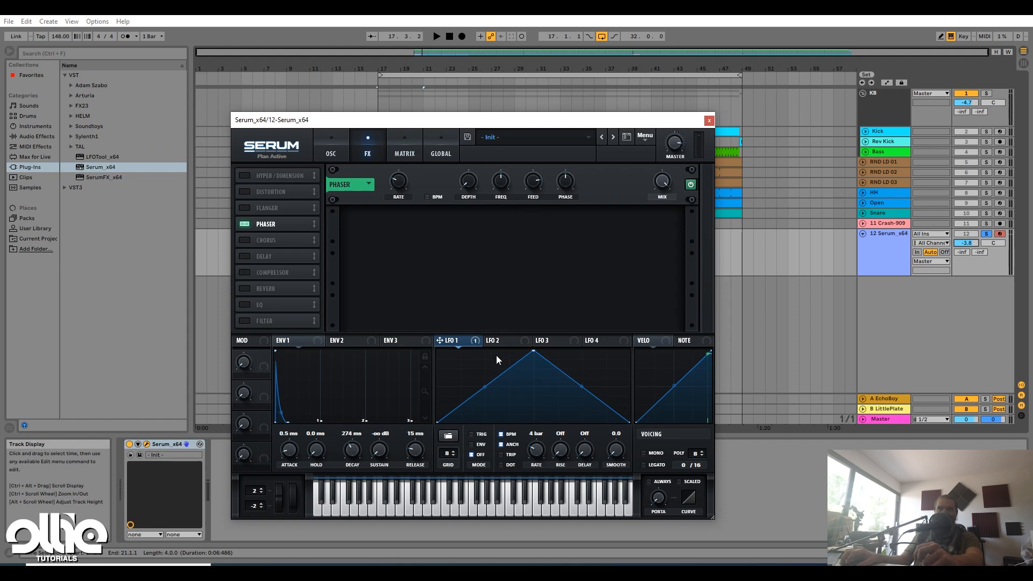
Adjust the phaser's frequency, assign LFO 1 to modulate it and listen to the result
left_click(326, 142)
left_click(368, 146)
left_click_drag(503, 186, 531, 154)
left_click_drag(496, 184, 506, 166)
left_click_drag(459, 340, 510, 270)
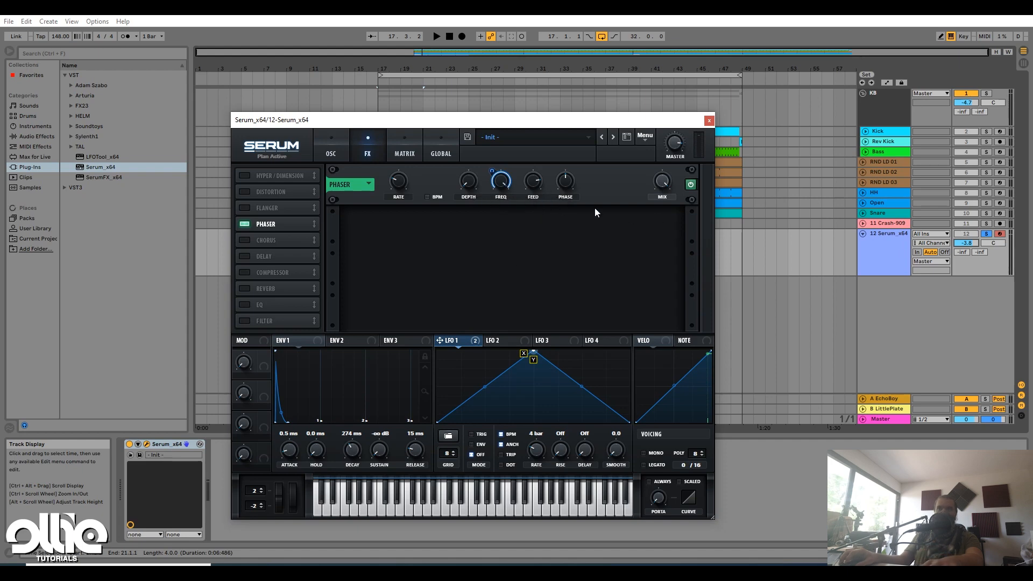
mouse_move(543, 181)
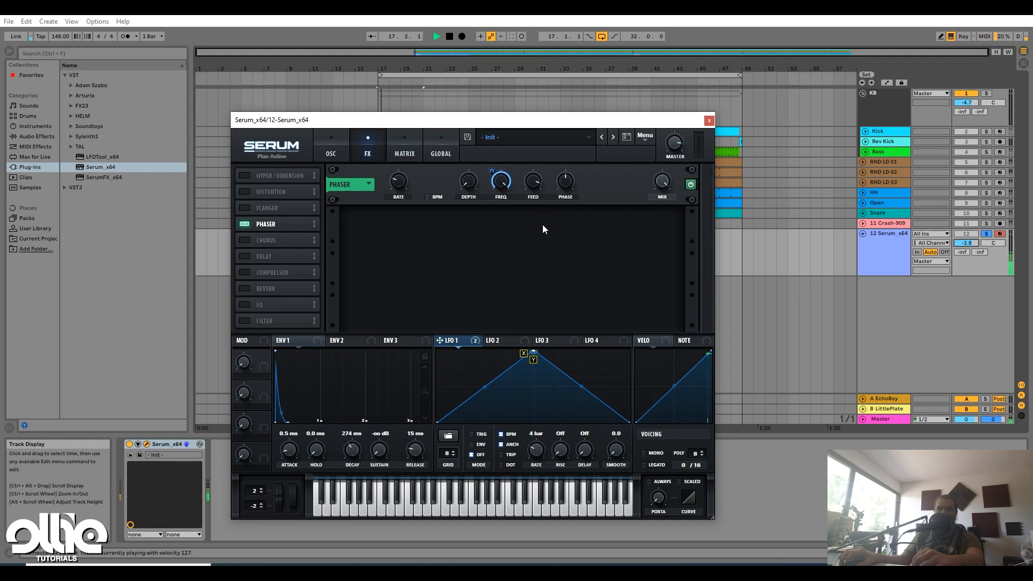
key("space")
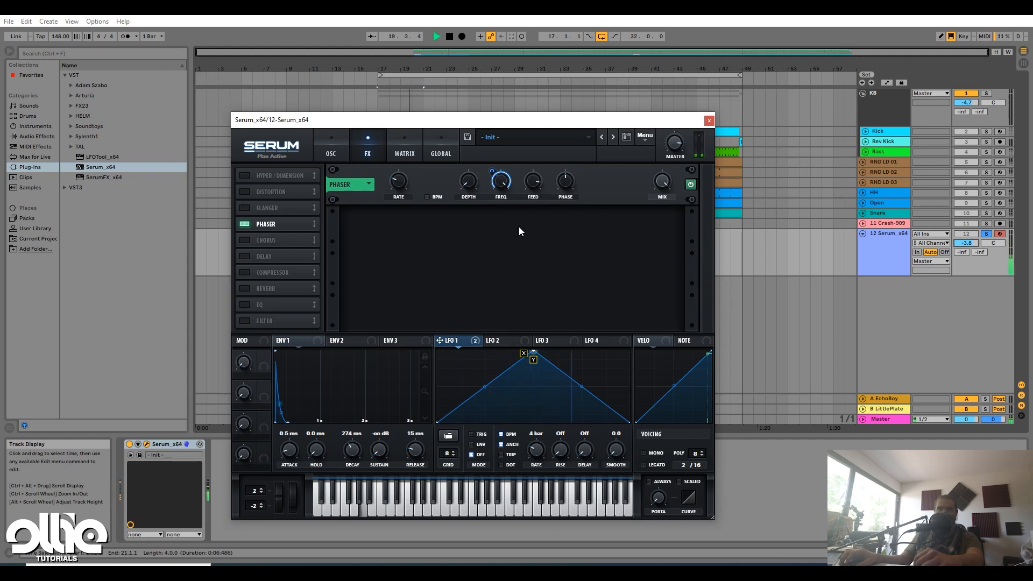
key("space")
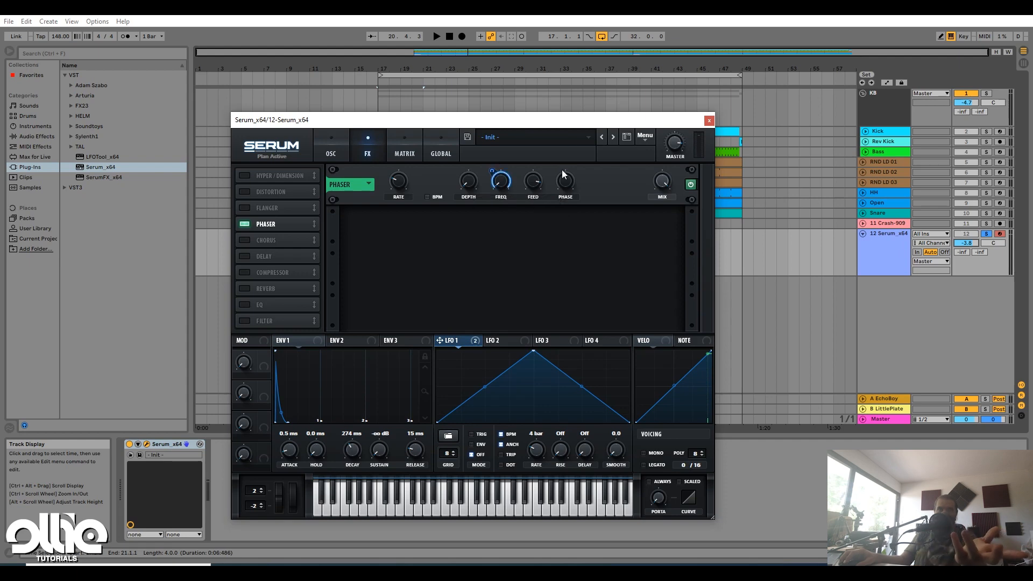
Adjust LFO 1's modulation amount on the phaser frequency and set the phaser's feedback to 82% during playback
key("space")
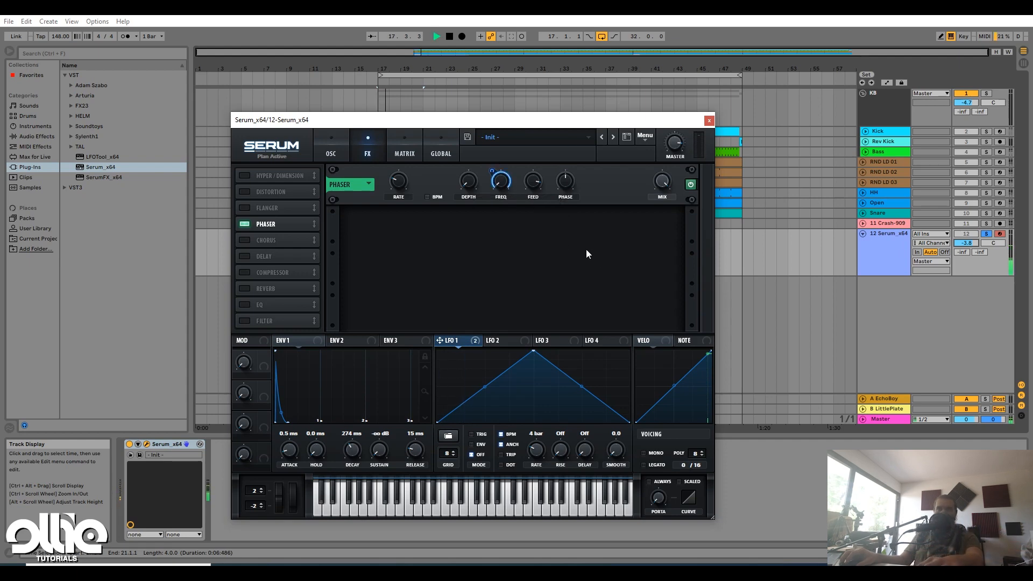
left_click_drag(530, 180, 530, 182)
left_click_drag(493, 170, 483, 355)
left_click_drag(530, 185, 530, 188)
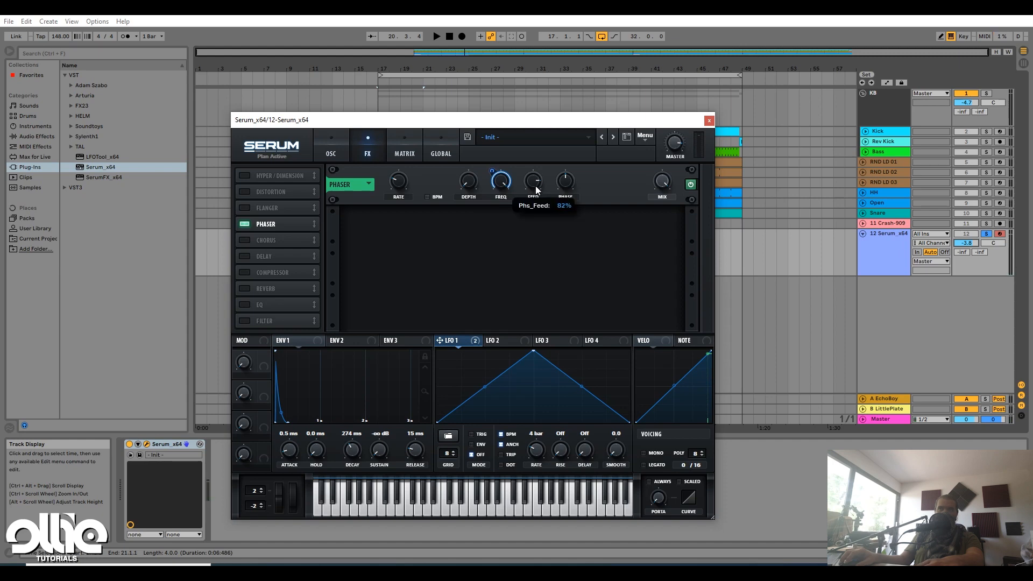
Set the phaser's output level to 4.8 dB and compare the pattern by ear before and after
key("space")
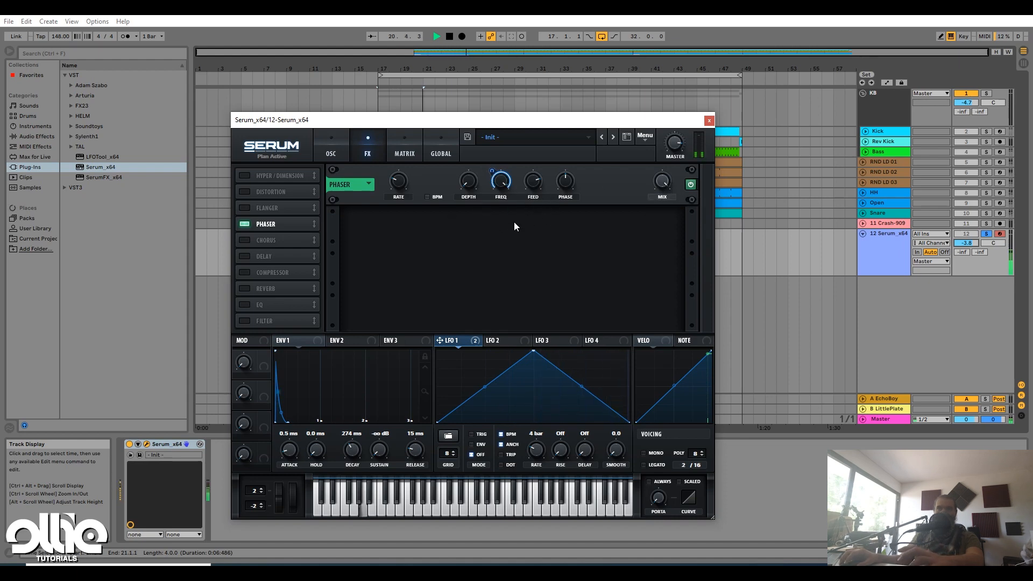
key("space")
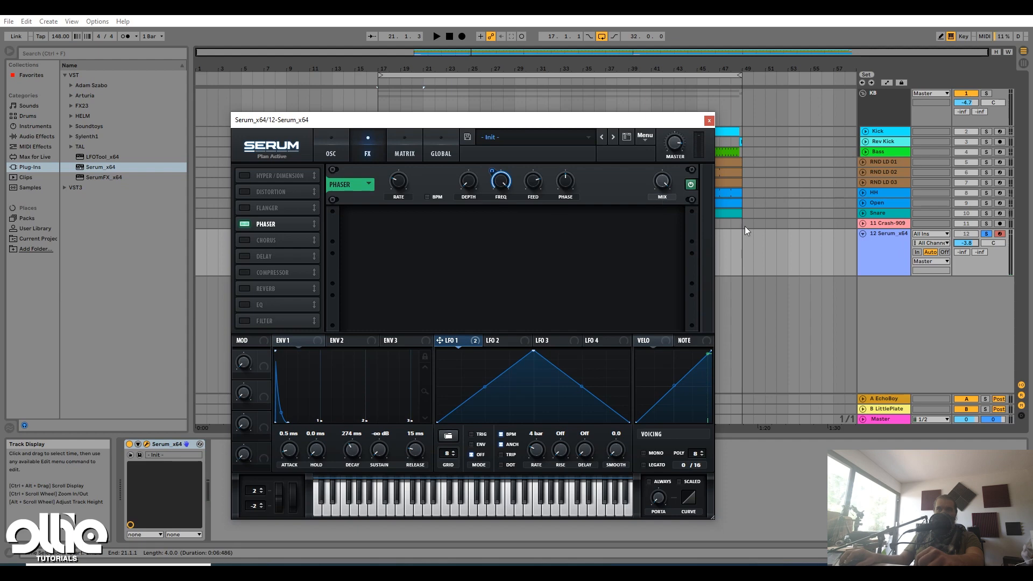
double_click(667, 185)
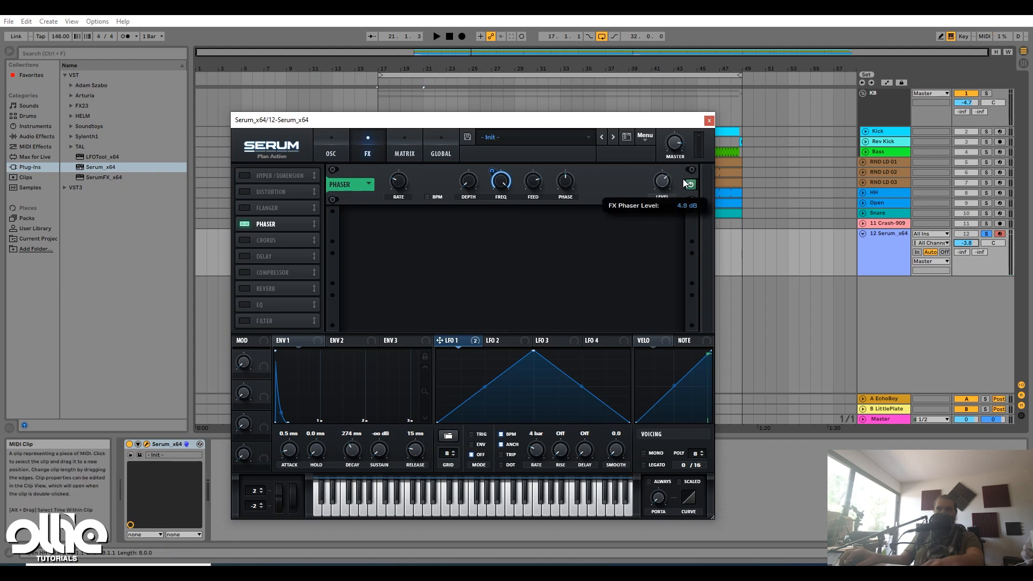
key("space")
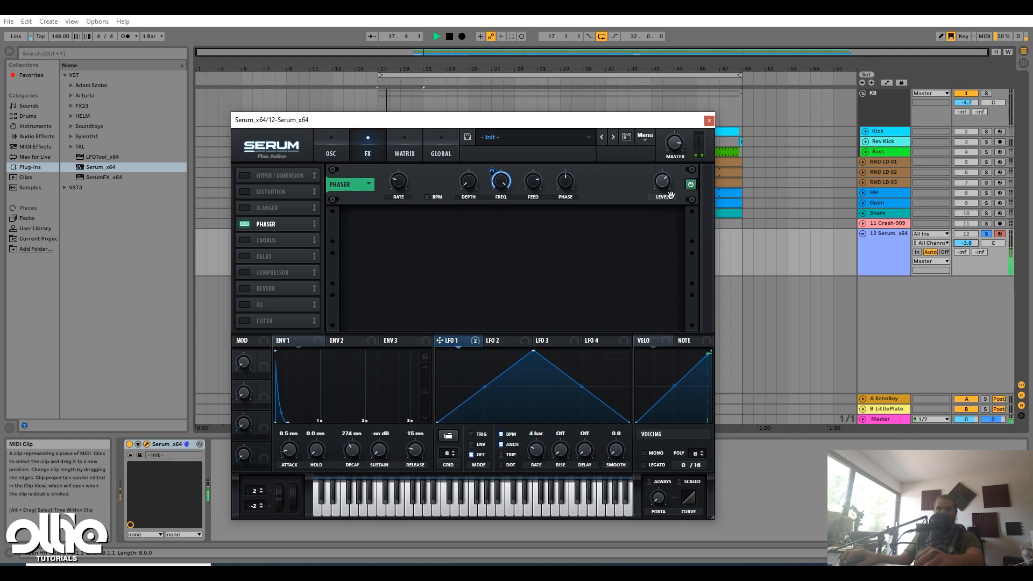
key("space")
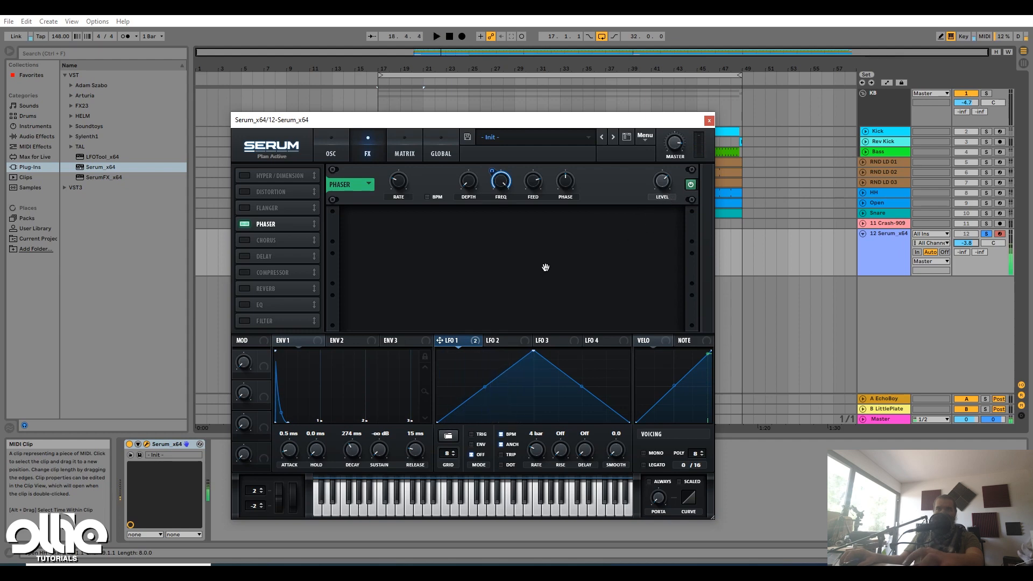
Enable the Delay effect with linked, unsynced times at 1.00 and assign LFO 1 to modulate its left time
left_click(246, 257)
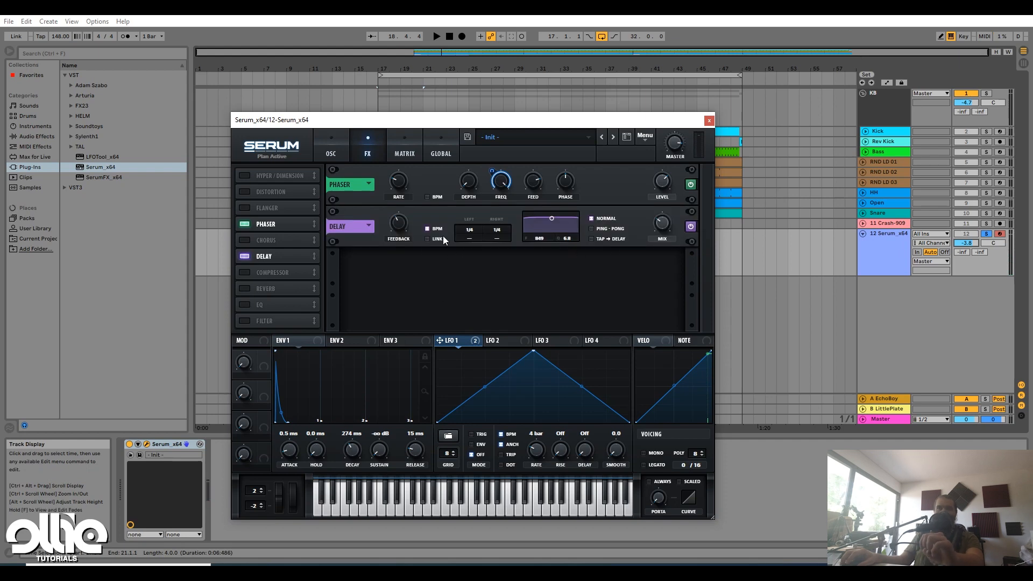
left_click(428, 240)
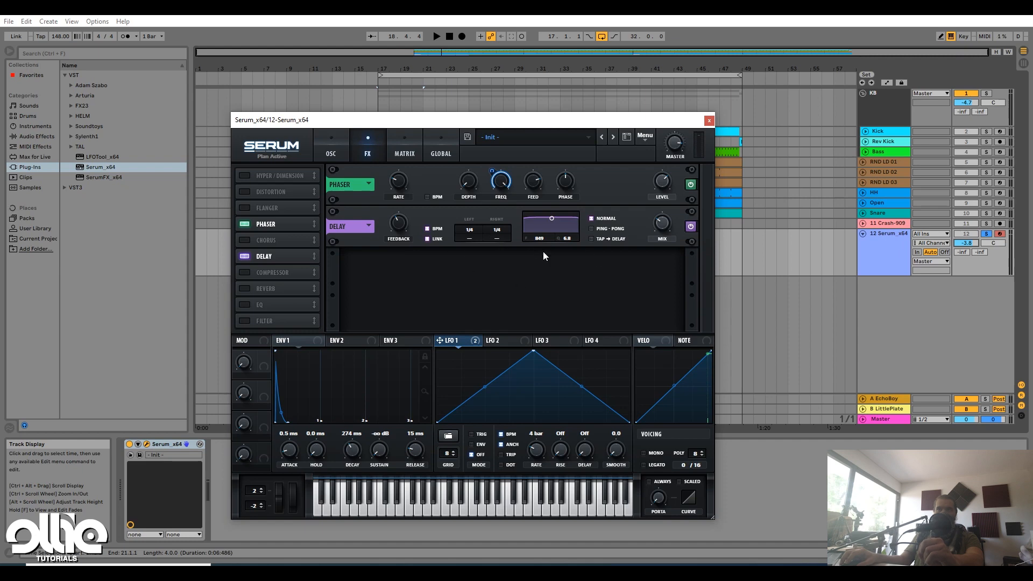
left_click(428, 229)
left_click_drag(476, 228, 483, 340)
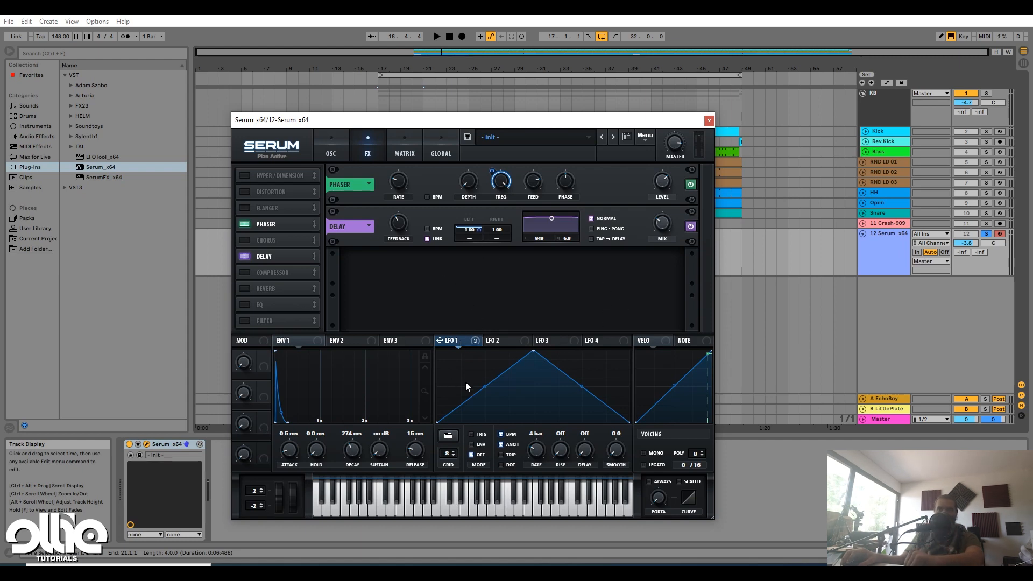
Reduce LFO 1's modulation amount on the left delay time to 17 in the modulation matrix
left_click(418, 143)
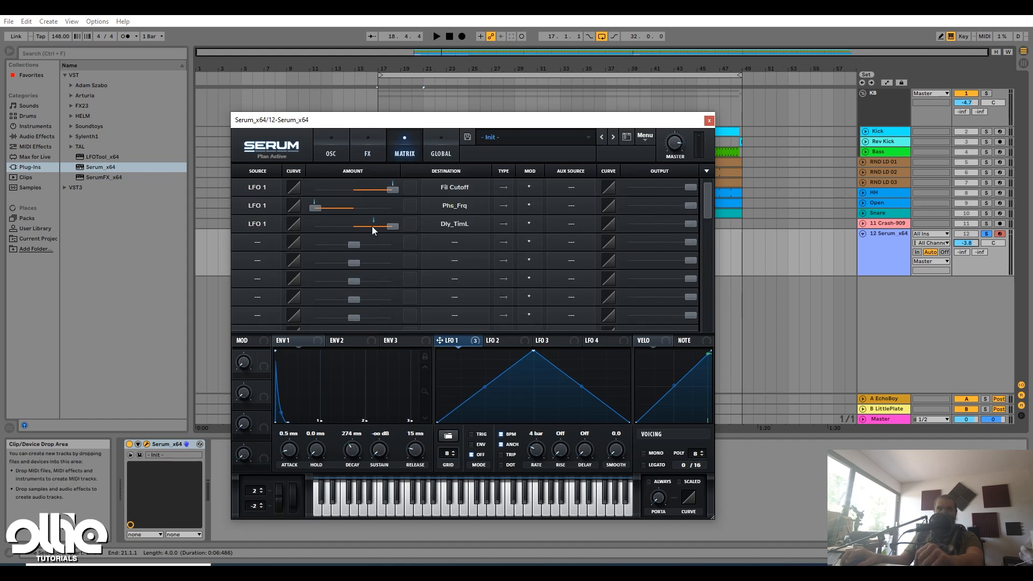
left_click_drag(387, 227, 359, 234)
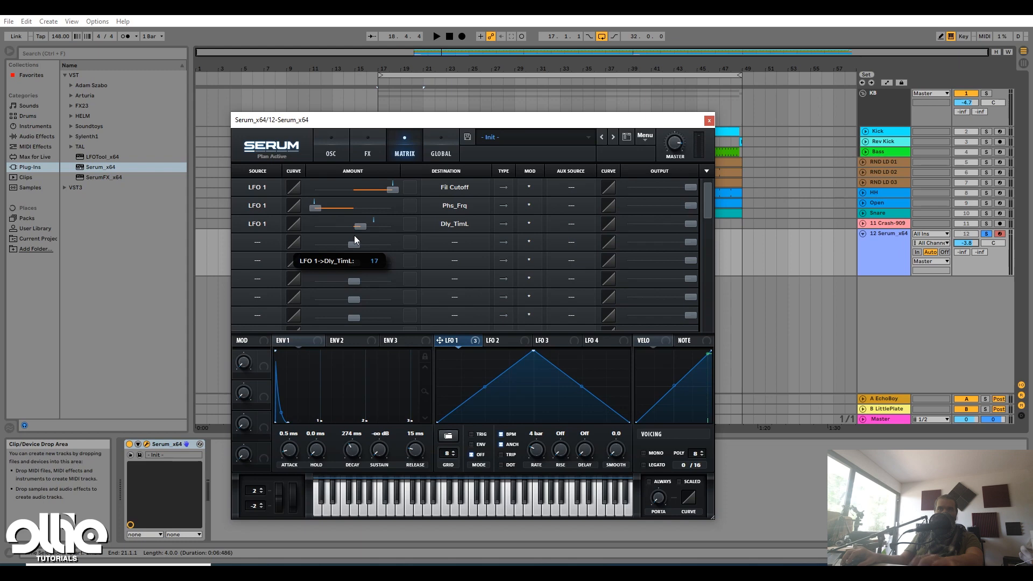
left_click(373, 155)
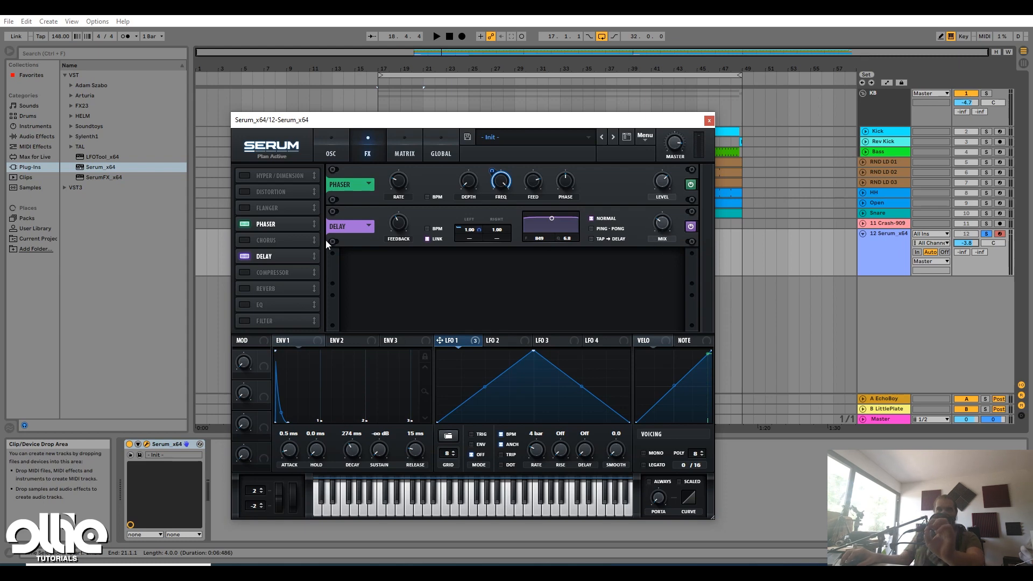
Listen to the modulated delay, review its modulation routing and set the delay mix to 48%
key("space")
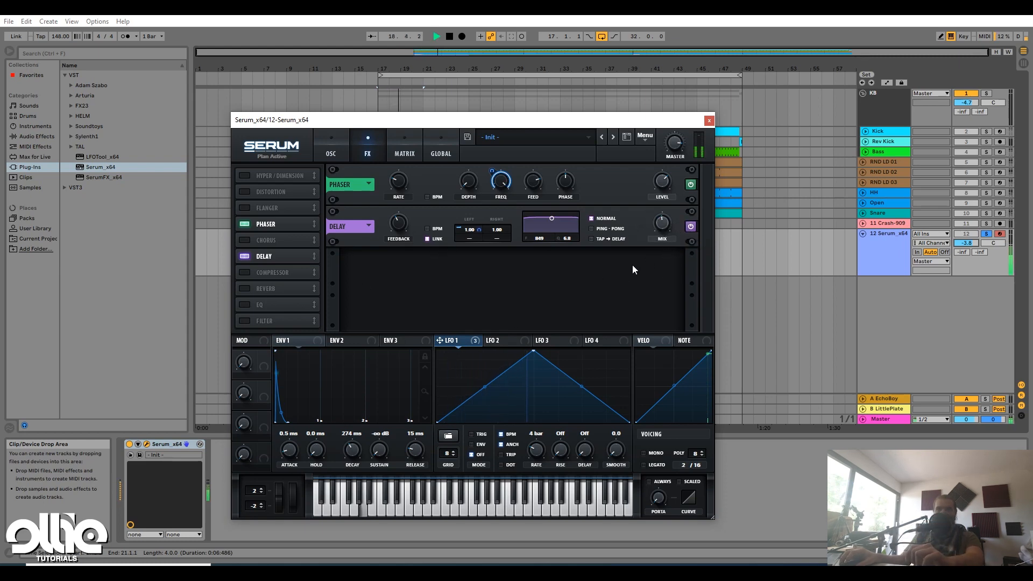
left_click(403, 146)
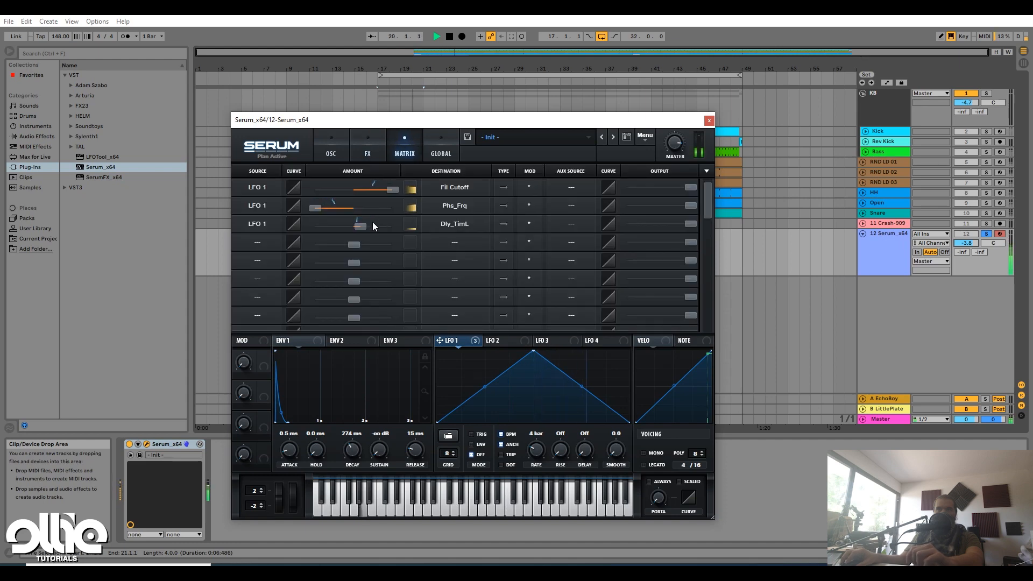
left_click(335, 146)
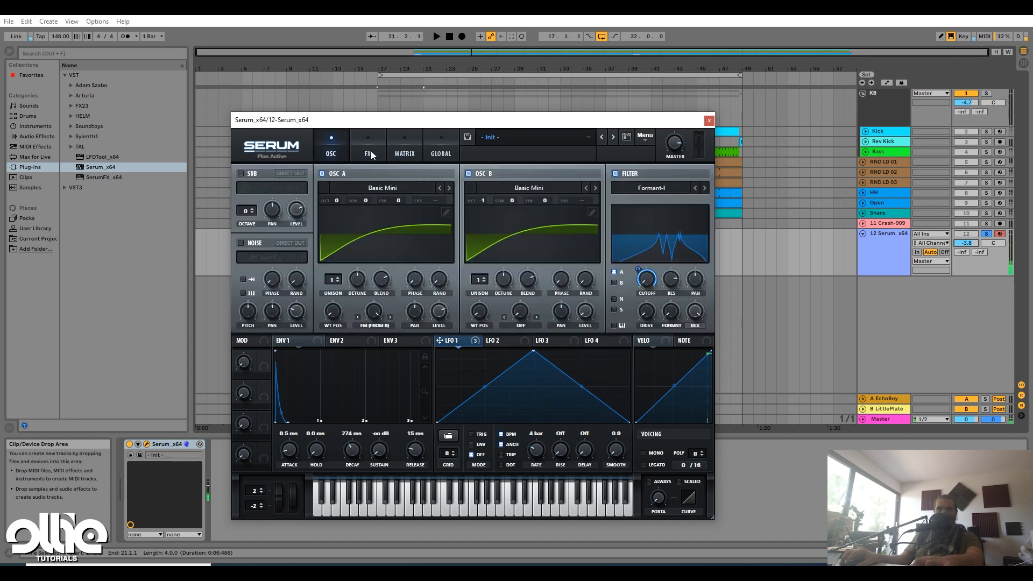
left_click(369, 150)
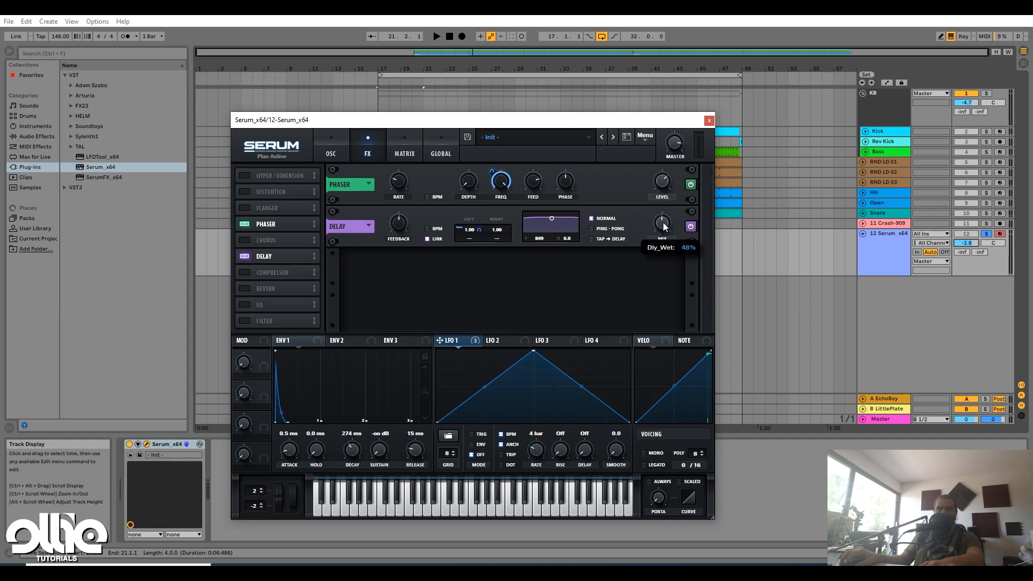
Fine-tune LFO 1's modulation amount on the left delay time while the pattern plays
left_click(414, 144)
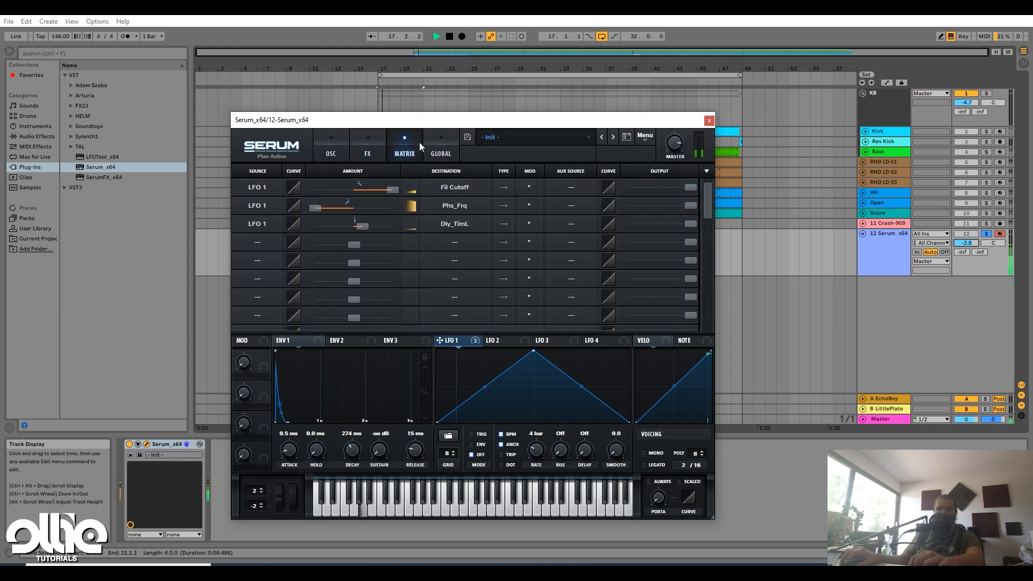
mouse_move(372, 226)
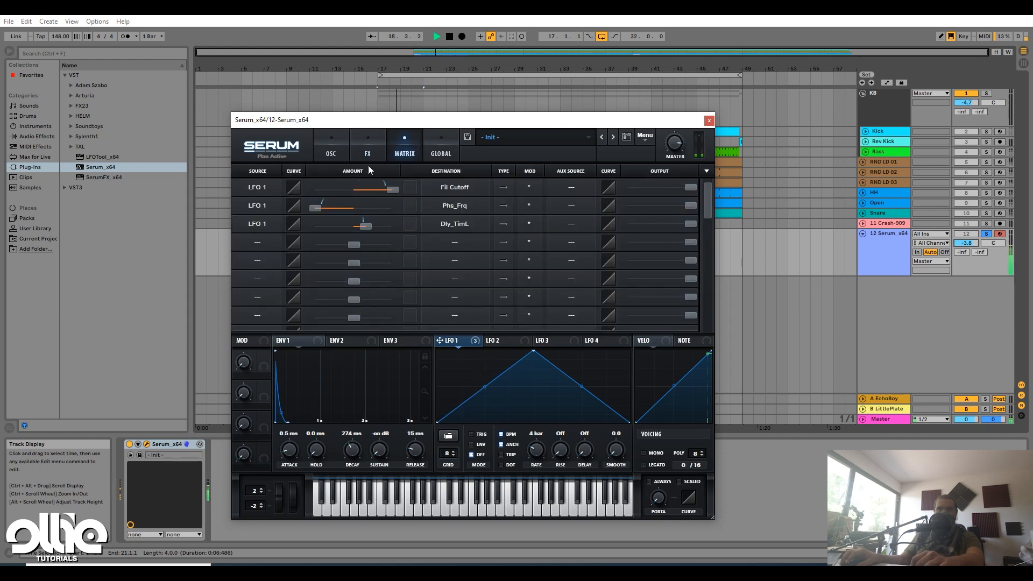
left_click_drag(368, 226, 364, 226)
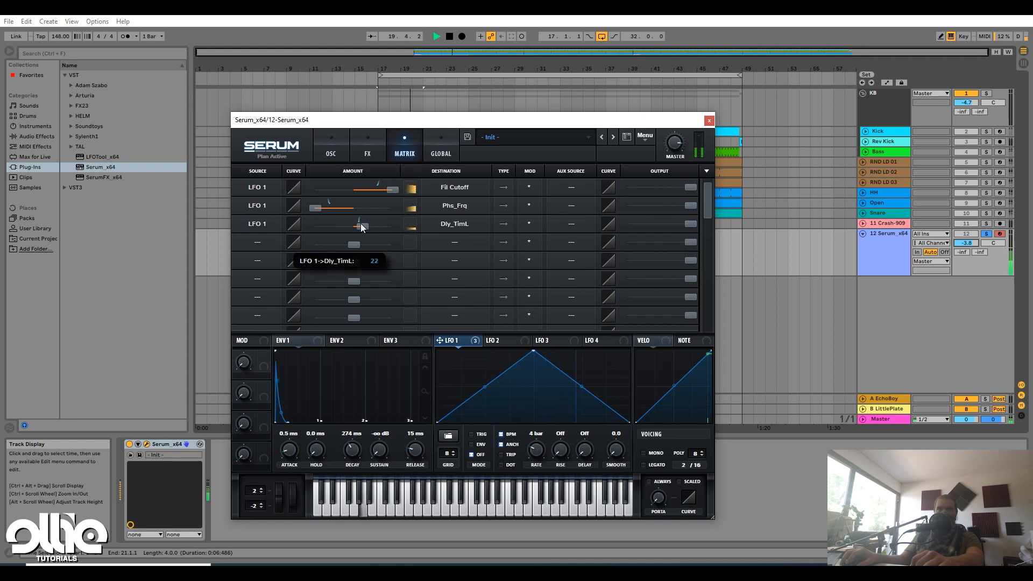
left_click(368, 152)
left_click(320, 148)
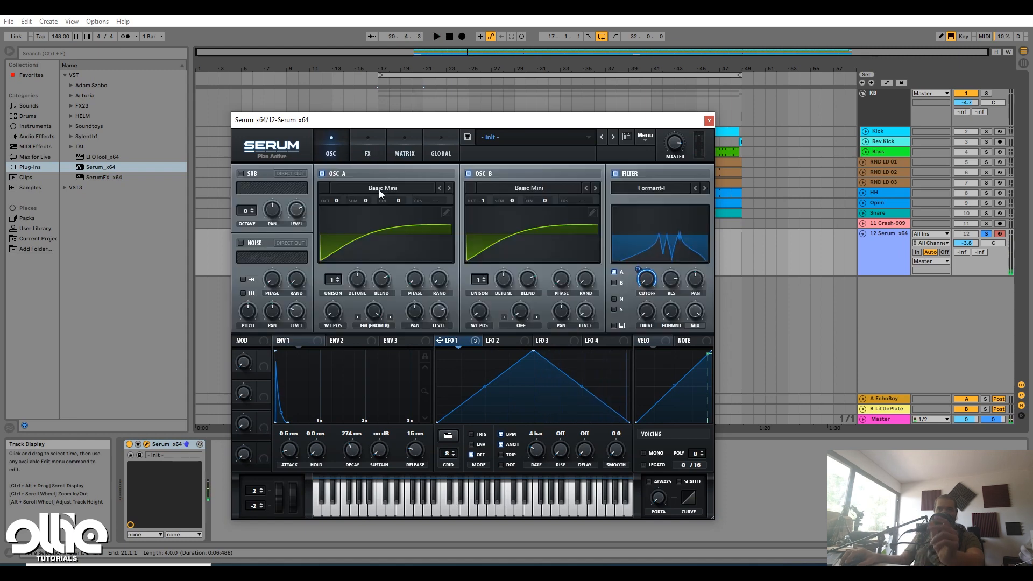
Raise the delay's feedback and lower its mix while auditioning the pattern
left_click(367, 152)
key("space")
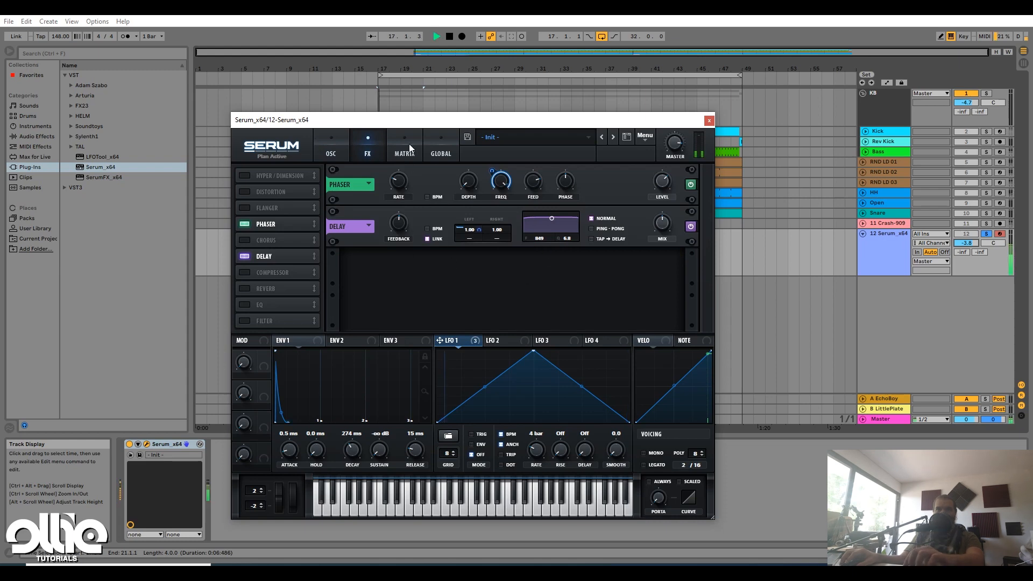
left_click(408, 146)
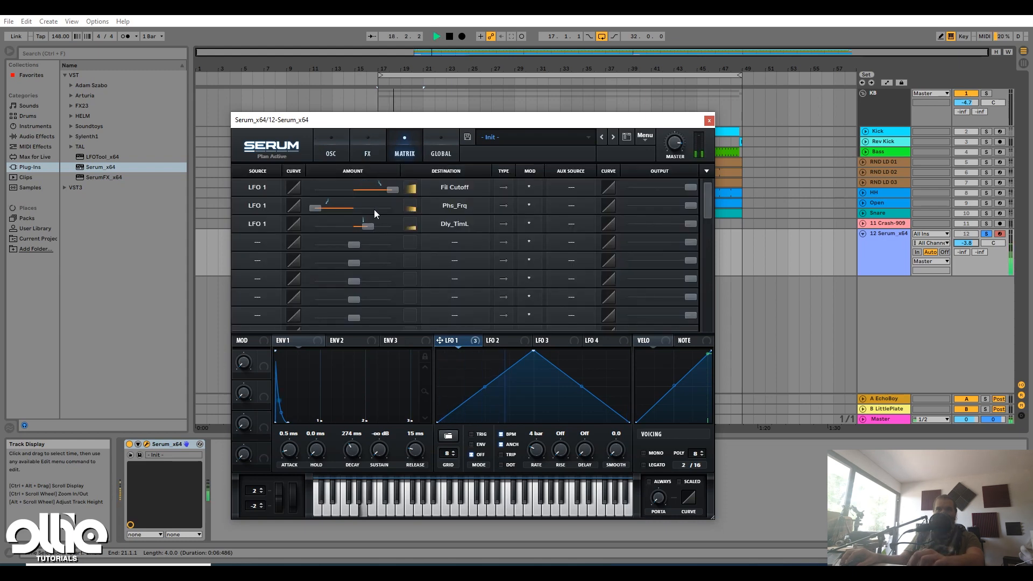
left_click(370, 151)
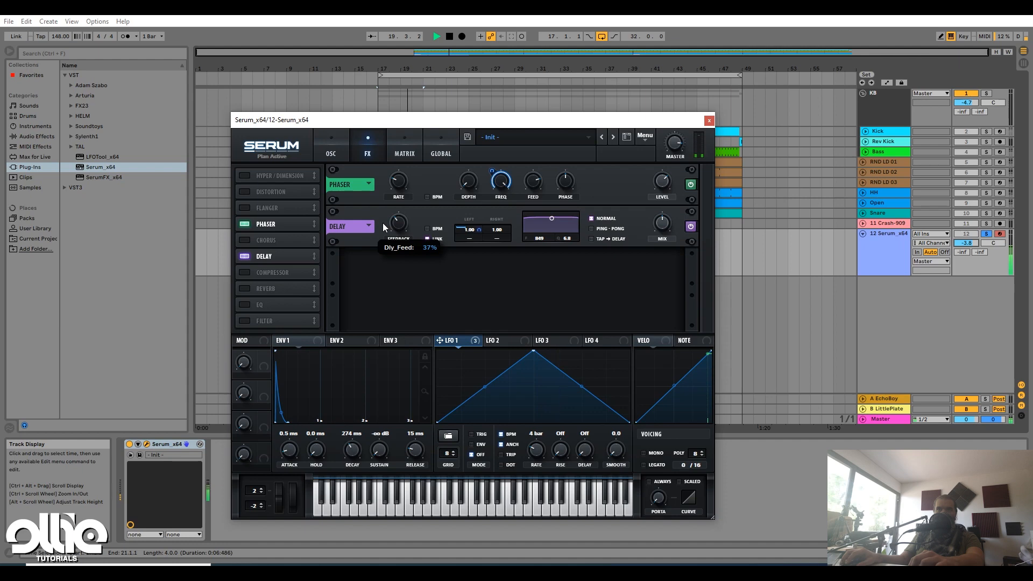
left_click_drag(402, 226, 422, 214)
key("space")
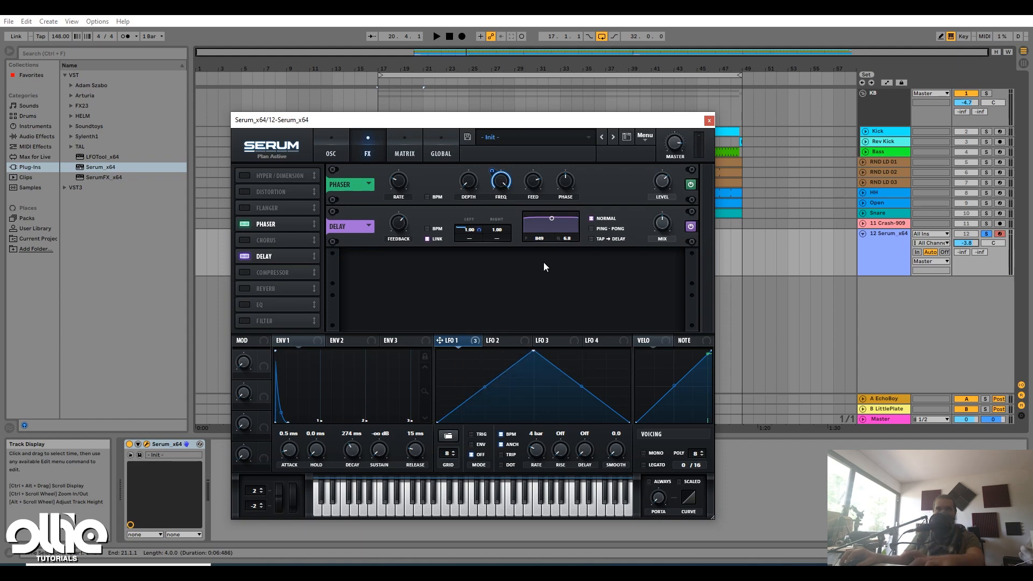
key("space")
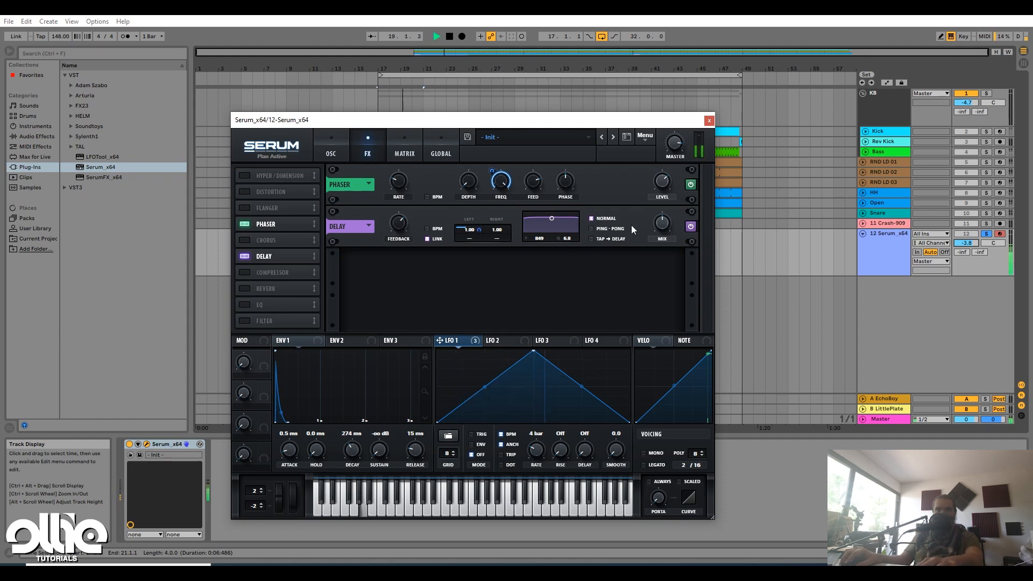
mouse_move(645, 230)
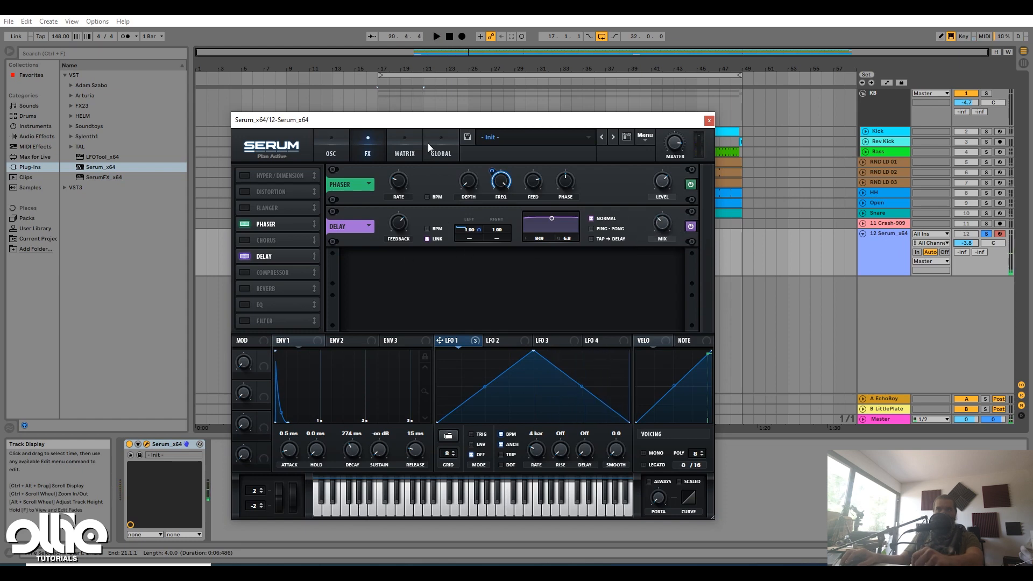
Set the linked delay times to 63.14 and LFO 1's modulation amount on the left time to -29, starting playback
left_click(411, 149)
left_click(368, 151)
left_click_drag(470, 231, 525, 199)
left_click(414, 149)
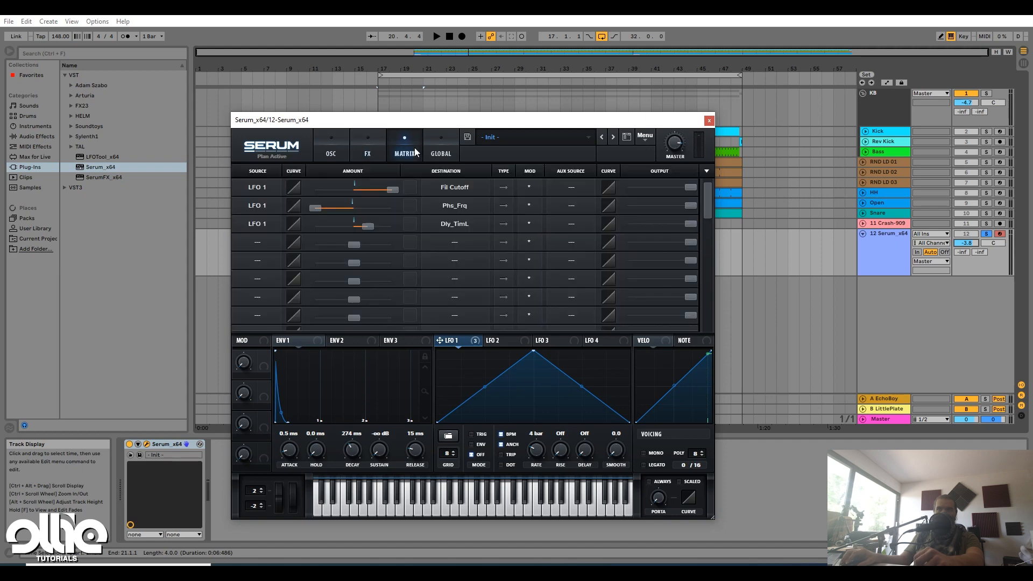
left_click_drag(376, 225, 330, 223)
key("space")
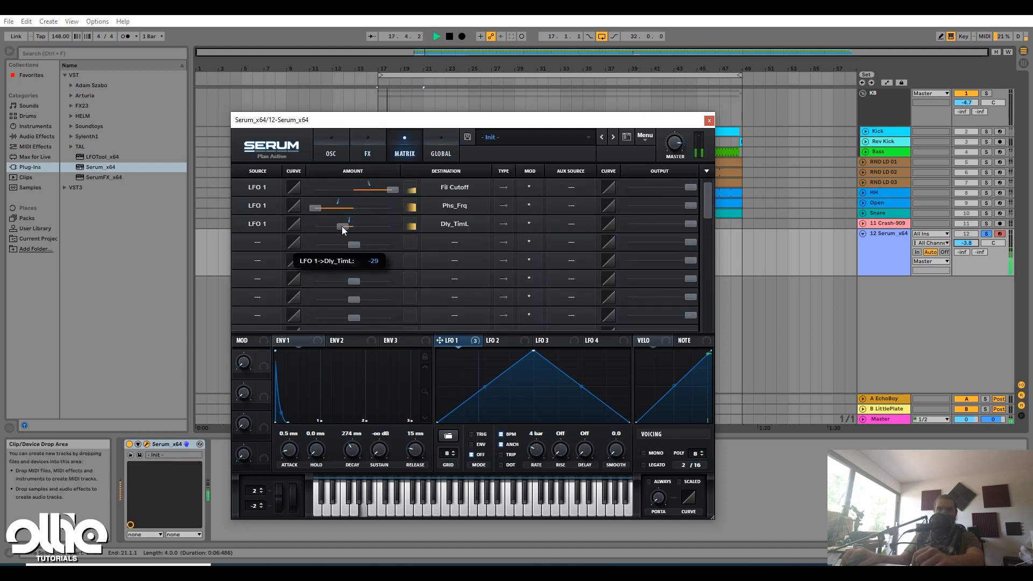
Adjust LFO 1's modulation amount on the left delay time to -21 during playback and return to the effects
left_click(374, 142)
left_click(393, 149)
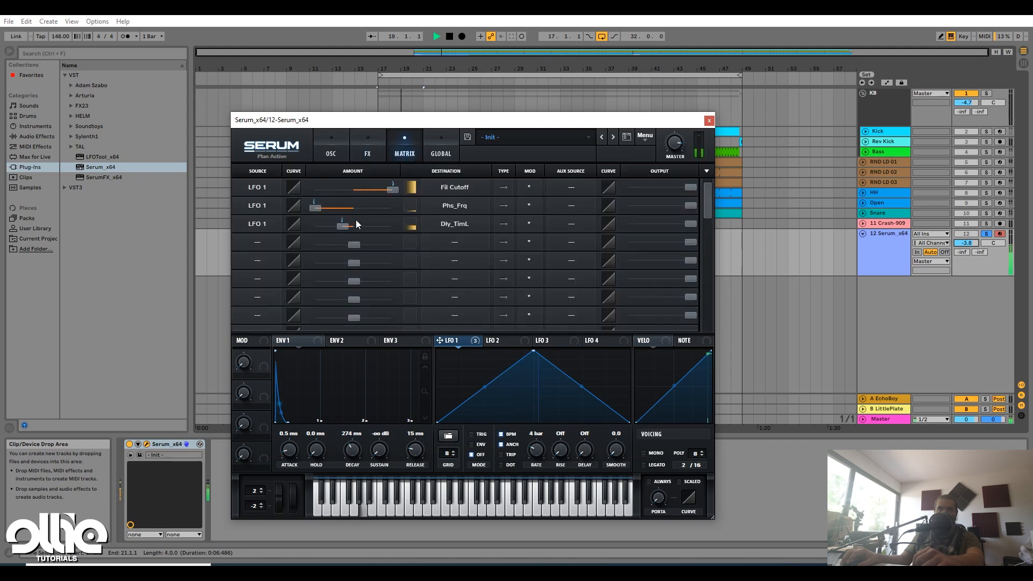
mouse_move(346, 225)
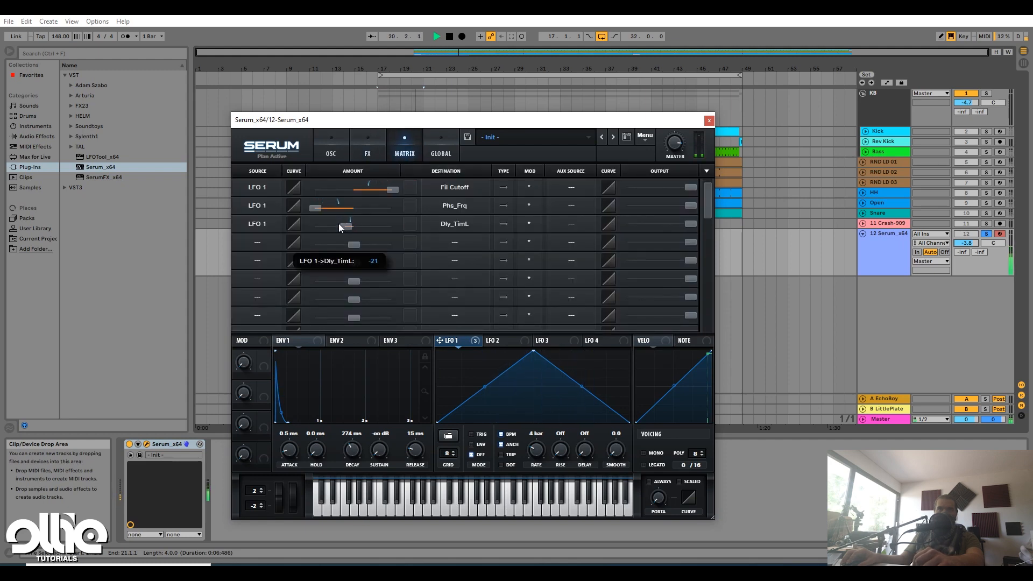
left_click(371, 141)
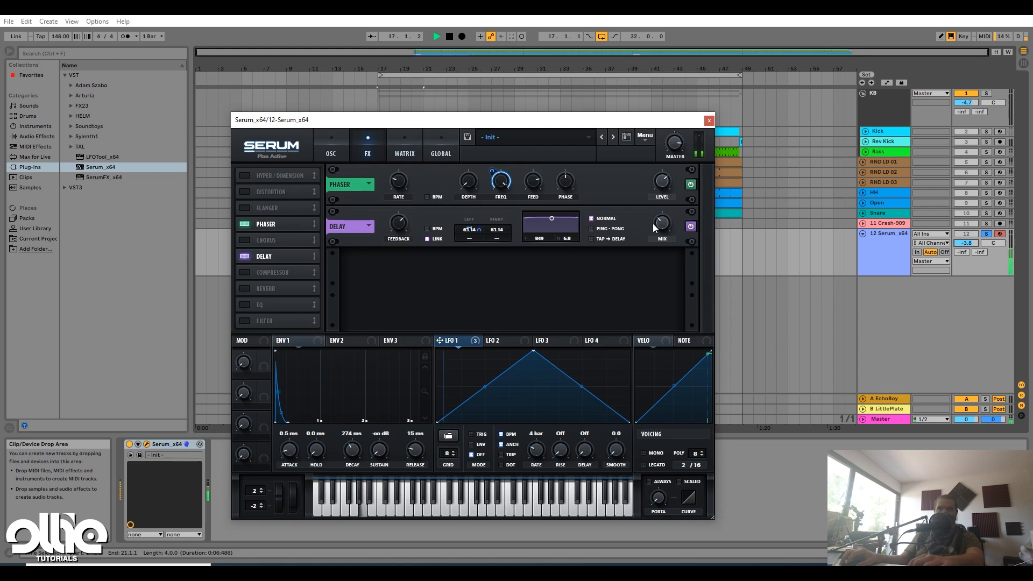
Close and reopen the Serum window, reposition it on the effects page and adjust the phaser's level to 5.1 dB
left_click(710, 121)
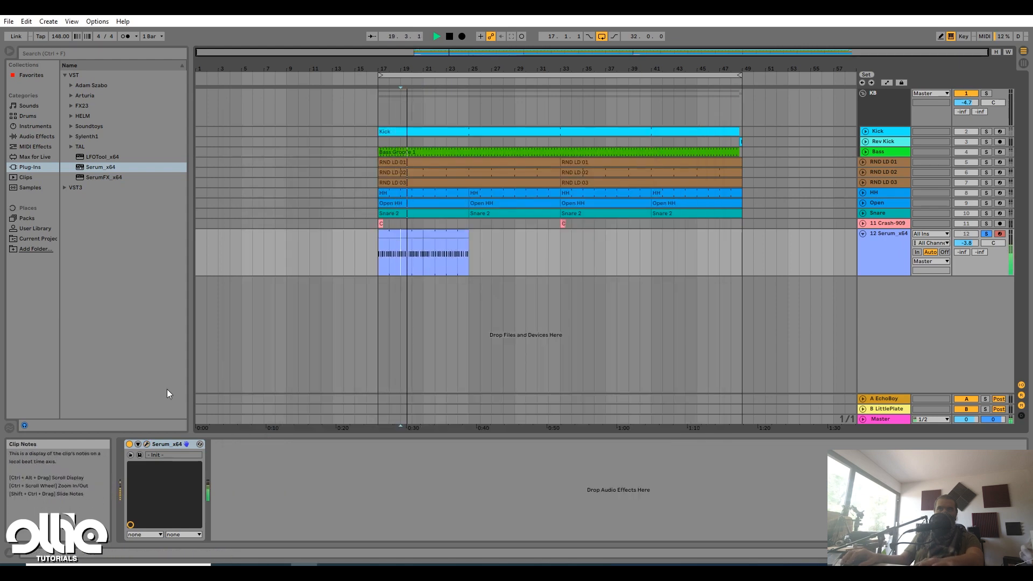
left_click(147, 444)
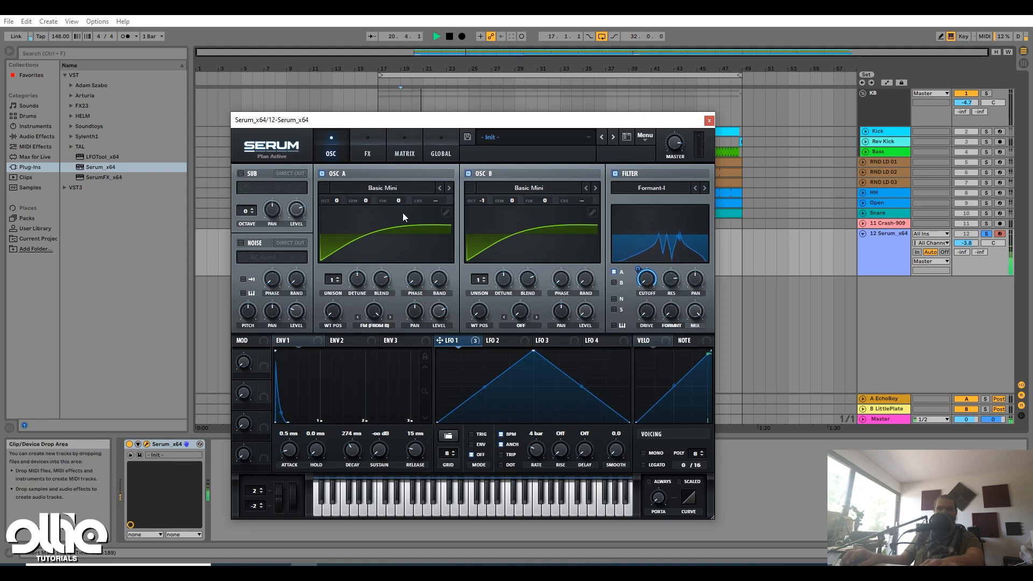
left_click(371, 151)
mouse_move(405, 121)
left_mouse_down()
mouse_move(396, 270)
mouse_move(383, 141)
mouse_move(397, 107)
left_mouse_up()
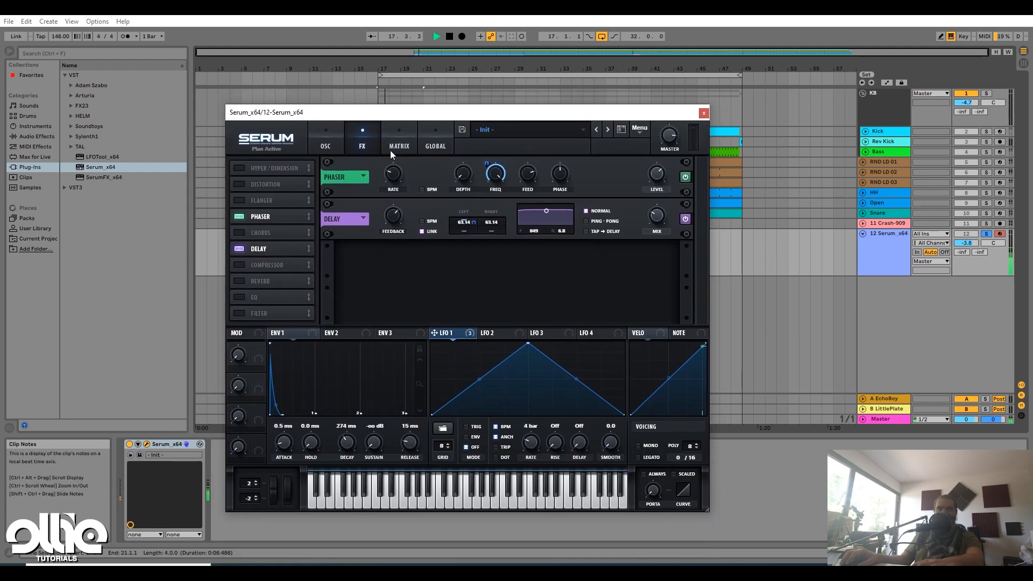
mouse_move(657, 185)
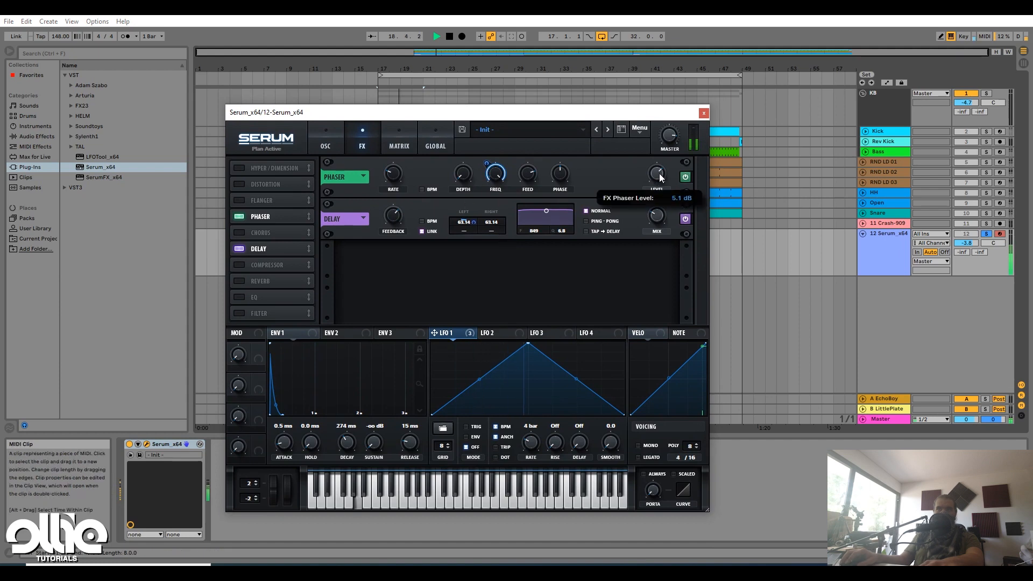
left_click_drag(668, 191, 657, 177)
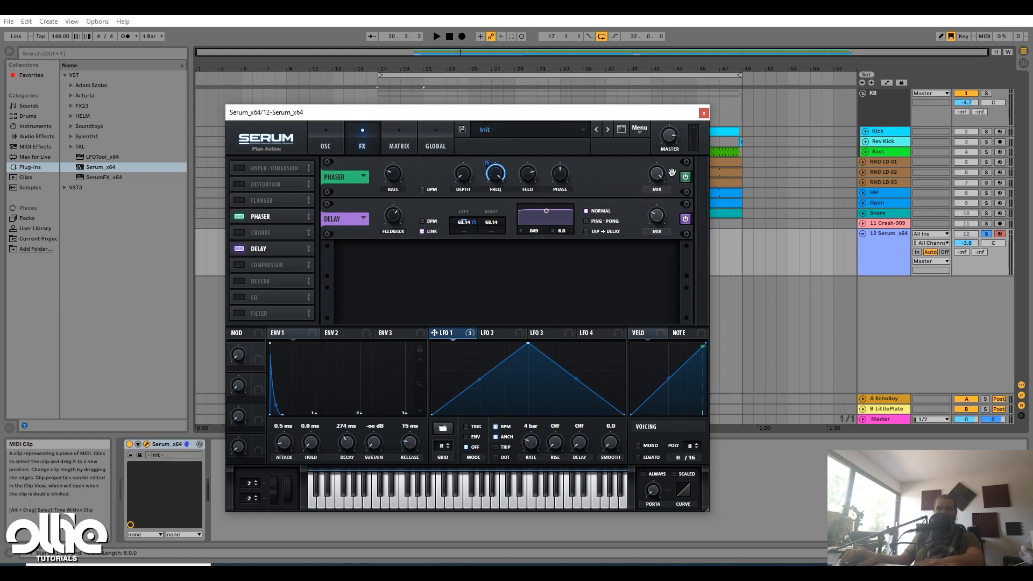
Add an EQ effect after the delay, switch its low band to low cut, and audition the pattern
key("space")
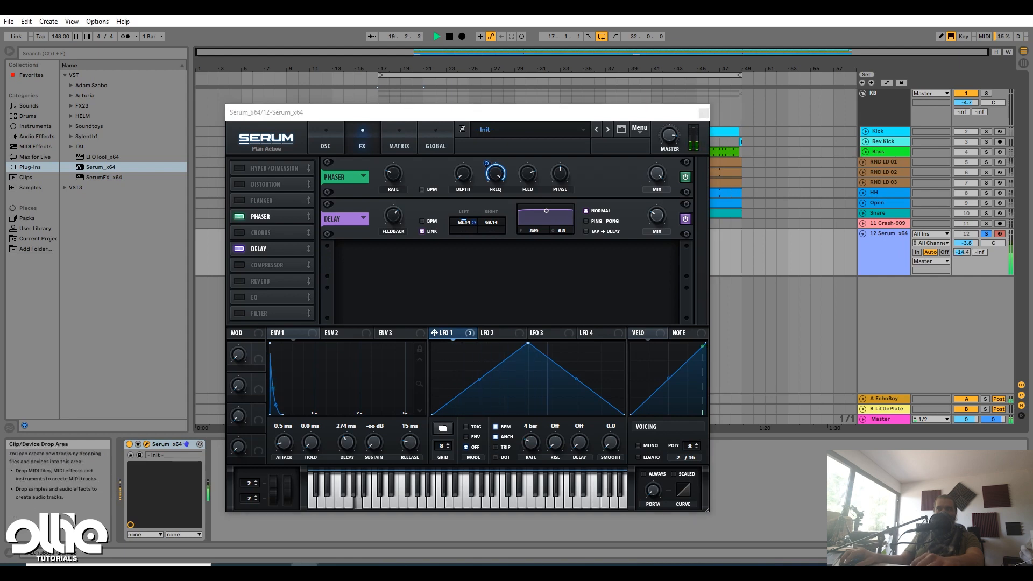
left_click(252, 298)
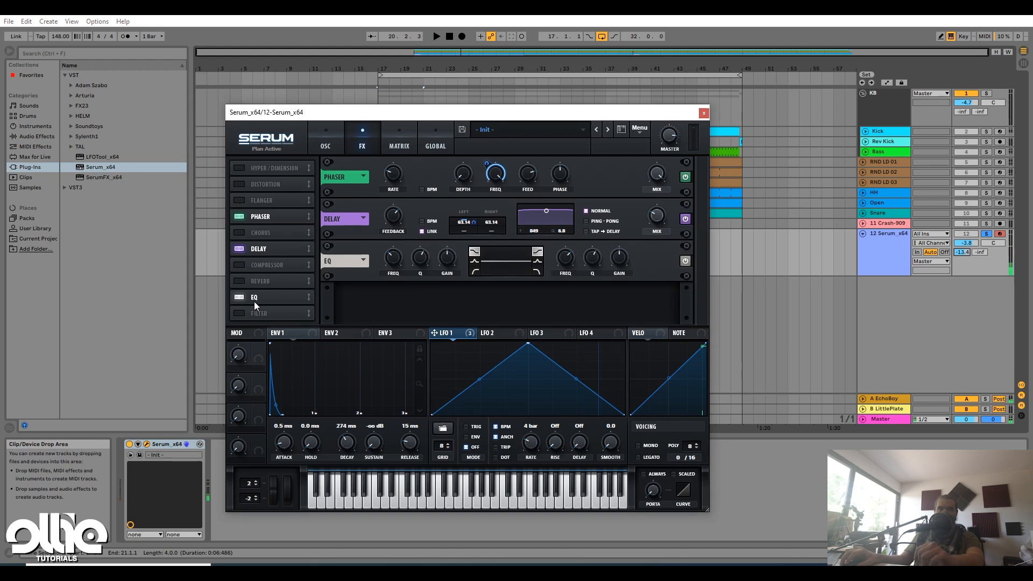
left_click(475, 271)
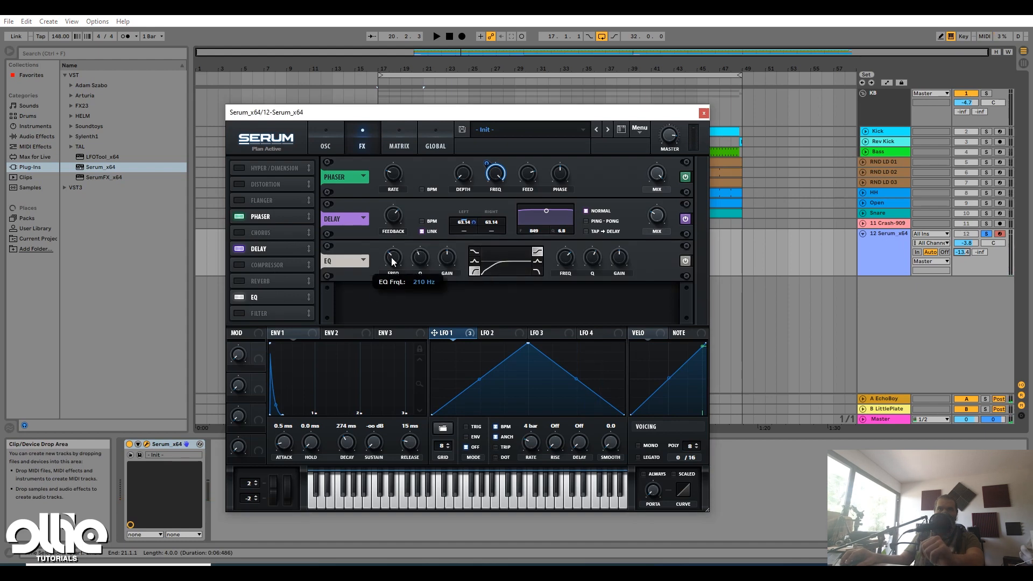
key("space")
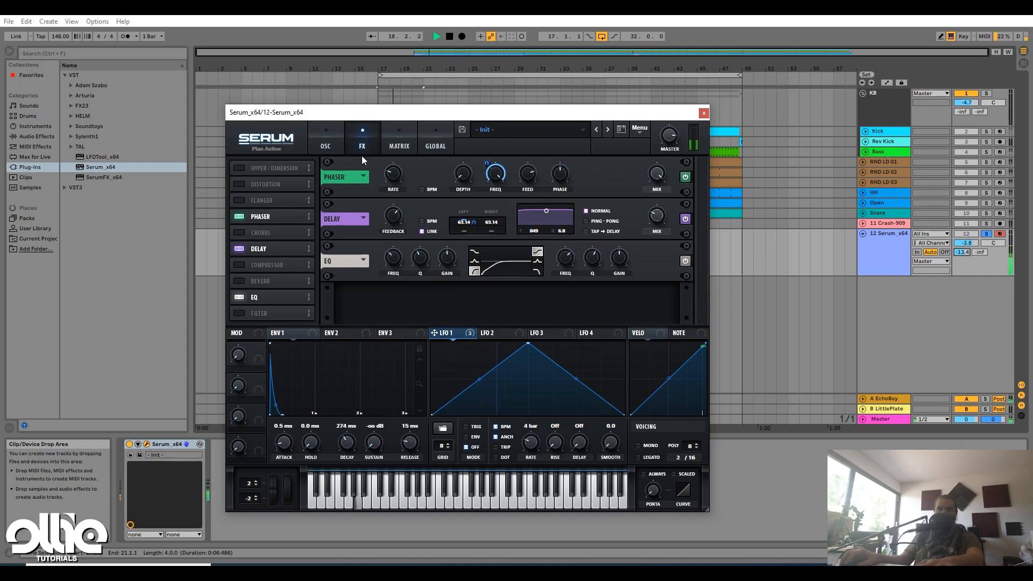
key("space")
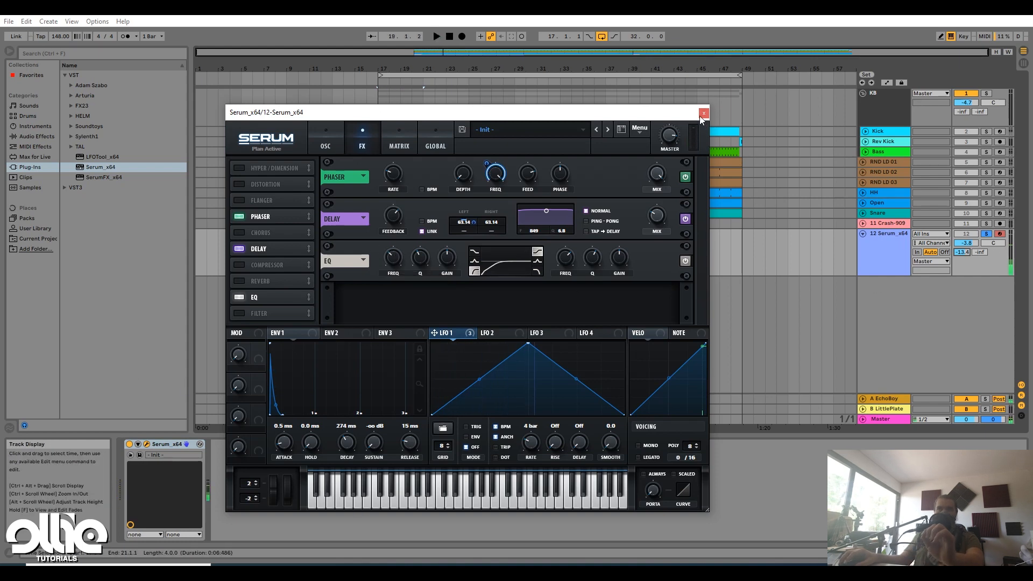
Close the Serum window and set the Serum track's volume to -2.6 dB while playing the full mix
left_click(704, 113)
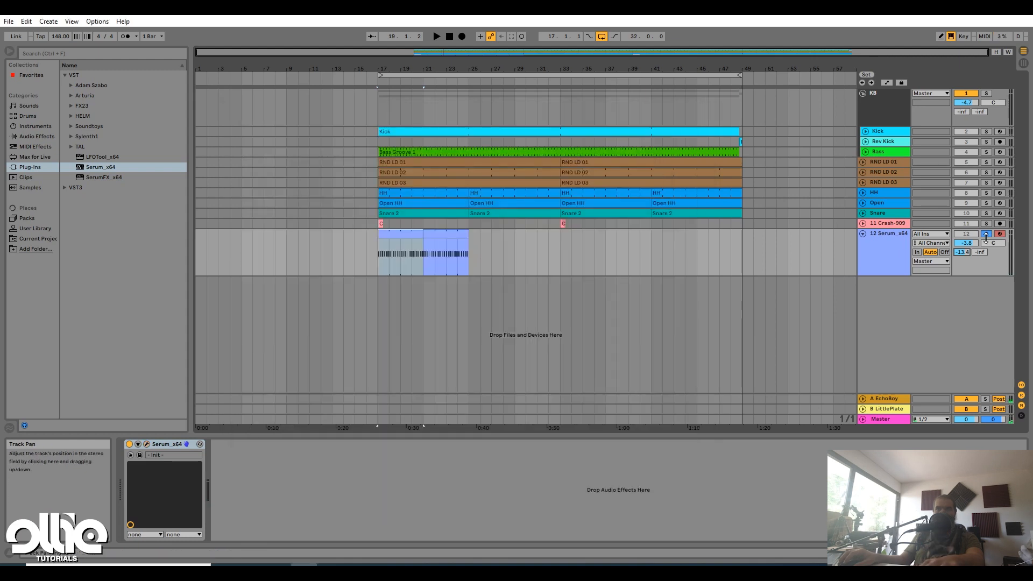
key("space")
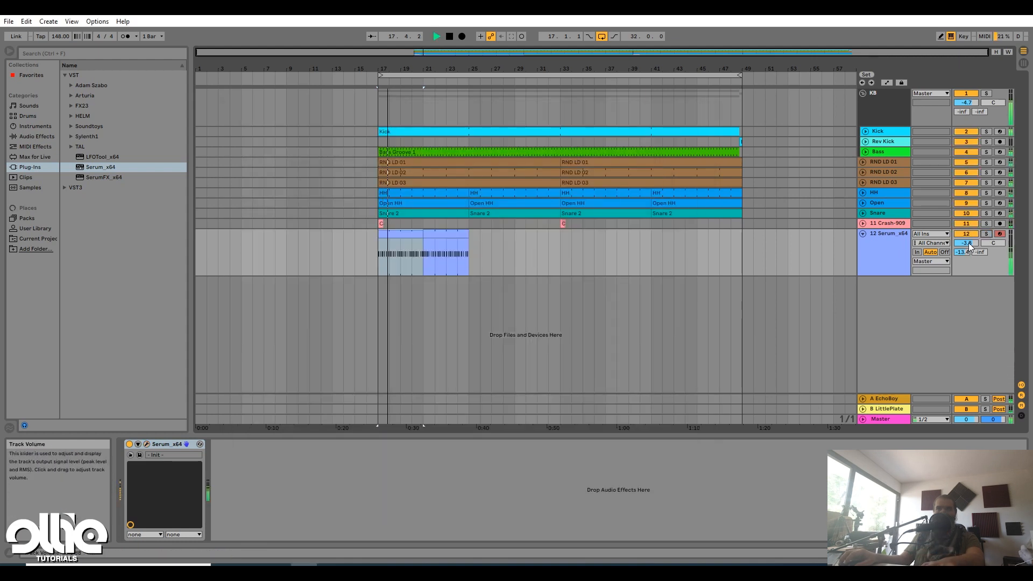
left_click_drag(966, 243, 966, 237)
Reopen Serum's effects and adjust the phaser's feedback while the full mix plays
left_click(146, 443)
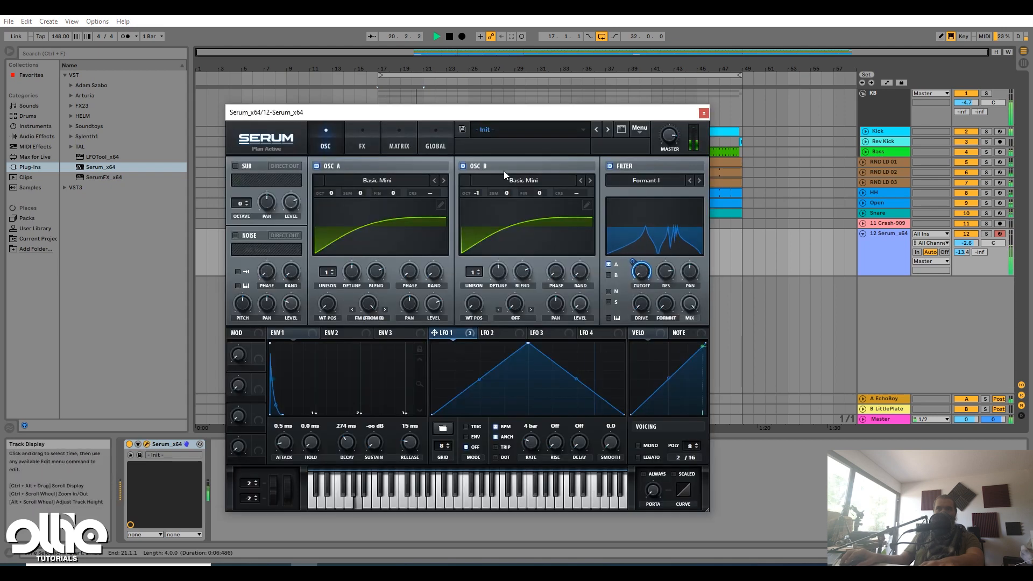
left_click(362, 141)
mouse_move(526, 177)
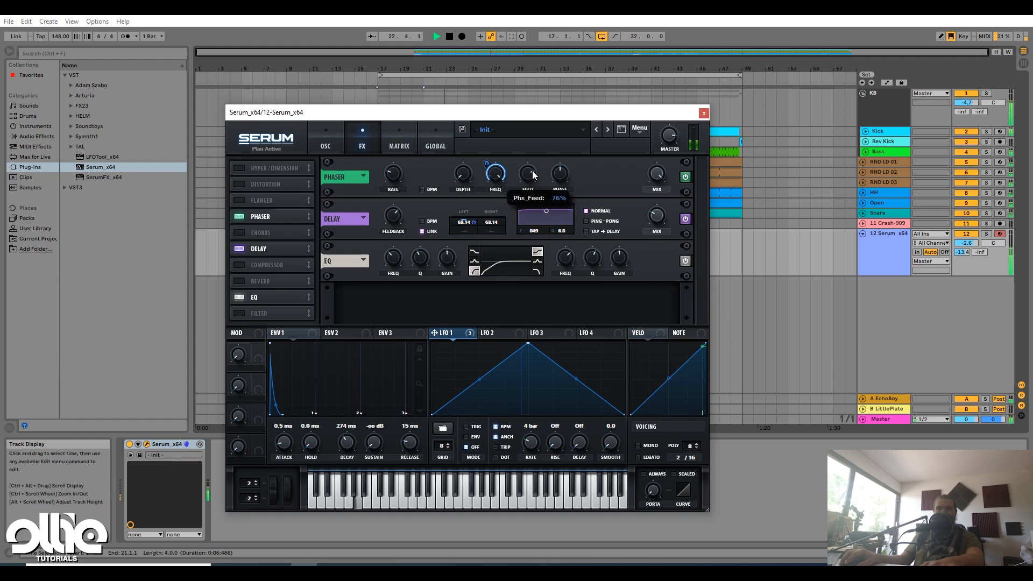
left_click_drag(532, 185, 505, 158)
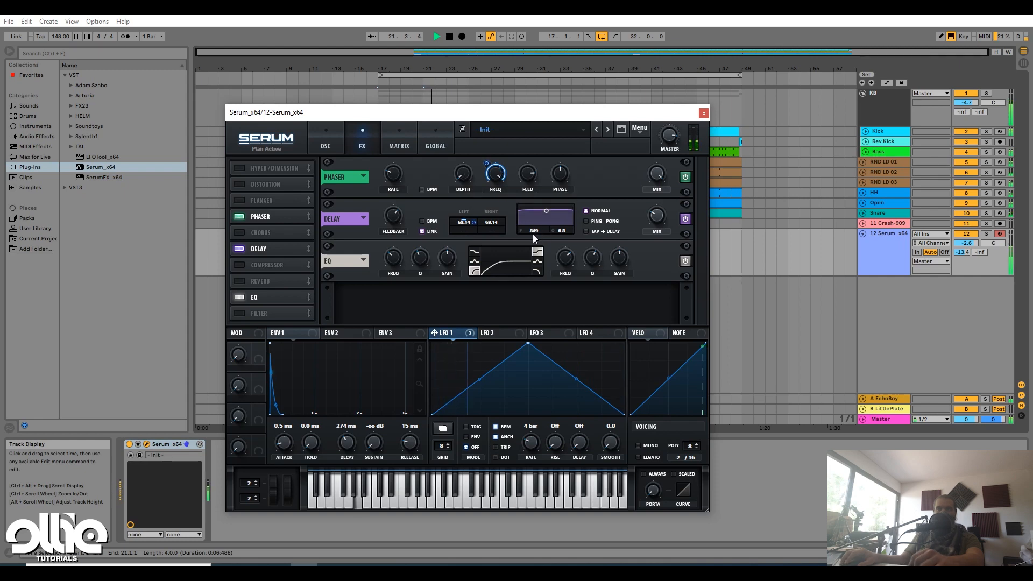
Solo the Serum track and adjust the formant filter's resonance during playback
left_click(987, 234)
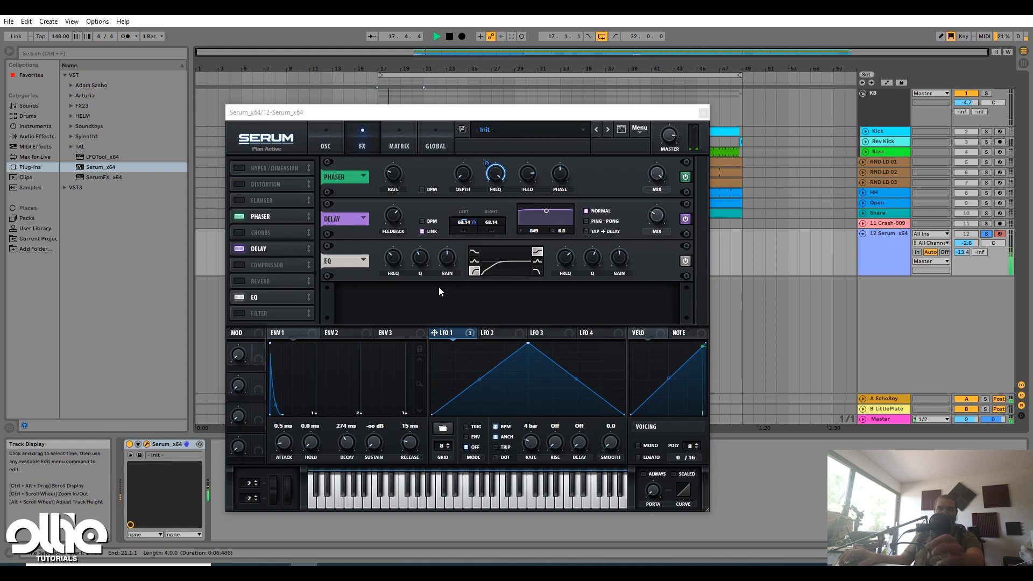
left_click(333, 138)
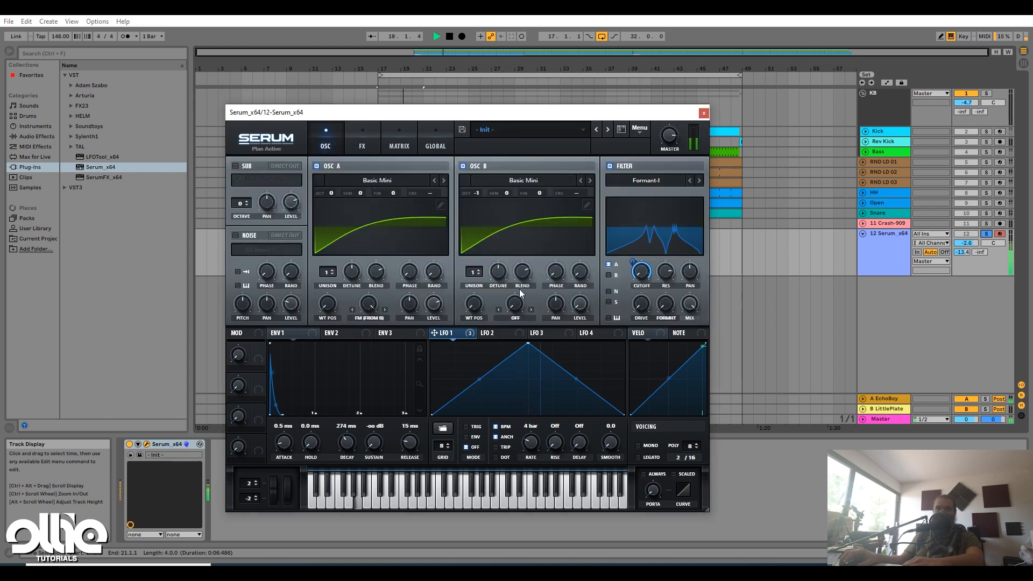
left_click_drag(664, 268, 672, 294)
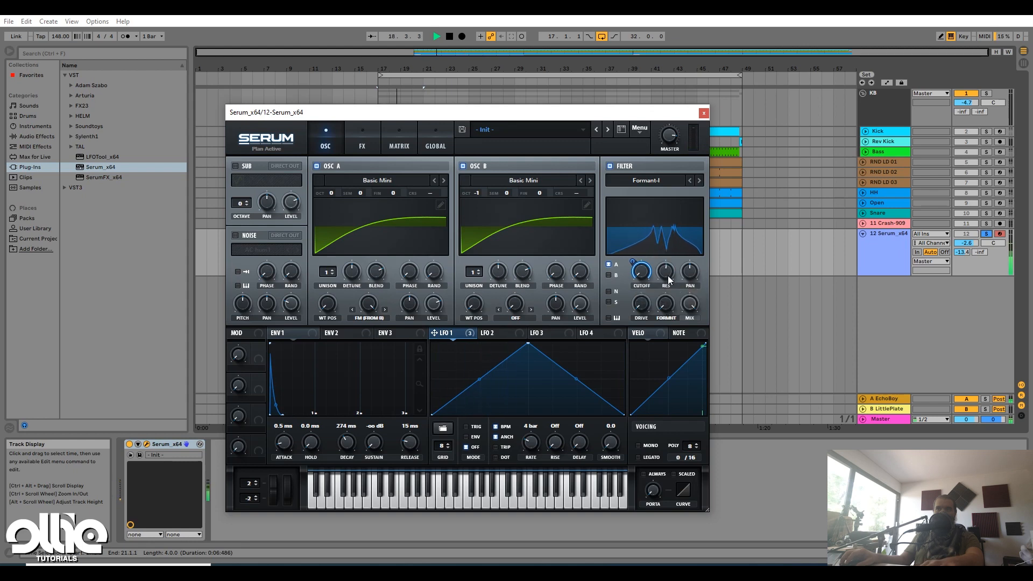
Set the delay's filter to a frequency of 5372 and a width of 3.9 while auditioning the pattern
left_click(363, 142)
left_click(398, 143)
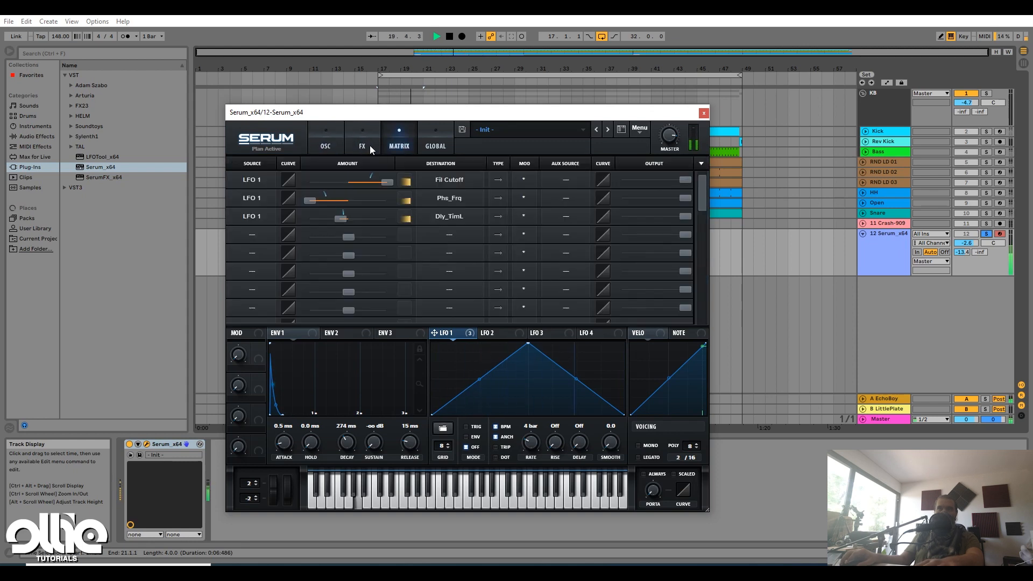
left_click(370, 148)
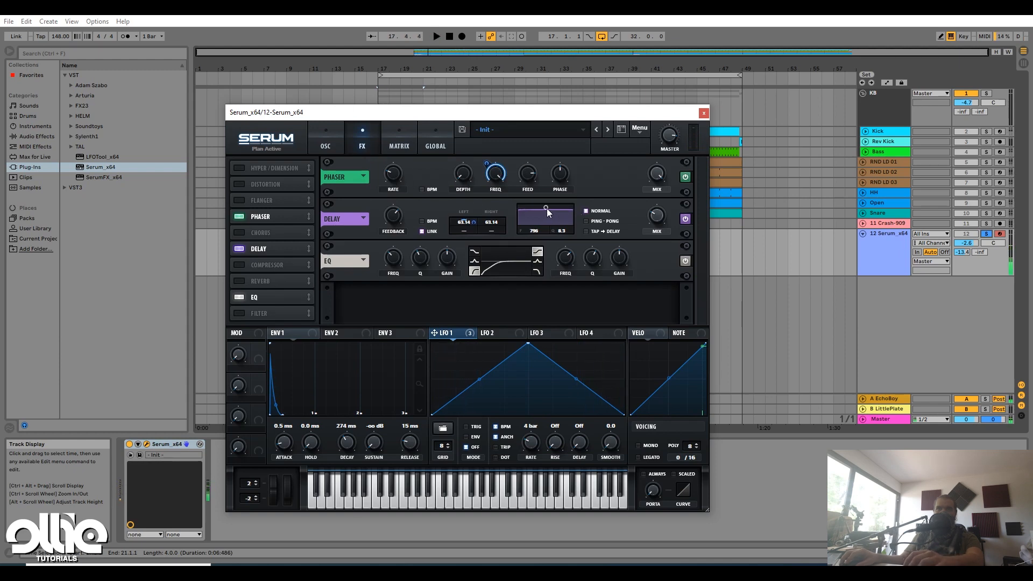
left_click_drag(547, 210, 563, 220)
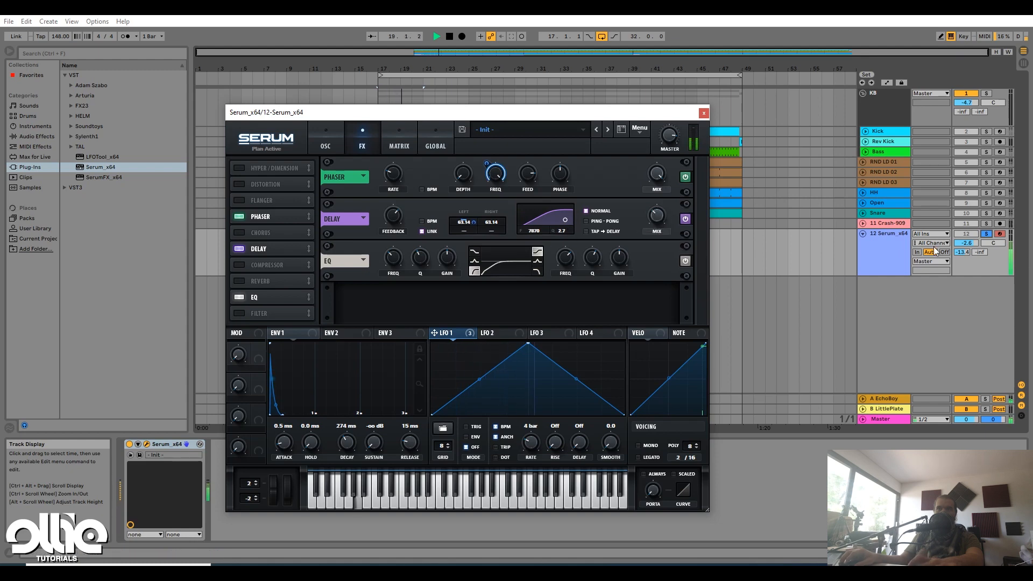
left_click_drag(565, 220, 562, 217)
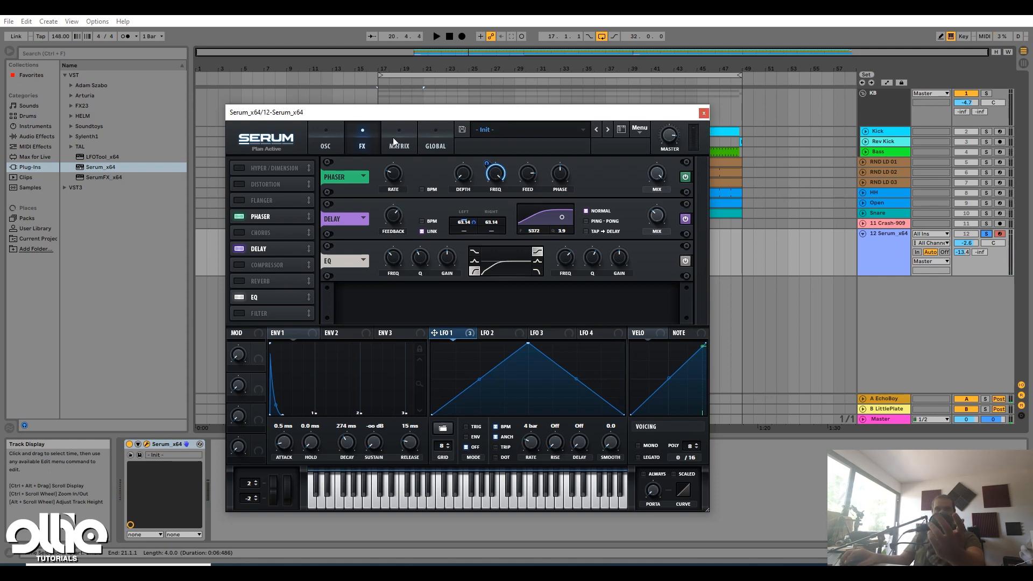
Review the oscillator and effects settings, and unsolo the Serum track to audition it in the full mix before closing Serum
left_click(340, 138)
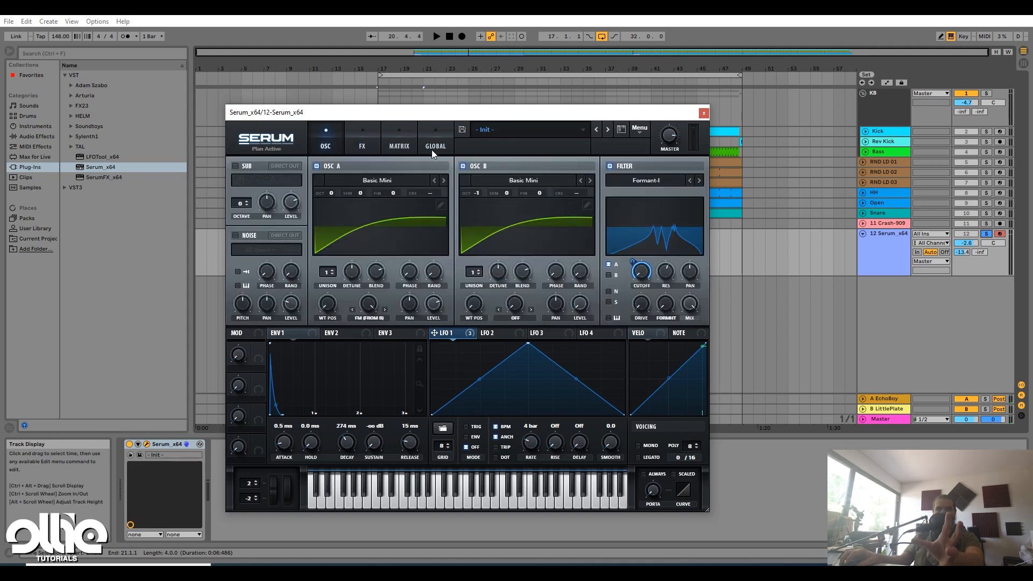
left_click(363, 131)
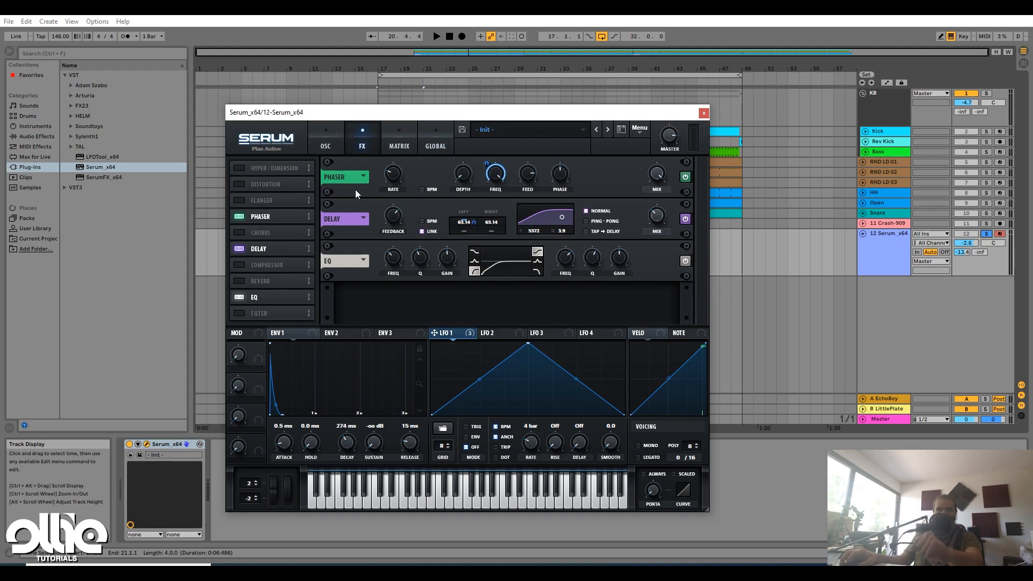
left_click(987, 234)
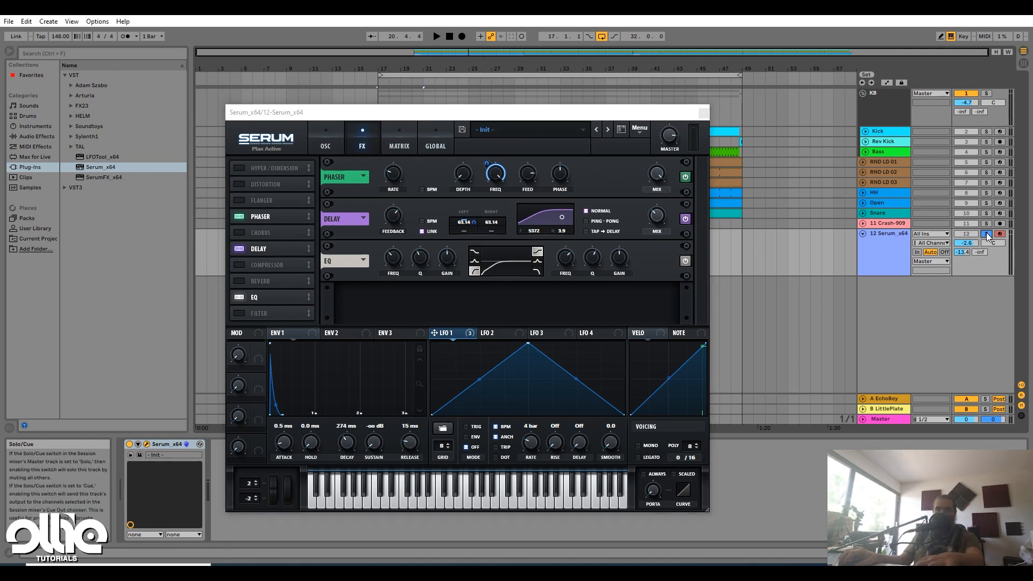
key("space")
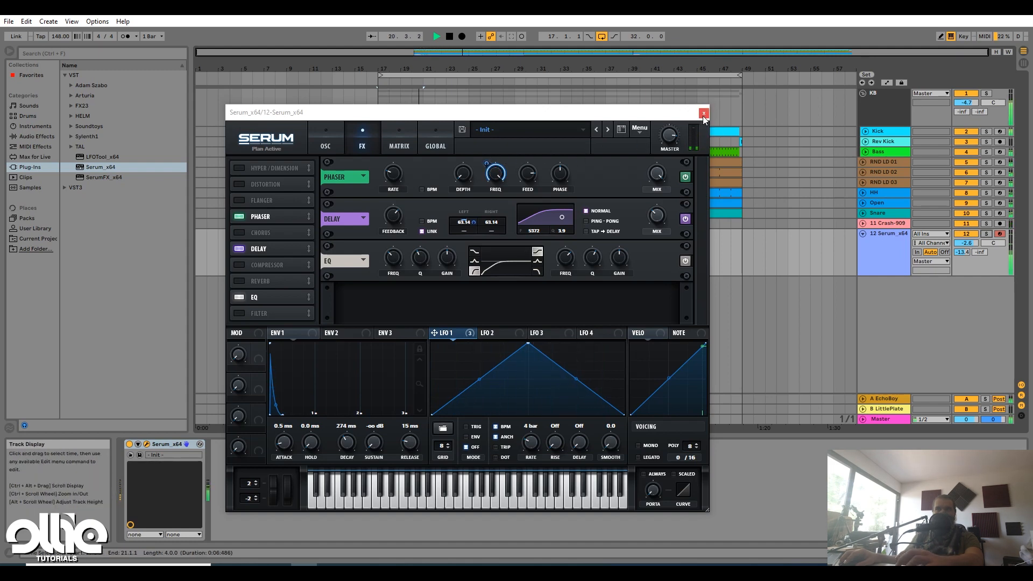
key("space")
left_click(703, 112)
Find Pigments among the plug-ins, add it on a new track and start a new default preset
left_click(874, 248)
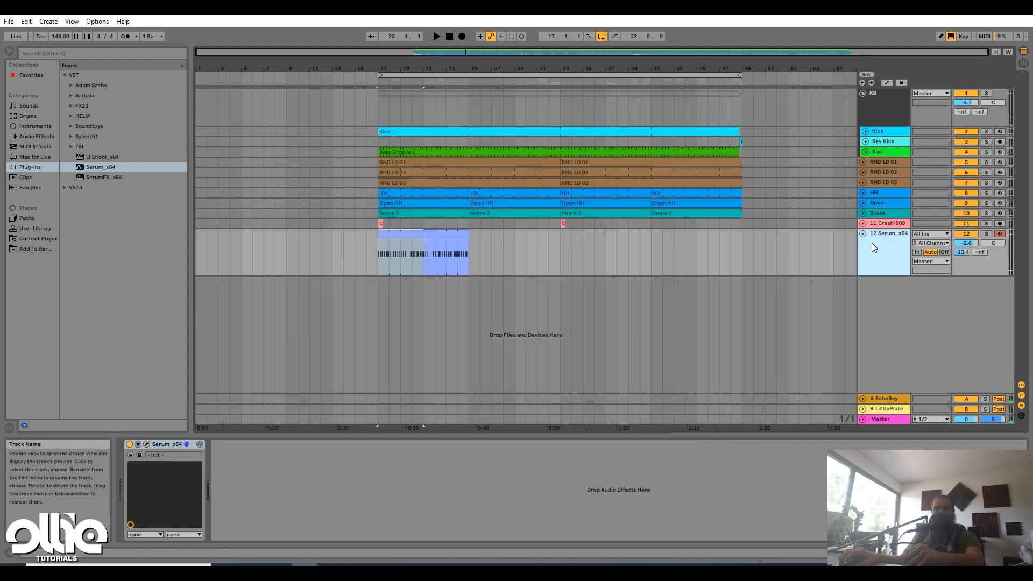
left_click(75, 56)
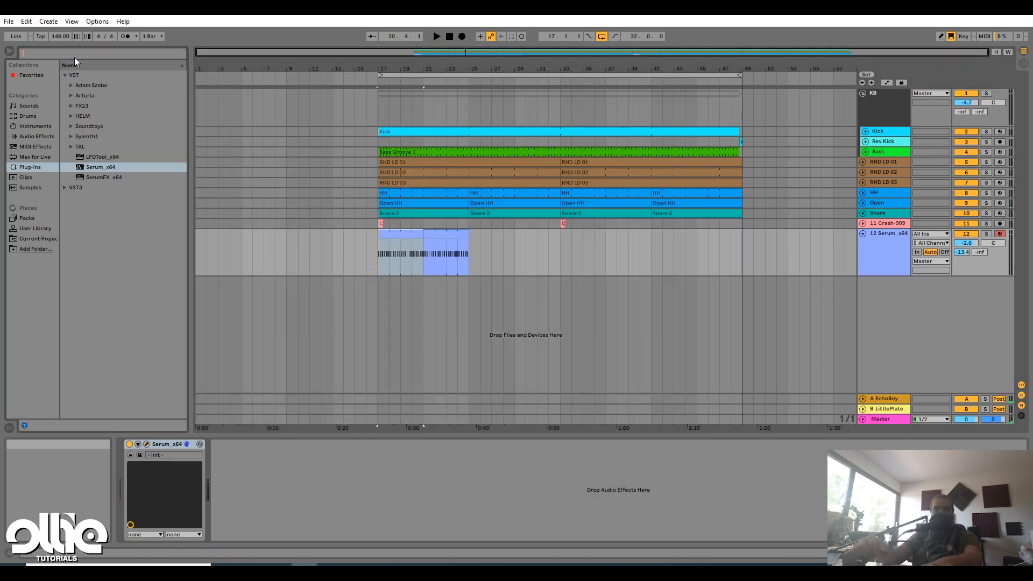
type("pigments")
left_click(190, 76)
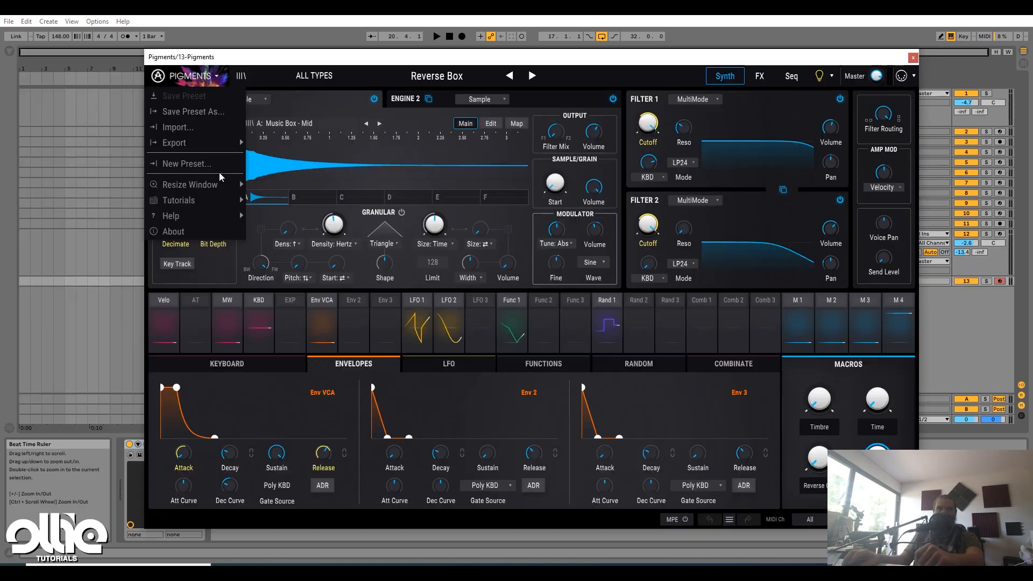
left_click(200, 164)
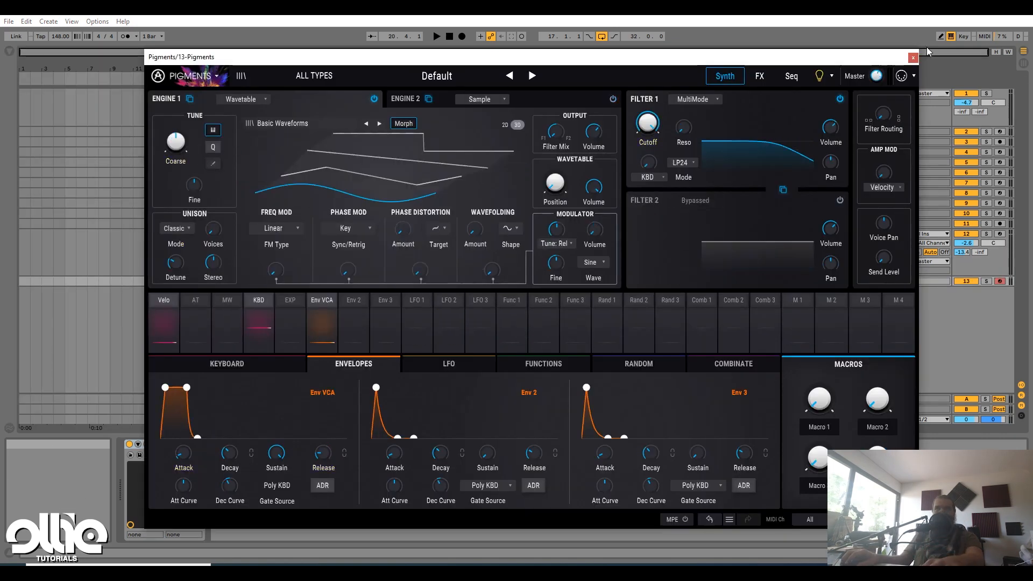
Close the Pigments window and copy the Serum track's MIDI clips to the Pigments track at bar 17
left_click(913, 58)
left_click(213, 234)
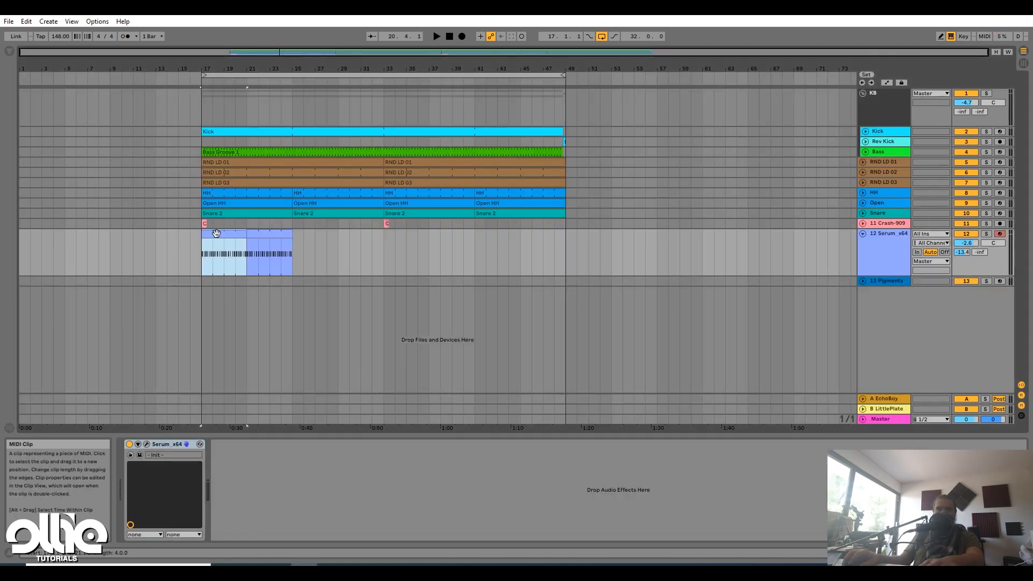
left_click(206, 282)
key("ctrl+v")
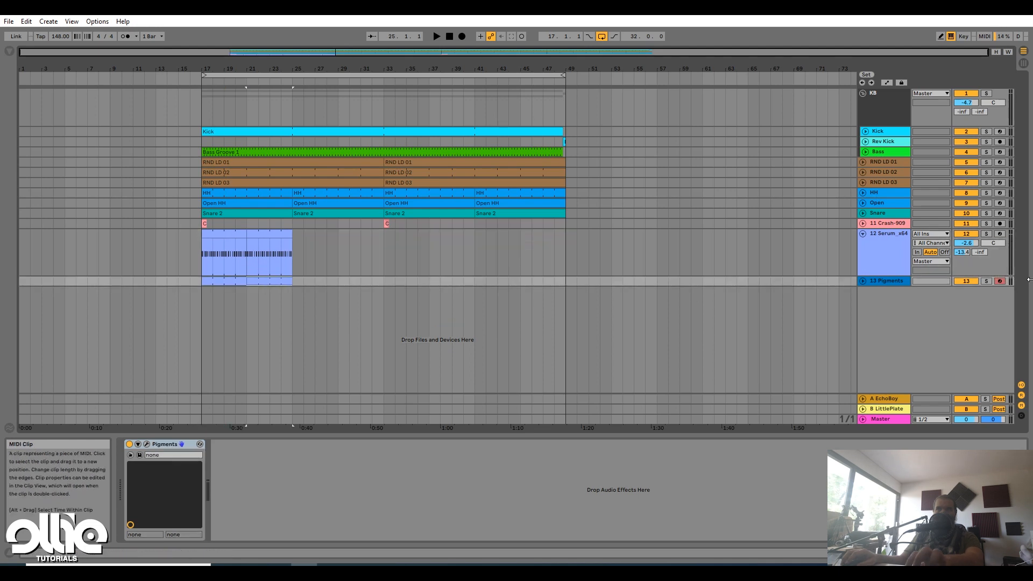
Deactivate the Serum track, and solo and unfold the Pigments track
left_click(885, 241)
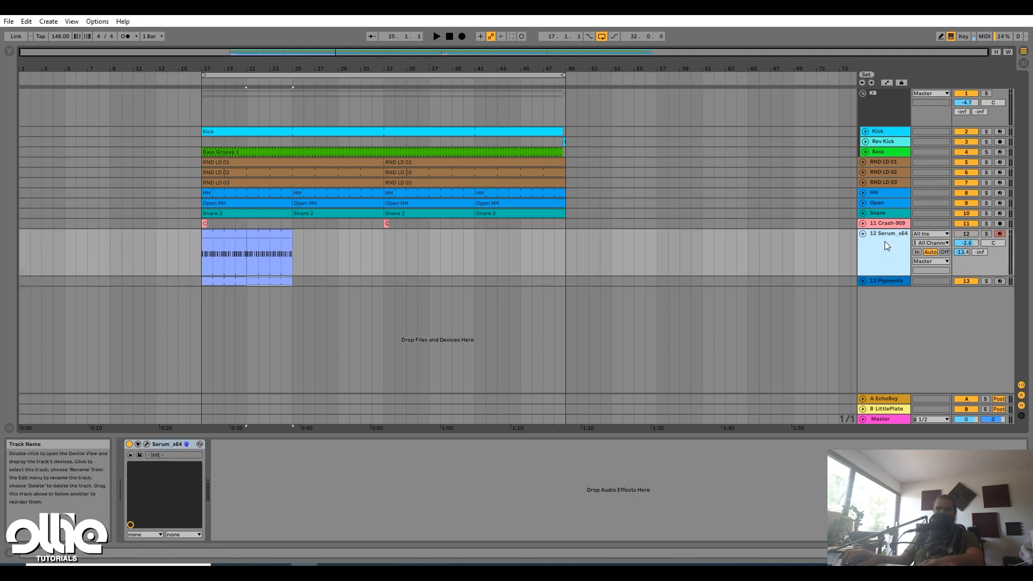
left_click(987, 281)
left_click(883, 281)
left_click(864, 281)
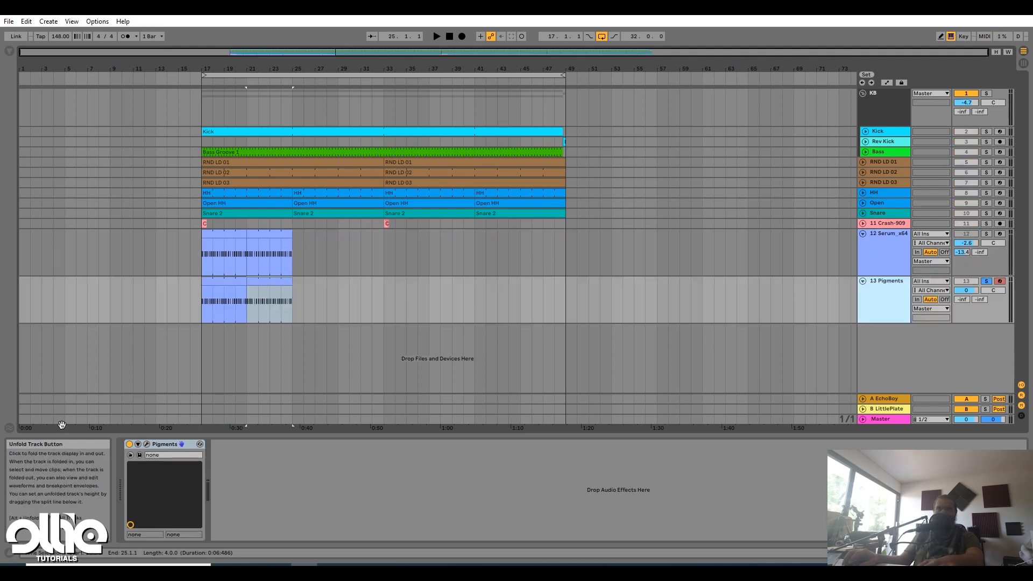
Open Pigments and load the MB2 Ultrasaw wavetable from the Synthesizers category into Engine 1
left_click(147, 443)
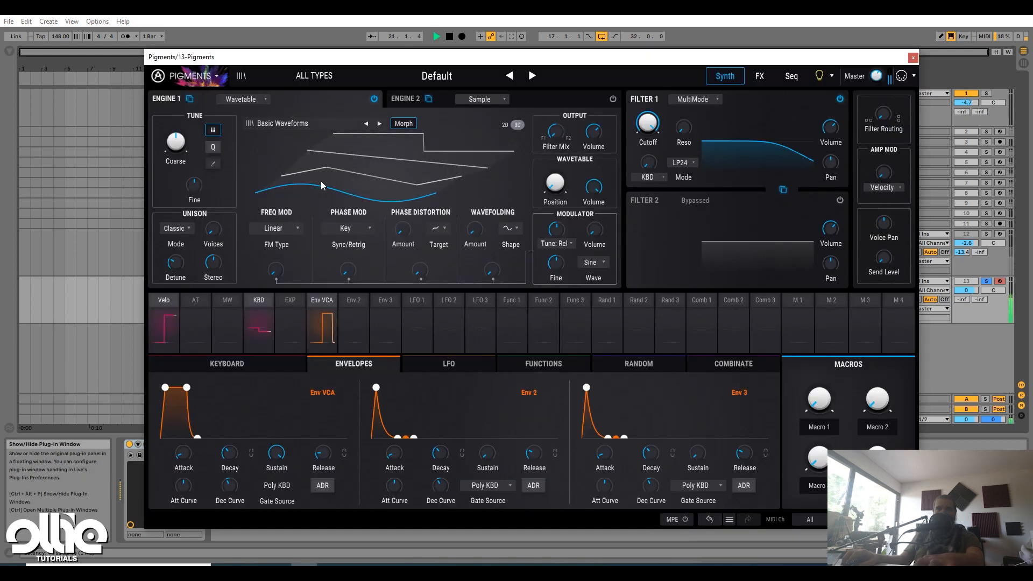
left_click(308, 124)
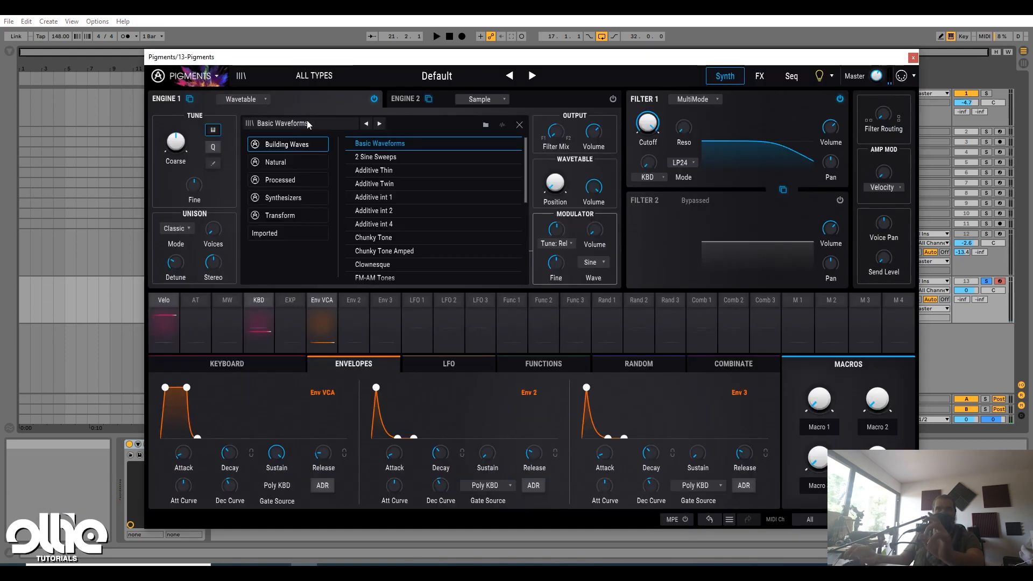
left_click(284, 199)
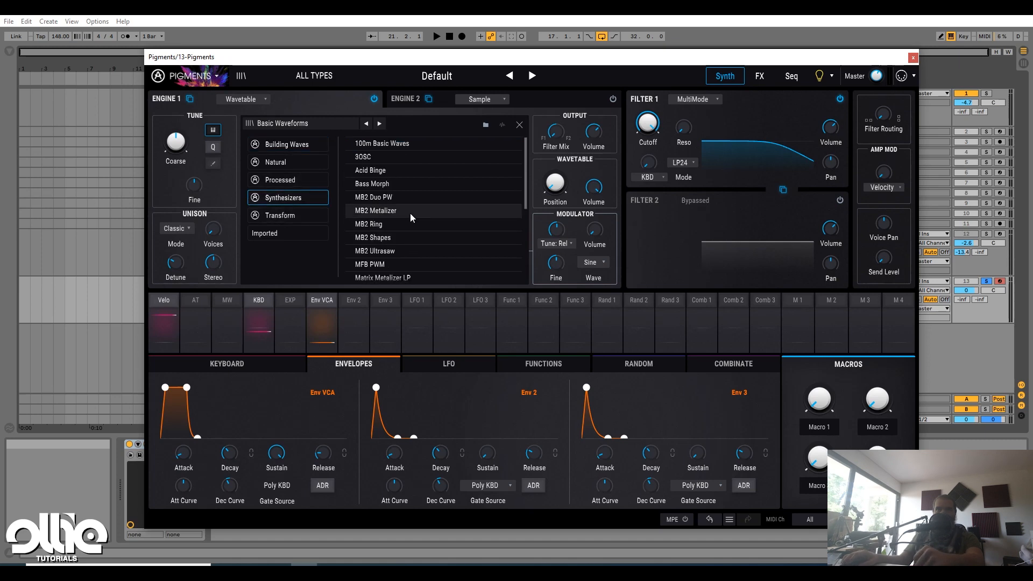
scroll(410, 213, "down", 2)
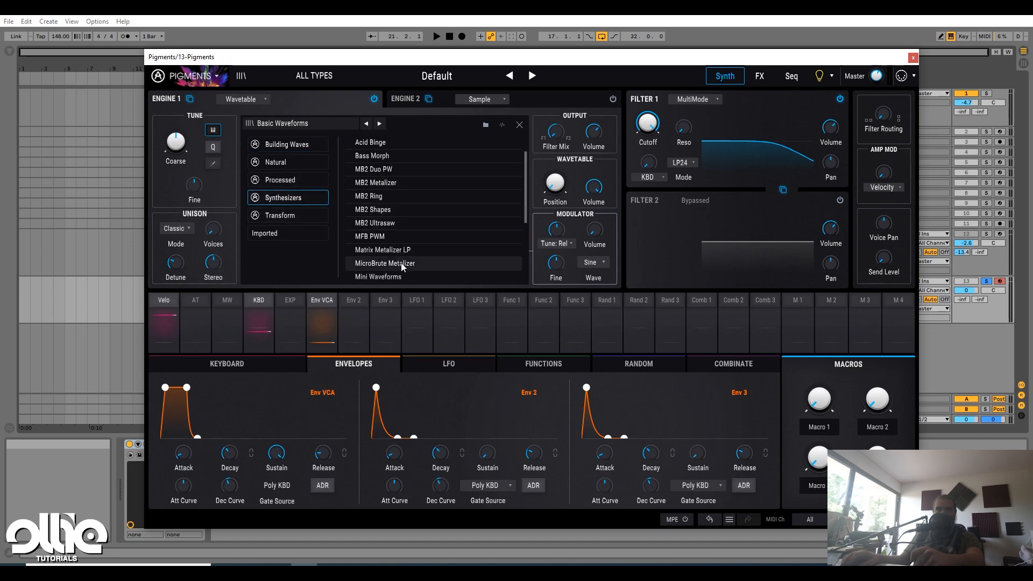
left_click(395, 226)
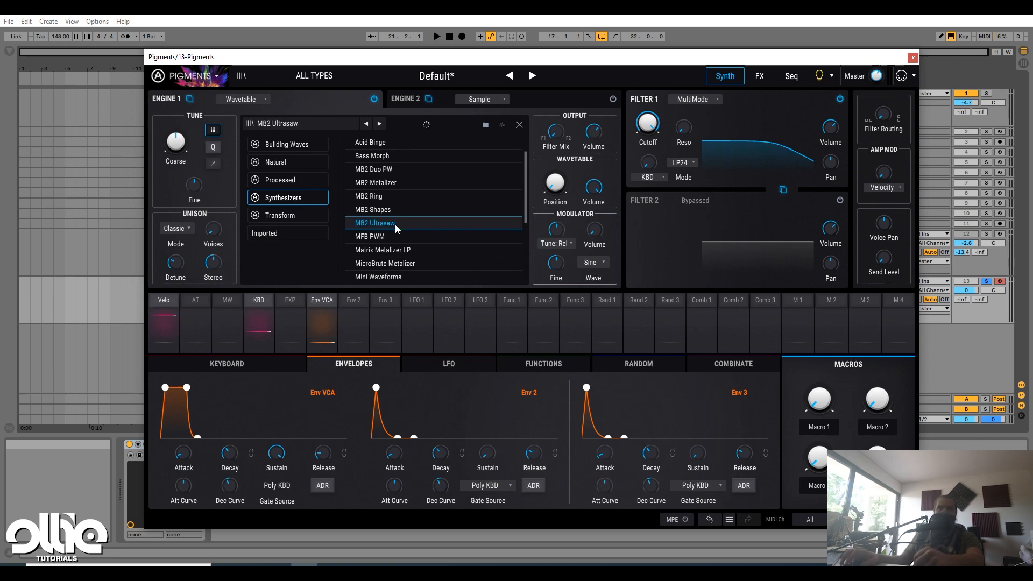
left_click(521, 126)
Play the pattern and sweep Engine 1's wavetable position to audition the MB2 Ultrasaw wavetable
key("space")
mouse_move(571, 170)
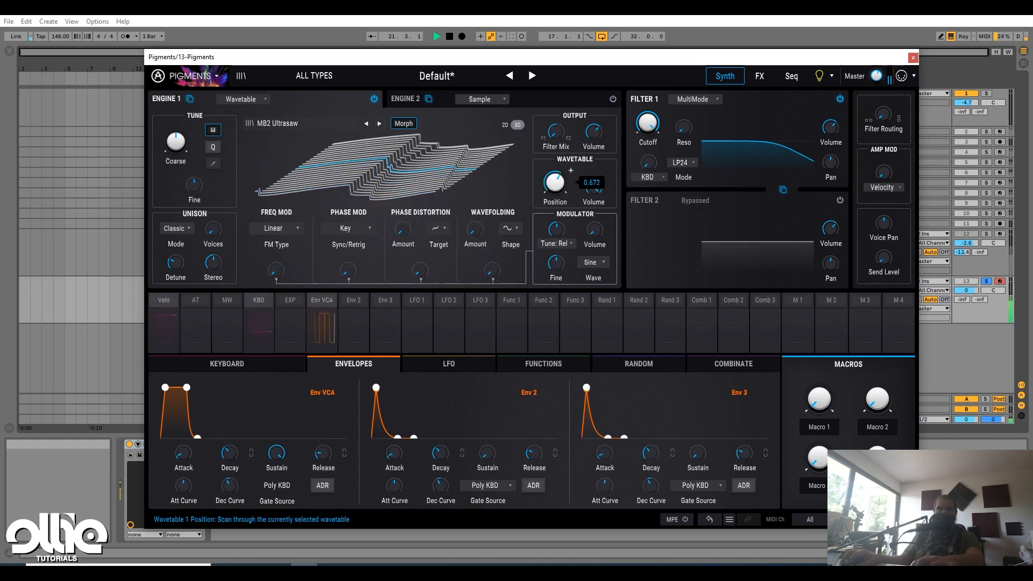
mouse_move(555, 183)
left_mouse_down()
mouse_move(555, 226)
mouse_move(555, 183)
mouse_move(554, 192)
left_mouse_up()
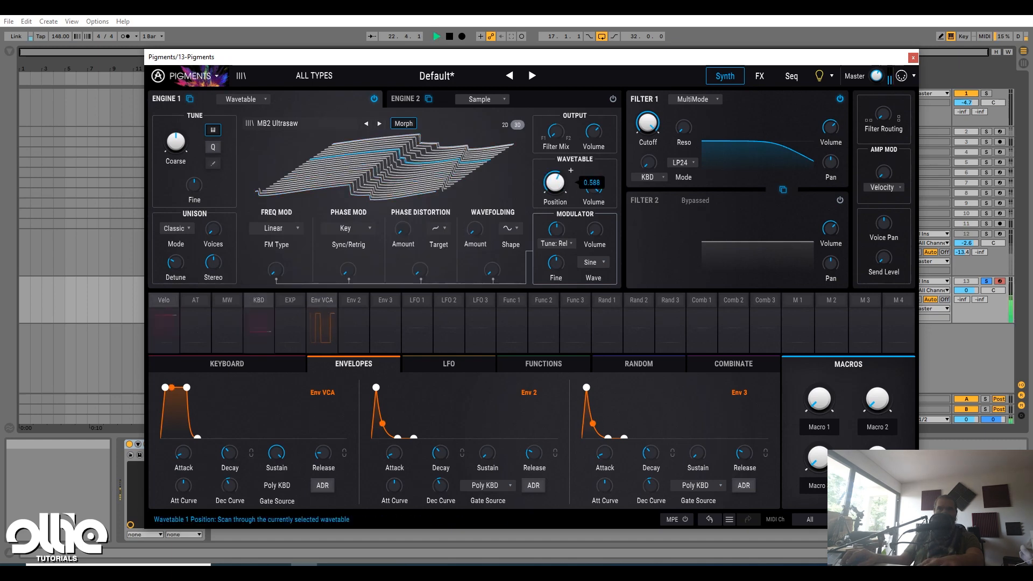
key("space")
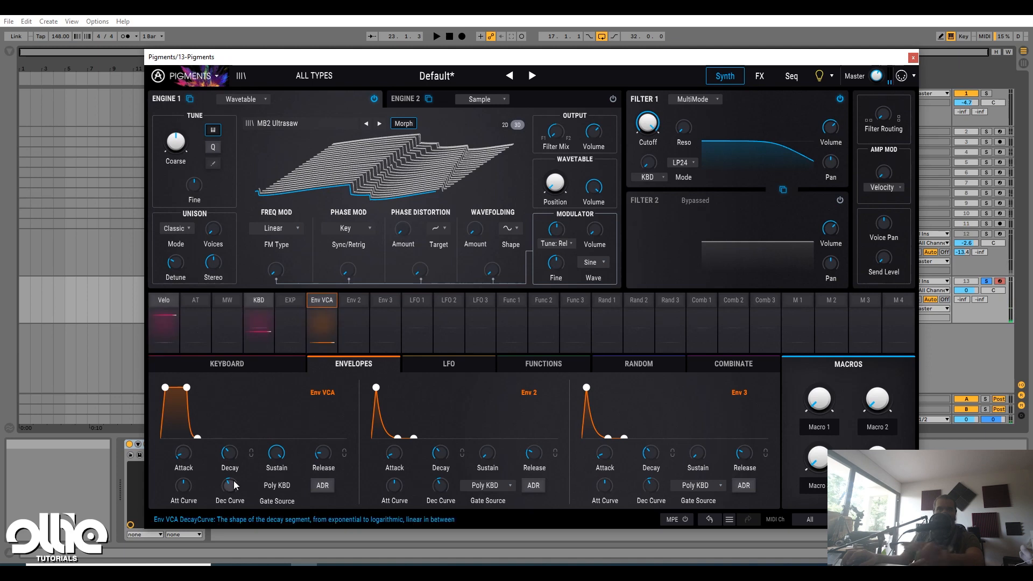
Lower the Env VCA sustain to its minimum and adjust the decay for a short, plucky amp envelope
mouse_move(279, 454)
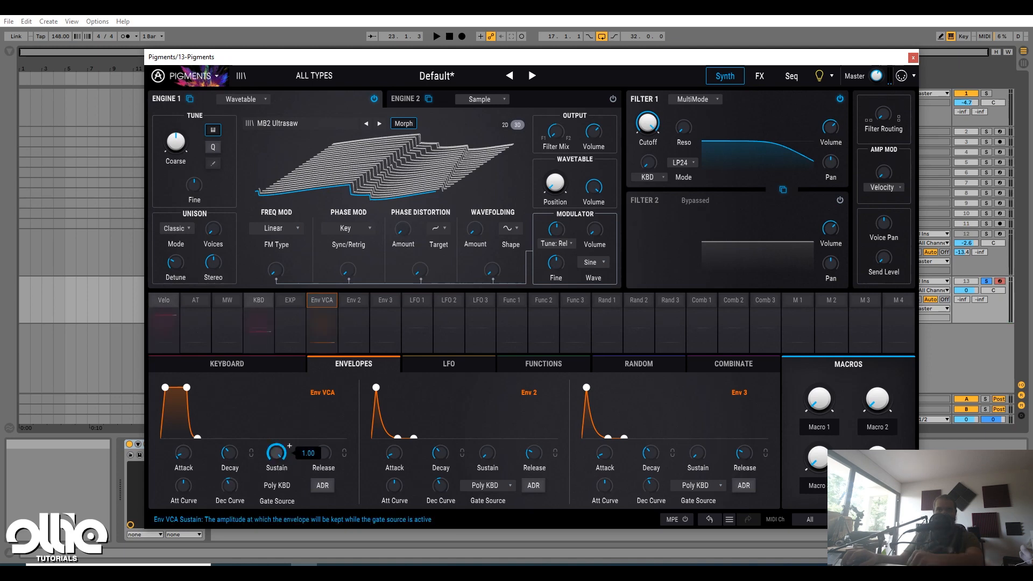
left_click_drag(278, 453, 277, 484)
left_click_drag(229, 453, 236, 470)
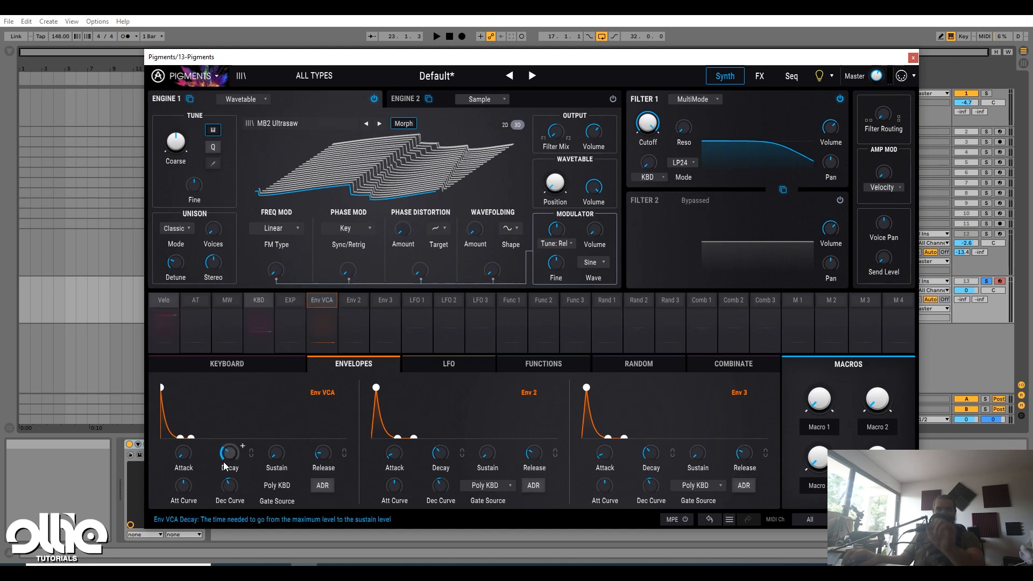
key("space")
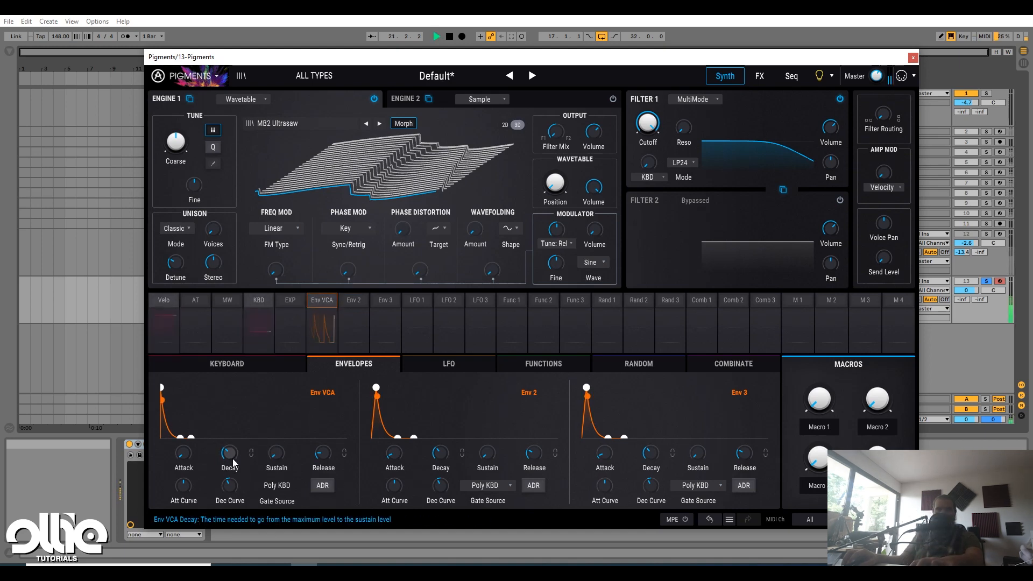
left_click_drag(229, 453, 229, 446)
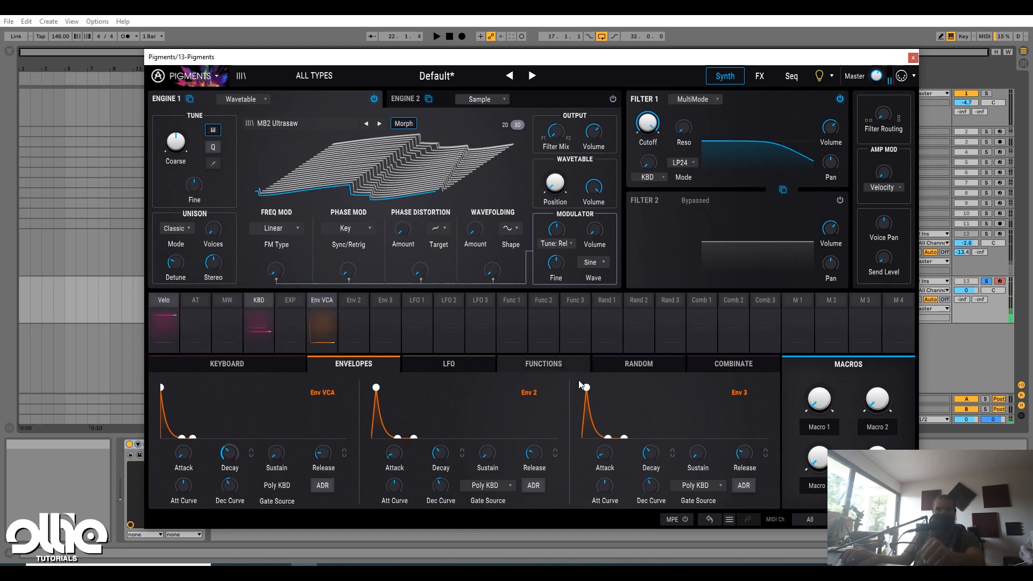
key("space")
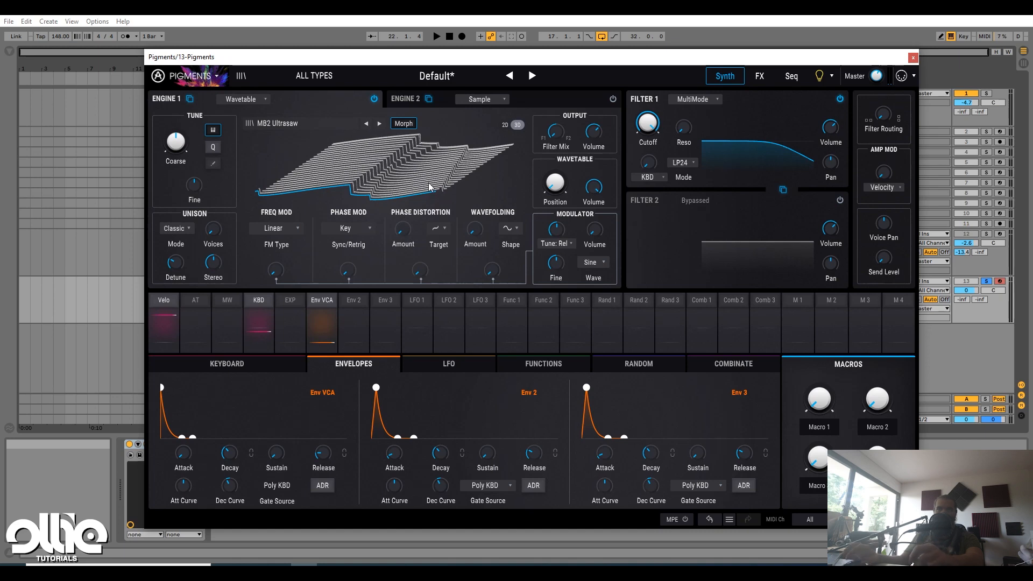
Change Engine 1's modulator wave to Sawtooth and raise the linear FM amount to near maximum during playback
left_click(589, 264)
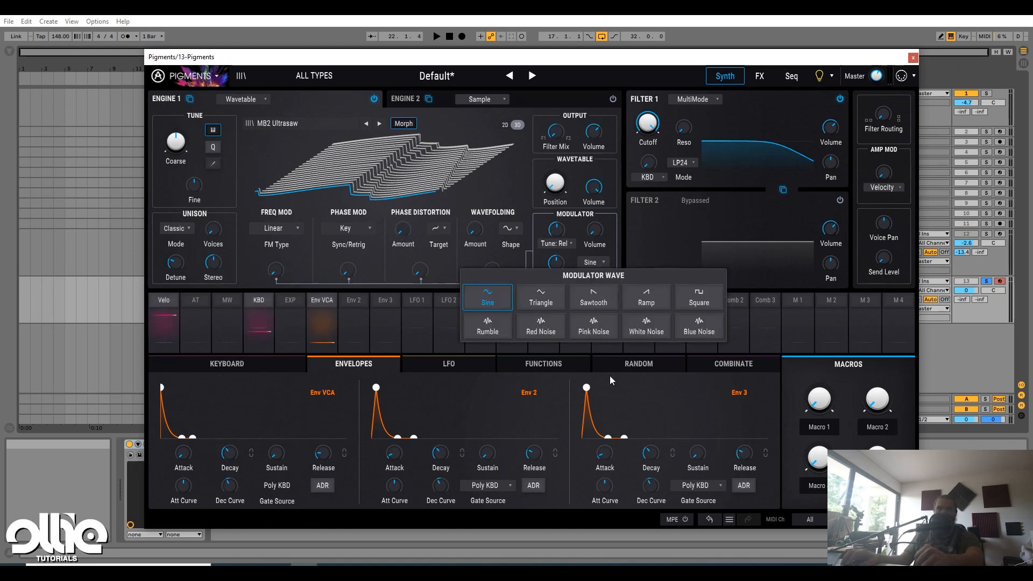
left_click(612, 297)
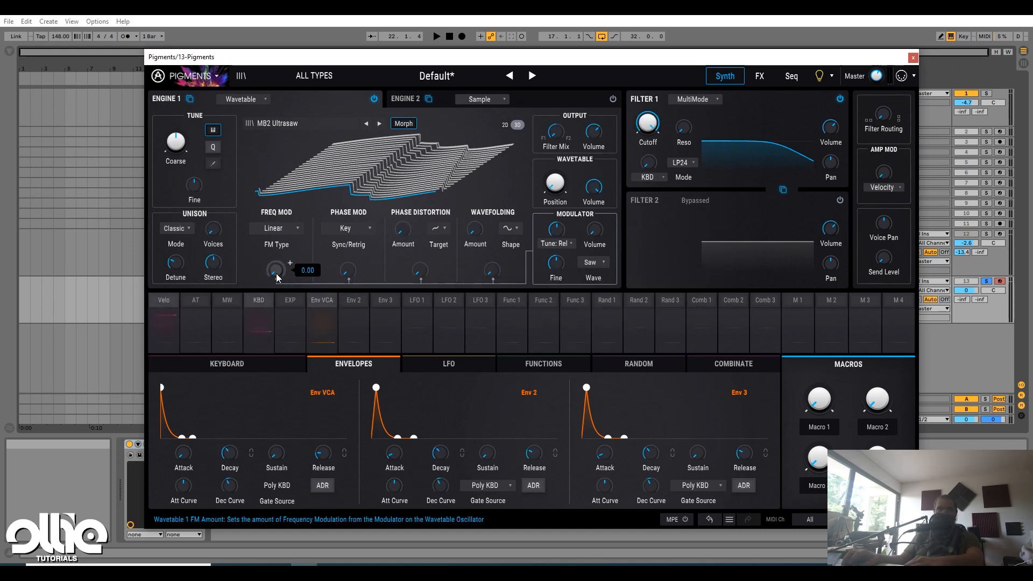
key("space")
left_click_drag(277, 276, 277, 271)
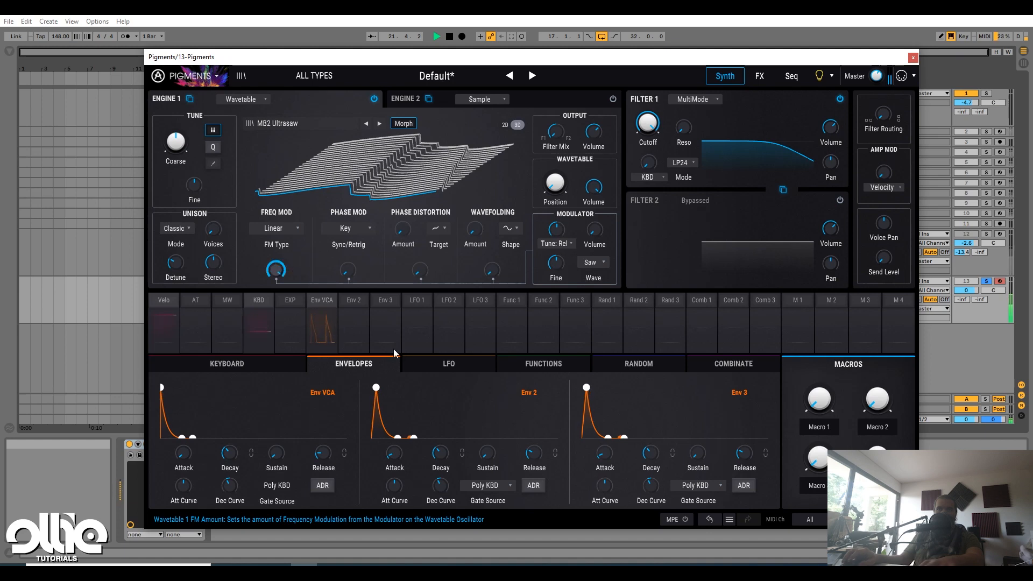
Lower the Engine 1 modulator's coarse tuning and adjust the FM amount by ear while the pattern plays
left_click(557, 236)
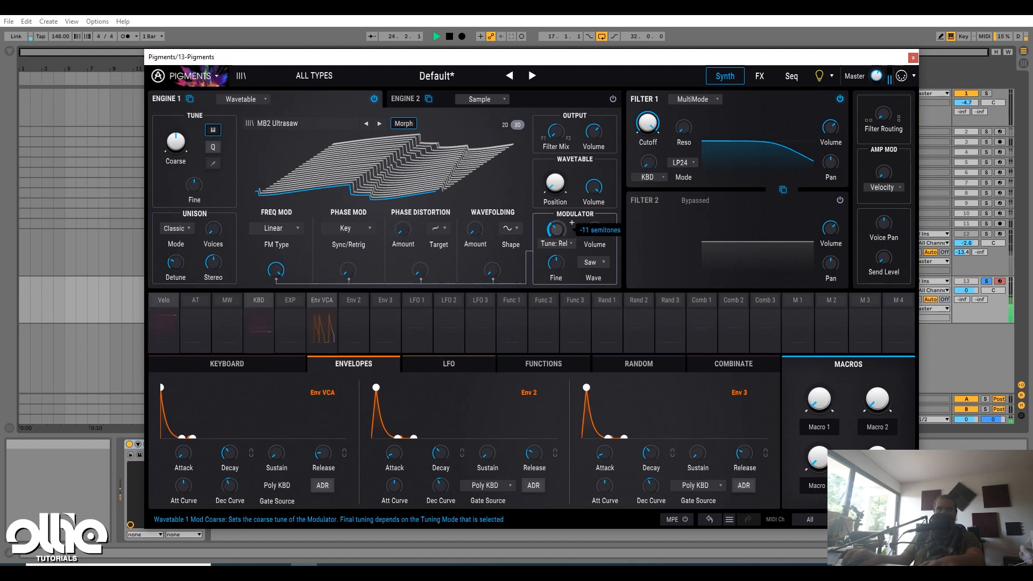
left_click_drag(557, 230, 557, 213)
key("space")
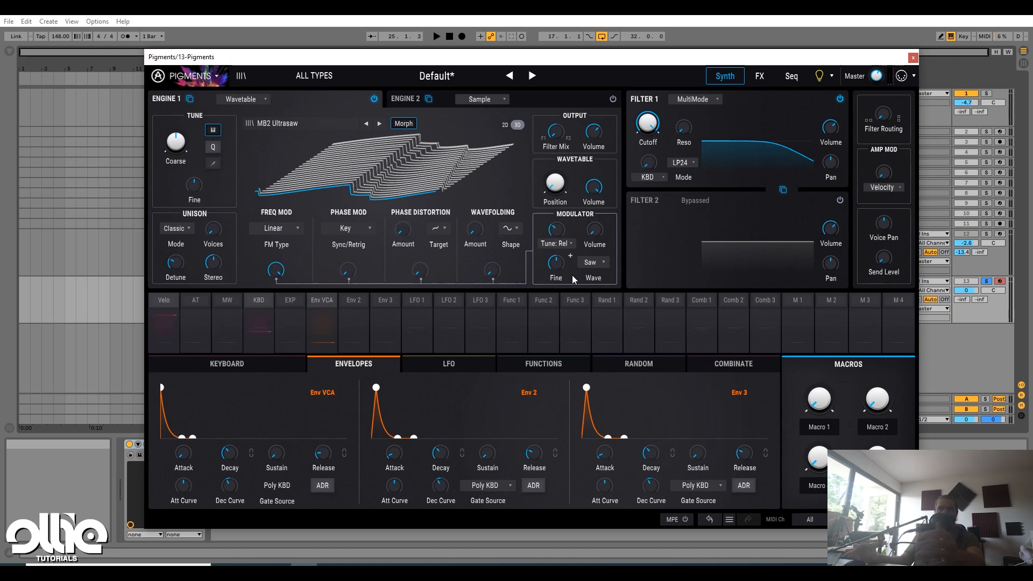
key("space")
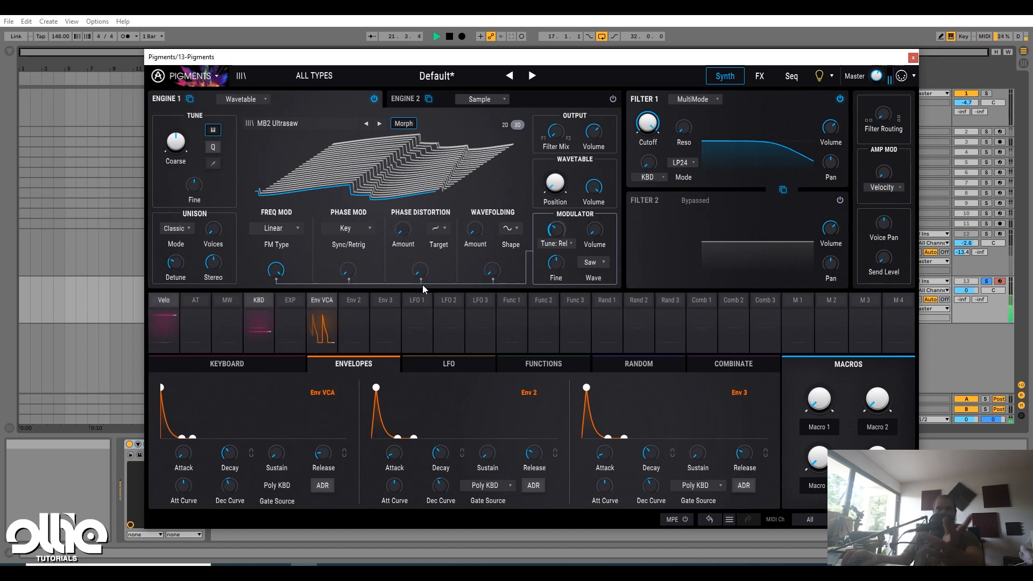
left_click_drag(278, 268, 279, 287)
key("space")
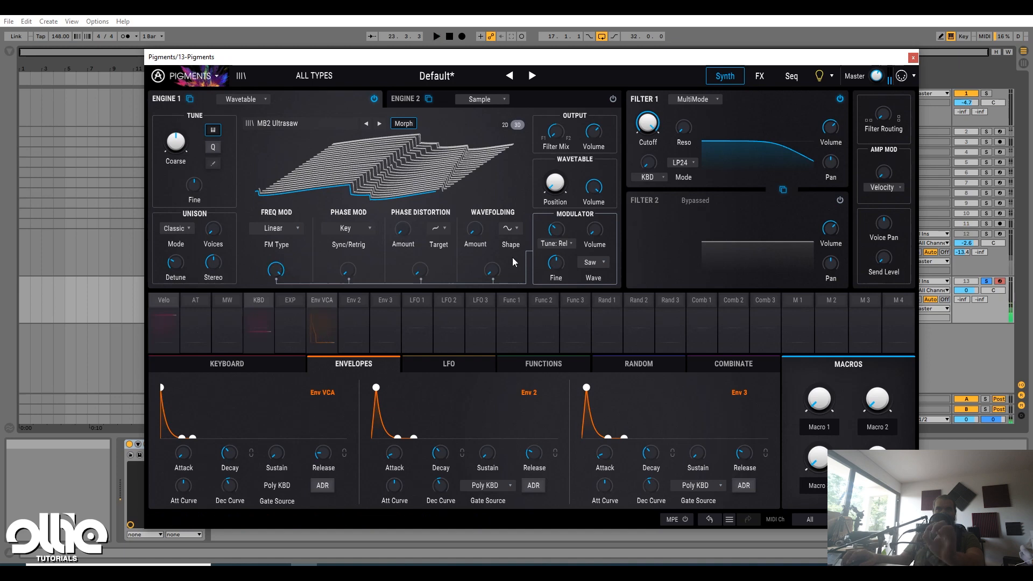
Set LFO 1 to unipolar, morph its waveform from sine to triangle and slow down its synced rate
left_click(428, 365)
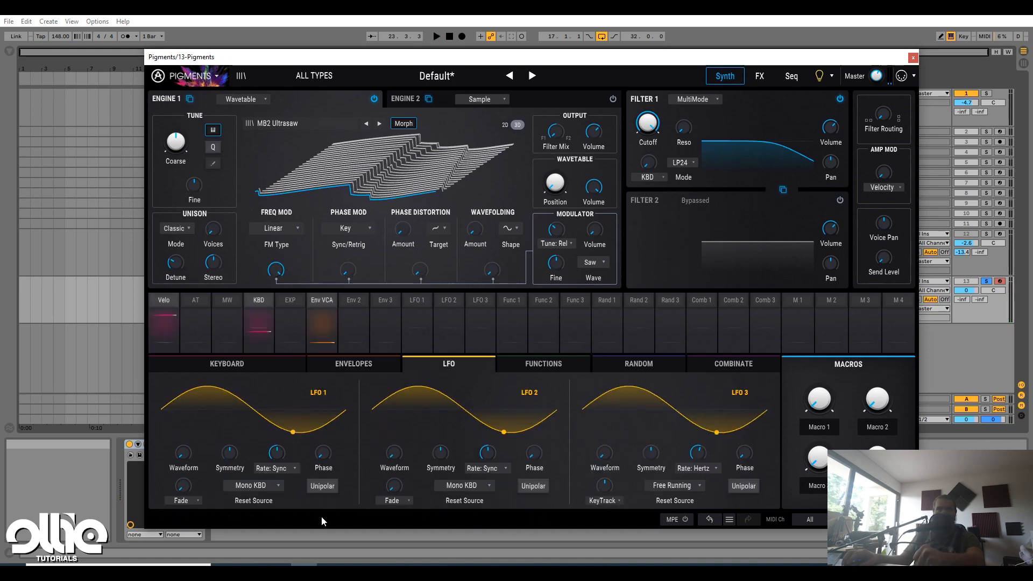
left_click(324, 490)
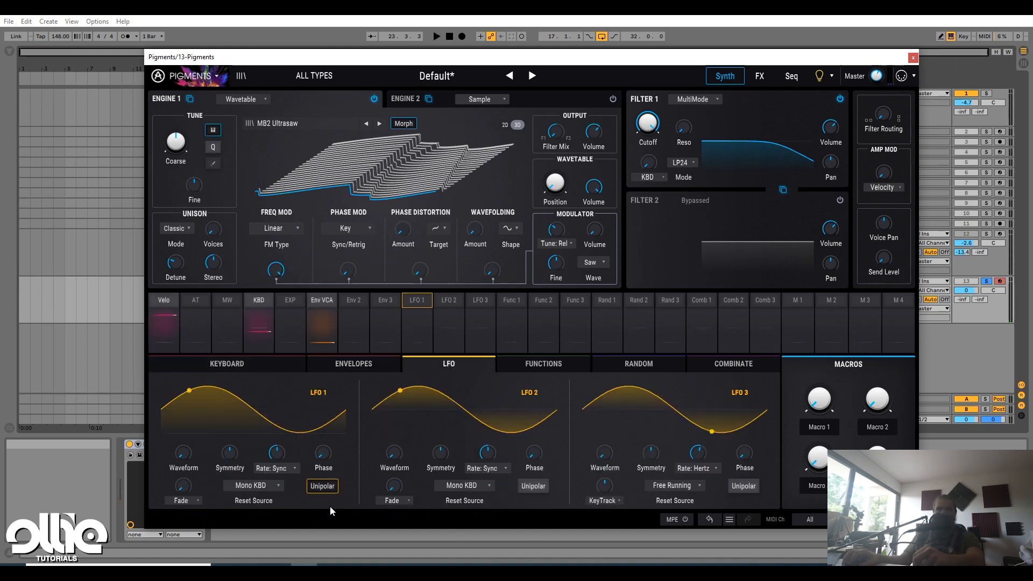
mouse_move(188, 456)
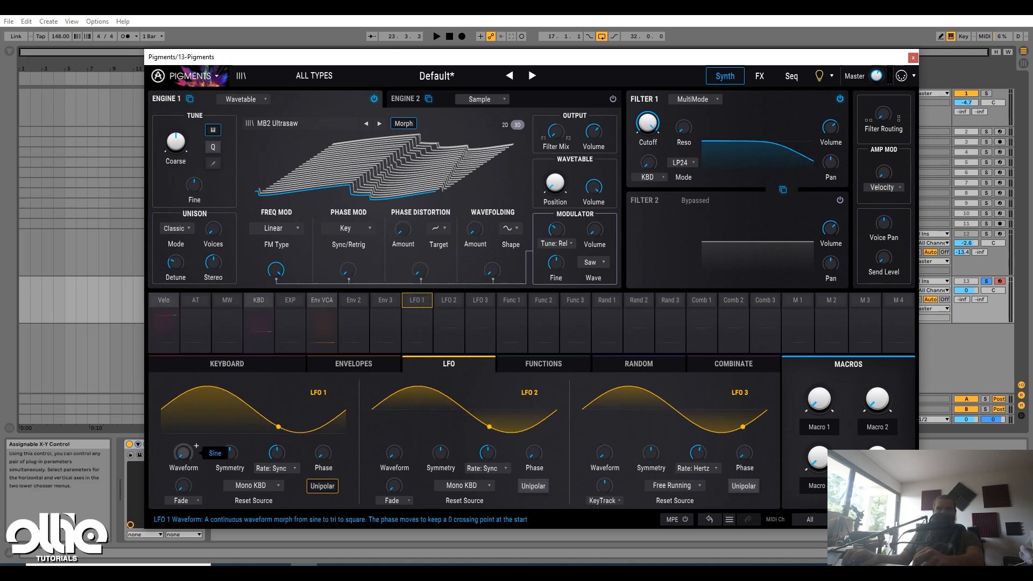
mouse_move(183, 453)
left_mouse_down()
mouse_move(183, 474)
mouse_move(183, 447)
left_mouse_up()
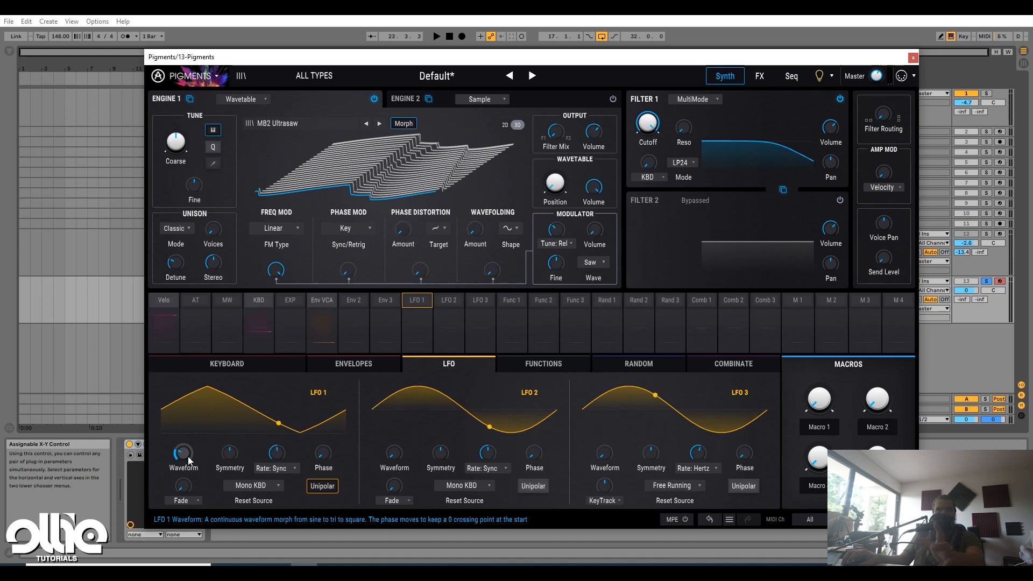
mouse_move(296, 446)
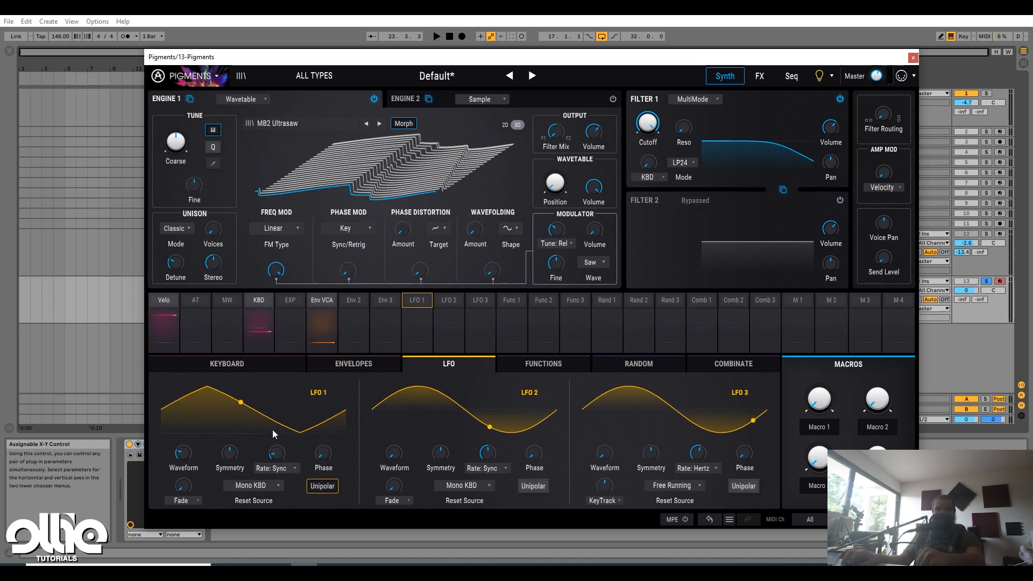
Modulate Engine 1's wavetable position with LFO 1 by 0.99 and set the LFO 1 reset source to Free Running
left_click(419, 300)
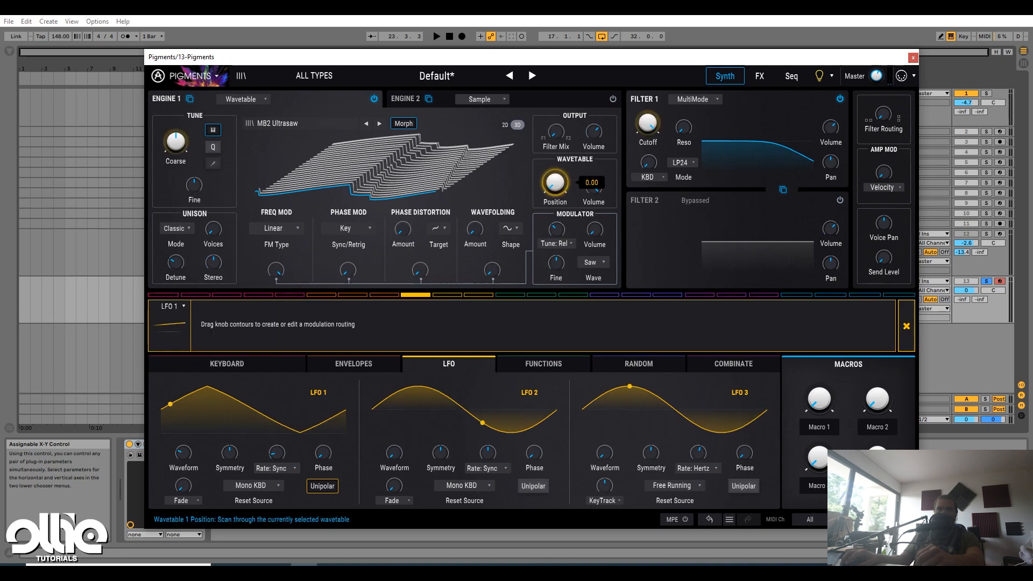
left_click_drag(564, 175, 564, 118)
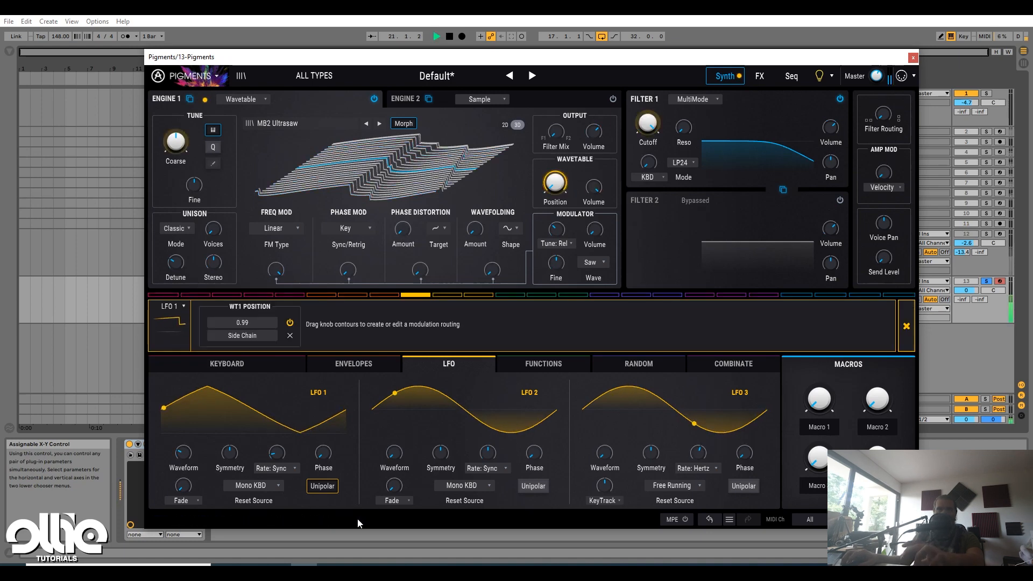
left_click(251, 486)
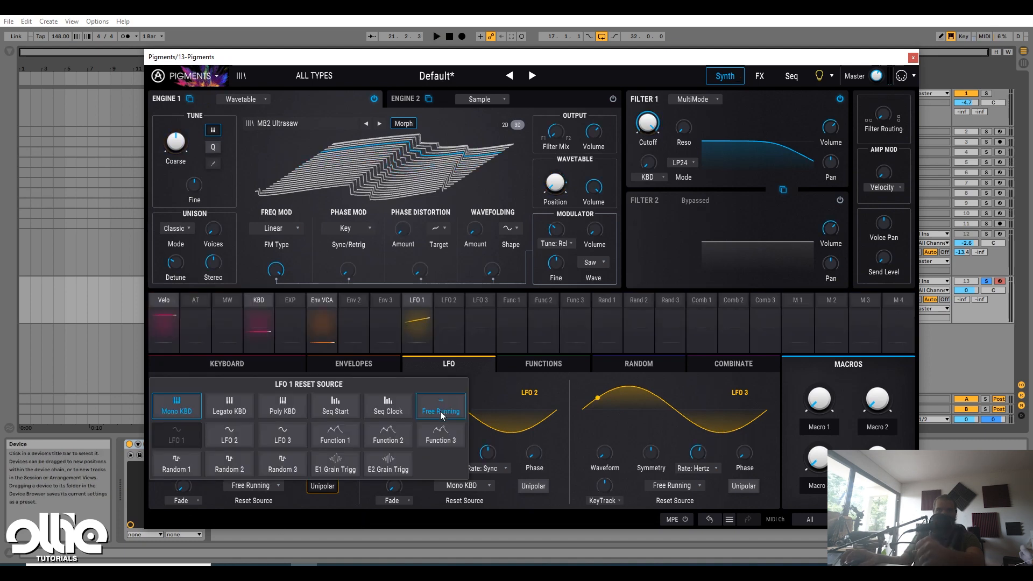
left_click(440, 411)
key("space")
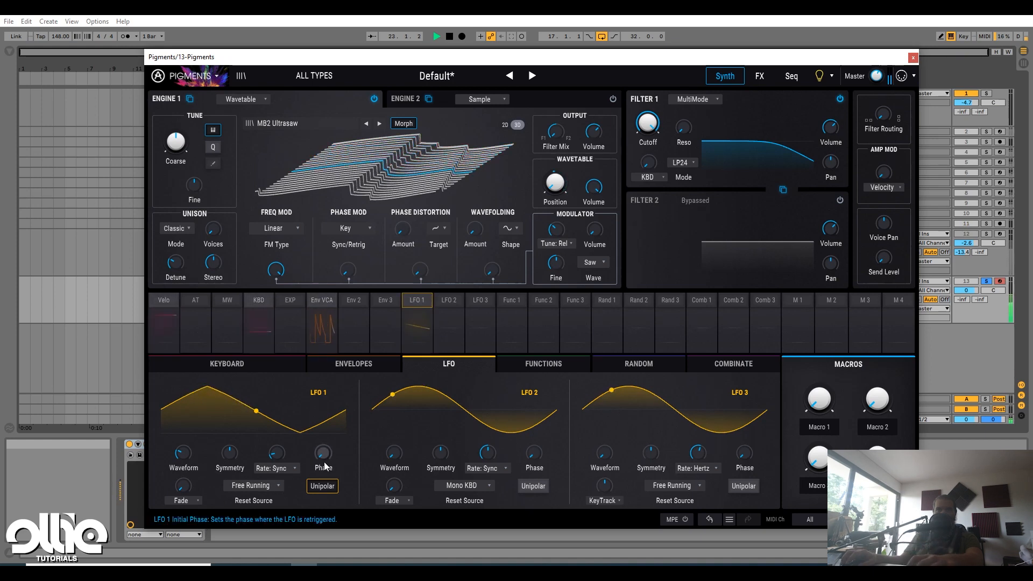
Set the LFO 1 phase to 270° and check the result in playback
mouse_move(325, 466)
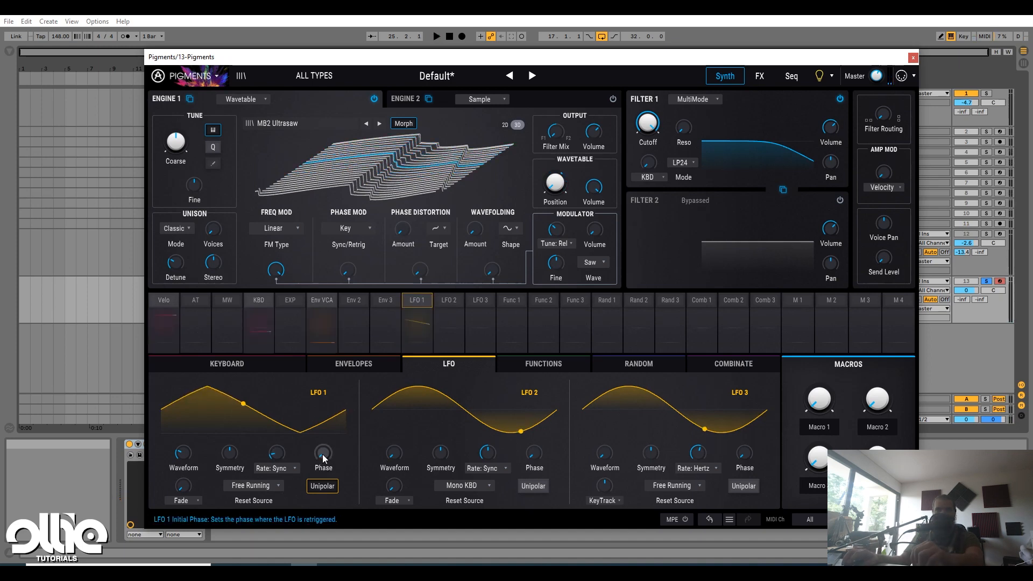
left_click_drag(322, 453, 323, 417)
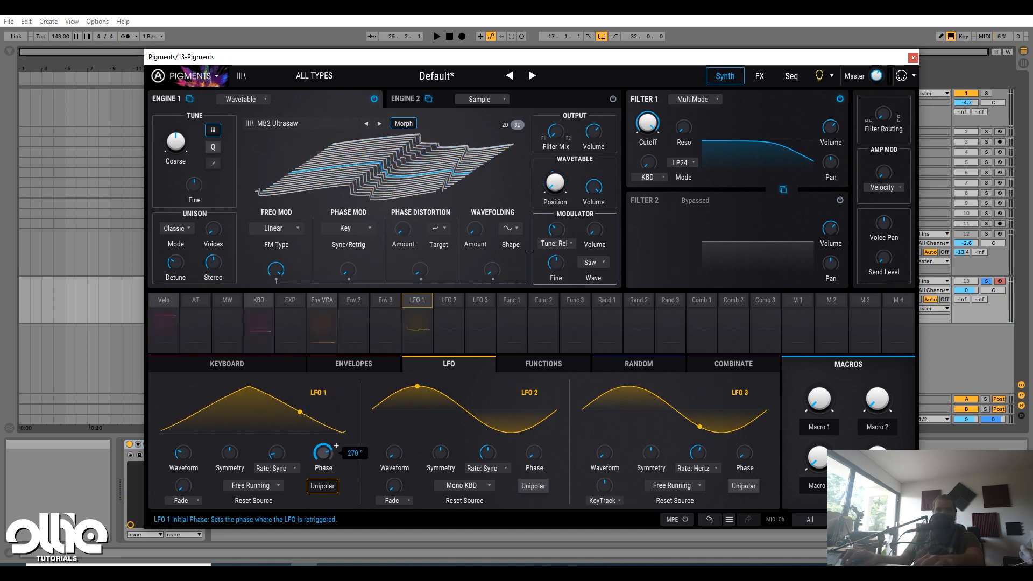
key("space")
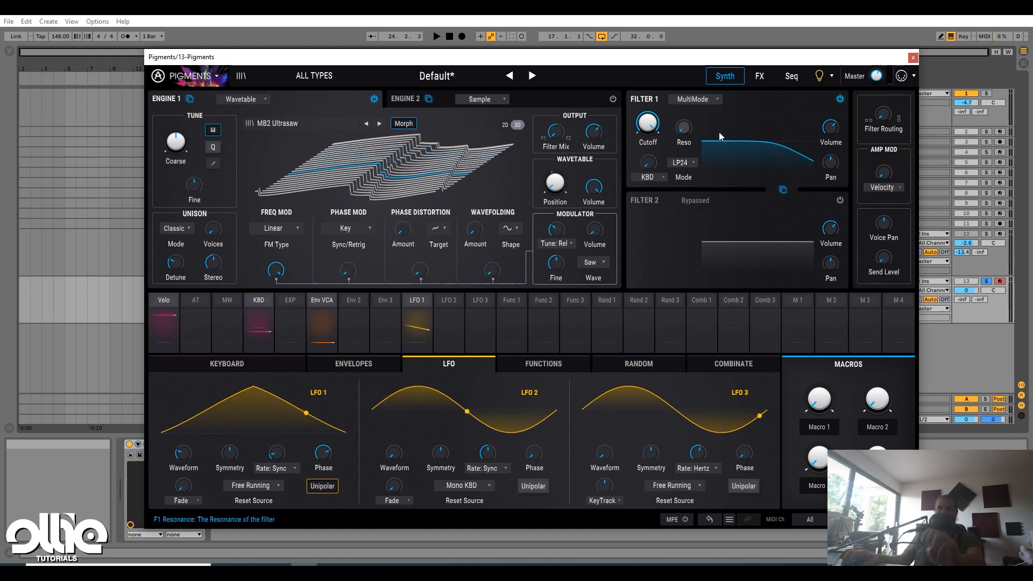
Change Filter 1 to the Formant type and lower its frequency shift and blend
left_click(695, 99)
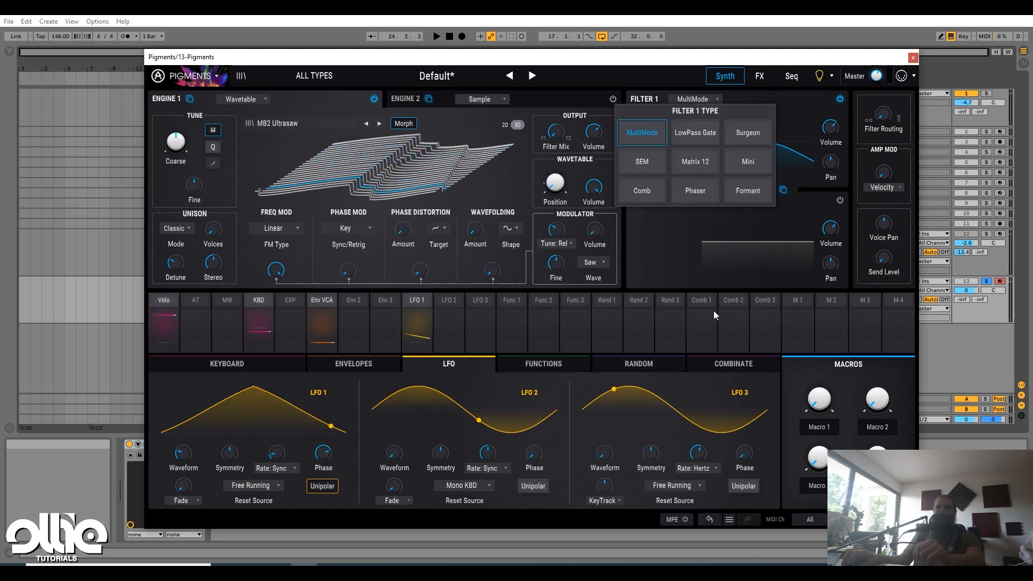
left_click(742, 193)
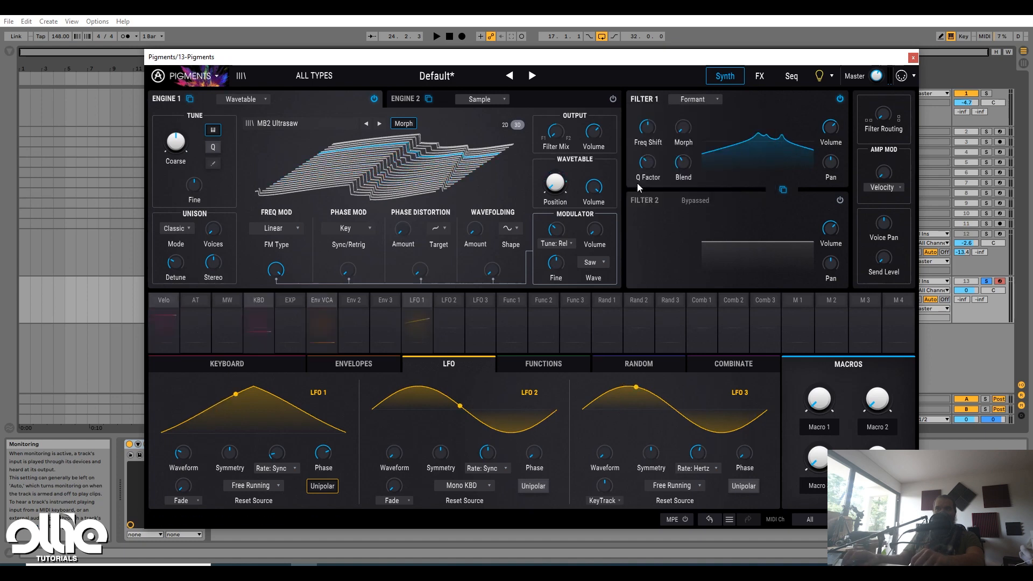
left_click_drag(696, 155, 696, 172)
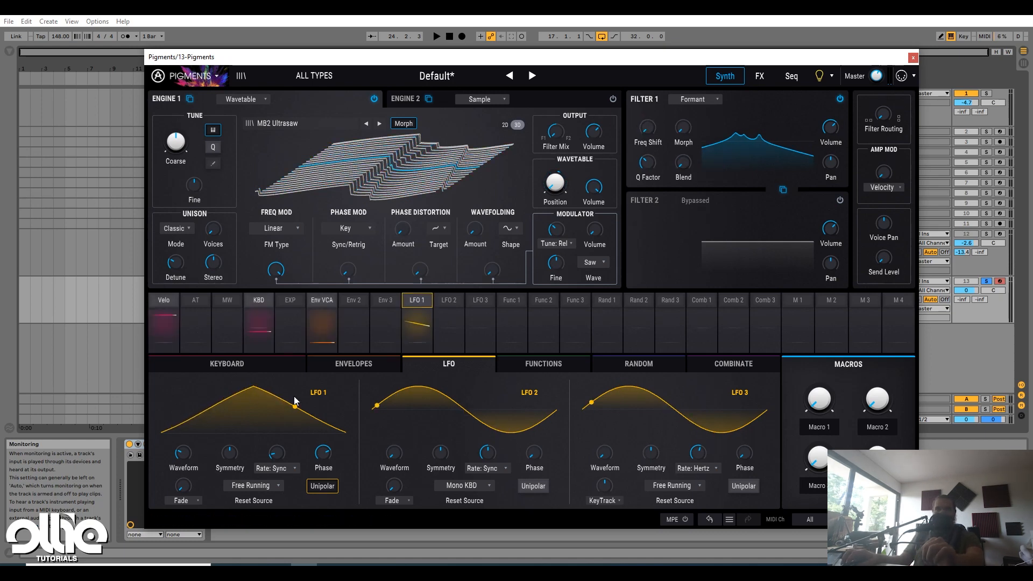
Route LFO 1 to Filter 1's frequency shift with an amount of 1.00 and play the pattern
left_click(424, 322)
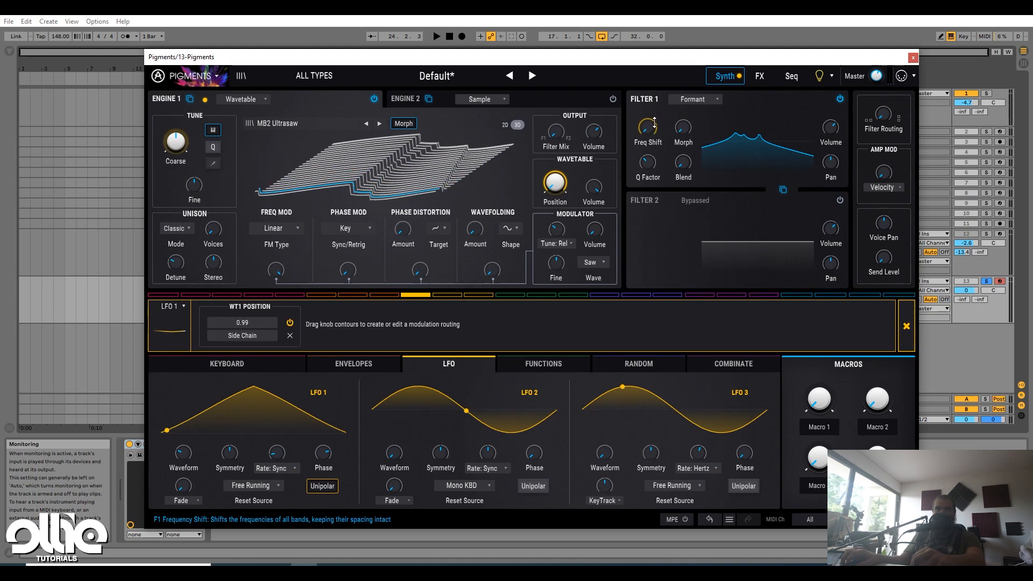
left_click_drag(648, 119, 648, 97)
key("space")
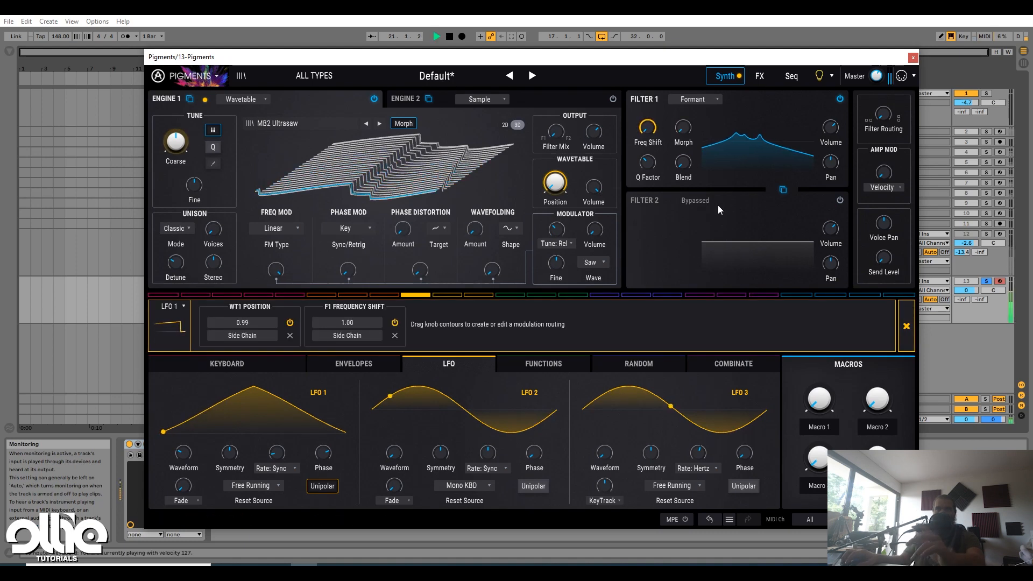
Adjust the formant filter's Morph by ear and raise its Q Factor to about 1.54 during playback
key("a")
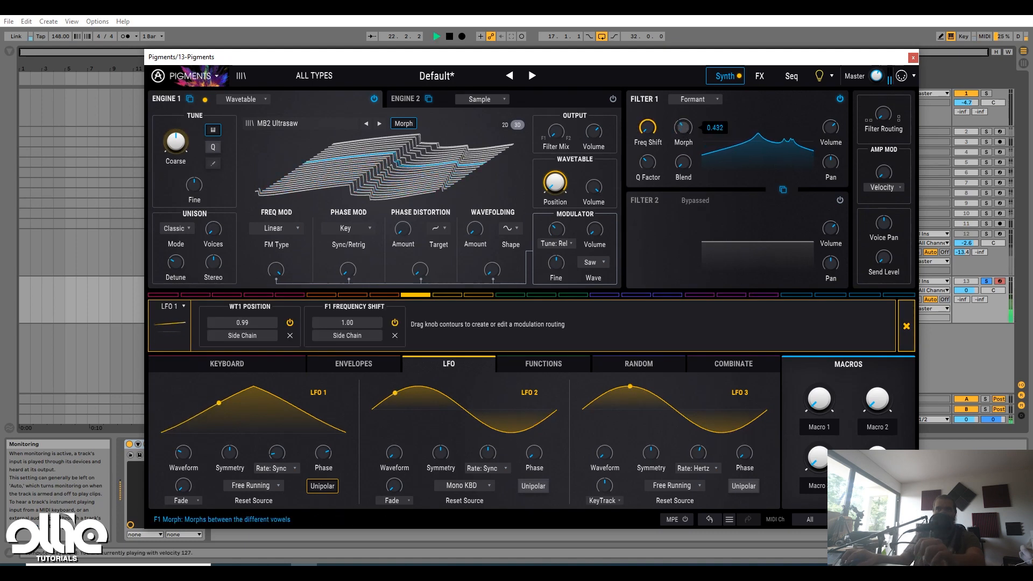
left_click_drag(683, 128, 683, 132)
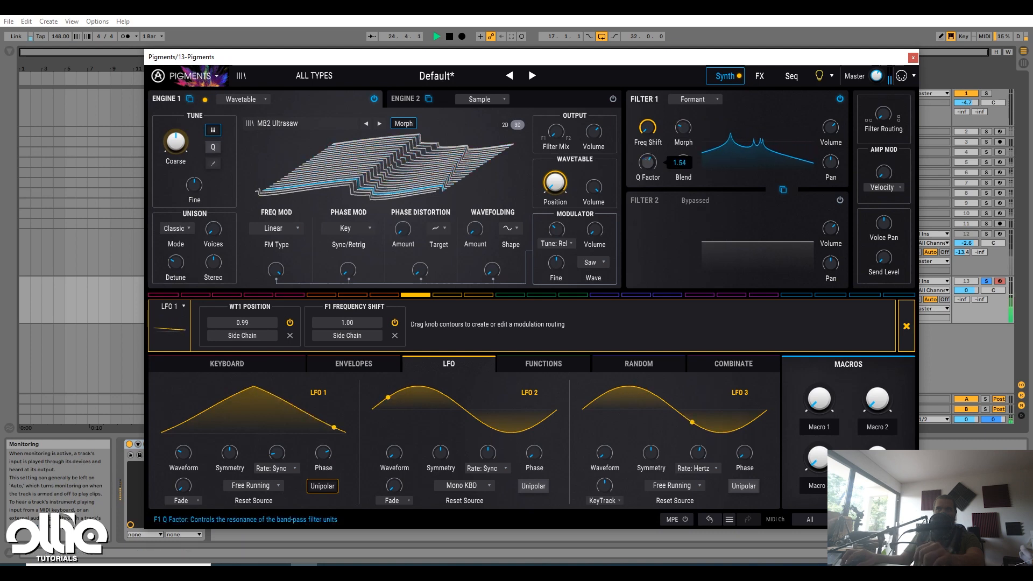
left_click_drag(683, 128, 682, 129)
left_click_drag(647, 161, 648, 163)
key("space")
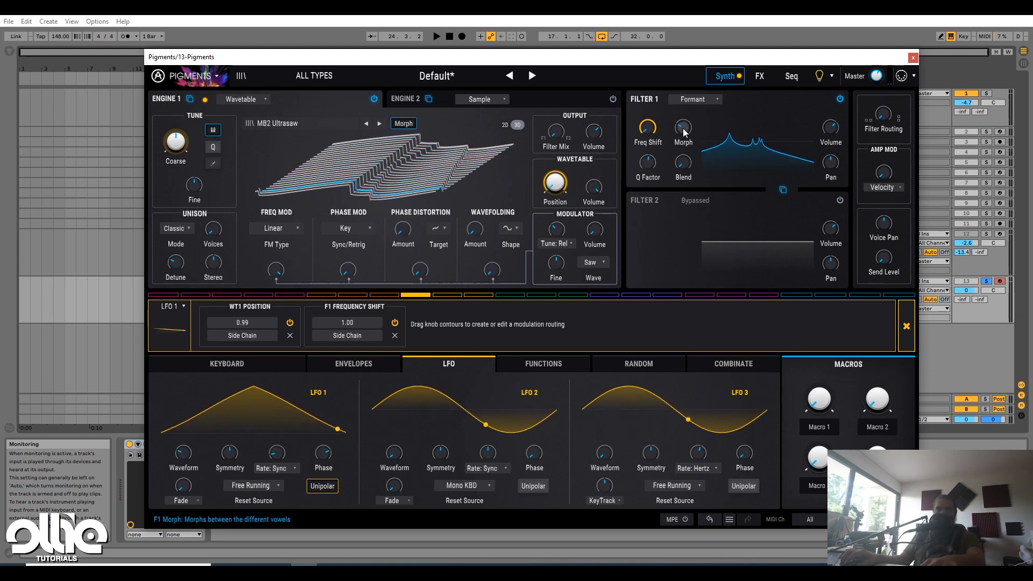
Fine-tune Filter 1's Morph and Q Factor by ear while playing the pattern
left_click_drag(684, 129, 684, 127)
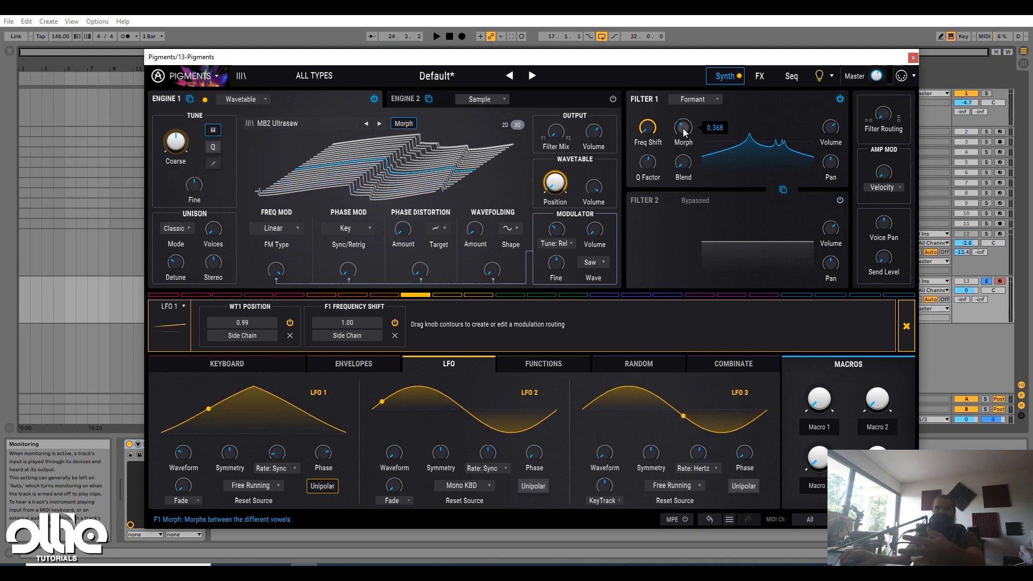
left_click_drag(683, 128, 683, 123)
key("space")
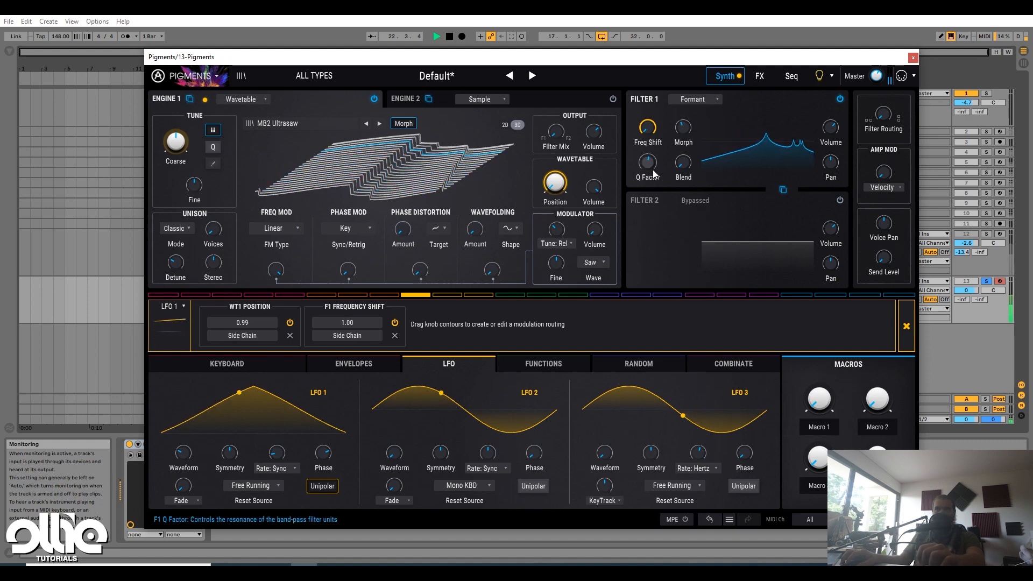
left_click_drag(648, 164, 649, 161)
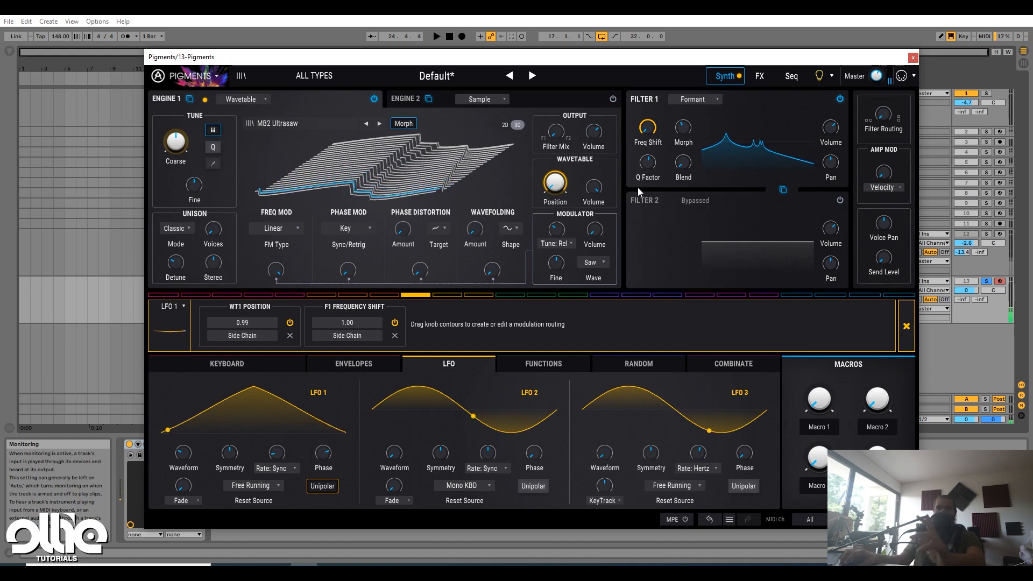
Copy the Filter 1 formant settings to Filter 2 and remove LFO 1's modulation of Filter 2's frequency shift
left_click(783, 190)
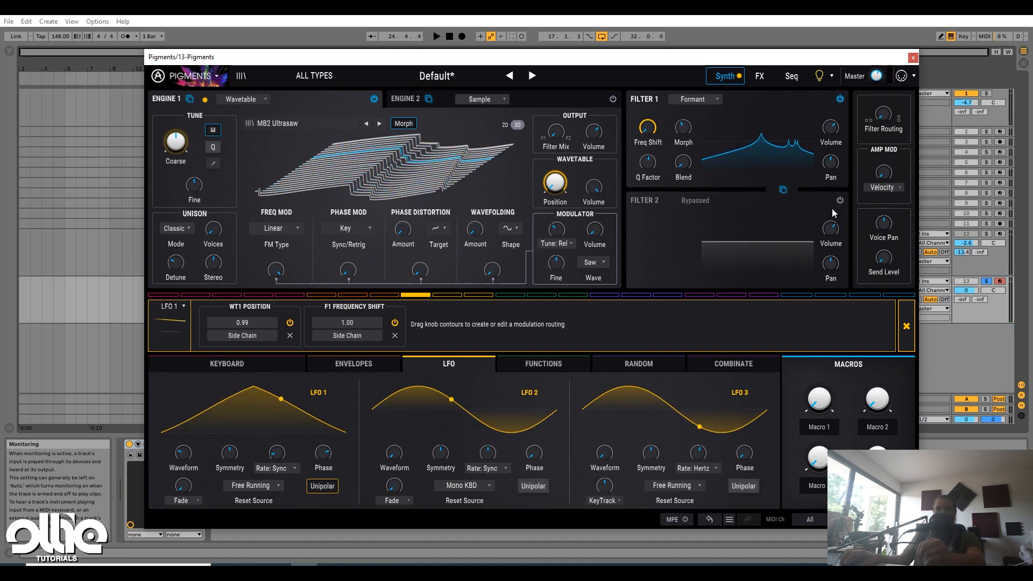
left_click(831, 208)
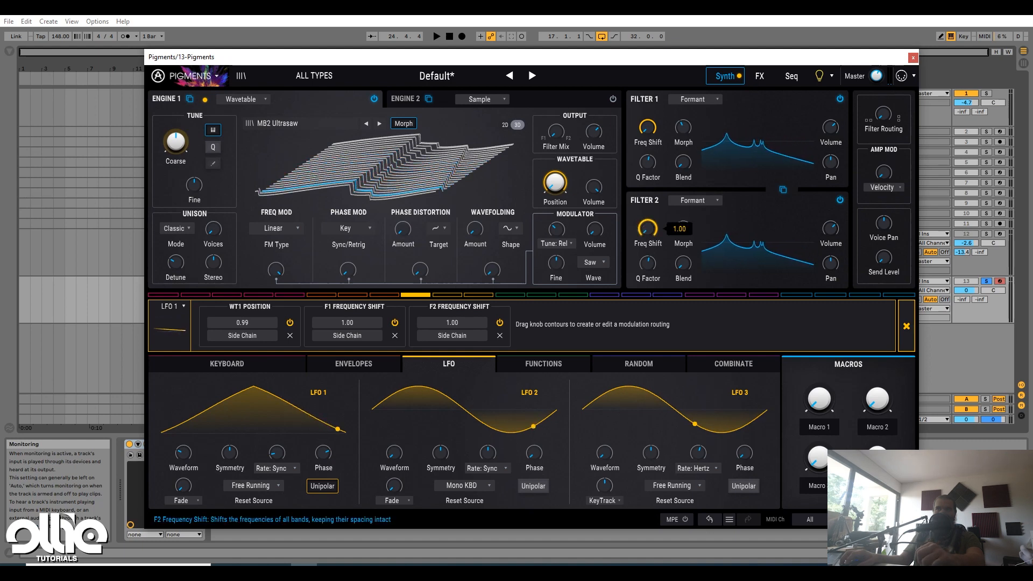
left_click(500, 335)
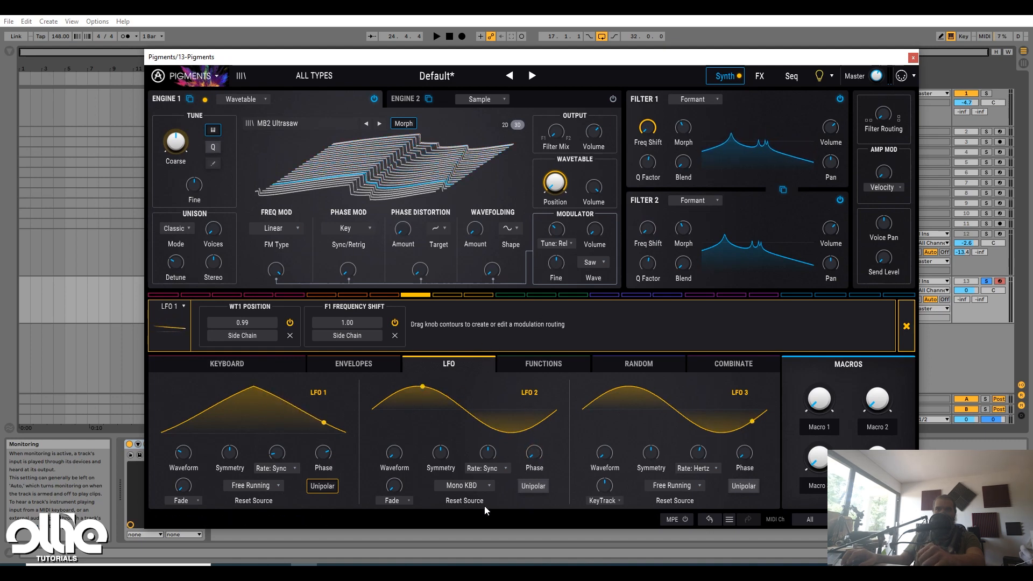
Morph the LFO 2 waveform into a triangle and set its reset source to Free Running
left_click_drag(395, 454, 394, 431)
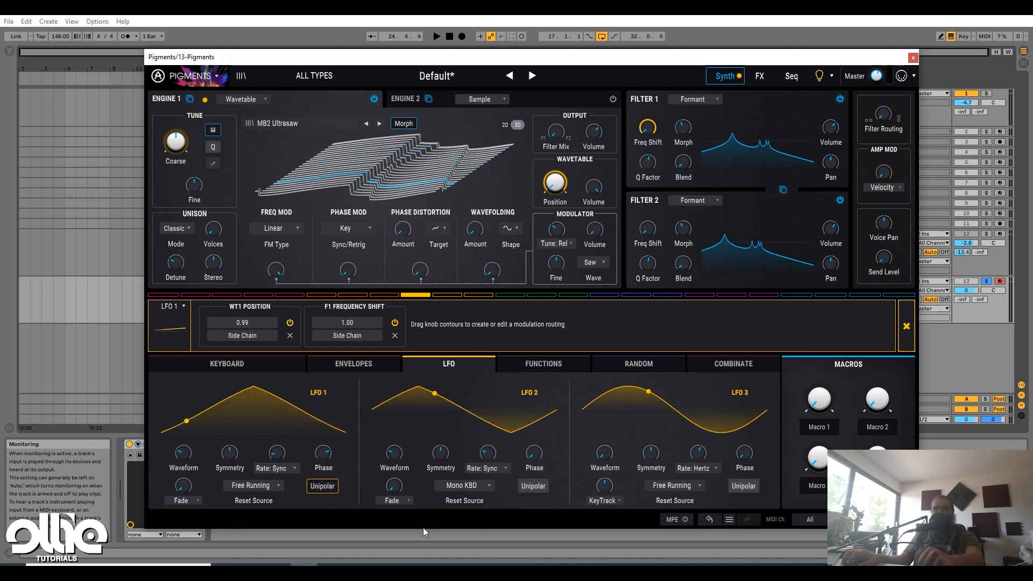
left_click(473, 486)
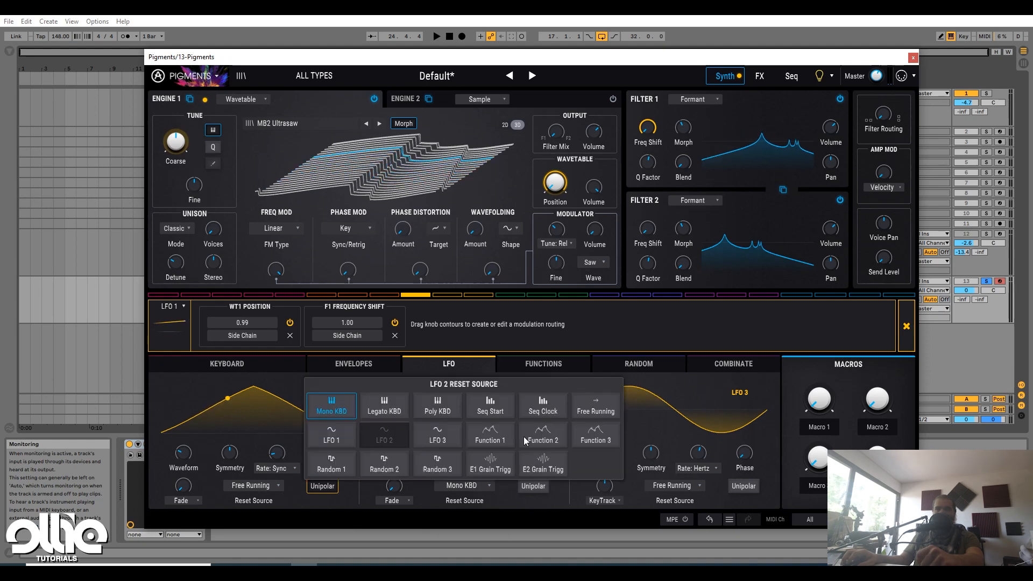
left_click(612, 416)
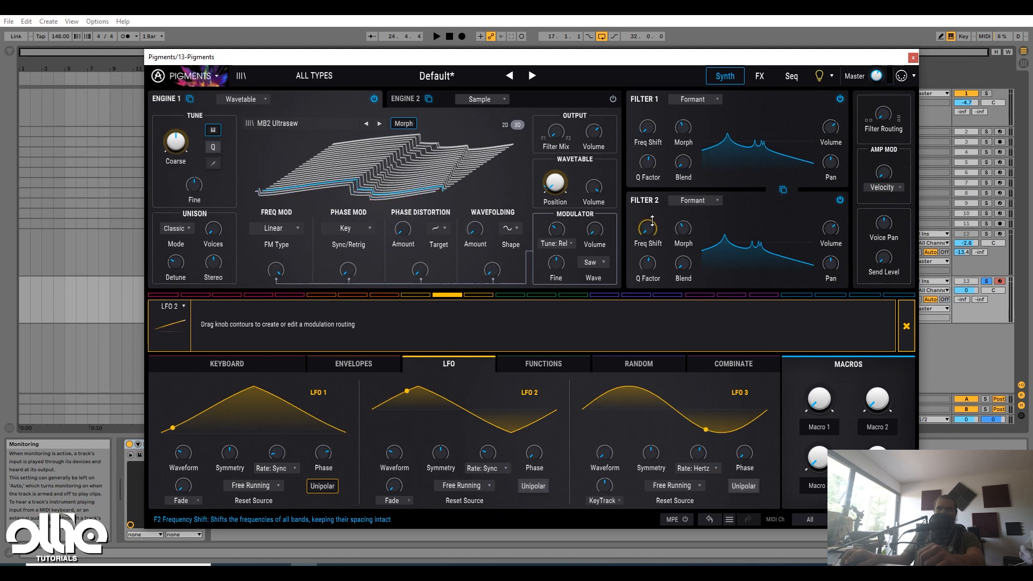
Route LFO 2 to Filter 2's frequency shift with an amount of 1.00 and adjust Engine 1's filter mix and the filter routing
left_click_drag(653, 221, 671, 229)
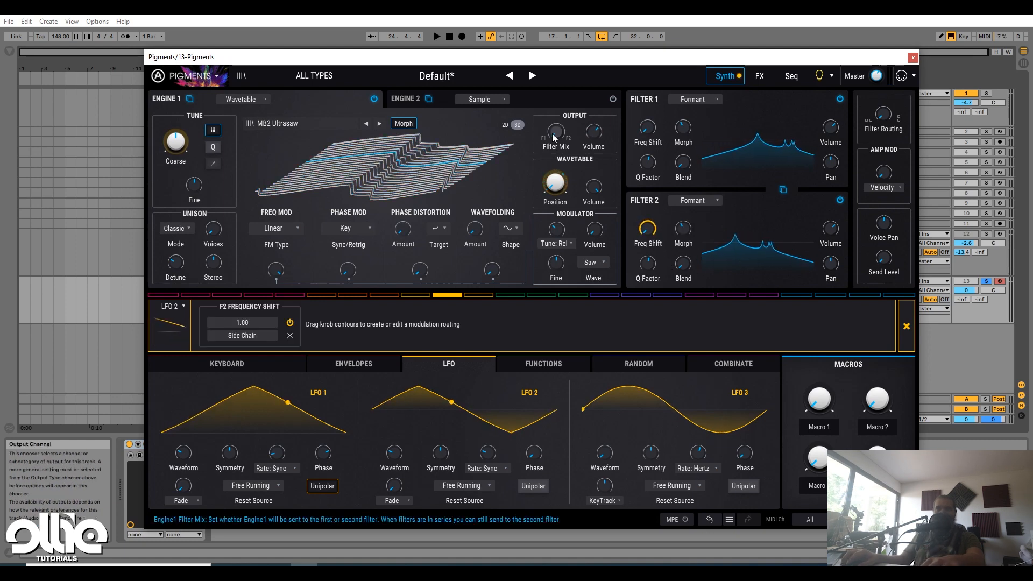
left_click_drag(553, 138, 554, 138)
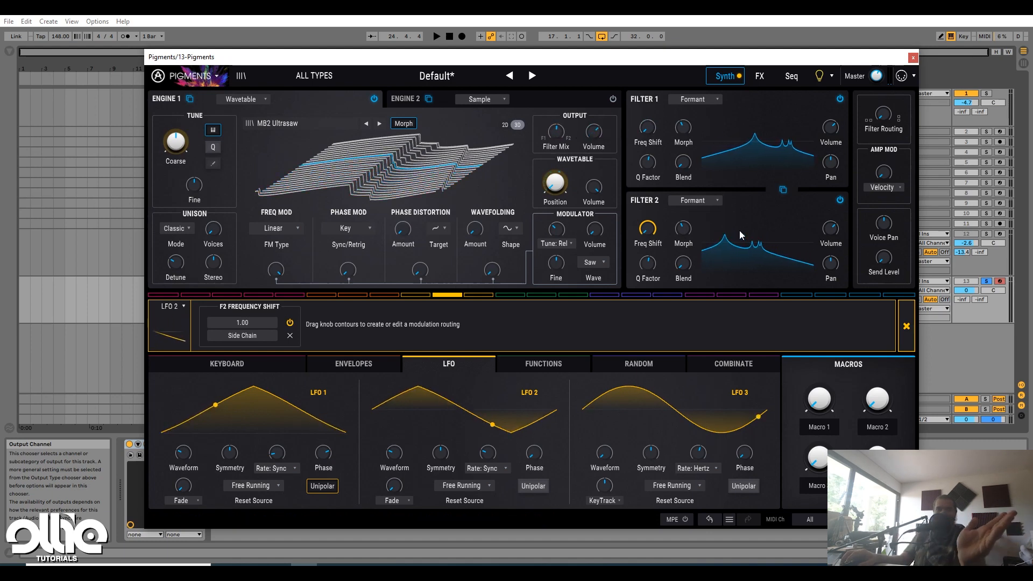
left_click_drag(883, 114, 883, 59)
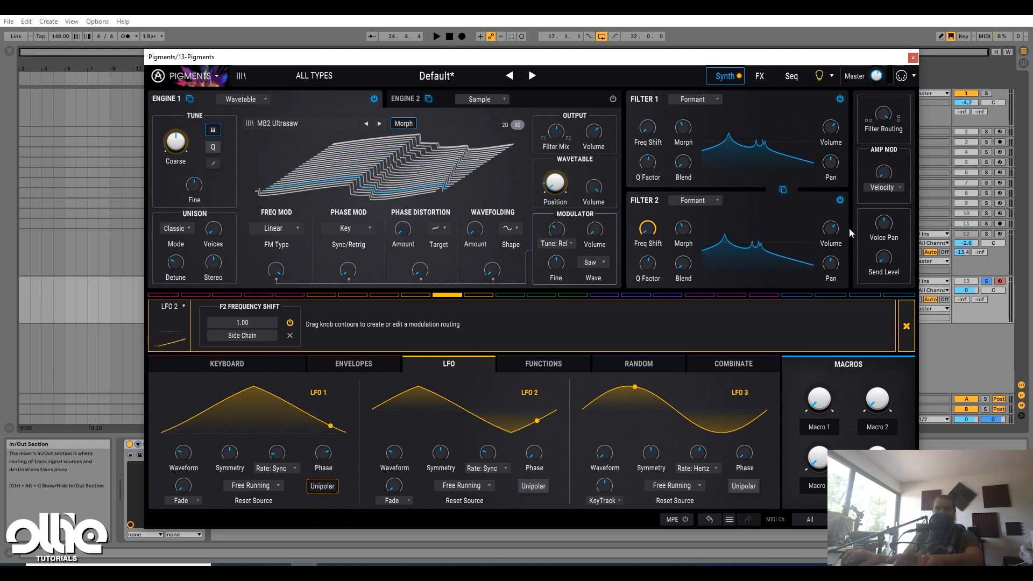
Make LFO 2 unipolar and compare the sound in playback
key("space")
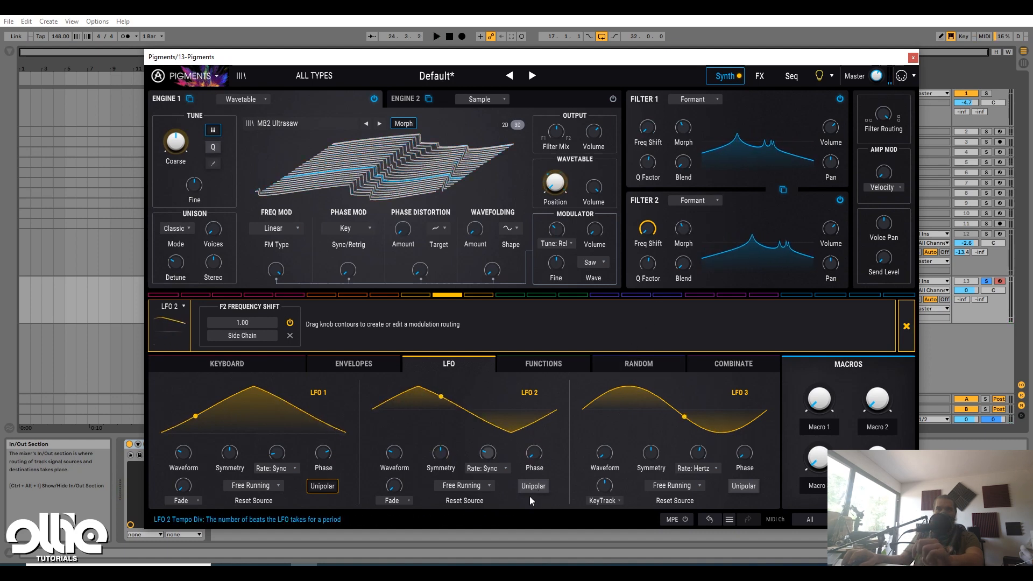
left_click(546, 486)
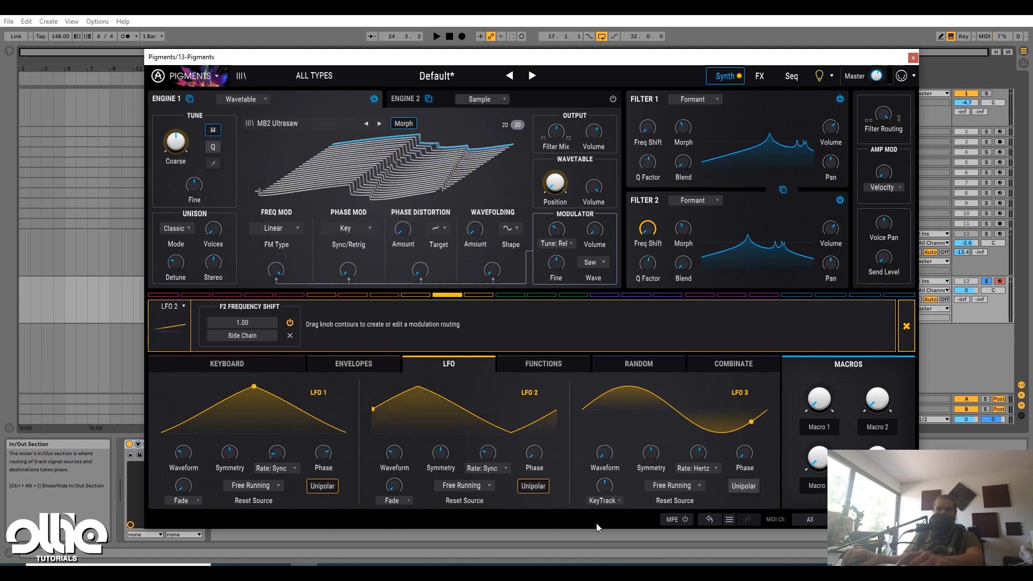
key("space")
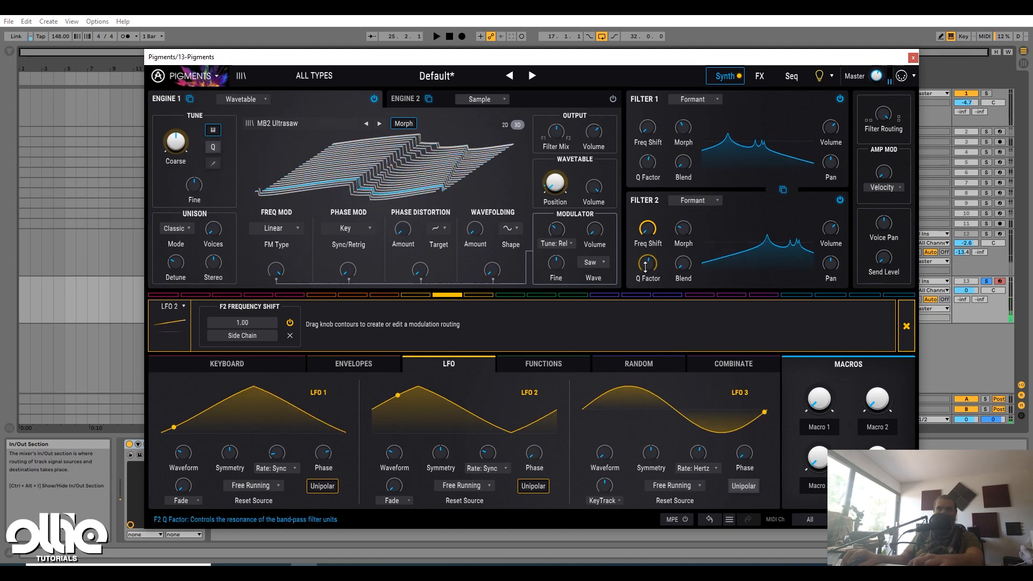
Set Filter 2's Morph to about 0.824 and adjust its Q Factor, leaving no LFO 2 modulation on the Q Factor
left_click_drag(647, 264, 648, 261)
left_click_drag(682, 229, 683, 232)
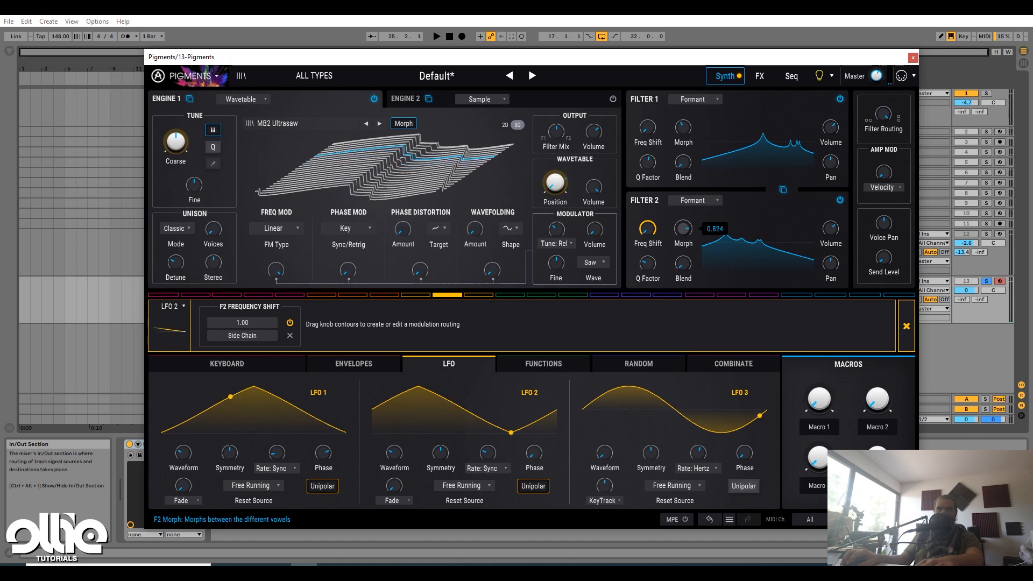
left_click_drag(656, 267, 656, 264)
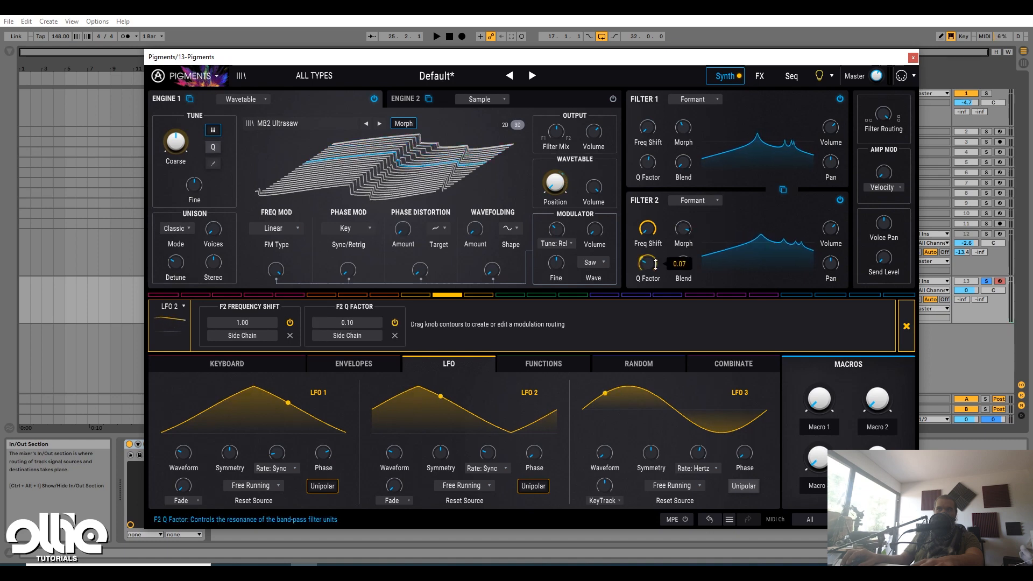
left_click(395, 335)
key("space")
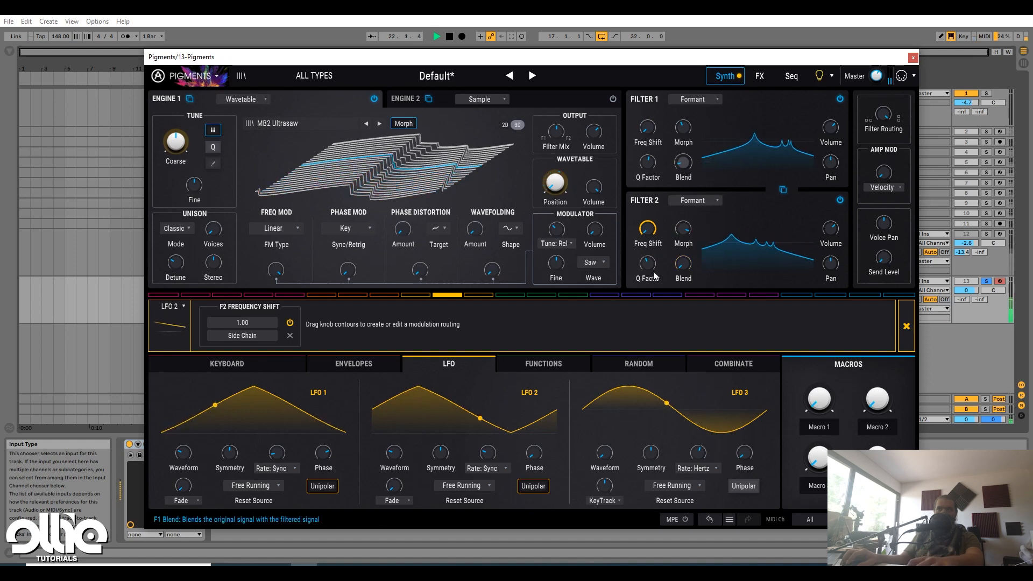
Adjust the Blend of Filter 1 and Filter 2 and check the combined formant sound in playback
left_click_drag(684, 163, 684, 158)
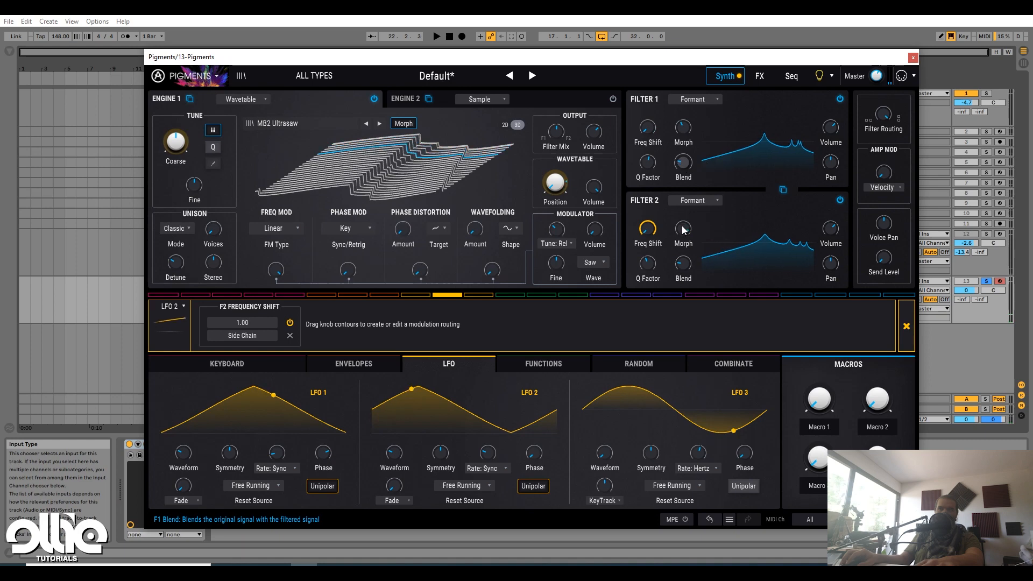
left_click_drag(682, 264, 682, 261)
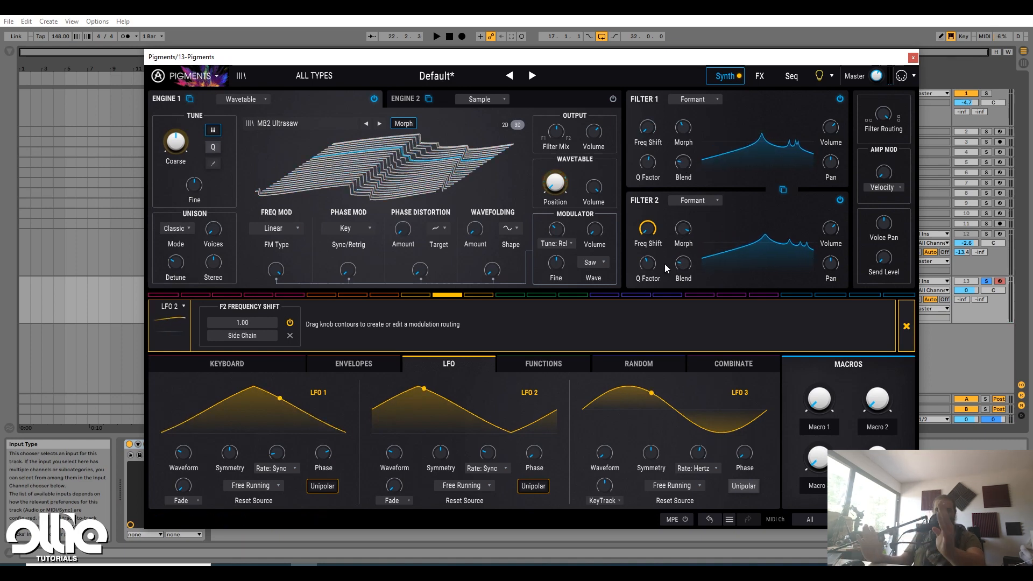
key("space")
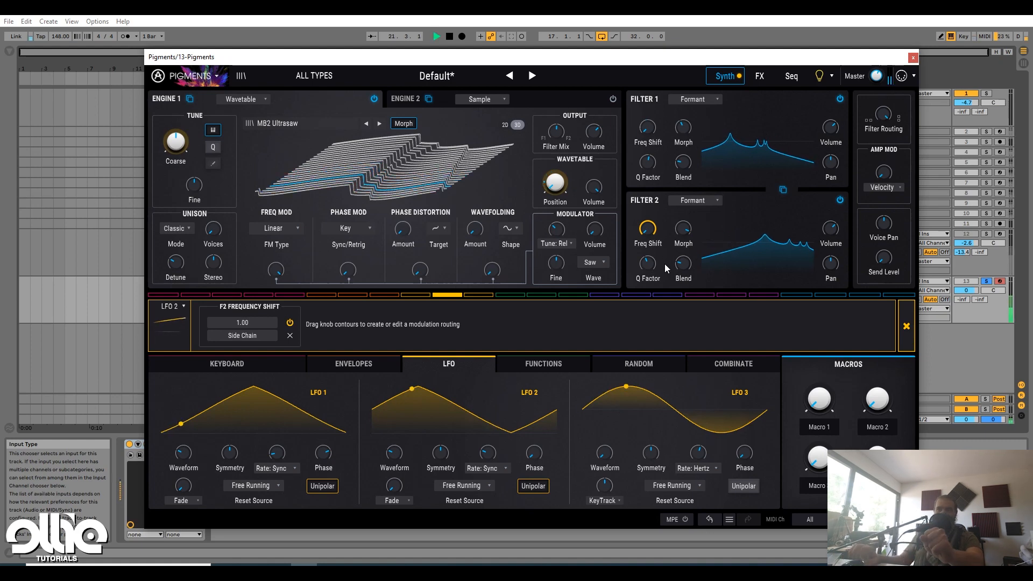
mouse_move(877, 76)
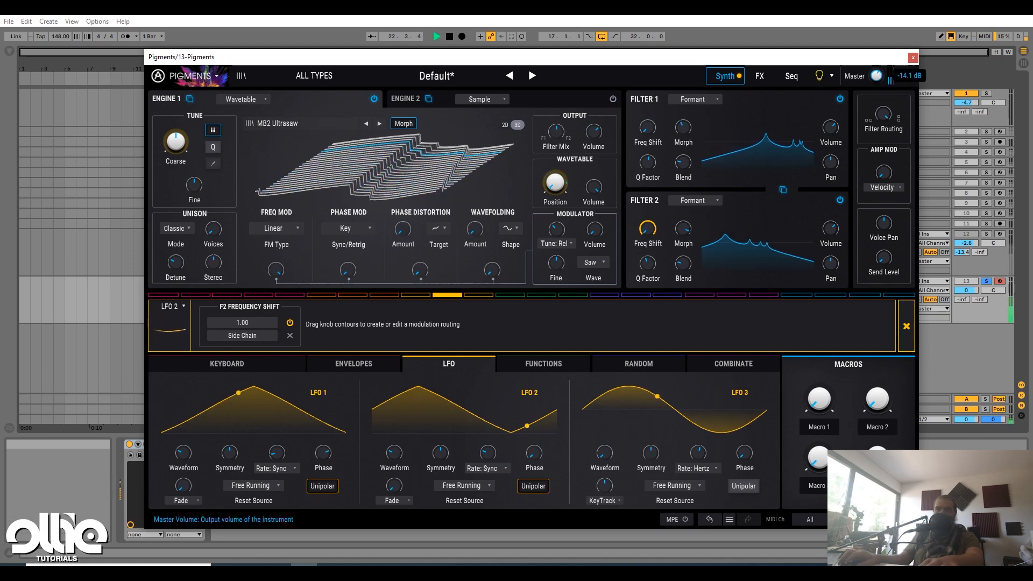
key("space")
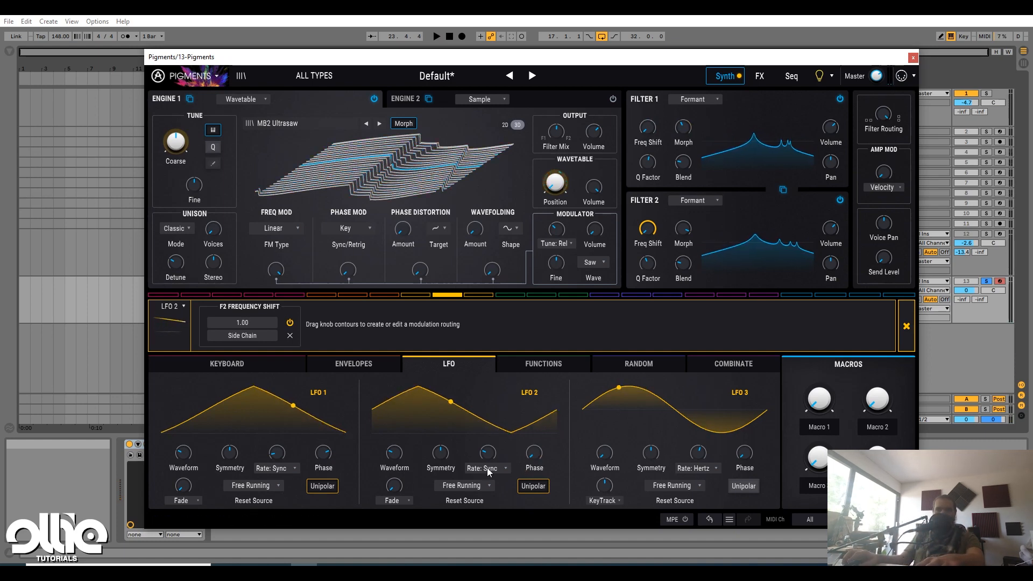
Set the LFO 2 phase to 90° and play the pattern
left_click_drag(535, 455, 534, 444)
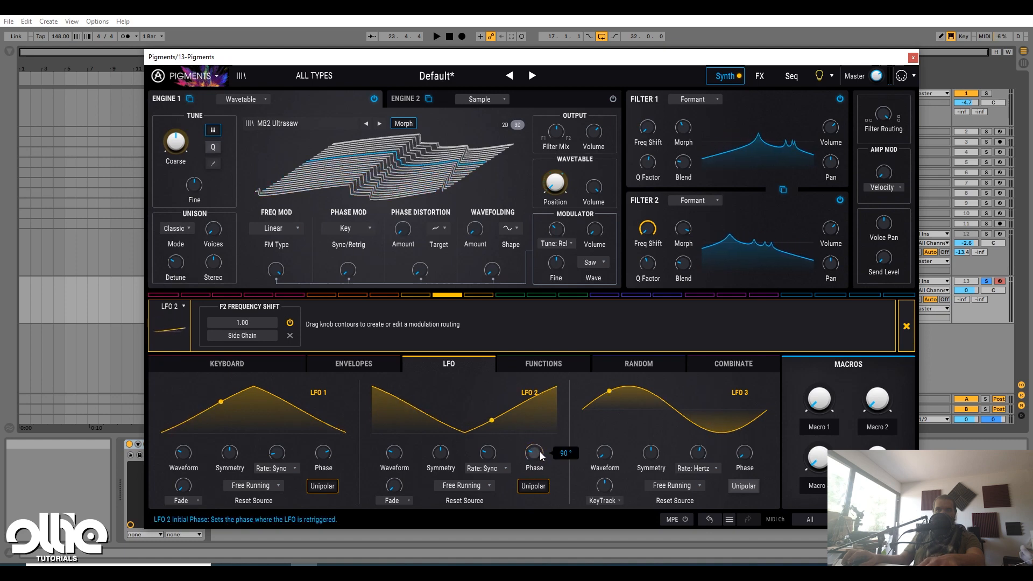
key("space")
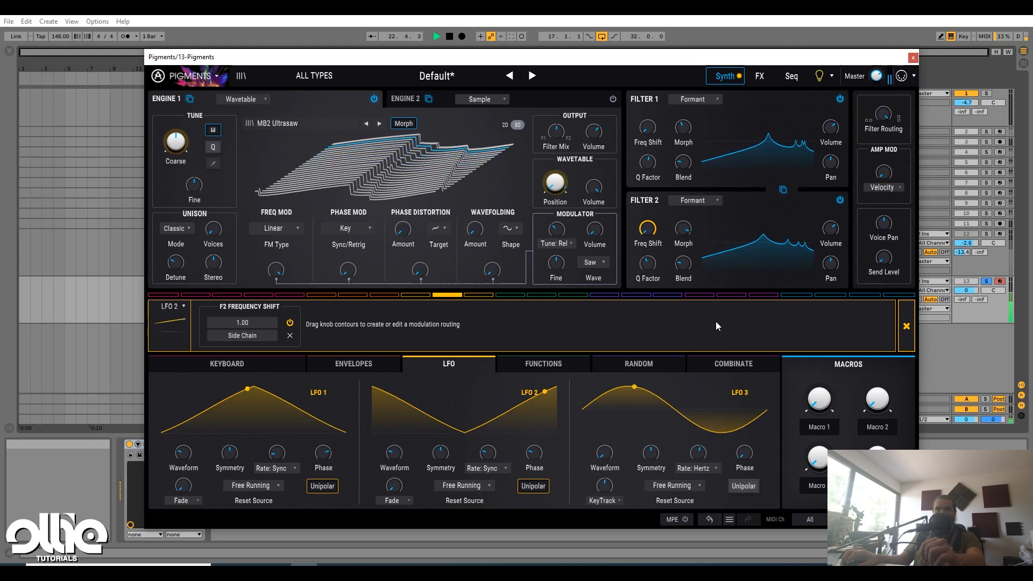
mouse_move(652, 264)
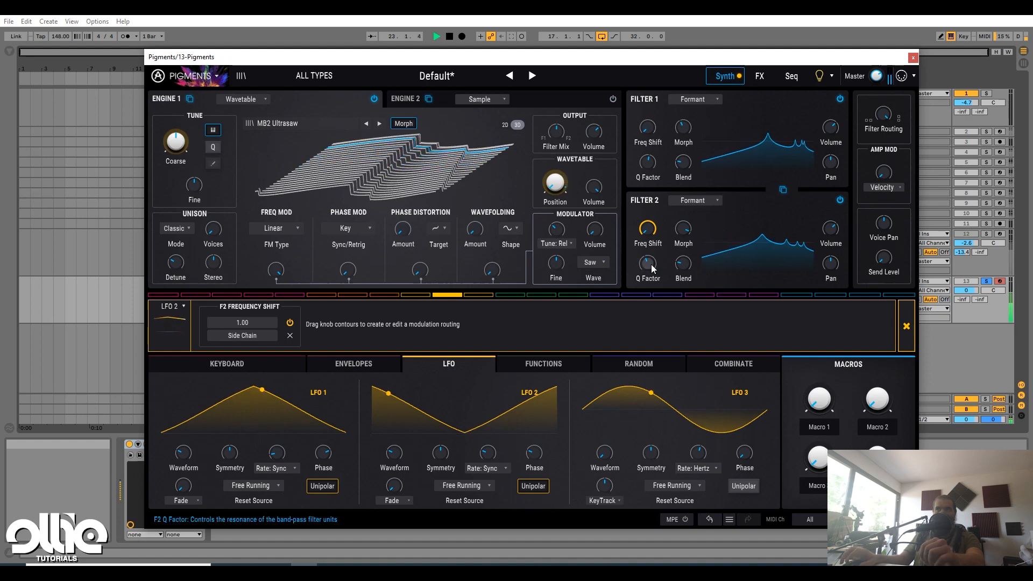
Replace the Delay effect in the first slot of FX Bus A with a Phaser
left_click(760, 79)
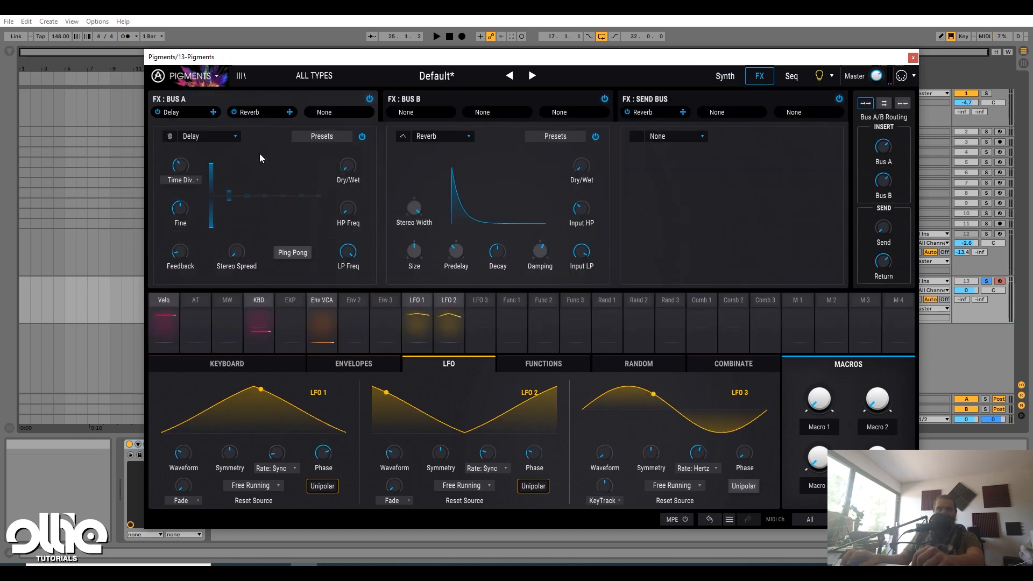
left_click(187, 137)
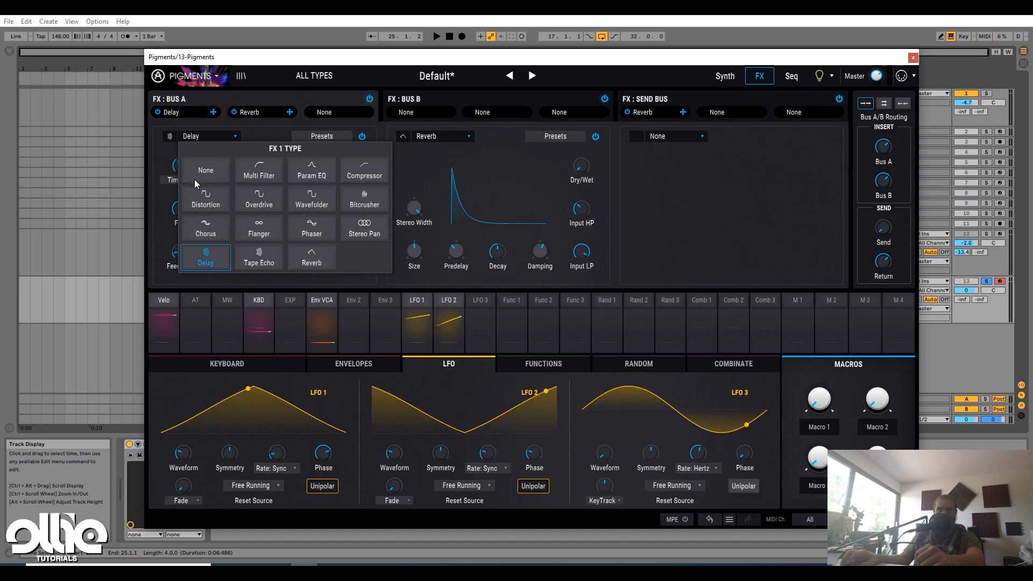
left_click(311, 230)
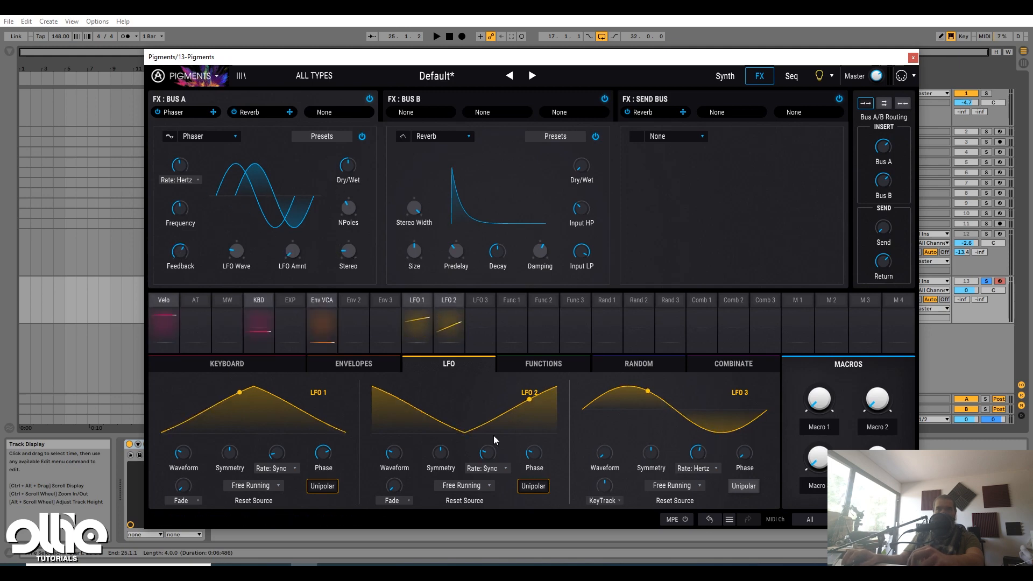
Sync LFO 3's rate to the tempo at 4/1 and morph its waveform into a triangle, keeping the Free Running reset source
left_click(415, 305)
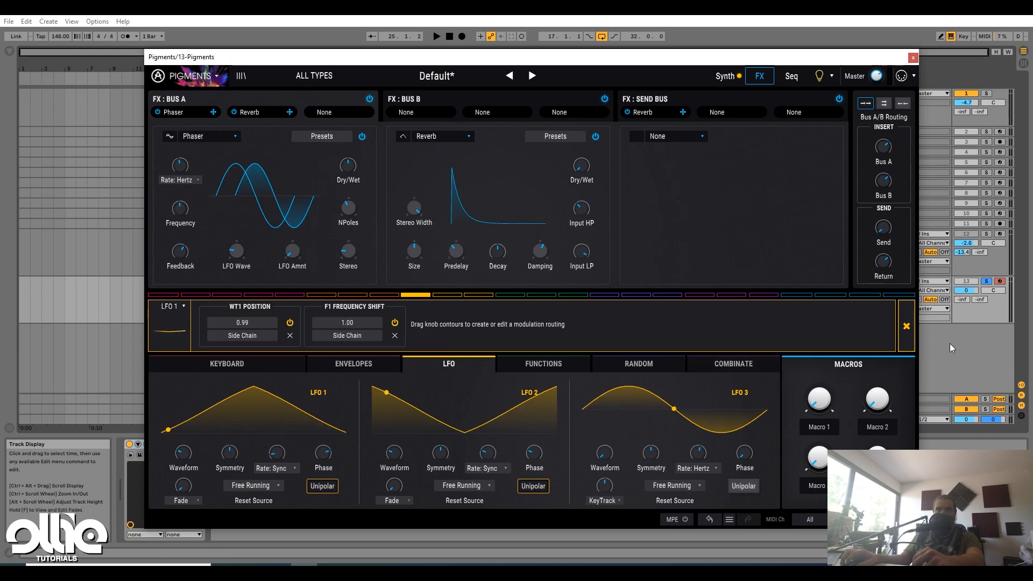
left_click(907, 326)
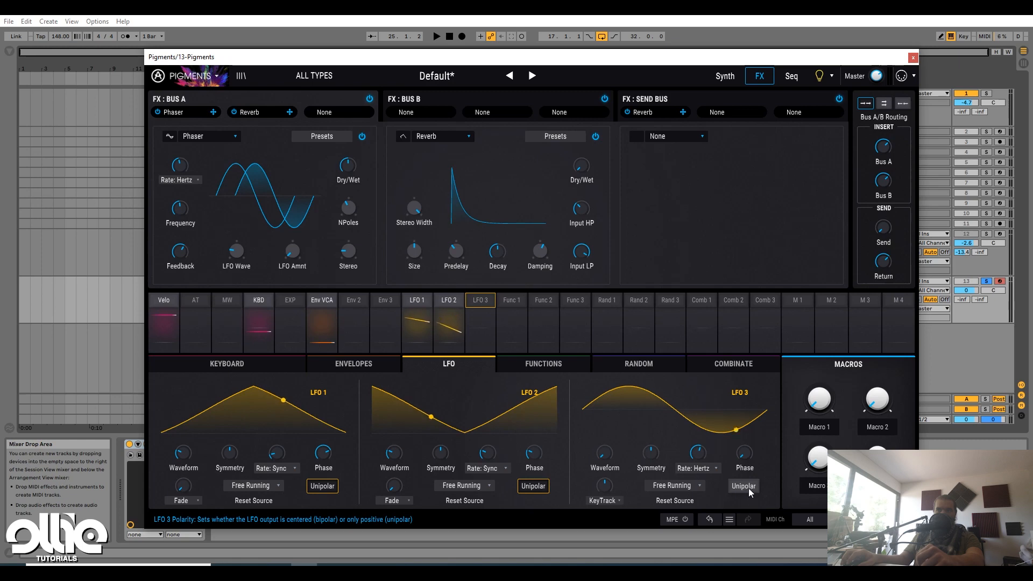
left_click(696, 469)
left_click(668, 453)
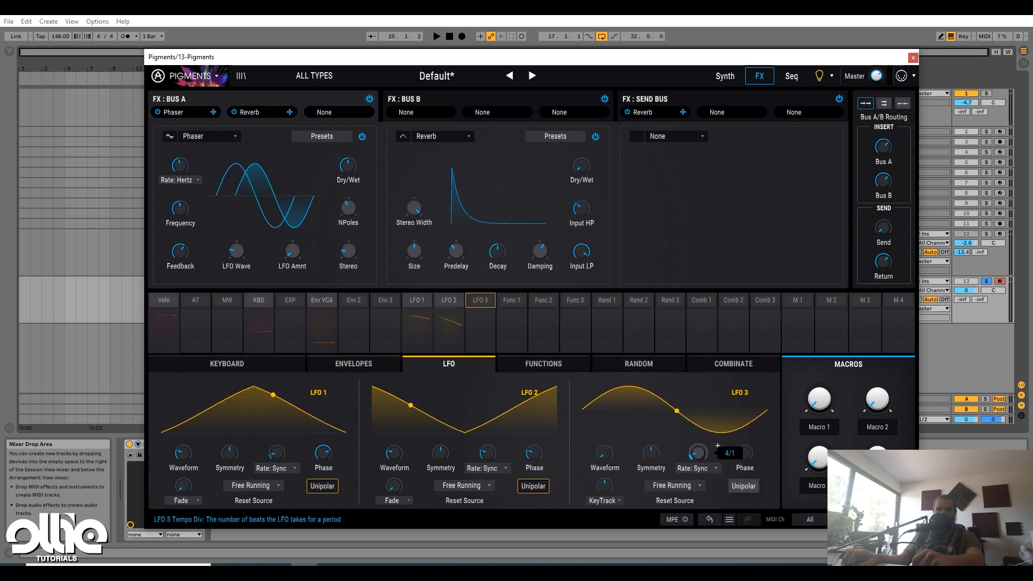
left_click_drag(605, 458, 609, 460)
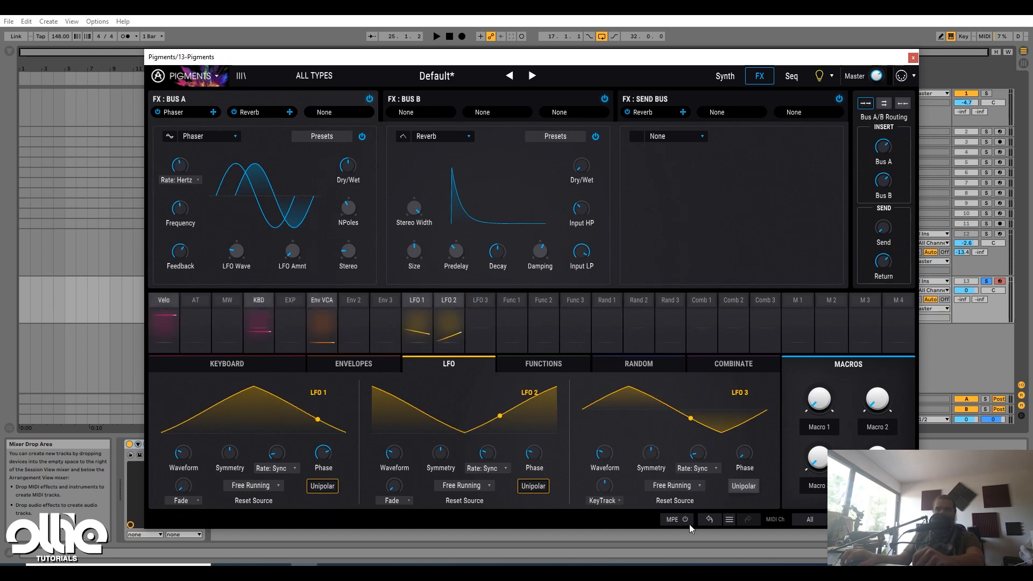
left_click(673, 486)
left_click(720, 495)
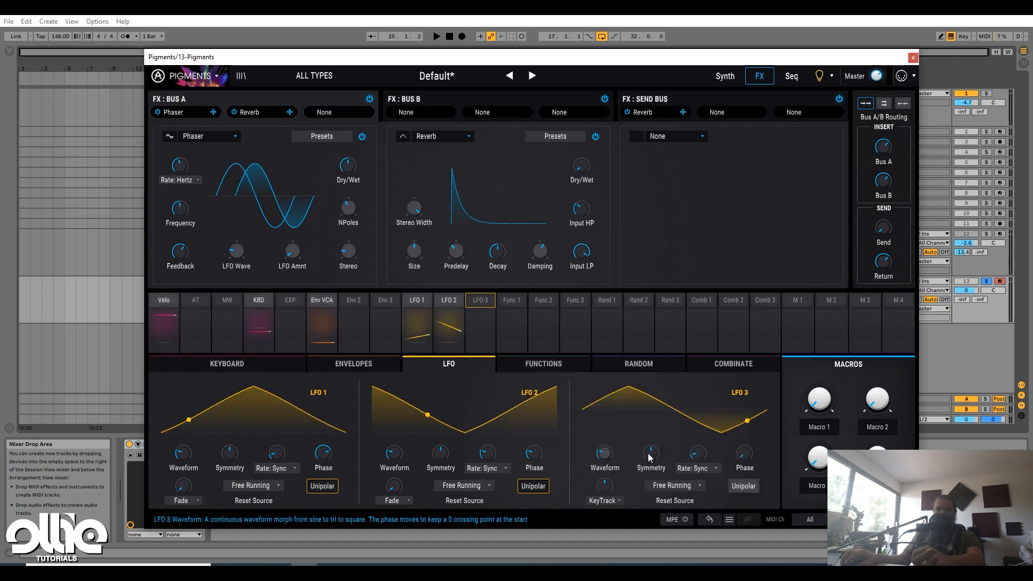
Modulate the Phaser's frequency with LFO 3 at 0.59, raise its feedback and set its Dry/Wet to 100%
left_click(479, 306)
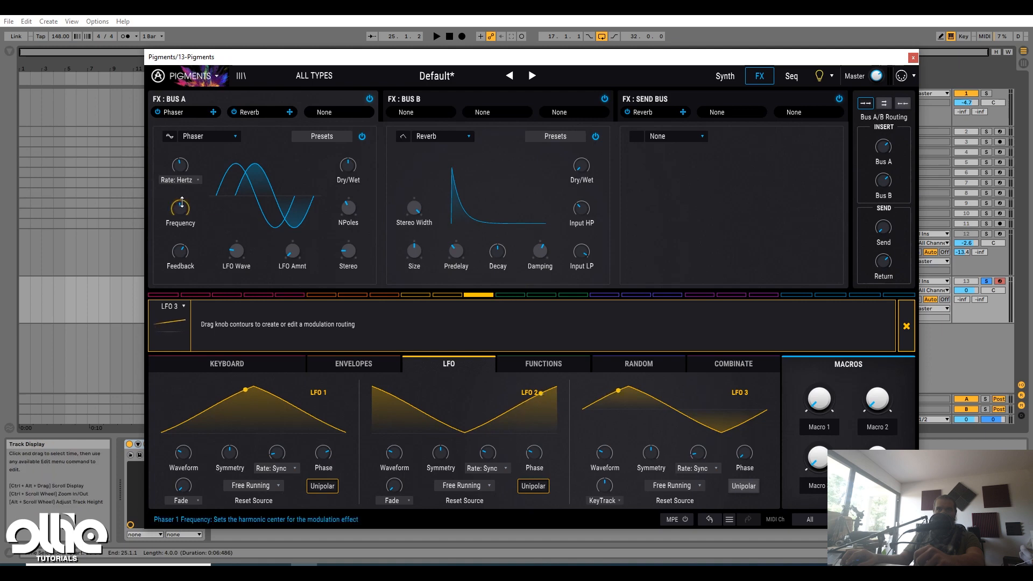
left_click_drag(181, 209, 180, 188)
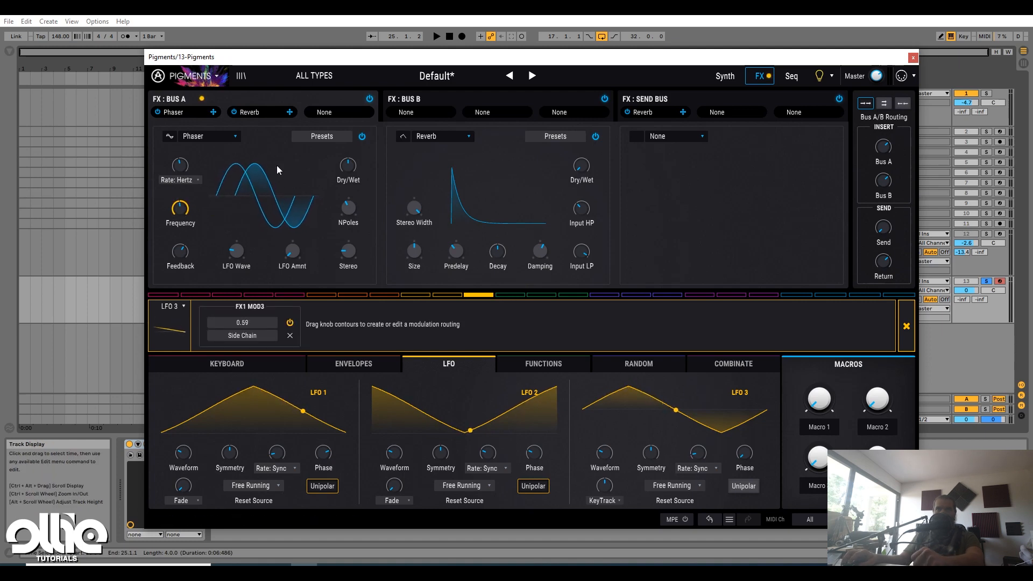
left_click_drag(181, 253, 181, 260)
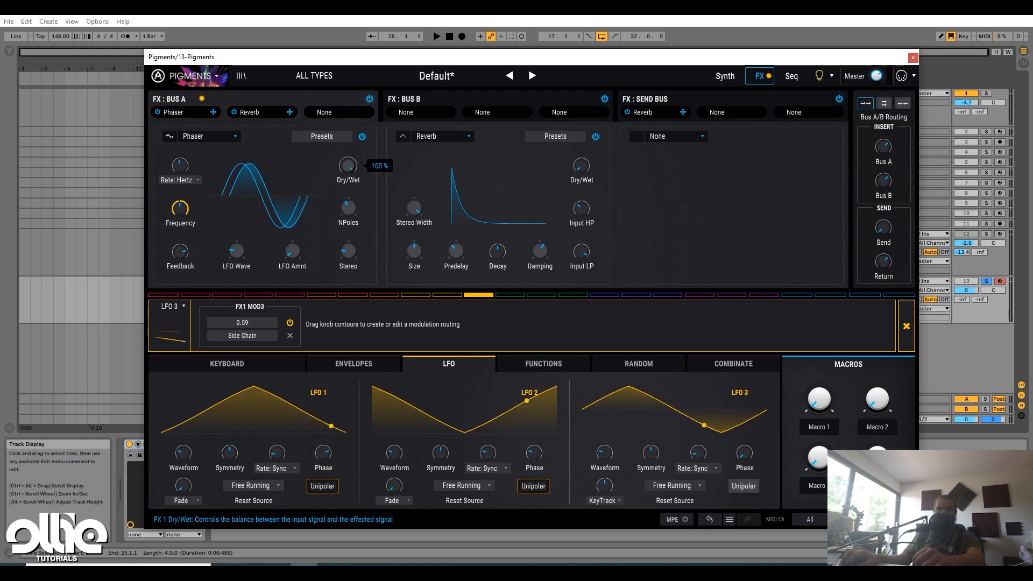
Play the pattern to check the sound of the LFO-modulated Phaser
key("space")
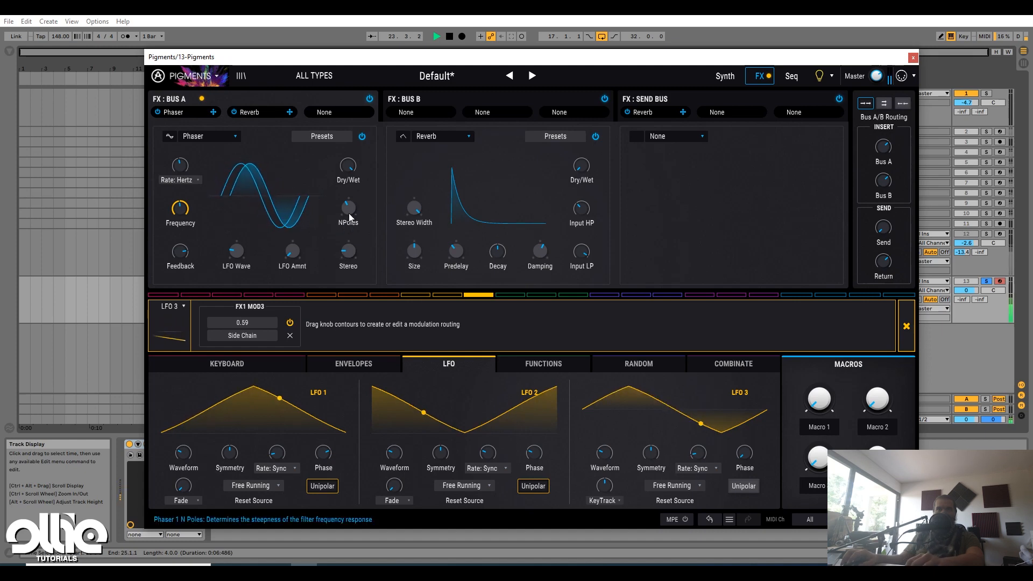
mouse_move(349, 213)
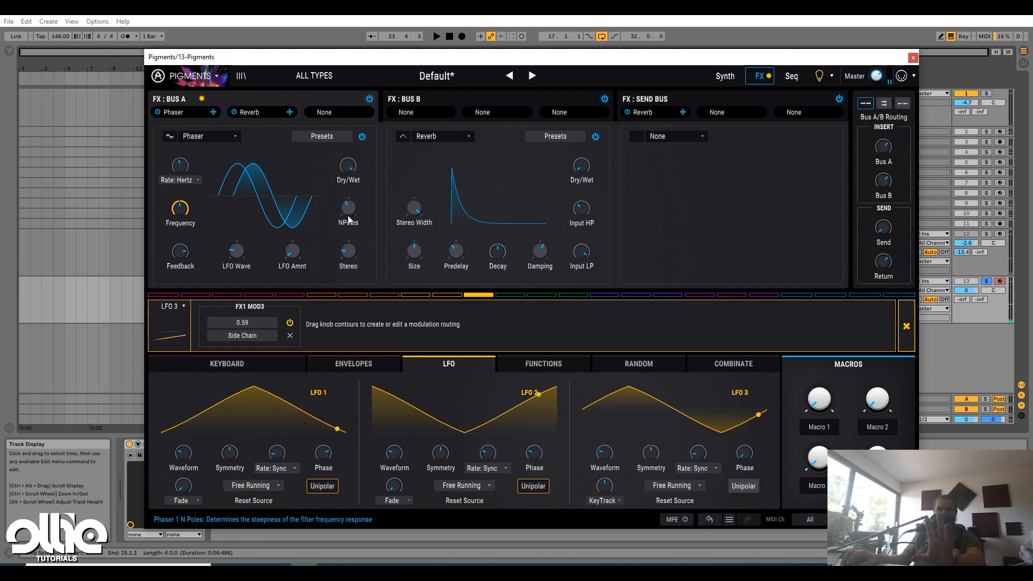
key("space")
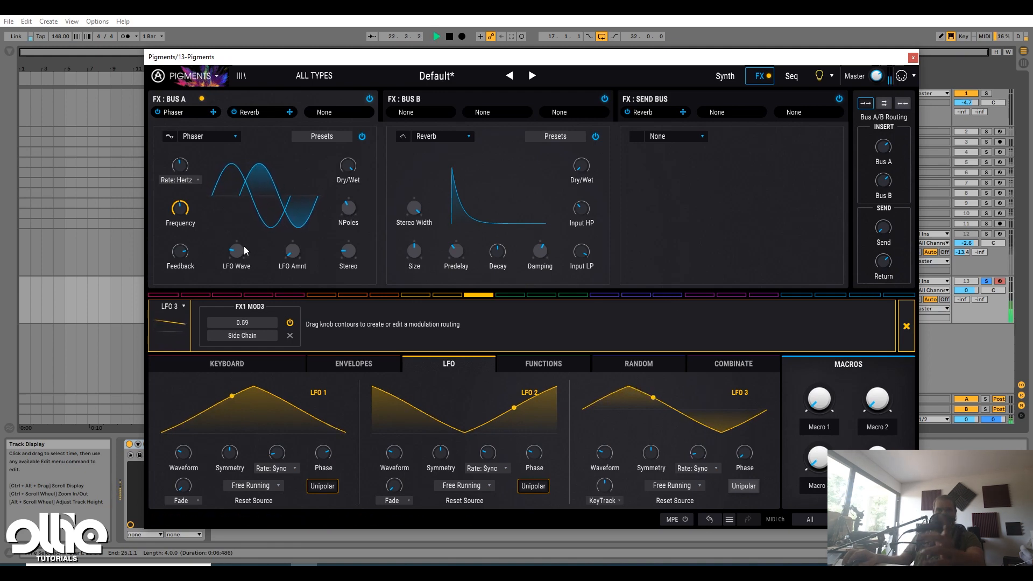
key("space")
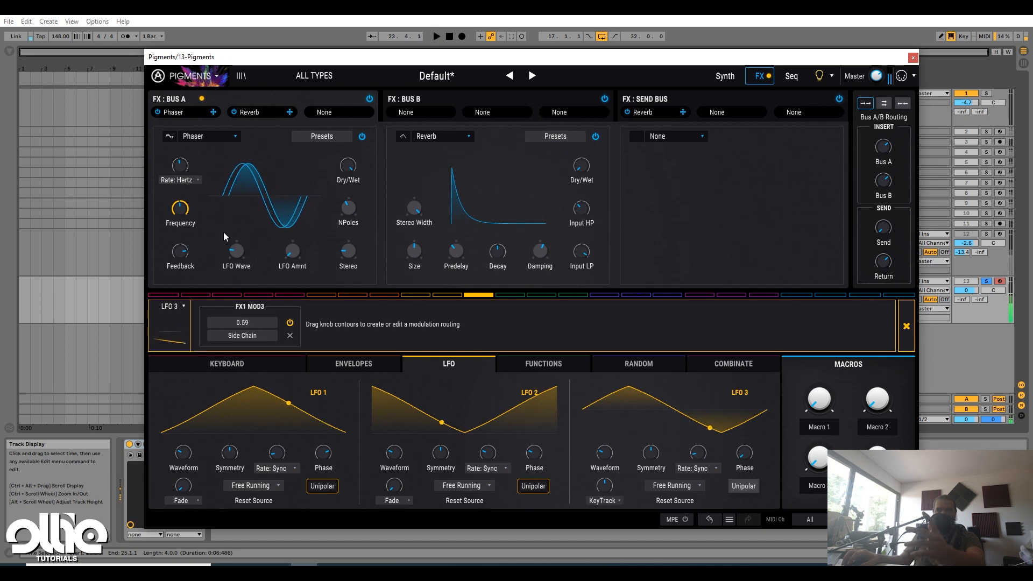
Sync the Phaser's rate to the tempo in binary divisions and set its LFO wave to SampleAndHold
left_click(177, 179)
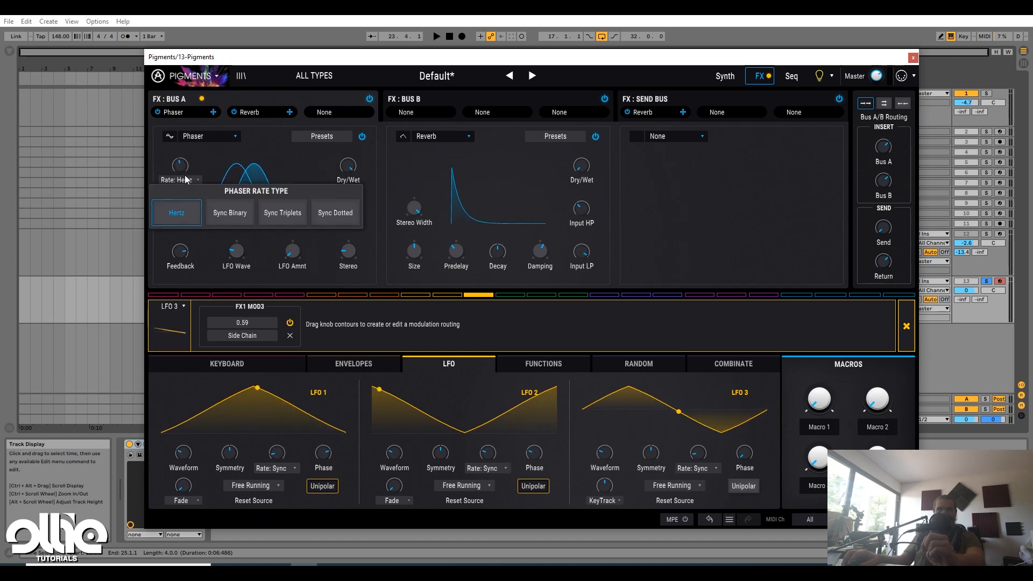
left_click(286, 212)
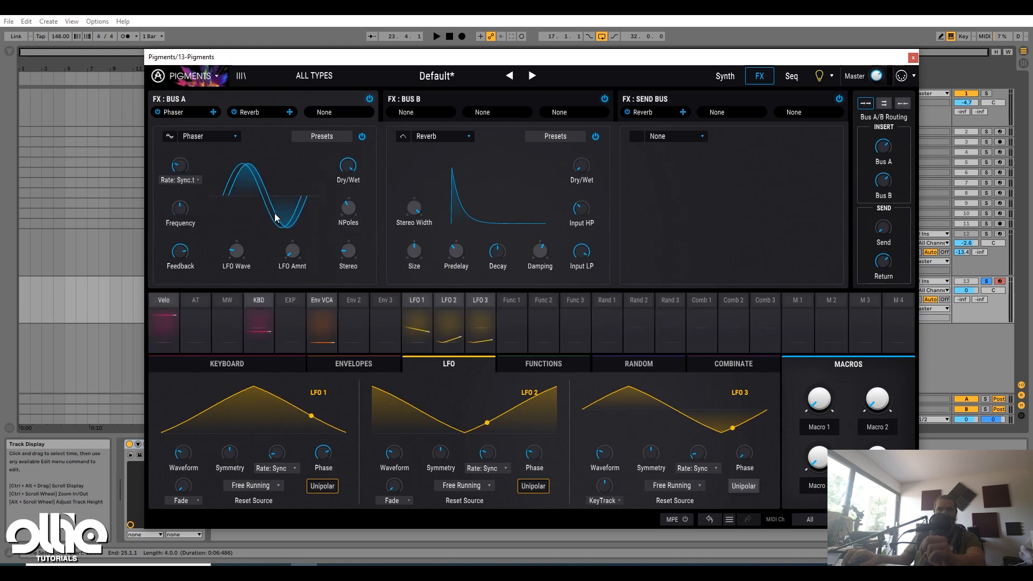
left_click(178, 180)
left_click(228, 212)
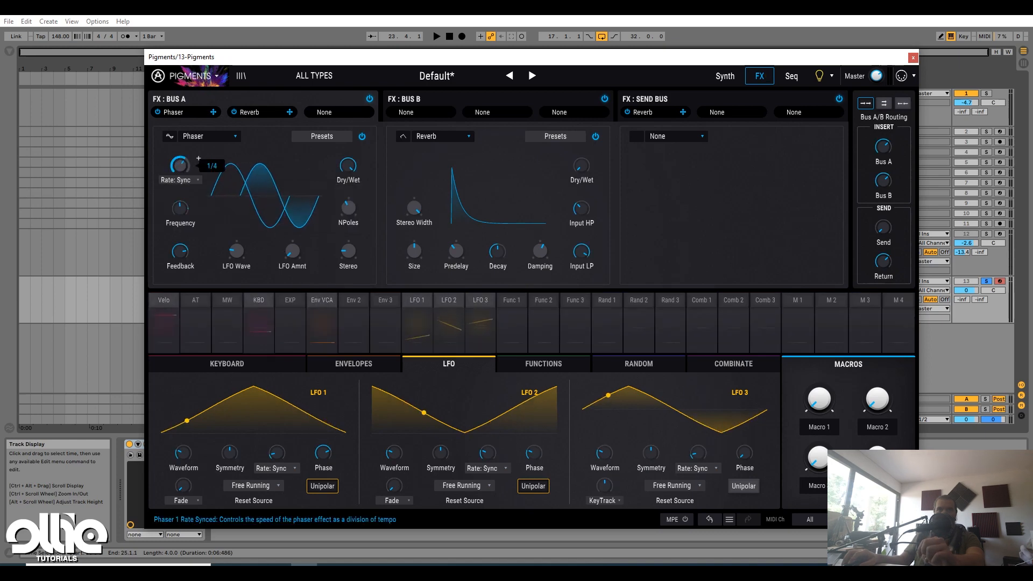
scroll(198, 158, "up", 2)
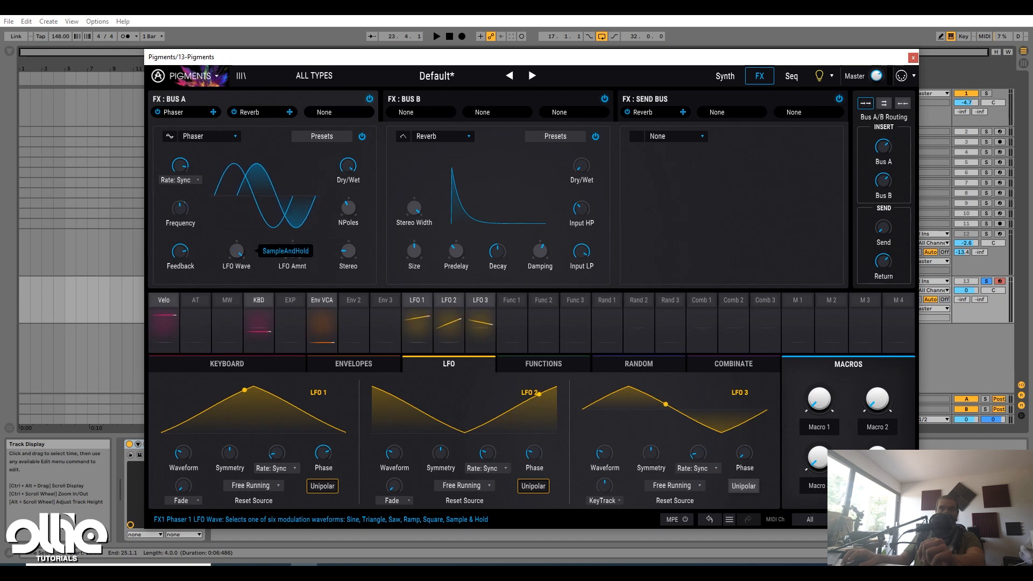
Raise the Phaser's LFO amount to about 0.071 and fine-tune it while playing the pattern
left_click_drag(293, 253, 293, 251)
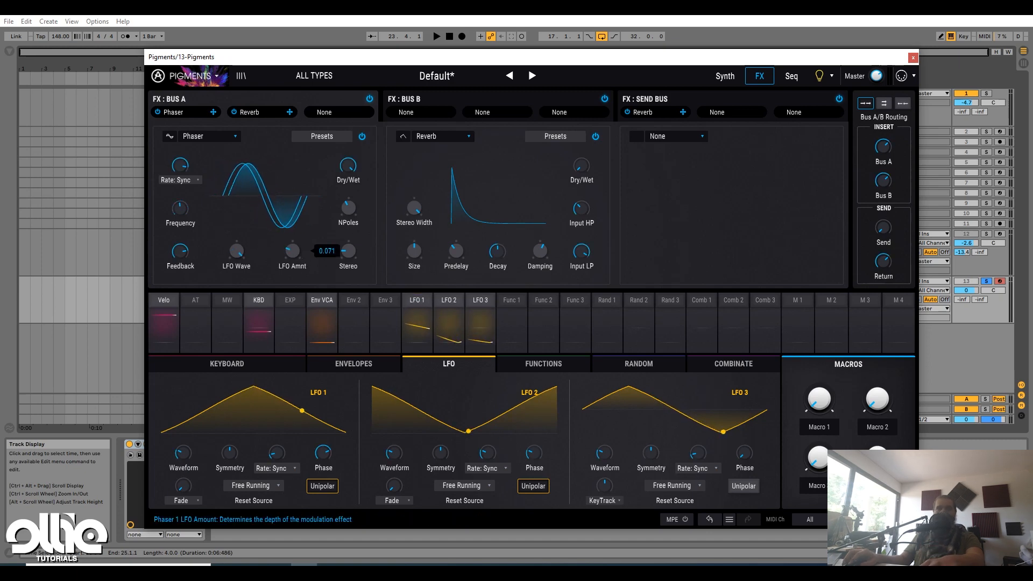
key("space")
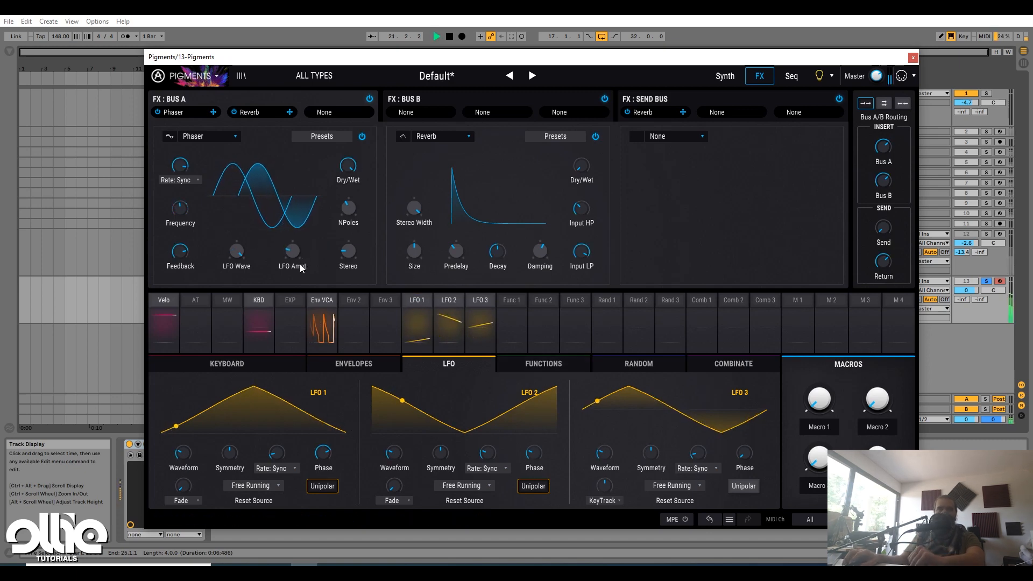
left_click_drag(294, 253, 292, 249)
key("space")
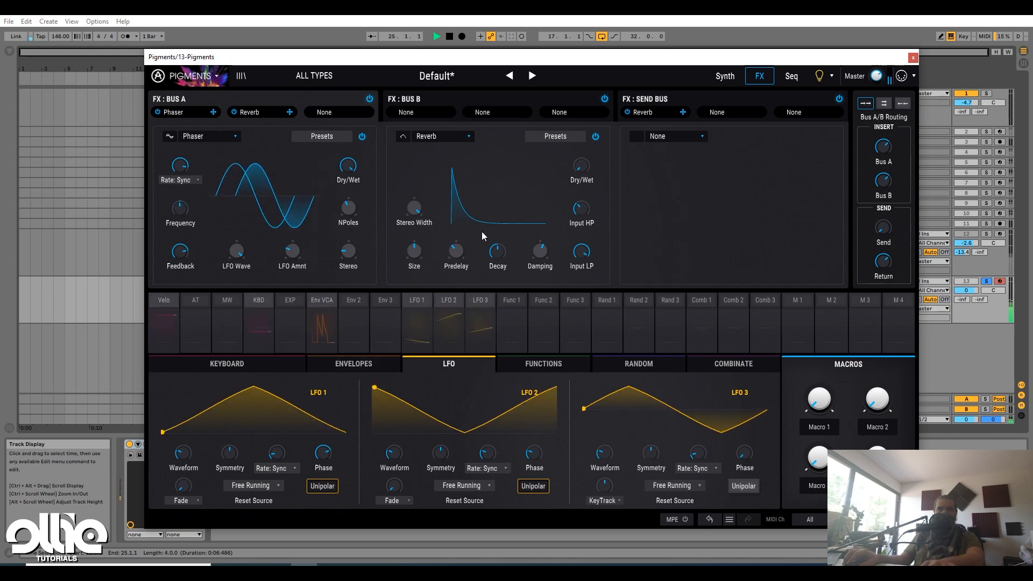
key("space")
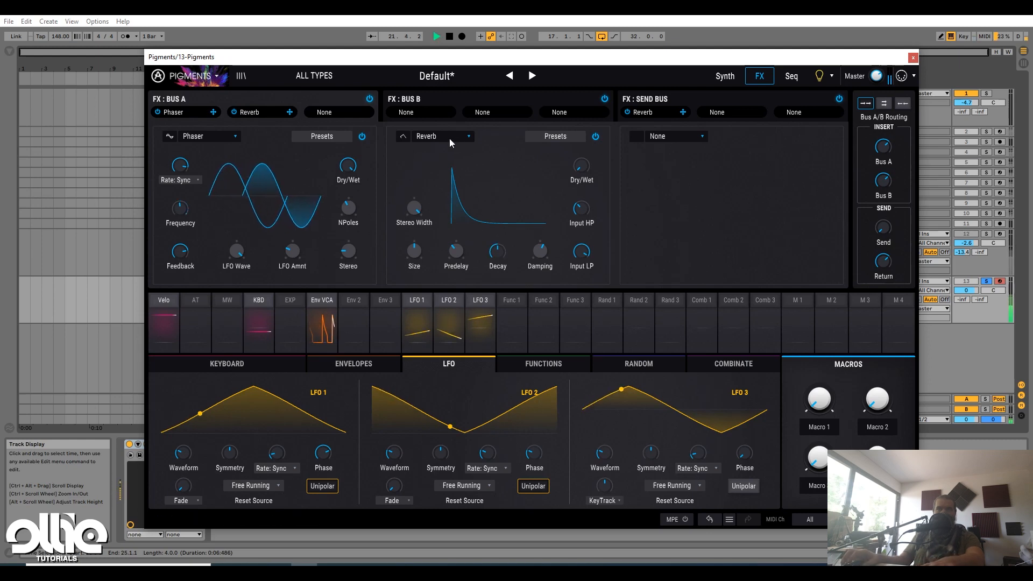
key("space")
Modulate Filter 1's pan with LFO 3 at 0.20 and Filter 2's pan at -0.20
left_click(724, 78)
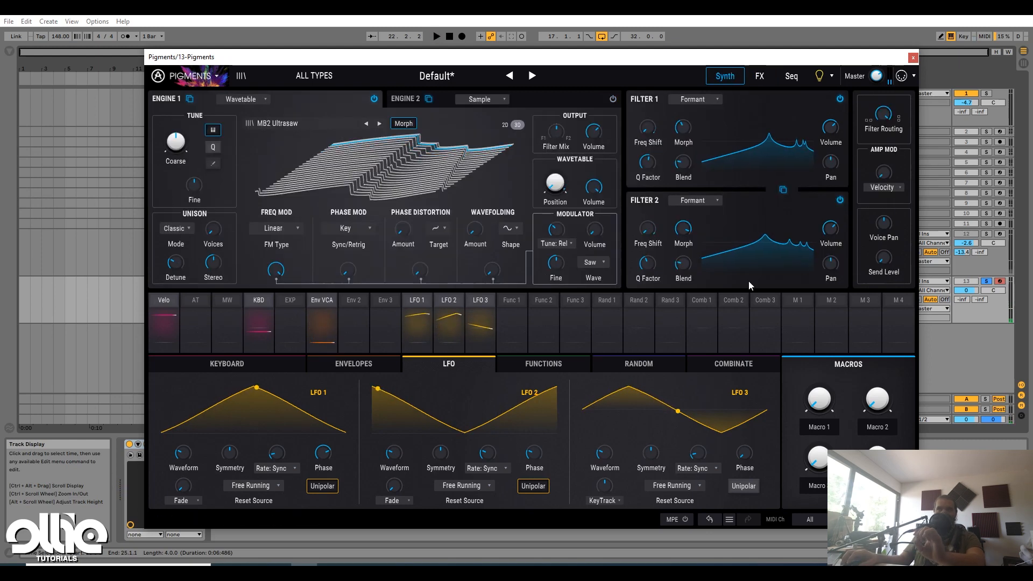
left_click(481, 315)
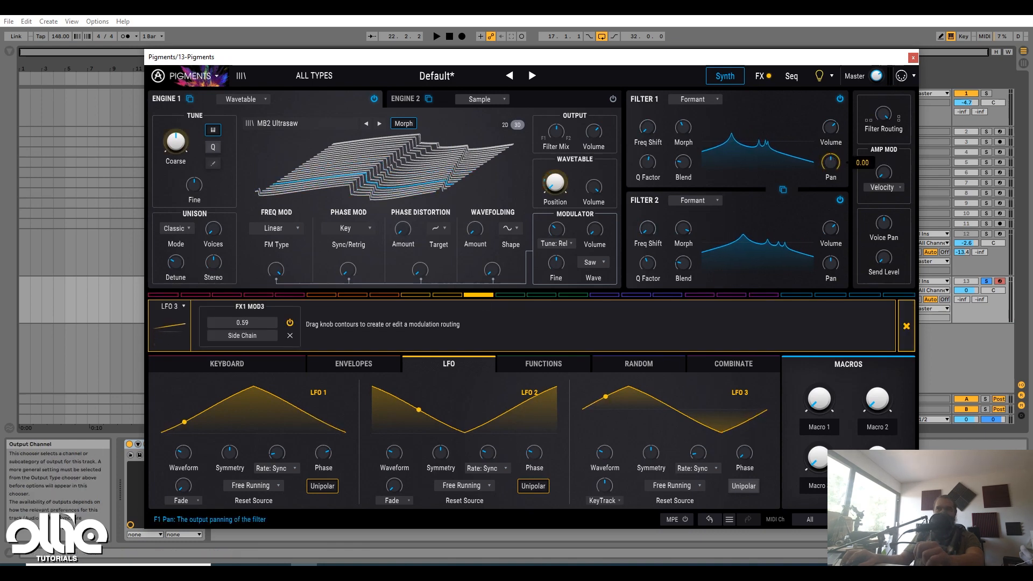
left_click_drag(831, 163, 831, 148)
left_click_drag(831, 265, 831, 280)
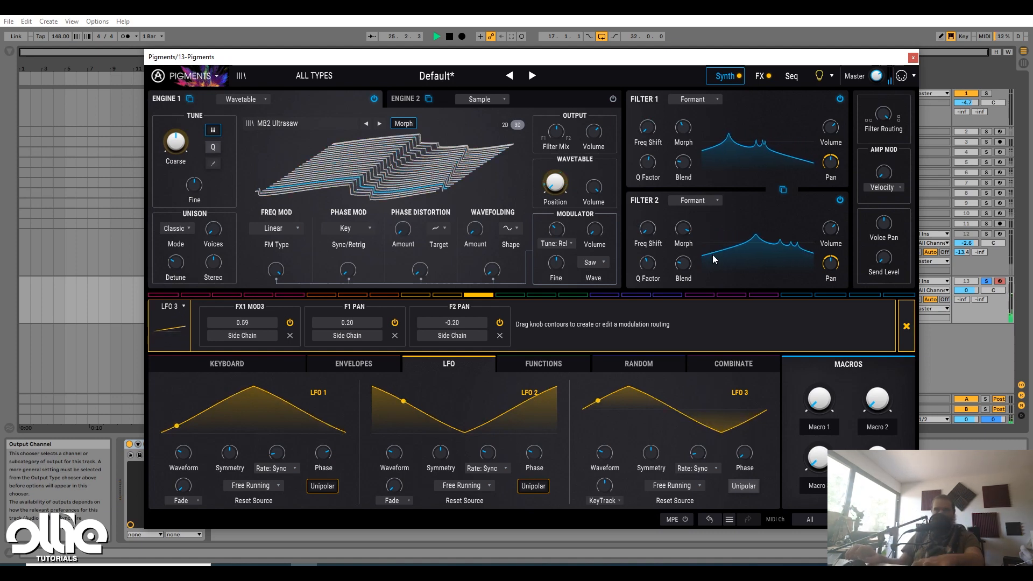
Select both Pigments clips in the arrangement and duplicate them to extend the part to bar 33
left_click(913, 57)
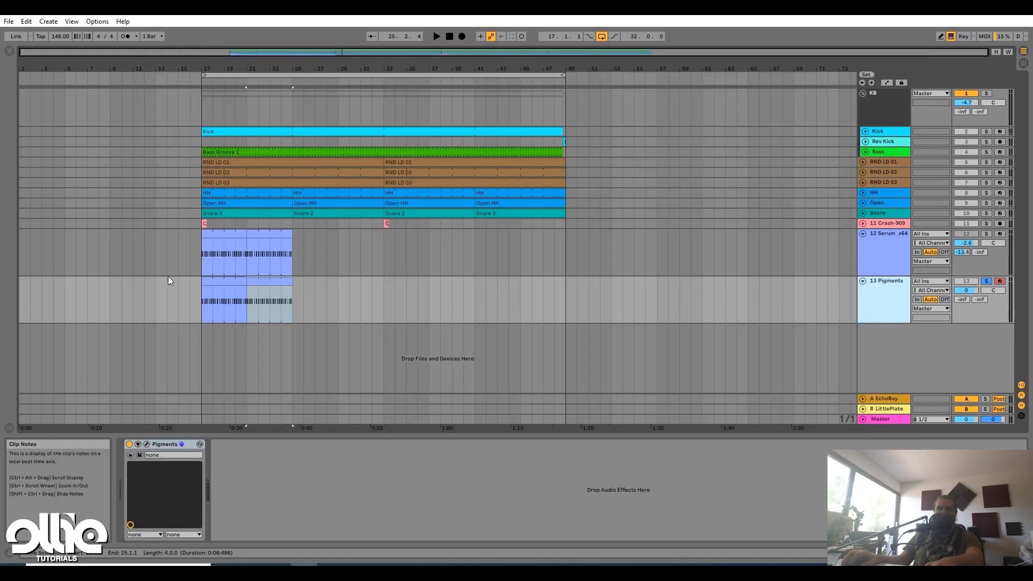
left_click_drag(295, 289, 273, 289)
left_click(208, 286)
key("ctrl+d")
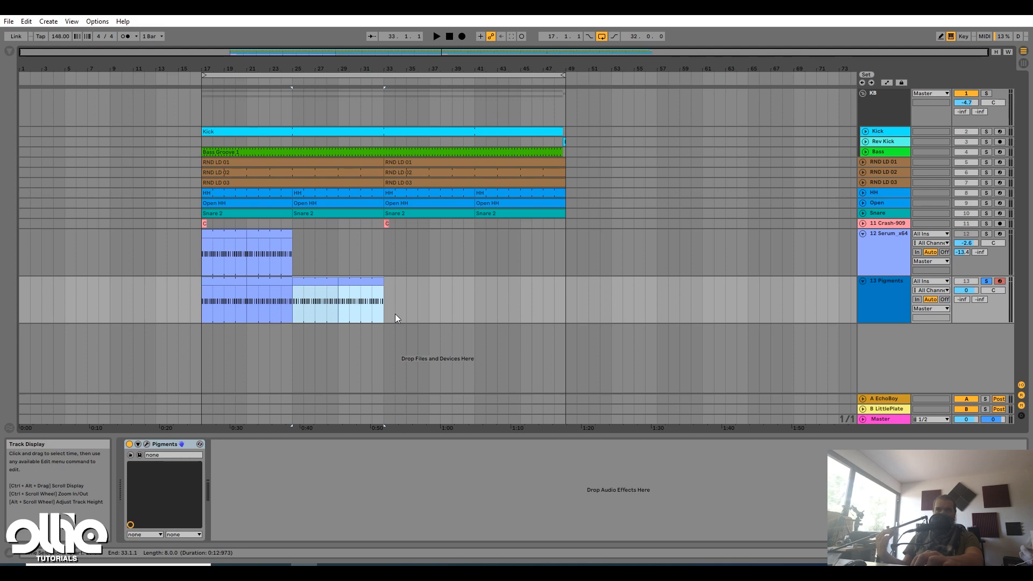
Reopen Pigments and replace the Reverb in the second slot of FX Bus A with a Delay
left_click(147, 444)
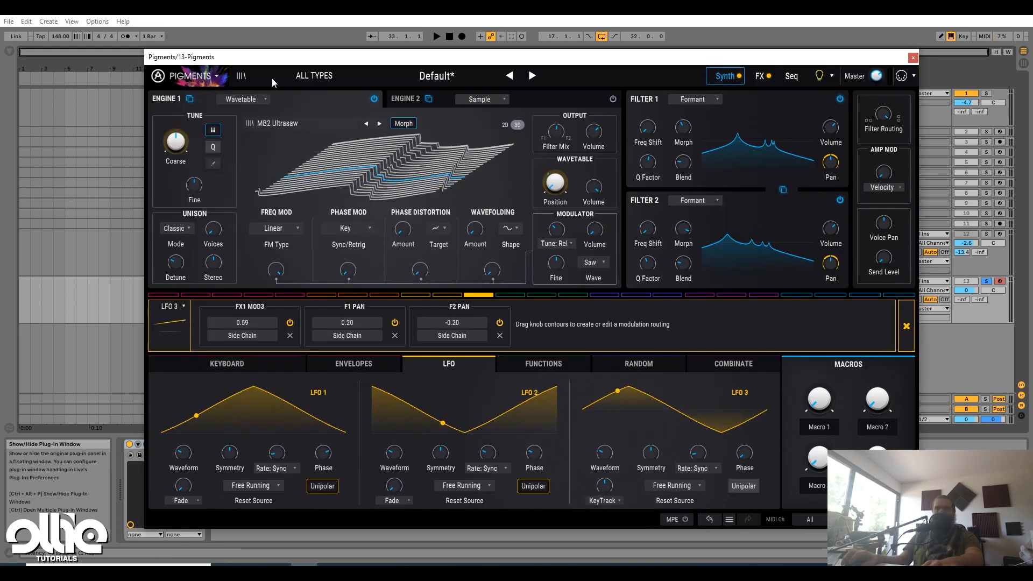
left_click(759, 76)
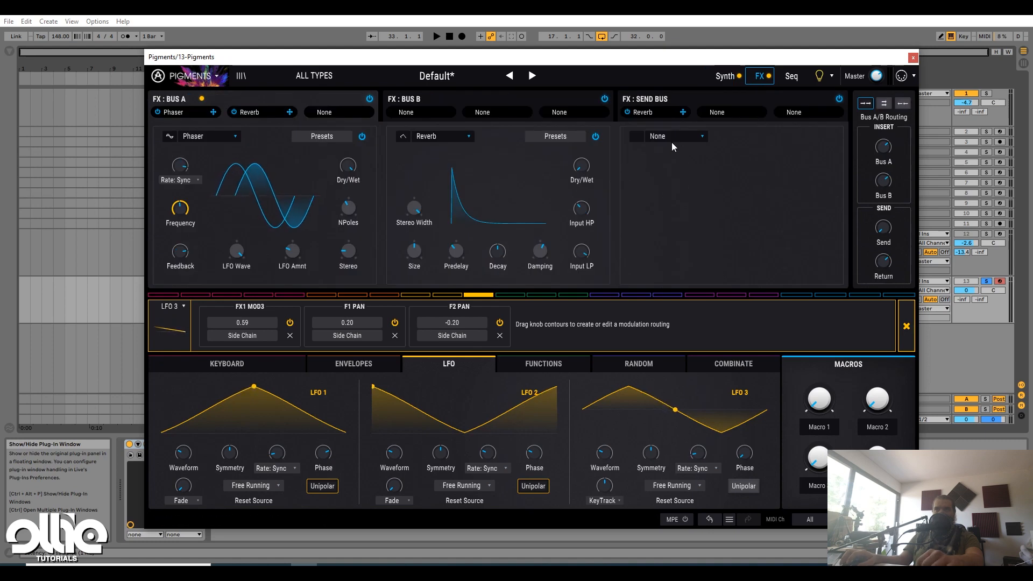
left_click(431, 139)
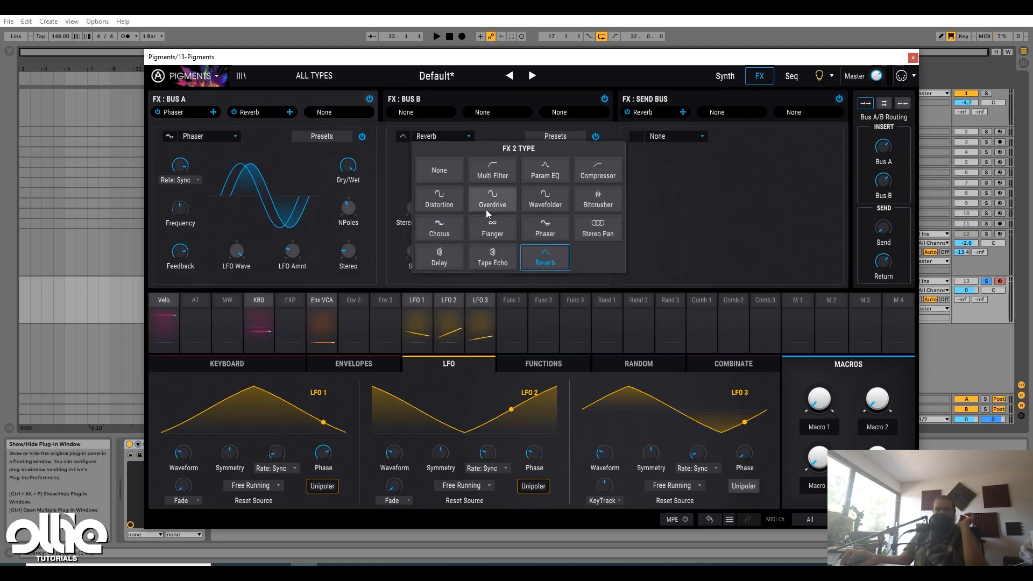
left_click(439, 258)
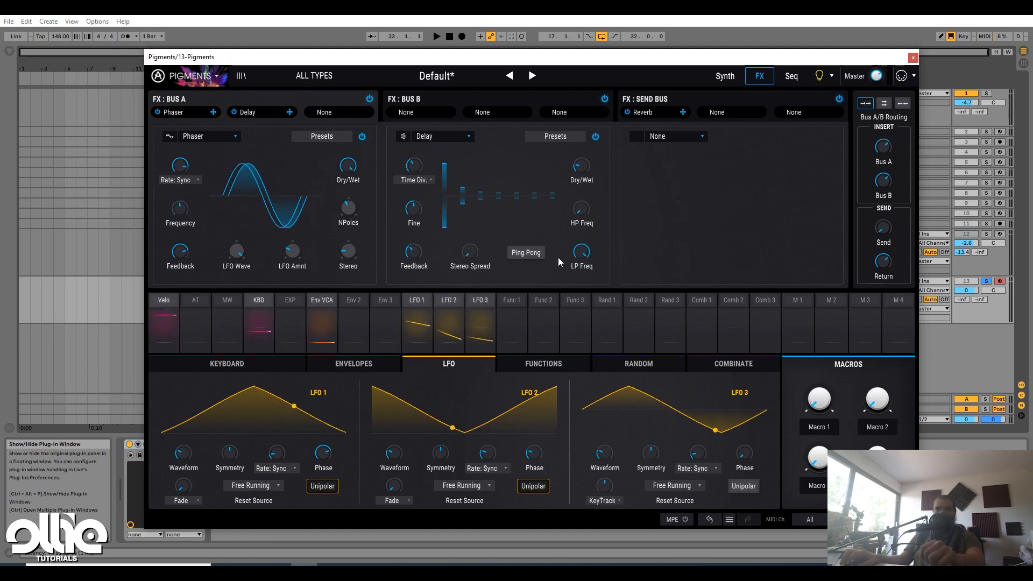
Switch the Delay's time type to Time and raise its feedback
left_click(431, 181)
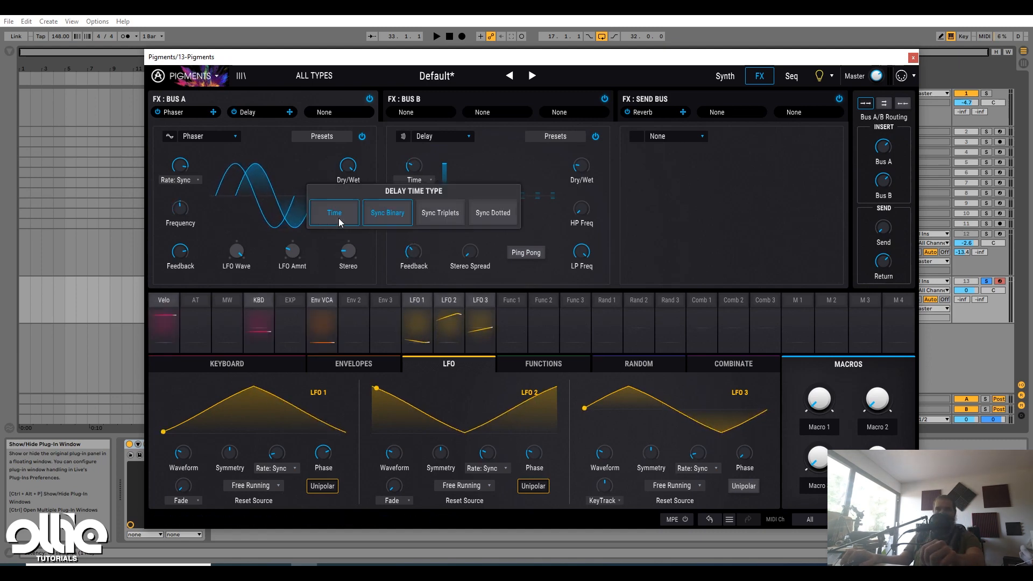
left_click(337, 218)
mouse_move(431, 158)
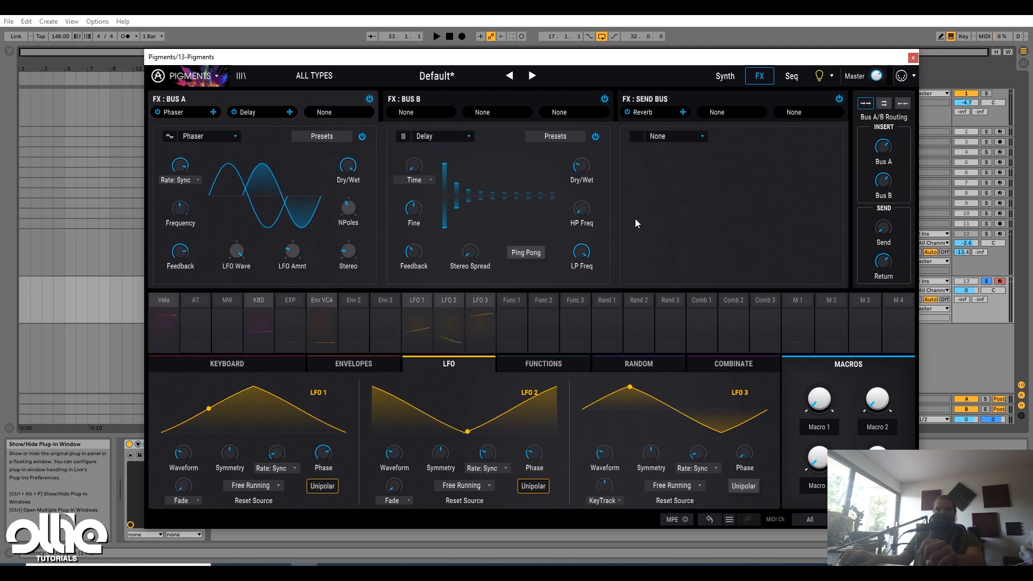
left_click_drag(413, 256, 413, 246)
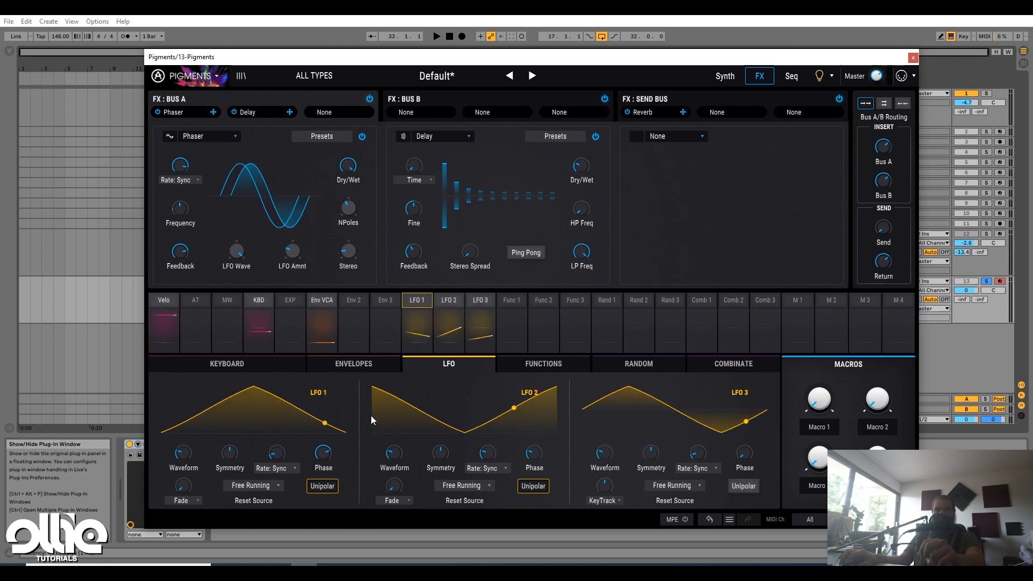
Modulate the Delay's time with LFO 1 at 0.19 and play the pattern
left_click(424, 303)
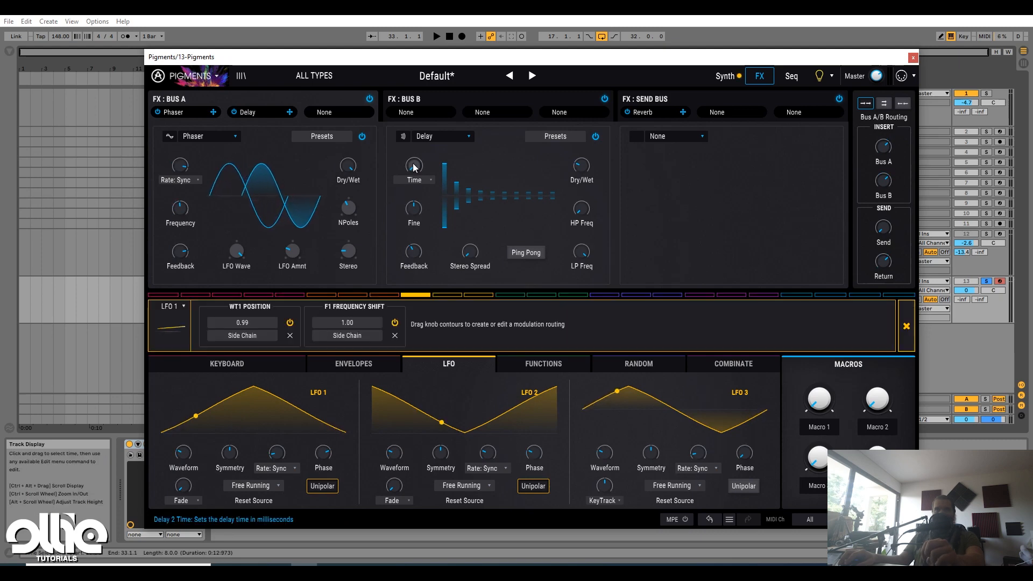
left_click_drag(418, 156, 418, 153)
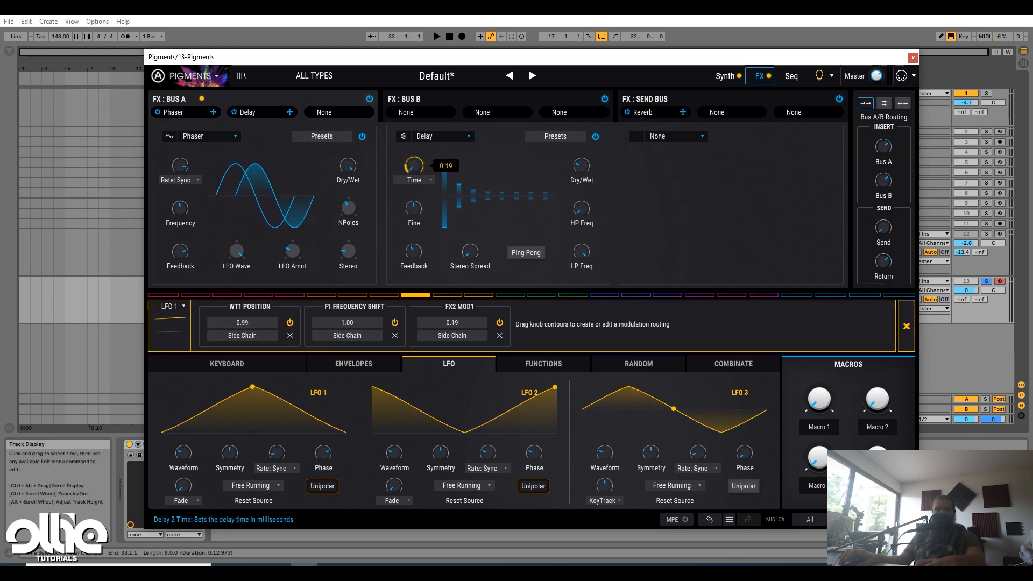
key("space")
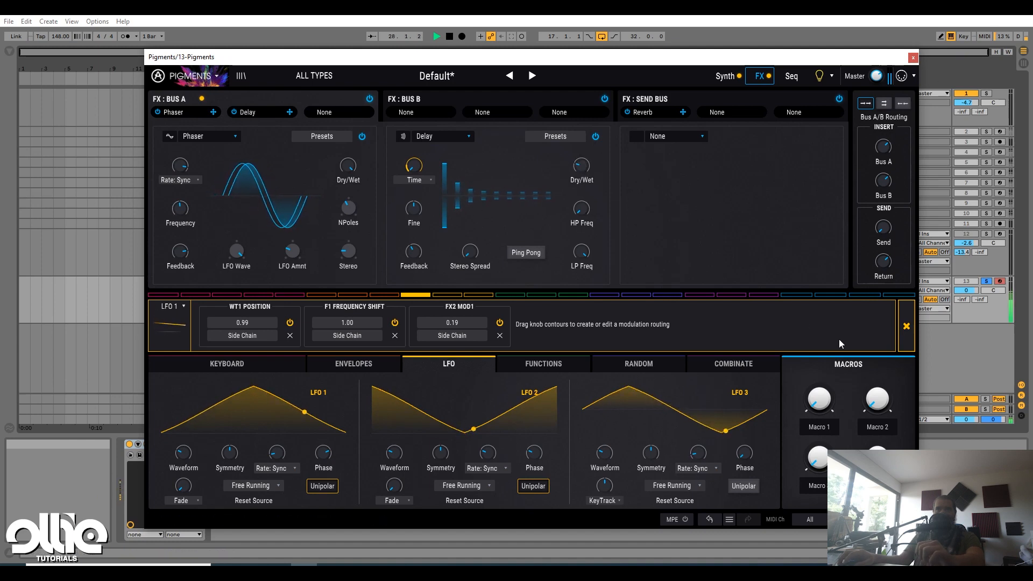
Set the Delay's time to about 66.5 ms, fine-tune its LFO 1 modulation to about 0.15 during playback and close Pigments
left_click(906, 328)
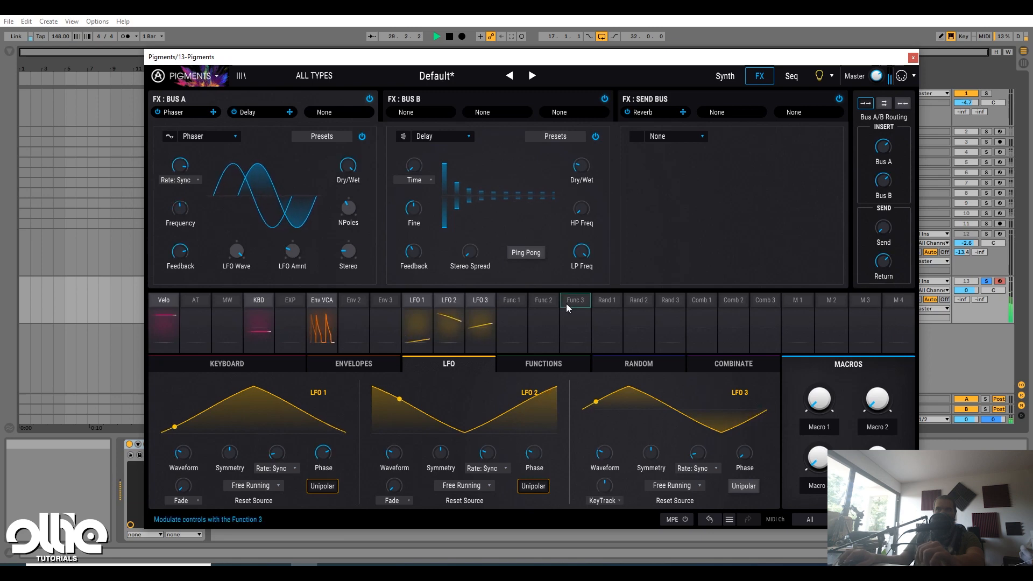
left_click_drag(415, 167, 416, 164)
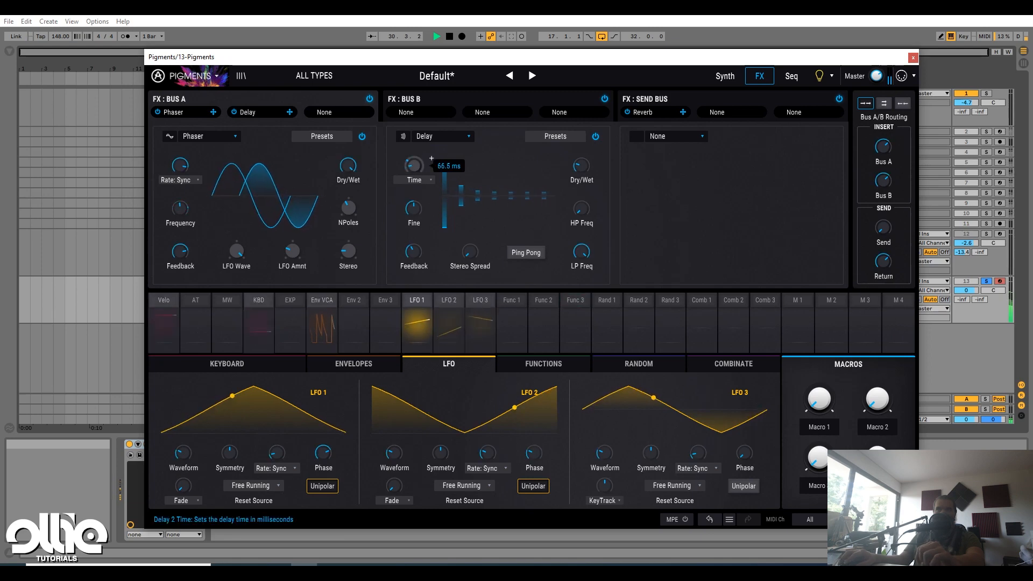
left_click(414, 322)
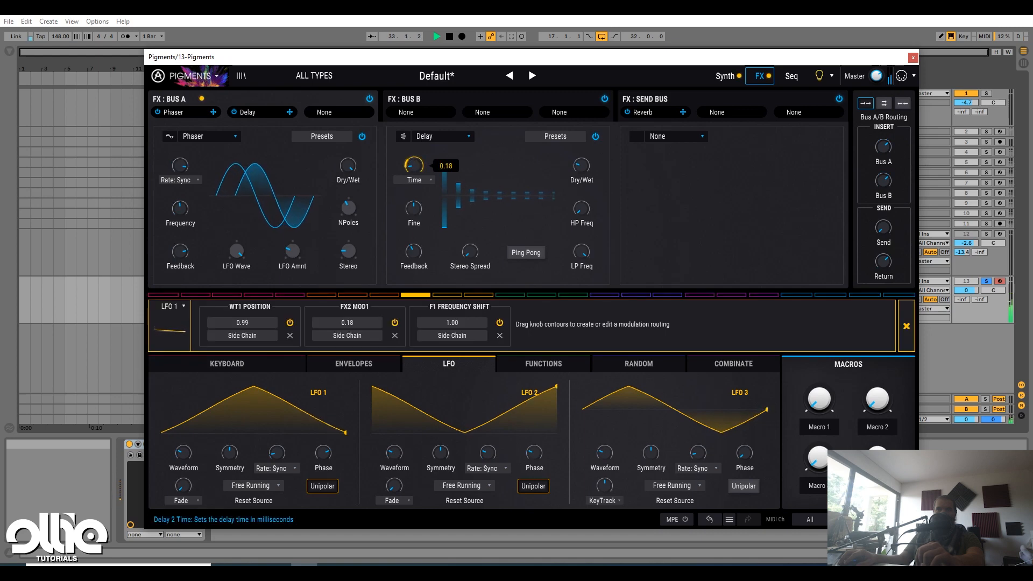
key("space")
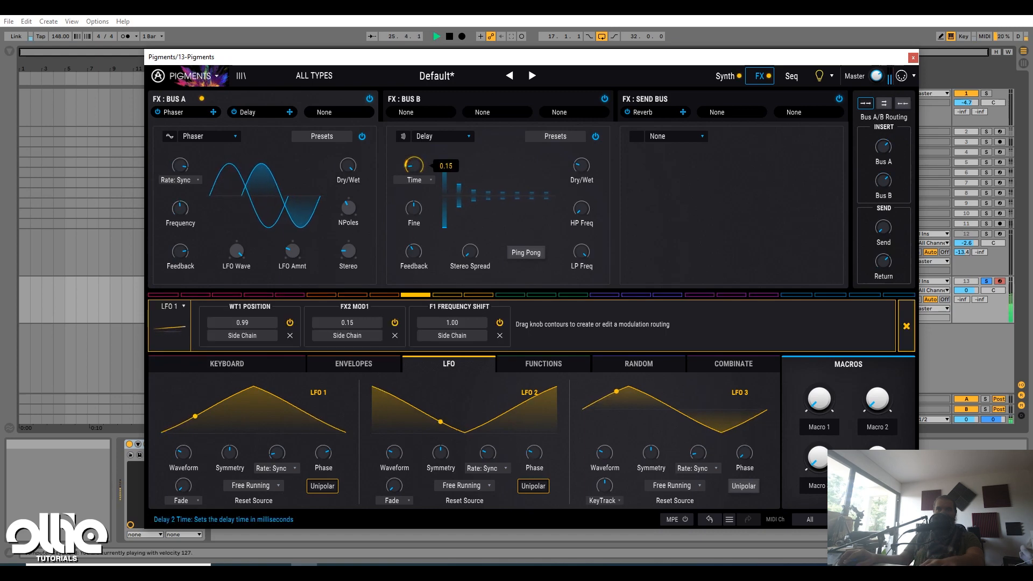
left_click_drag(414, 158, 413, 160)
left_click(915, 58)
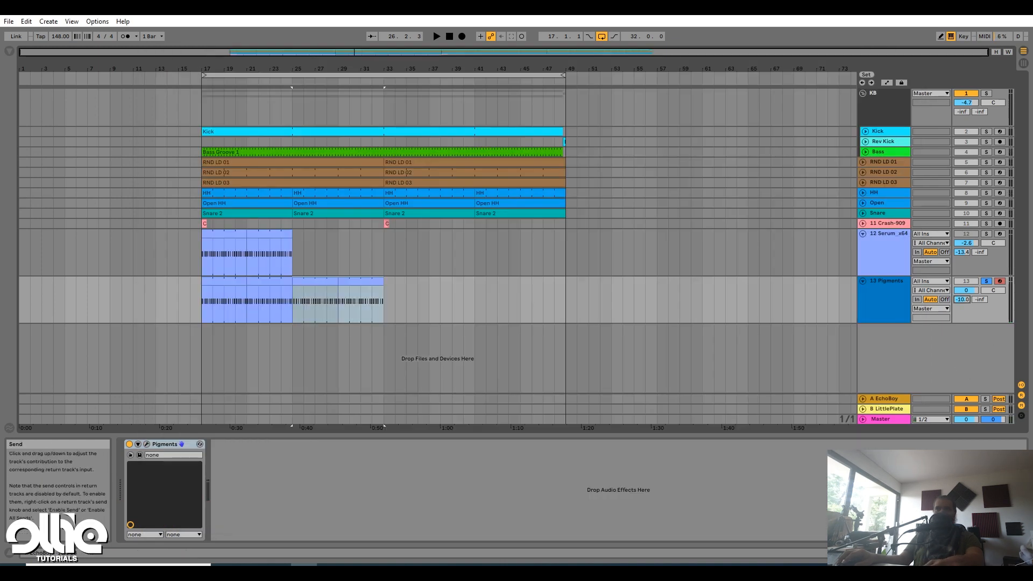
Select the first four bars of the Pigments clip, unsolo the Pigments track and play it in the full mix
left_click(877, 400)
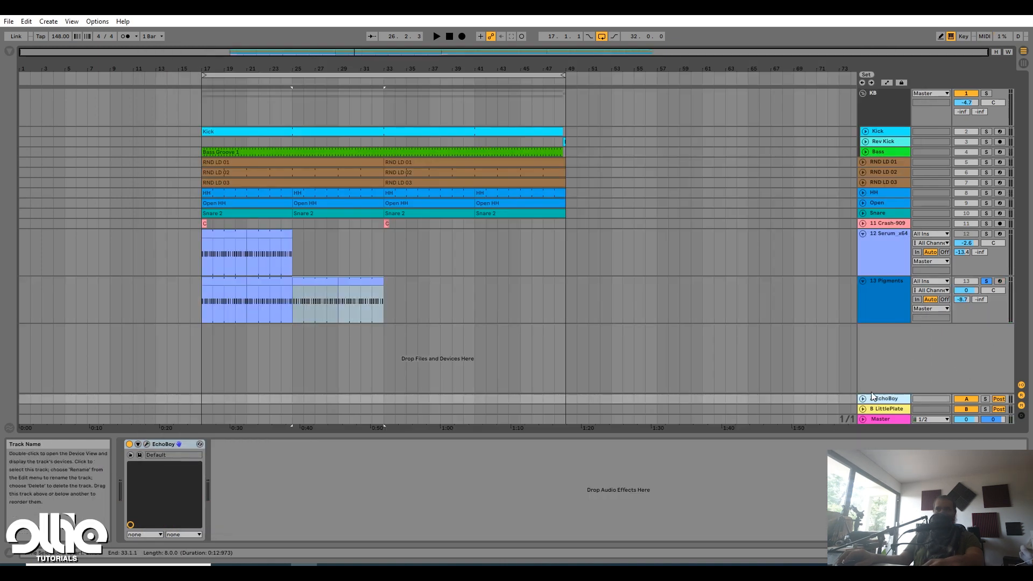
left_click(893, 312)
key("space")
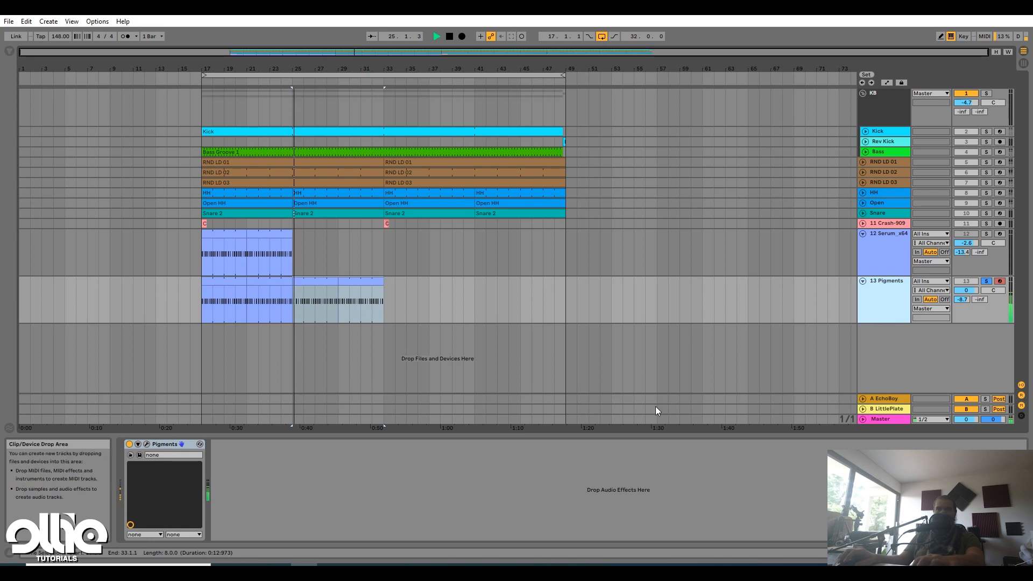
left_click(224, 282)
left_click(986, 282)
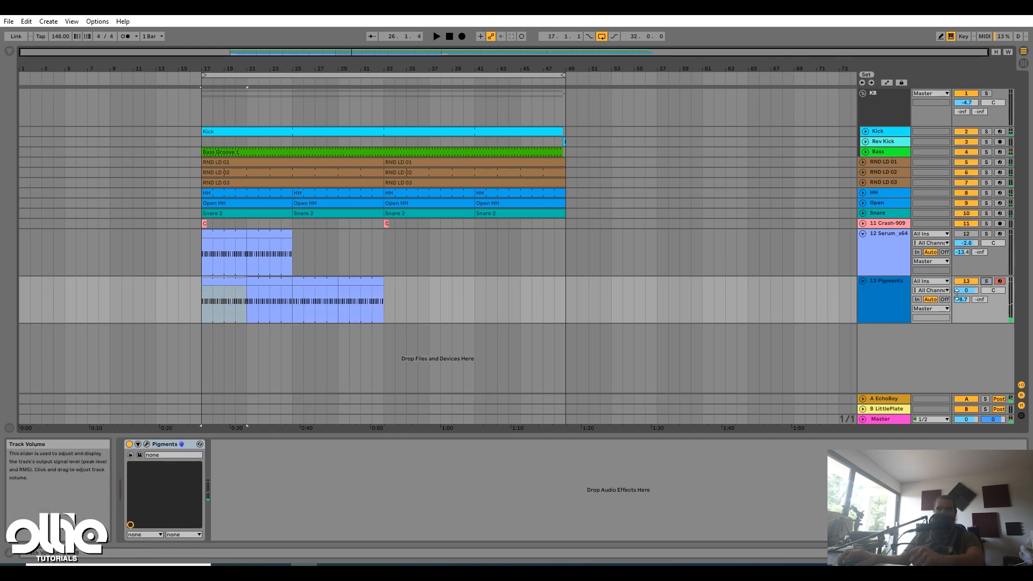
key("space")
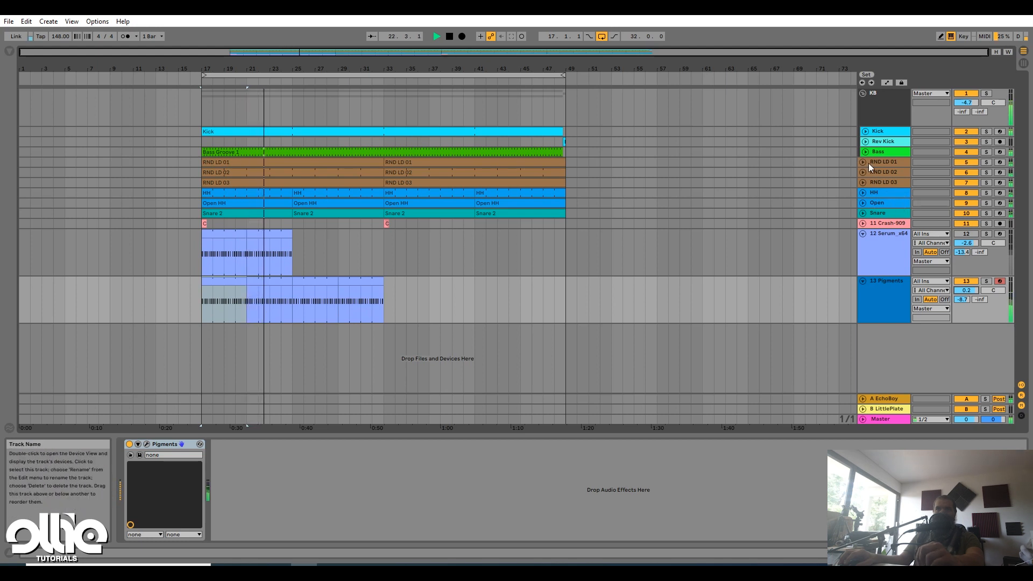
Solo the Pigments track together with the KB group and listen to them play
left_click(986, 282)
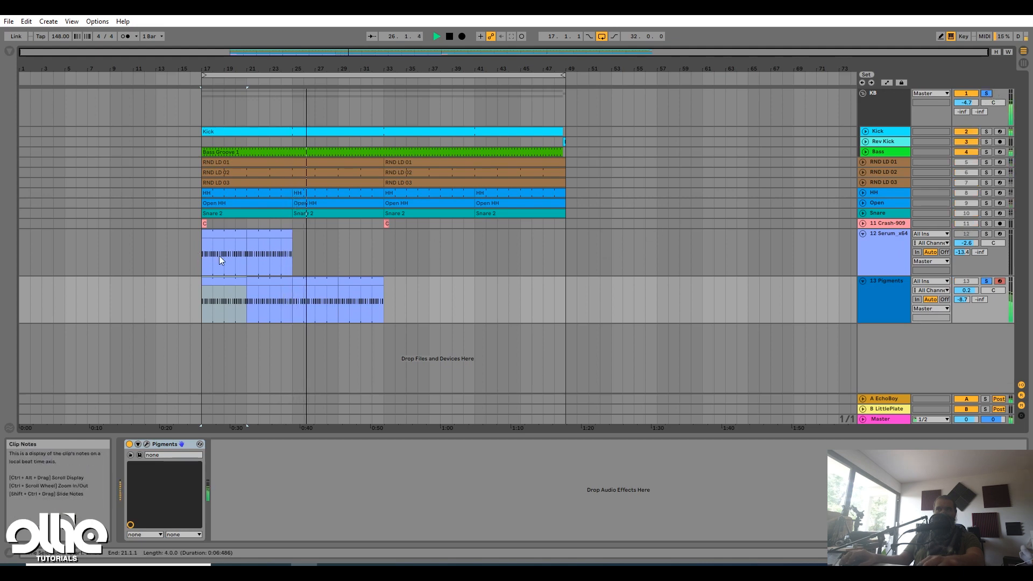
scroll(260, 264, "up", 3)
scroll(328, 273, "down", 2)
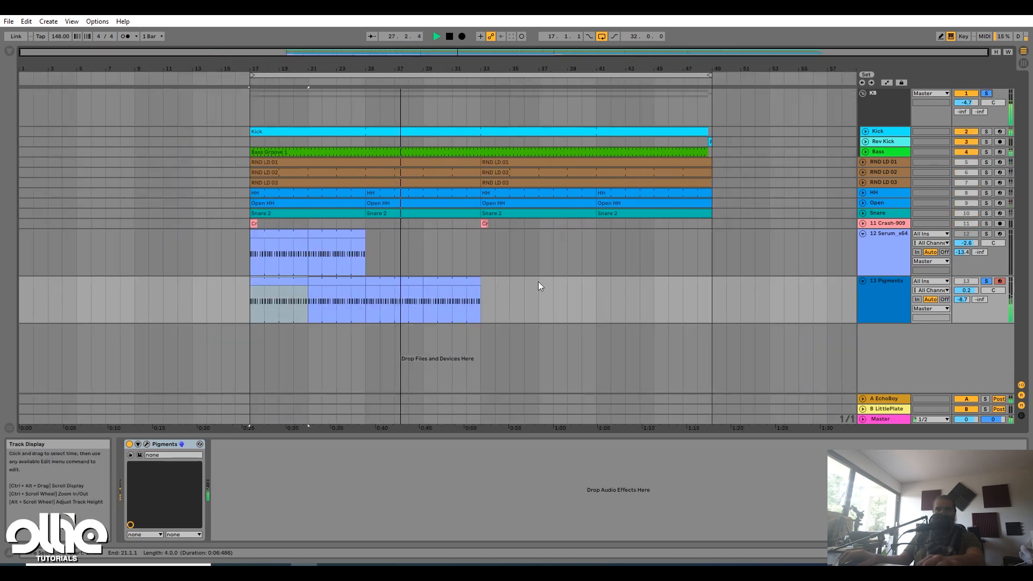
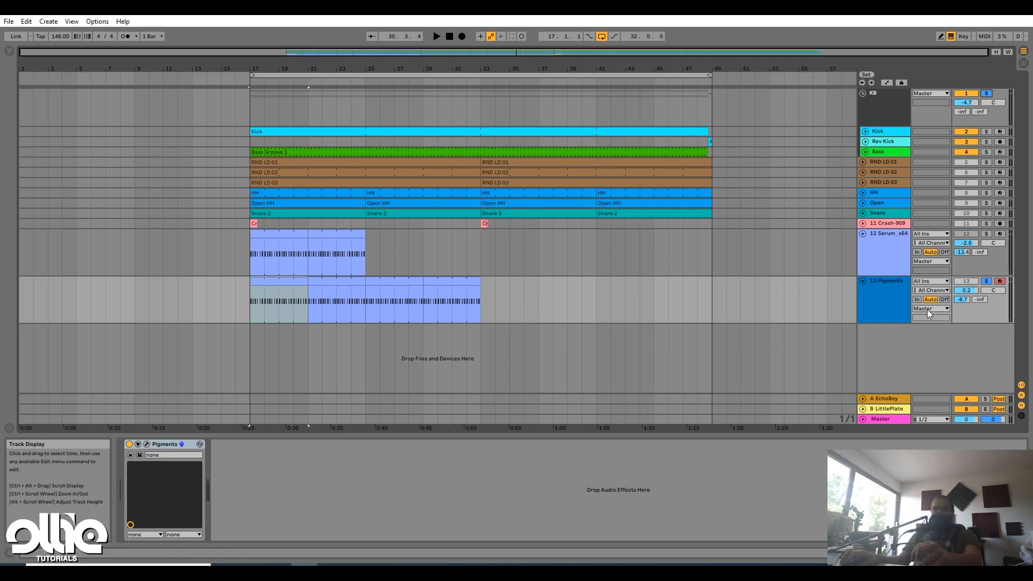
Duplicate the Pigments track with its clips
left_click(883, 302)
right_click(896, 292)
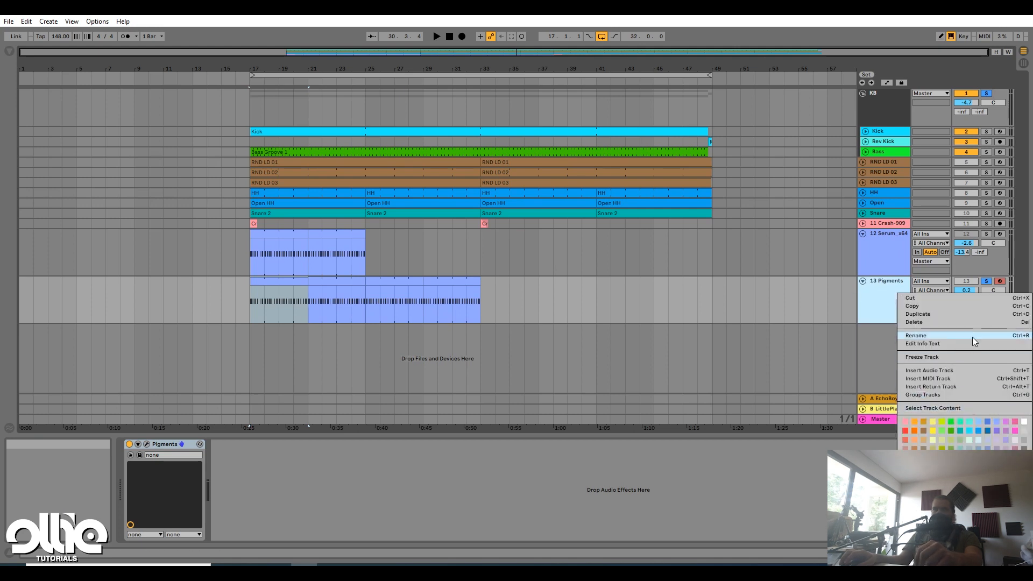
left_click(950, 315)
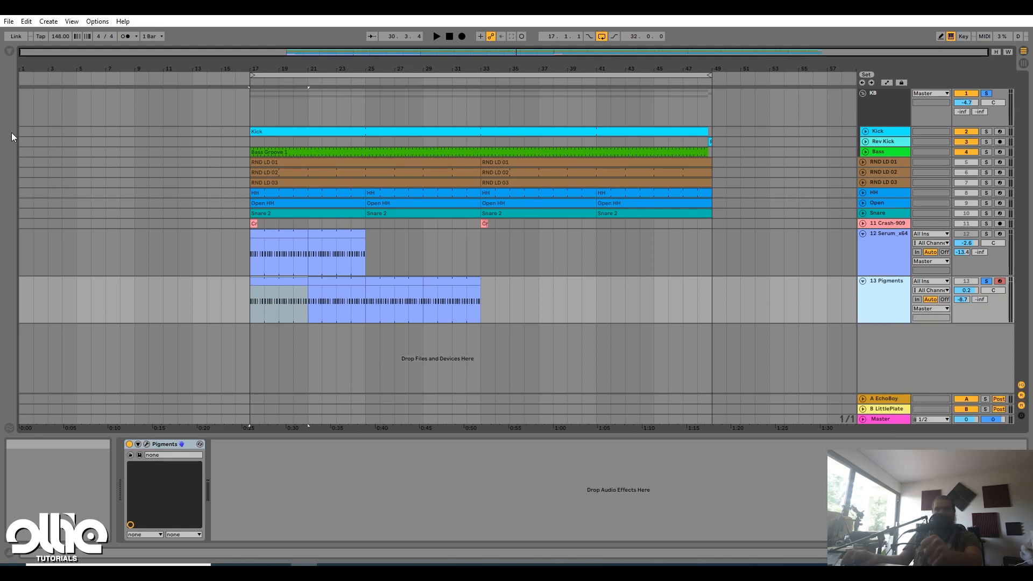
Search the browser's plug-ins for Helm and load helm64 onto the duplicated track in place of Pigments
left_click(10, 51)
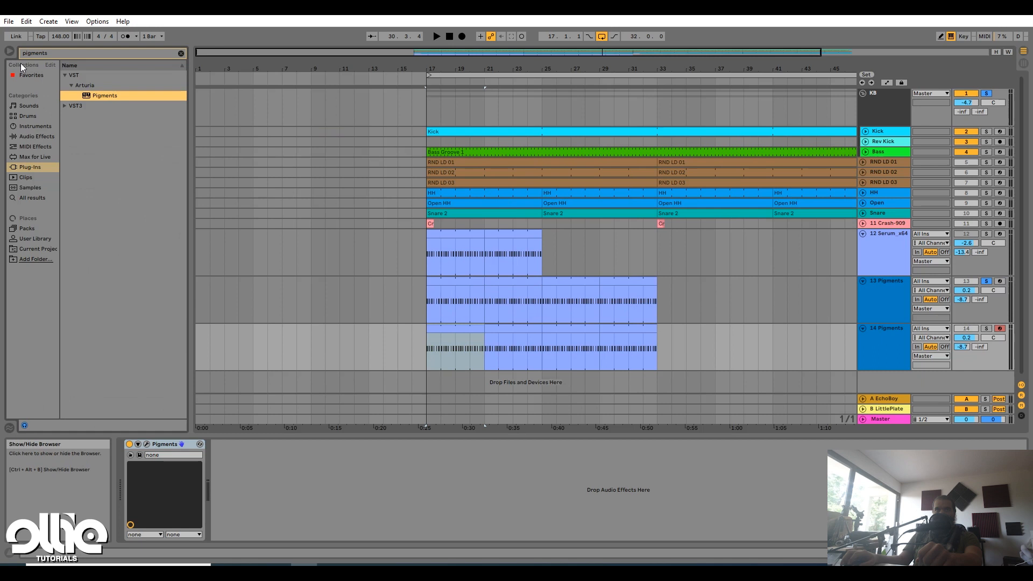
left_click(85, 52)
type("Her")
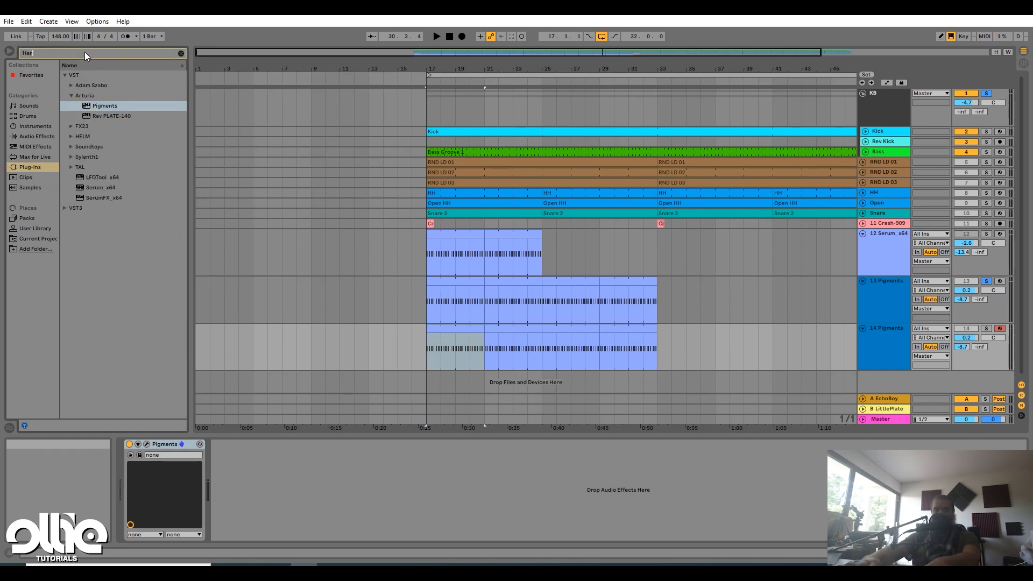
type("lm")
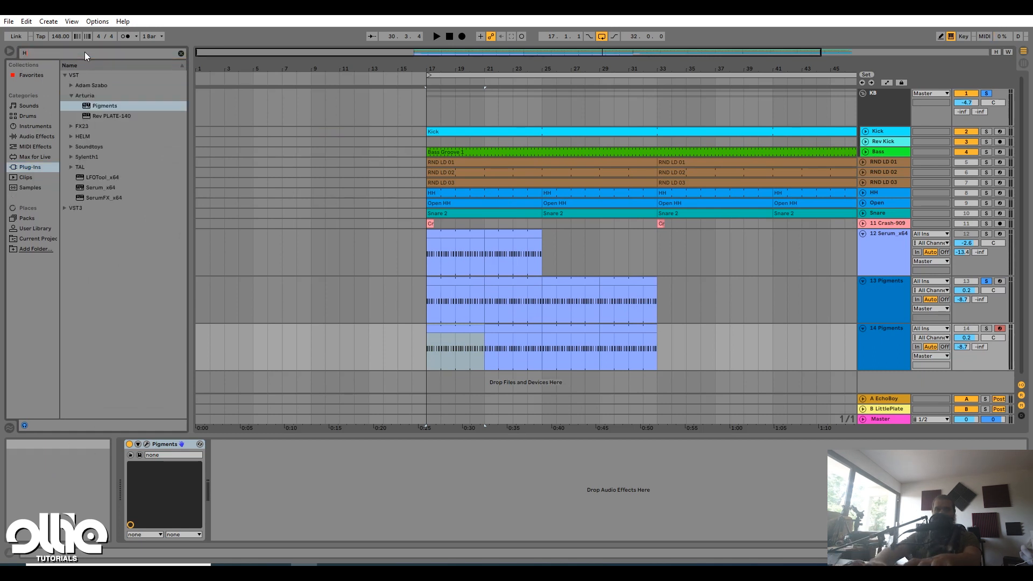
left_click(71, 87)
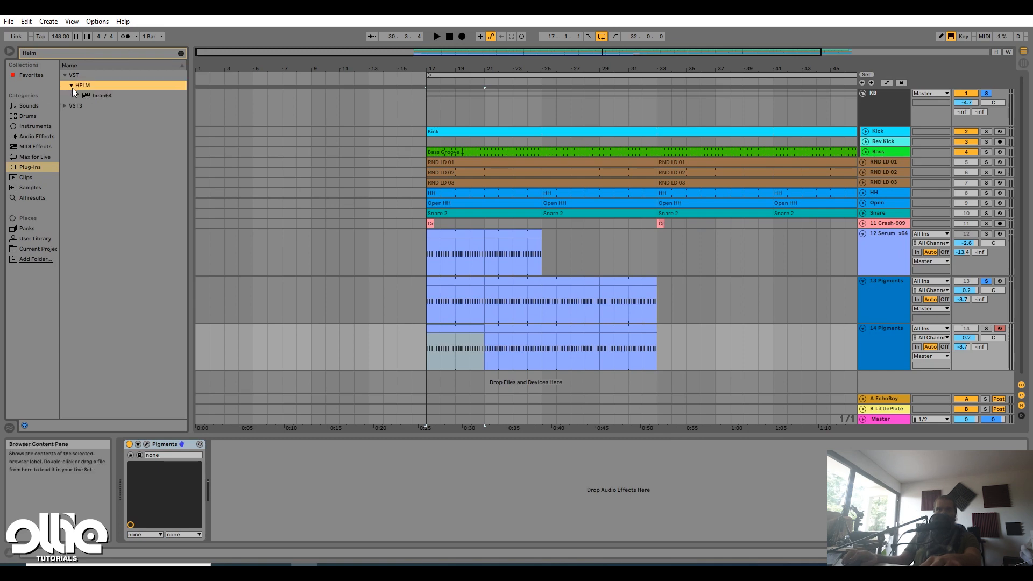
left_click(102, 95)
key("Return")
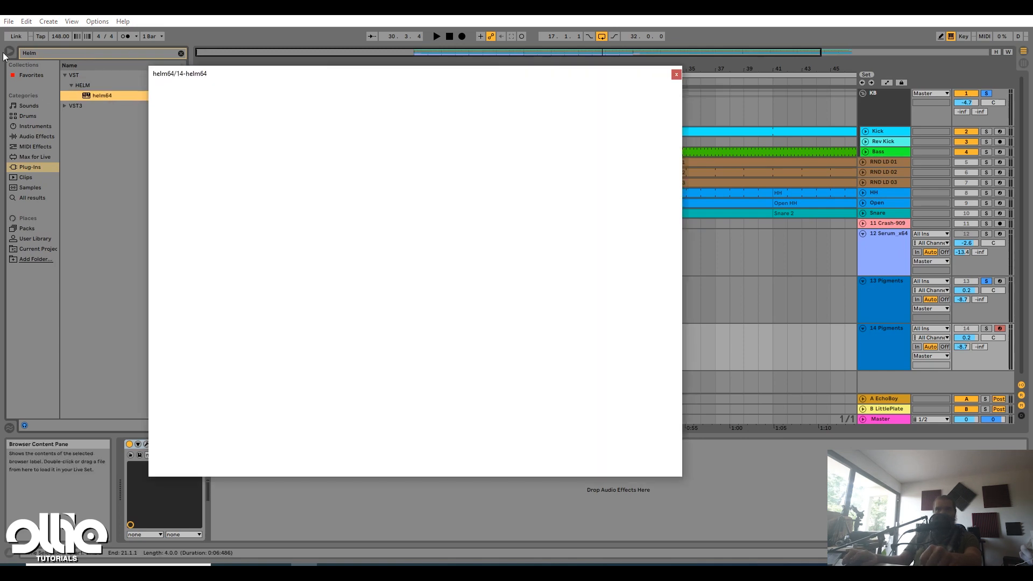
Hide the browser, shift the Helm window clear of the tracks and solo the helm64 track
left_click(10, 50)
left_click_drag(630, 102, 637, 386)
left_click(987, 329)
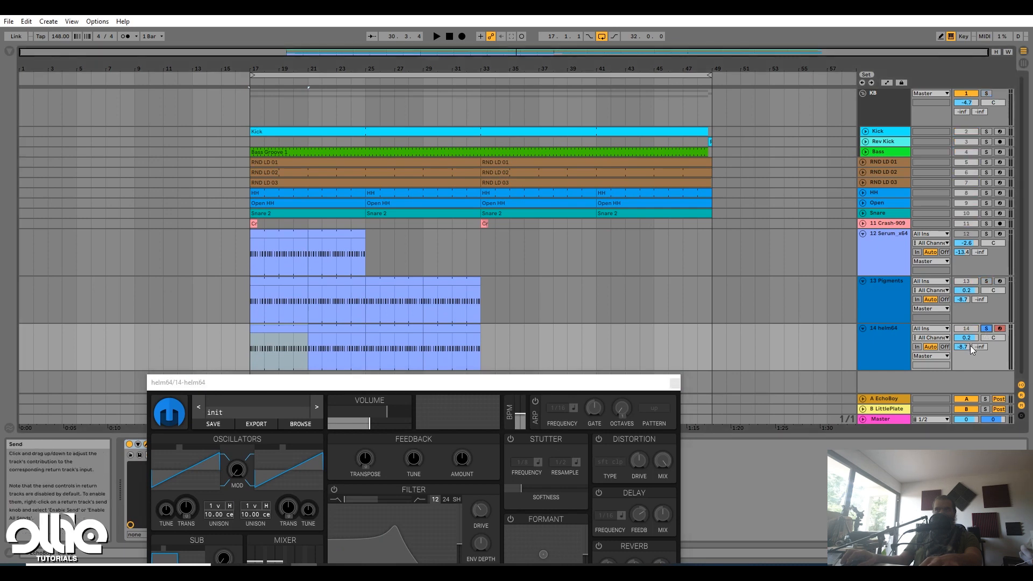
Mute the Pigments track, solo the helm64 track again and place the Helm window fully in view
left_click(892, 293)
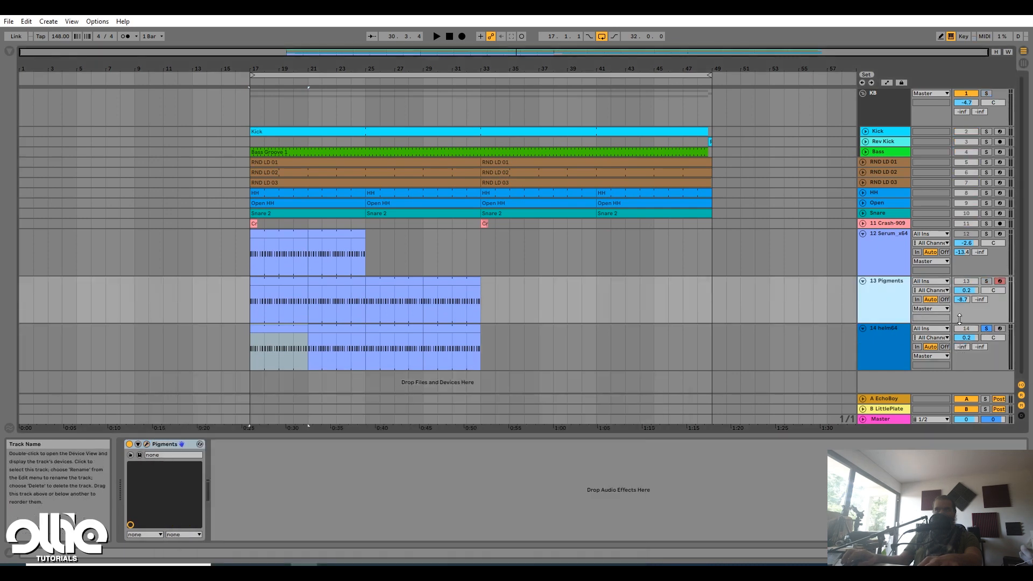
left_click(988, 328)
left_click(965, 283)
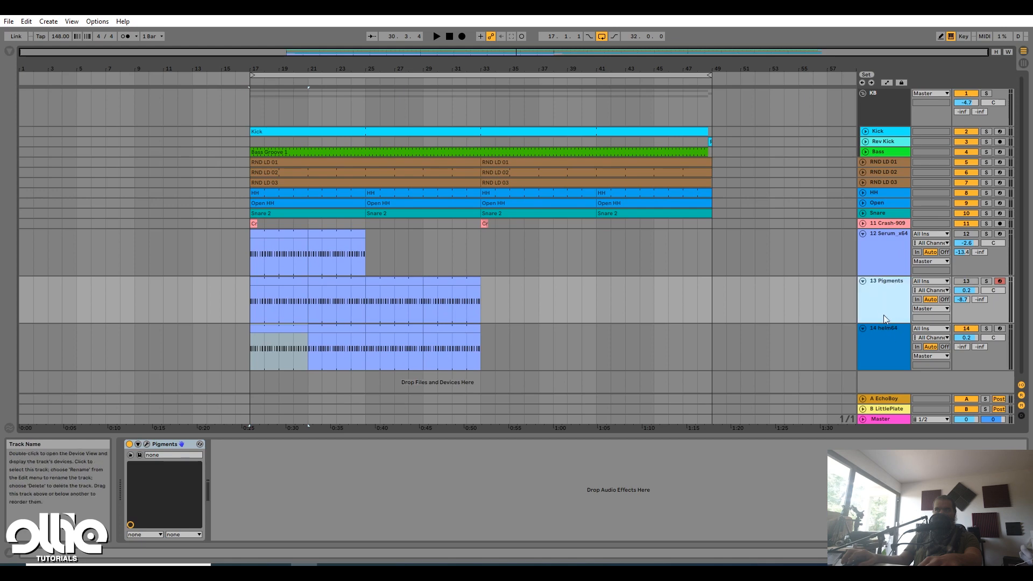
left_click(885, 333)
left_click(987, 328)
left_click_drag(475, 160, 518, 66)
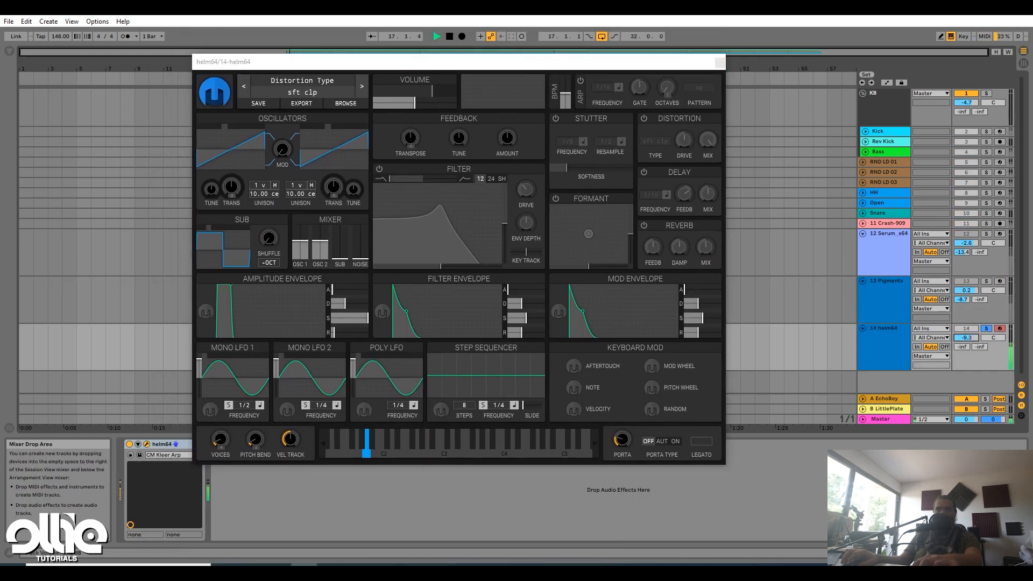
Set Osc 2 to a sine wave, raise the cross modulation and lower the Osc 2 volume to zero
key("space")
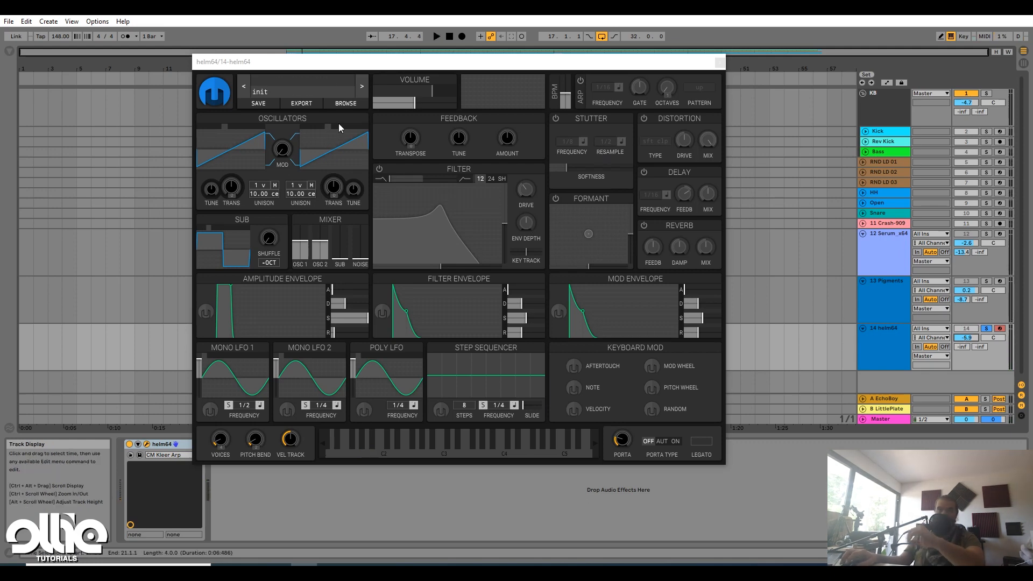
left_click_drag(329, 125, 282, 135)
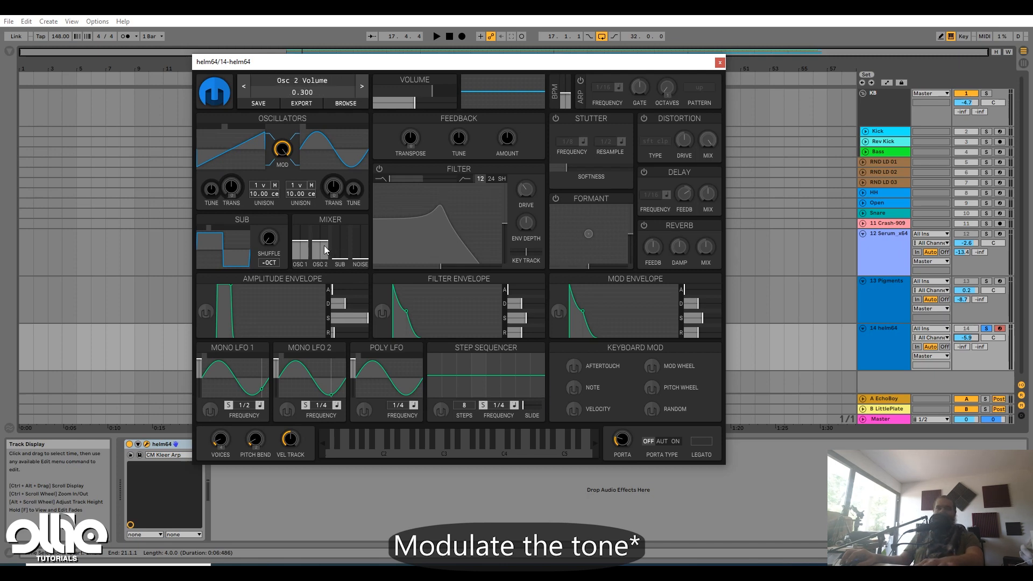
scroll(321, 248, "down", 4)
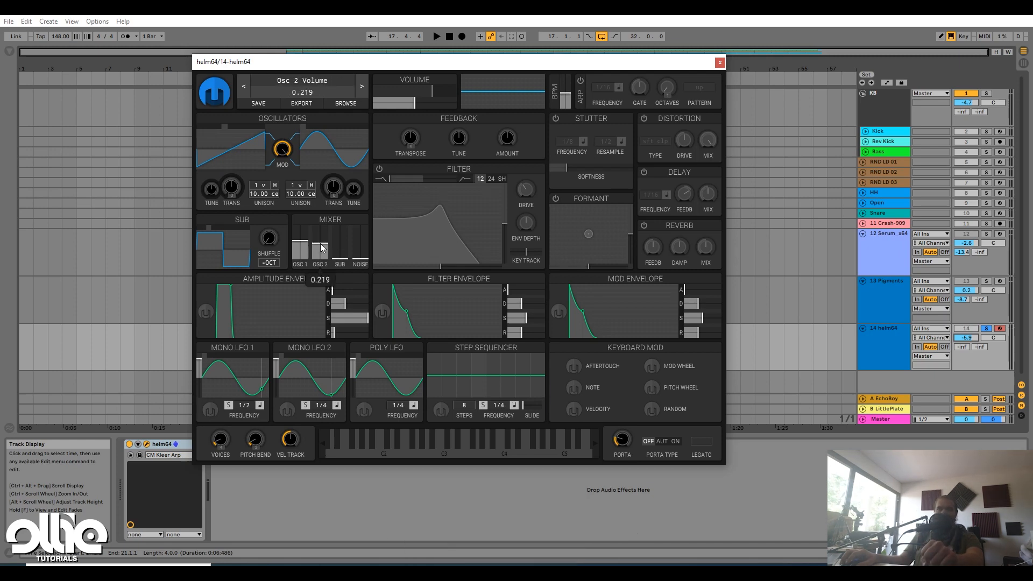
scroll(320, 248, "down", 10)
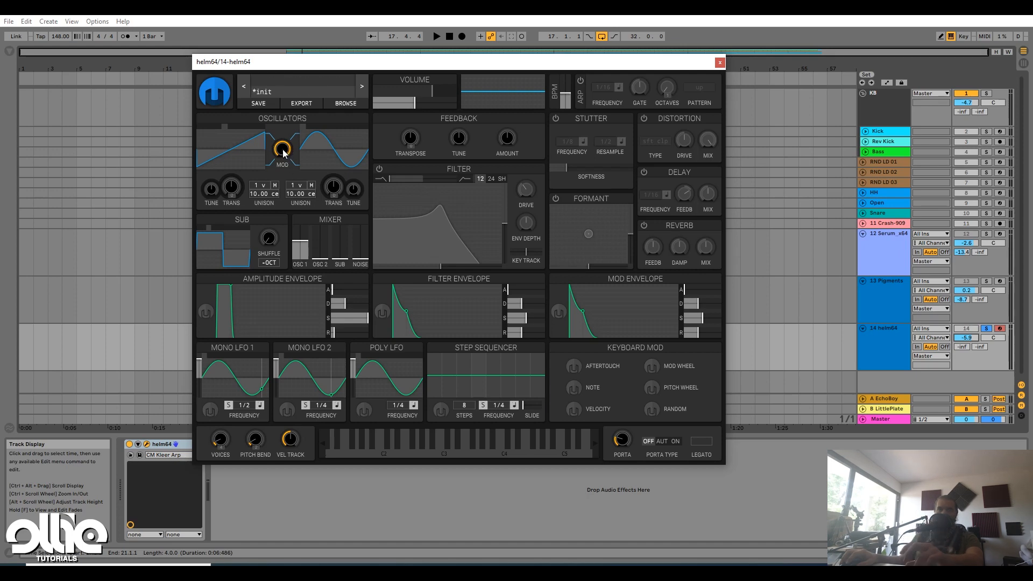
Play the pattern while sweeping the cross modulation down to 0 % and back up
key("space")
scroll(282, 151, "down", 10)
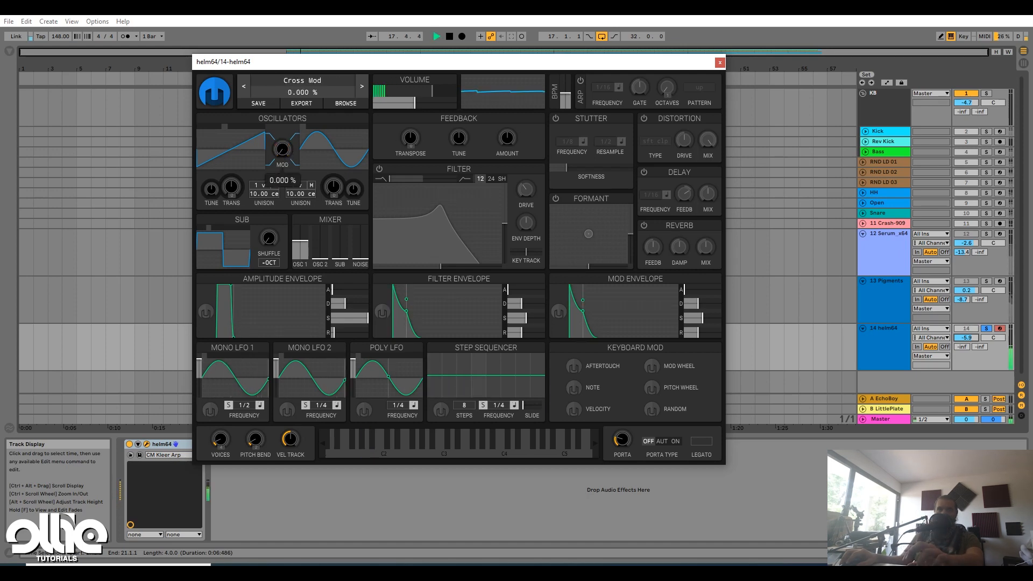
scroll(282, 151, "up", 10)
key("space")
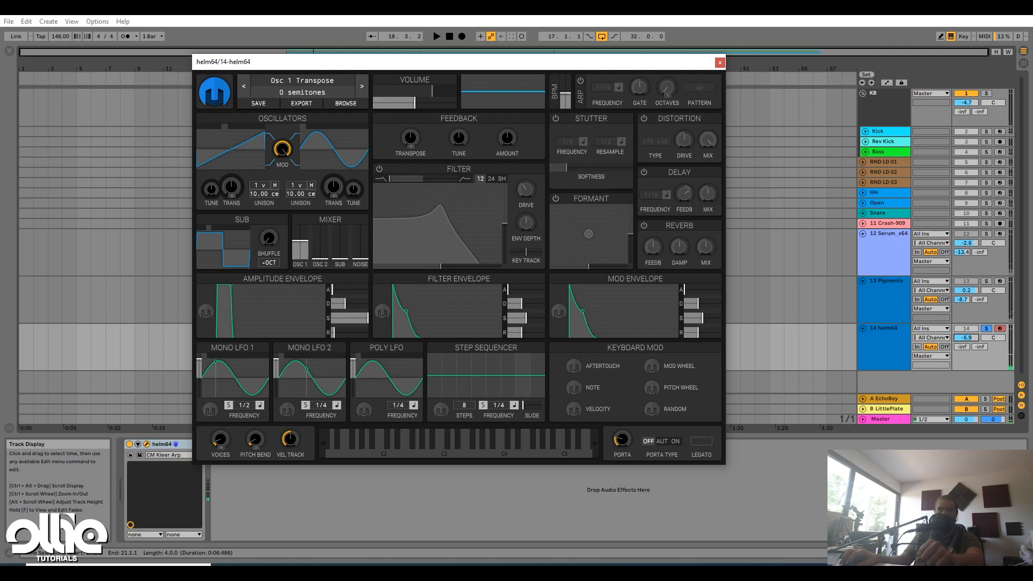
Transpose Osc 1 to -12 semitones and play the pattern while varying the cross modulation
scroll(231, 188, "down", 3)
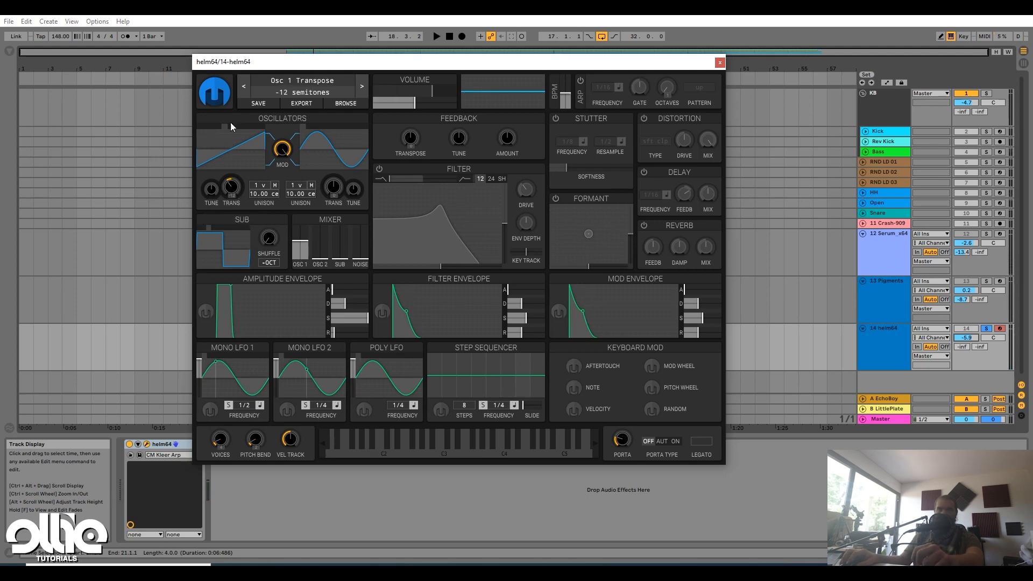
key("space")
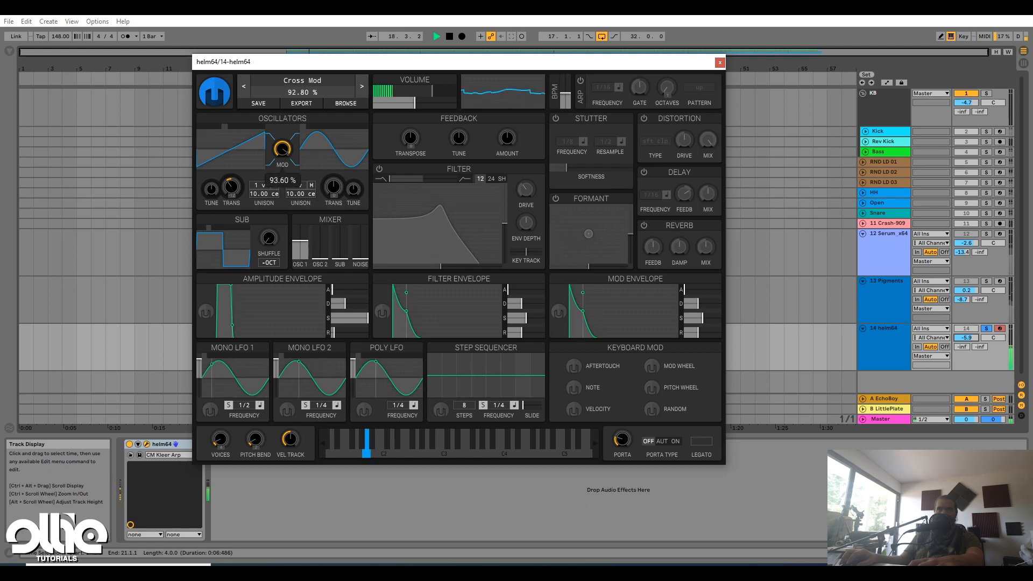
key("space")
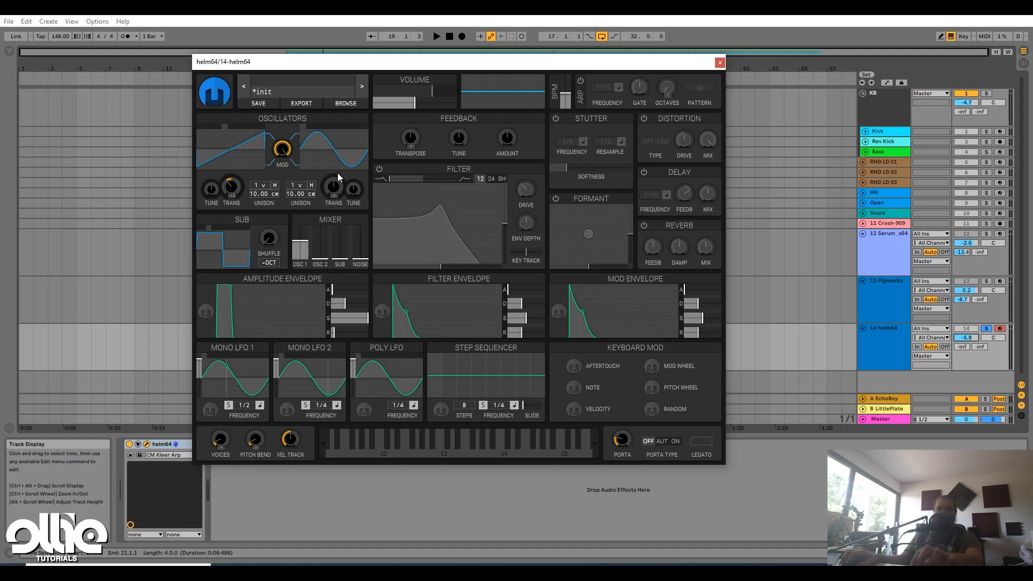
key("space")
key("space")
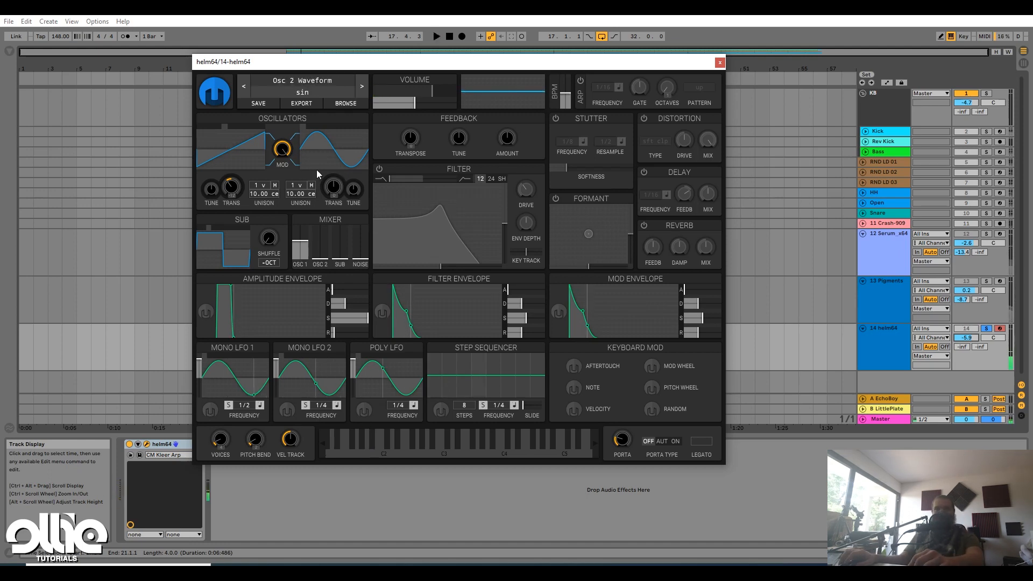
Turn on Helm's filter with the 24 dB slope, remove its resonance peak and open the cutoff to about 122.8 semitones
left_click(380, 169)
left_click_drag(501, 225, 496, 319)
left_click(493, 179)
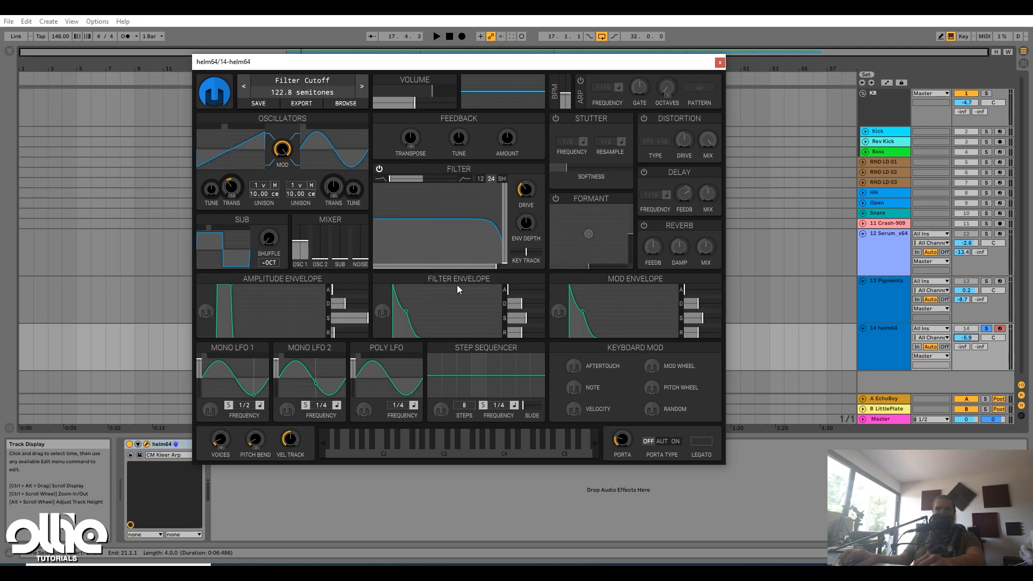
Lower the filter cutoff slightly and fine-tune it while the pattern plays
left_click_drag(499, 270, 492, 267)
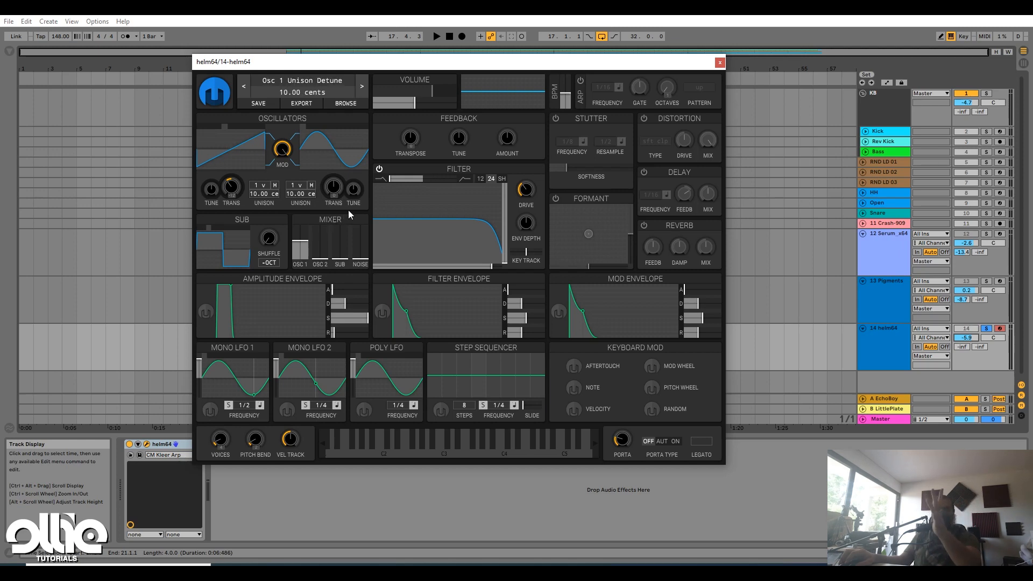
key("space")
left_click_drag(492, 268, 492, 267)
key("space")
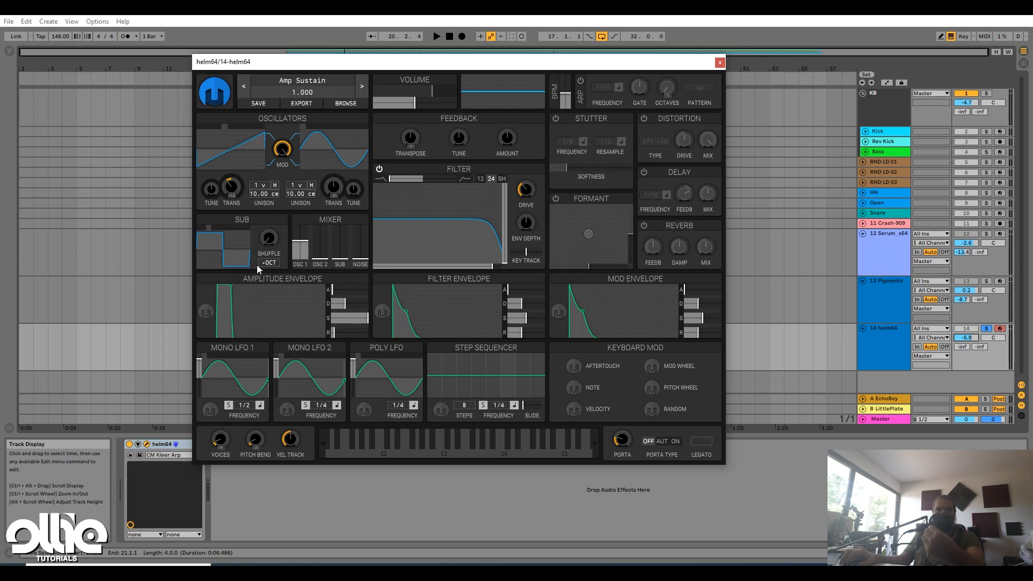
Enable the formant filter and shift its XY point slightly off centre during playback
left_click(556, 199)
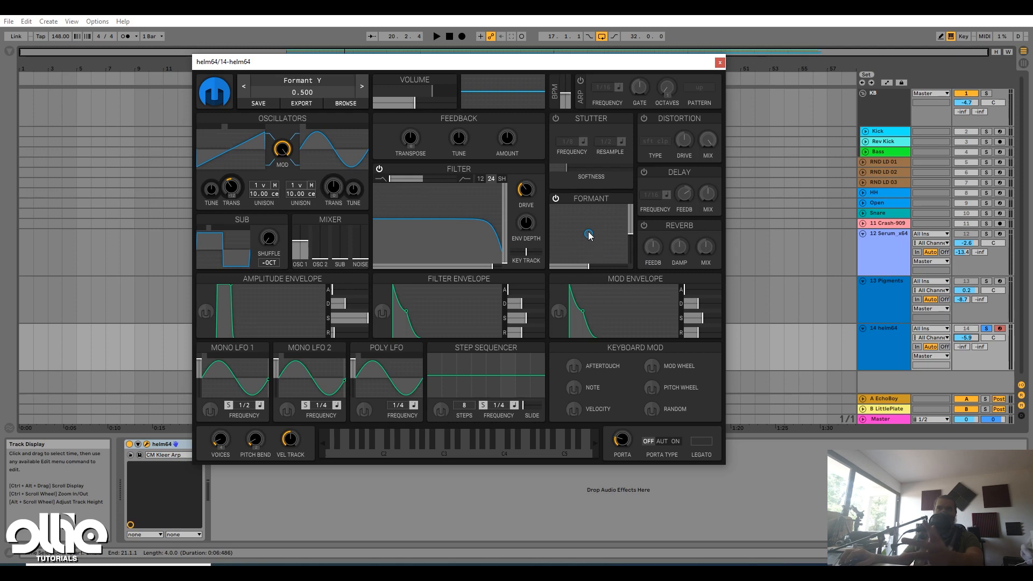
key("space")
mouse_move(590, 236)
left_mouse_down()
mouse_move(619, 218)
mouse_move(552, 223)
mouse_move(526, 268)
mouse_move(615, 288)
mouse_move(660, 207)
mouse_move(535, 198)
mouse_move(543, 279)
mouse_move(600, 222)
mouse_move(584, 234)
mouse_move(593, 240)
left_mouse_up()
key("space")
Modulate the Formant Y with Mono LFO 1 at about 0.568
double_click(632, 234)
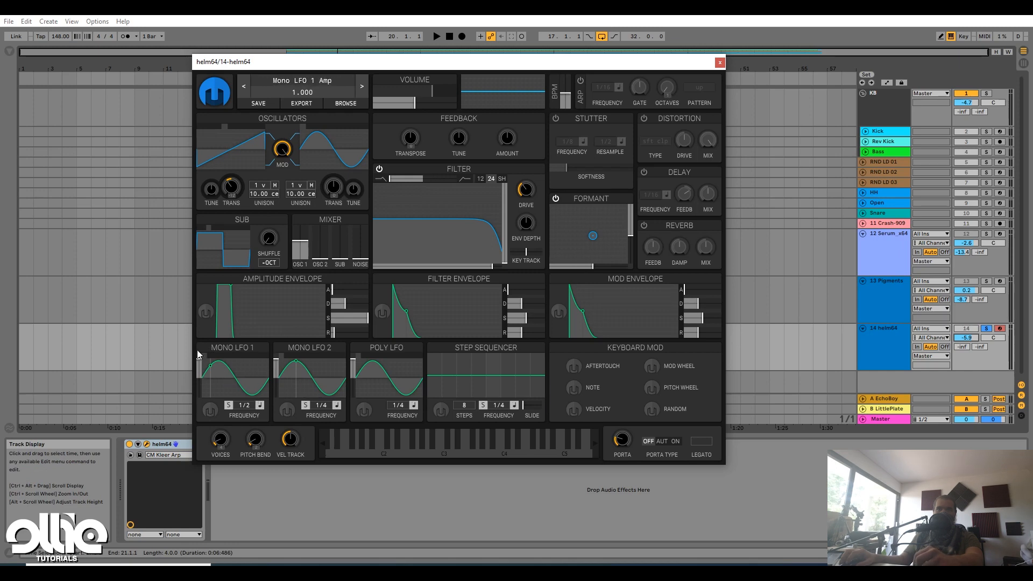
left_click(209, 412)
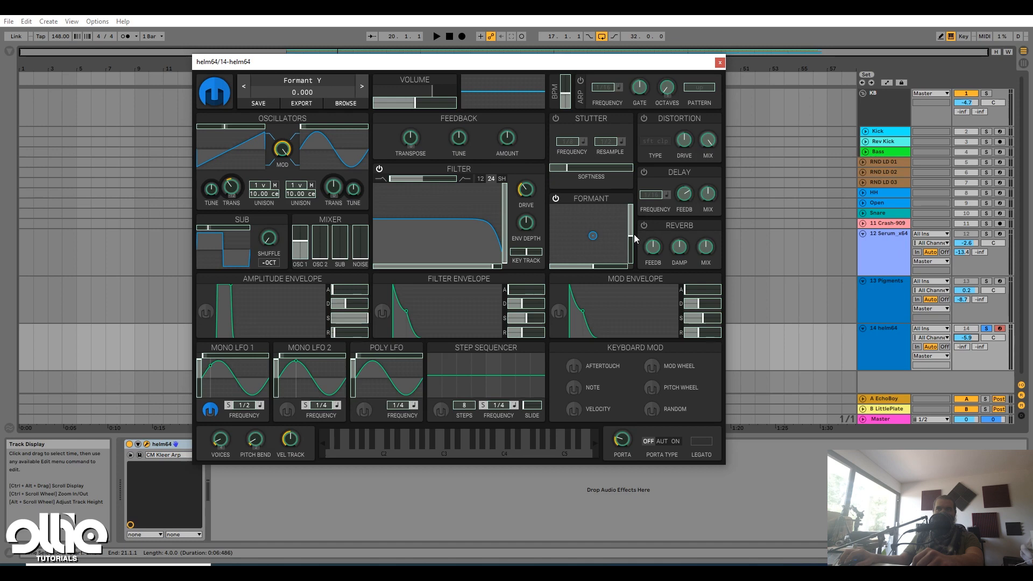
left_click_drag(632, 235, 632, 234)
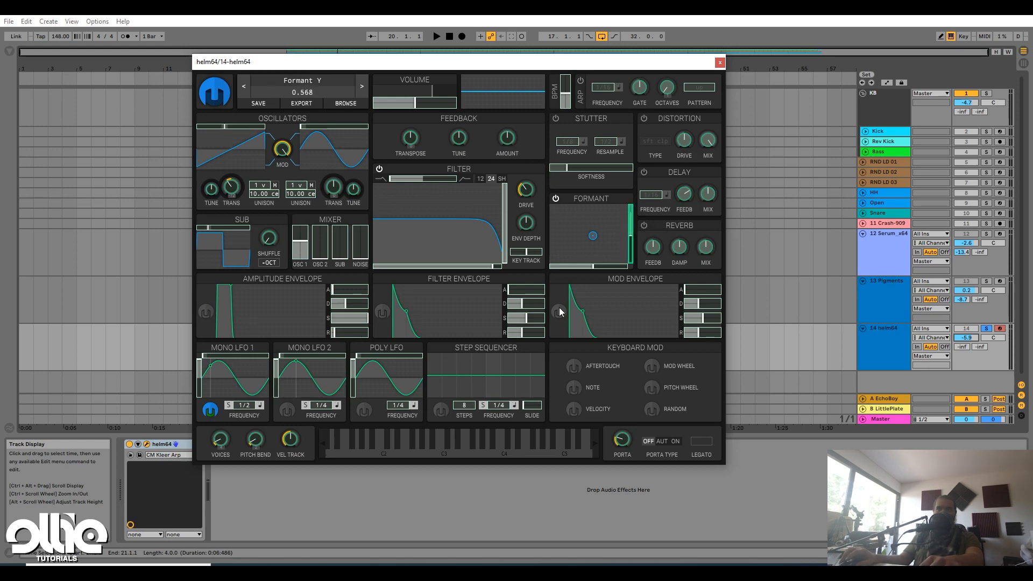
Assign Mono LFO 2 as a modulation source for the Formant X position
left_click(280, 413)
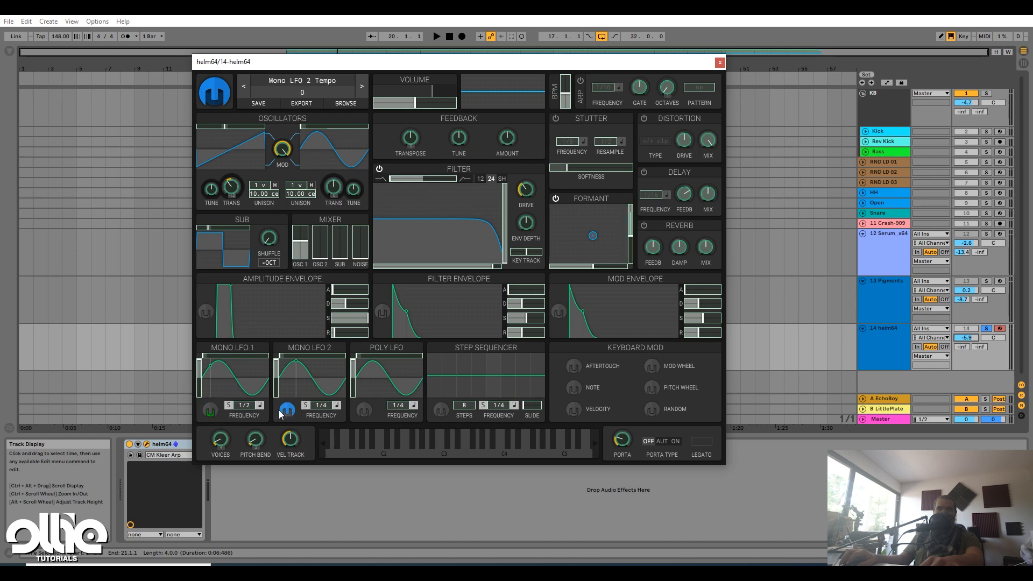
left_click_drag(587, 268, 588, 268)
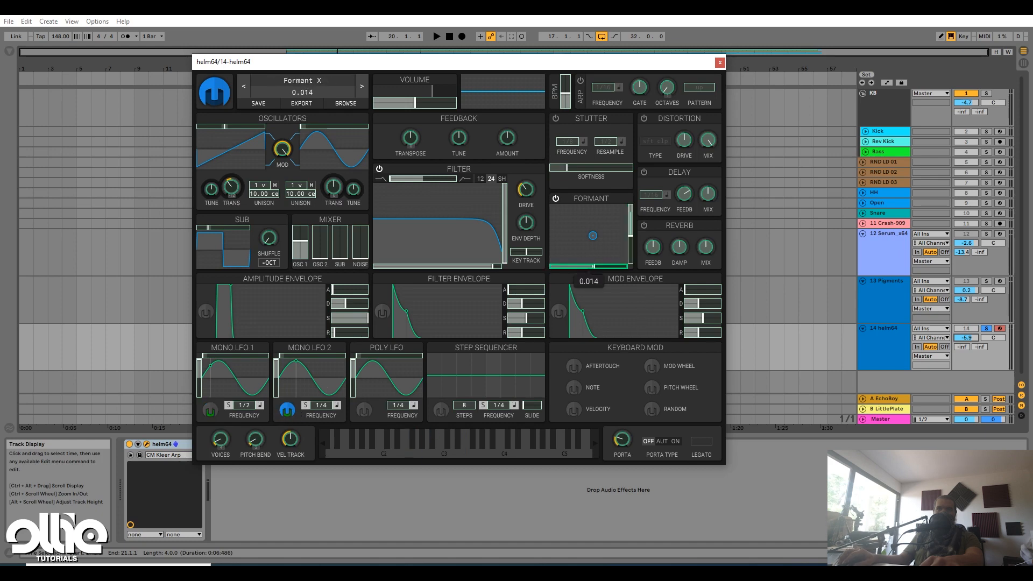
left_click(286, 411)
Set Mono LFO 1 and Mono LFO 2 to a 4/1 rate and nudge the formant XY point during playback
left_click_drag(238, 409, 238, 398)
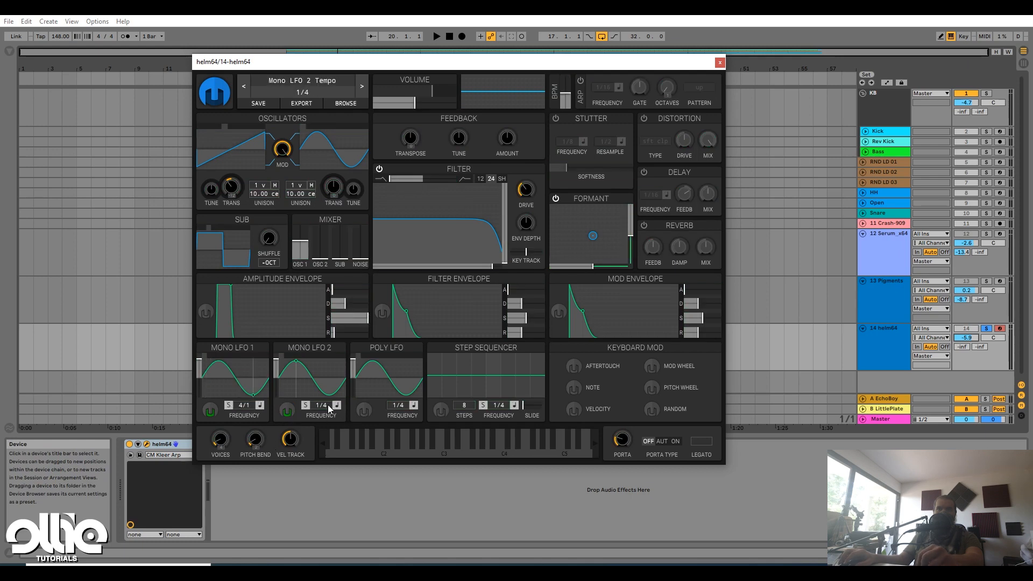
left_click_drag(321, 405, 321, 400)
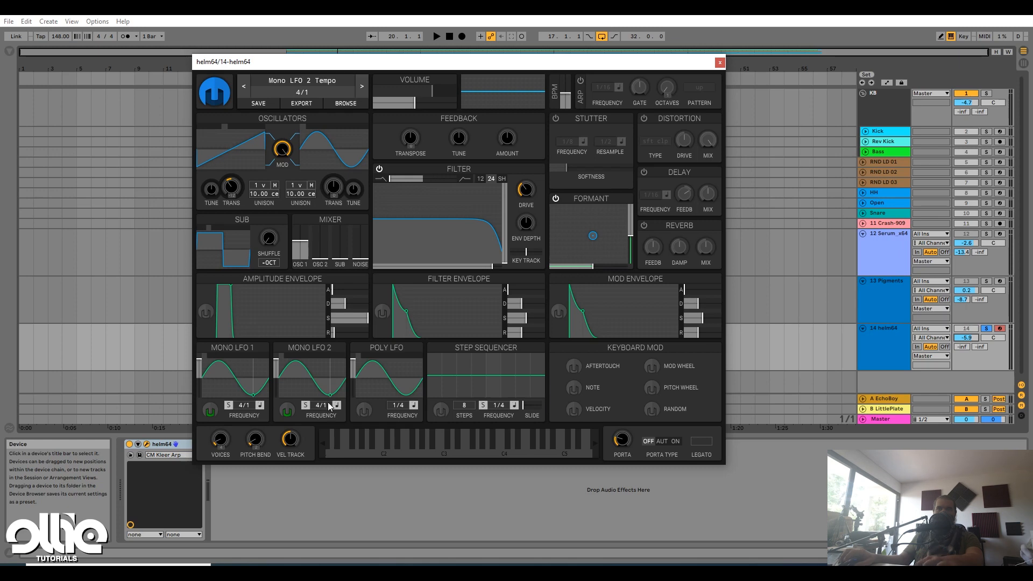
key("space")
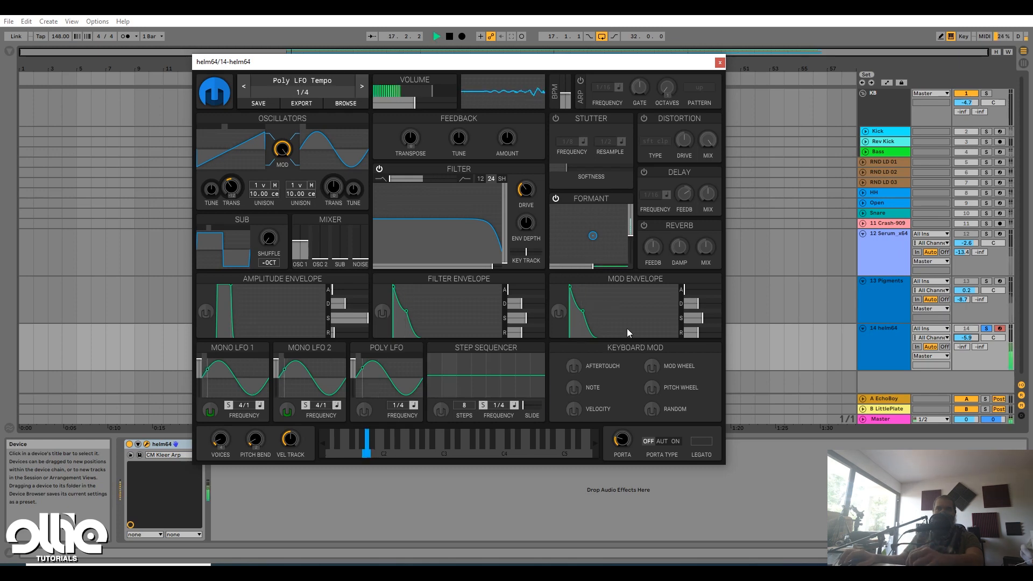
left_click_drag(593, 235, 590, 237)
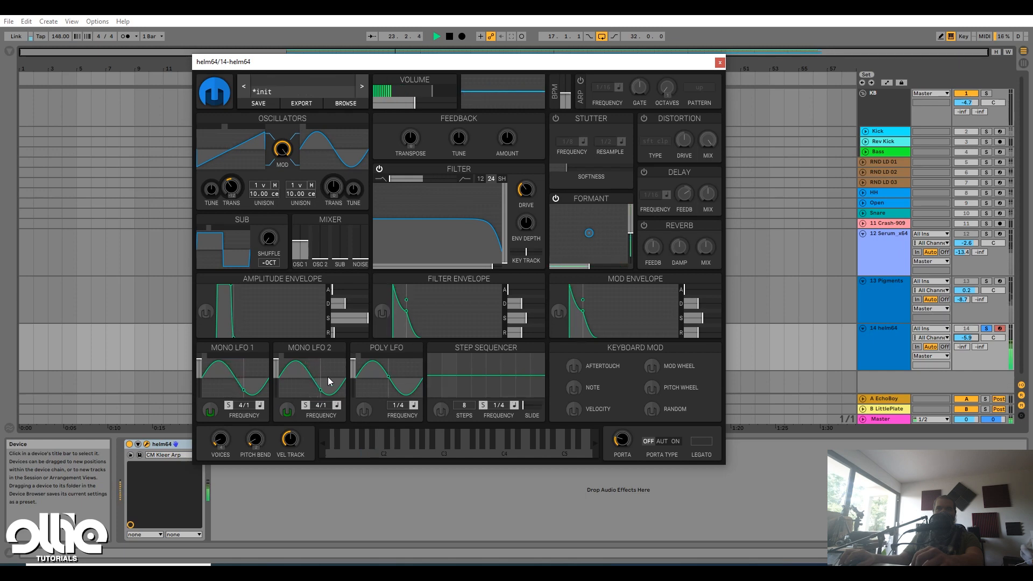
key("space")
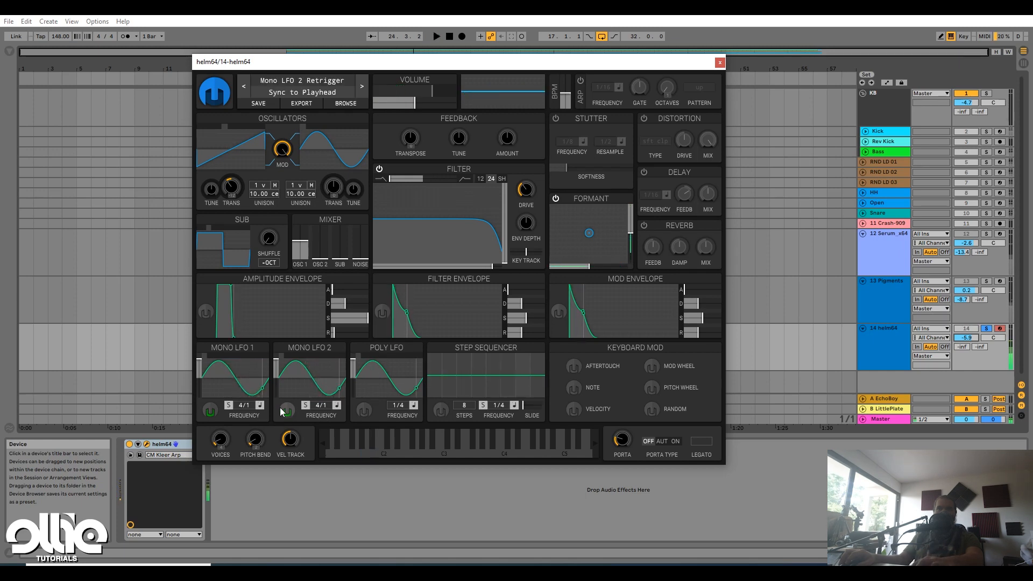
Rework Mono LFO 2's formant modulation by ear, settling the Formant X amount at about 0.495
left_click(287, 411)
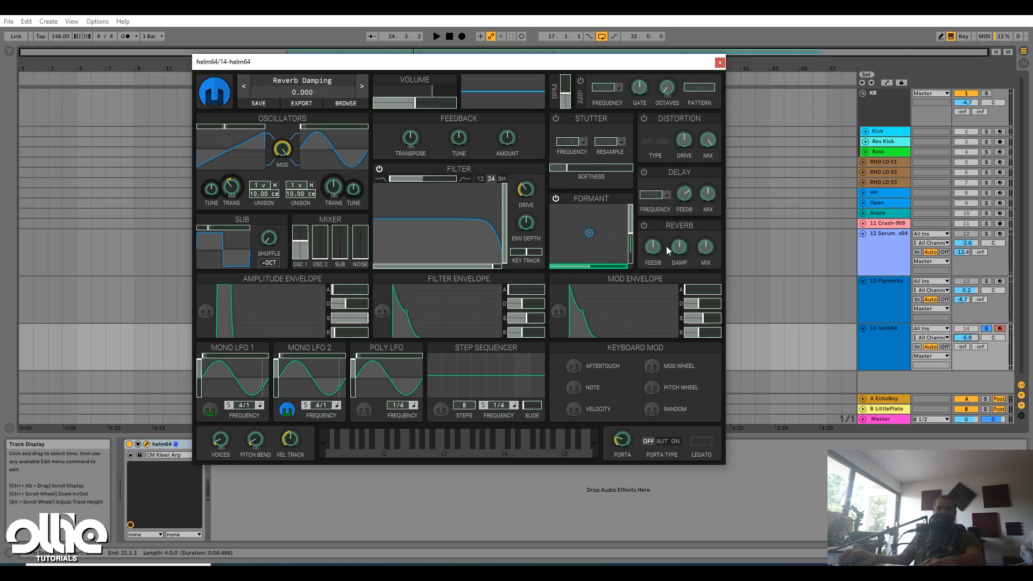
left_click_drag(631, 233, 631, 234)
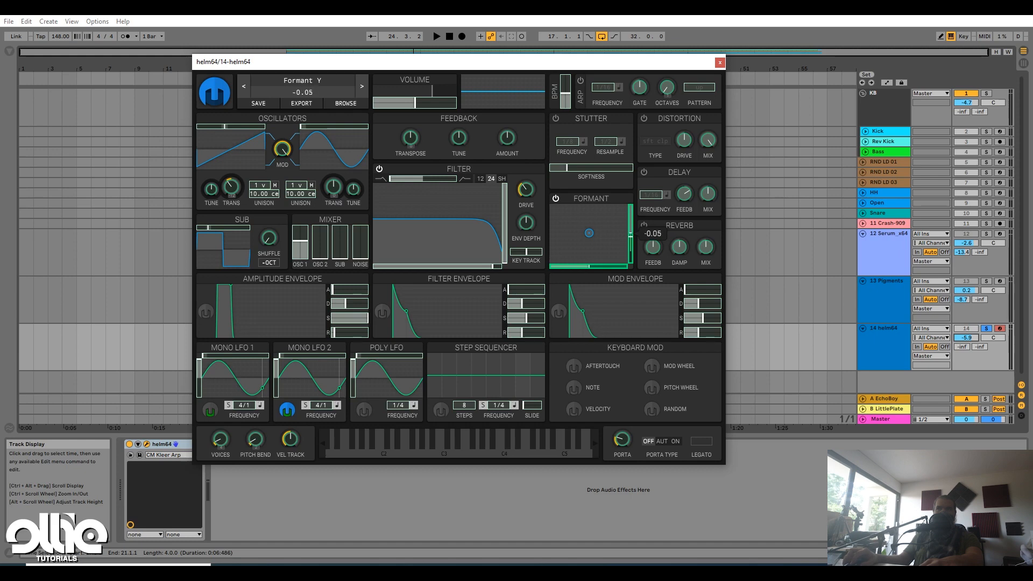
key("space")
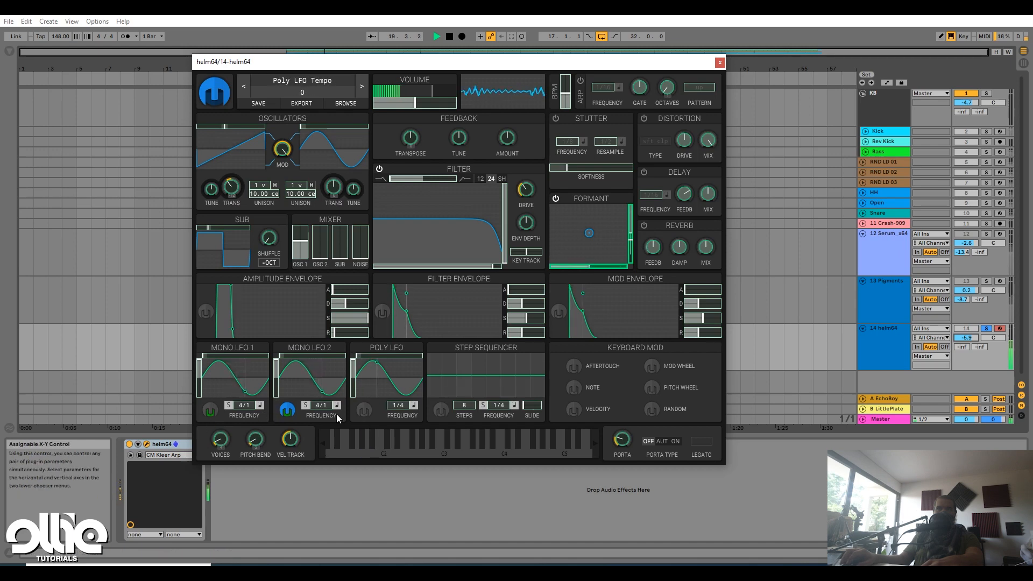
key("space")
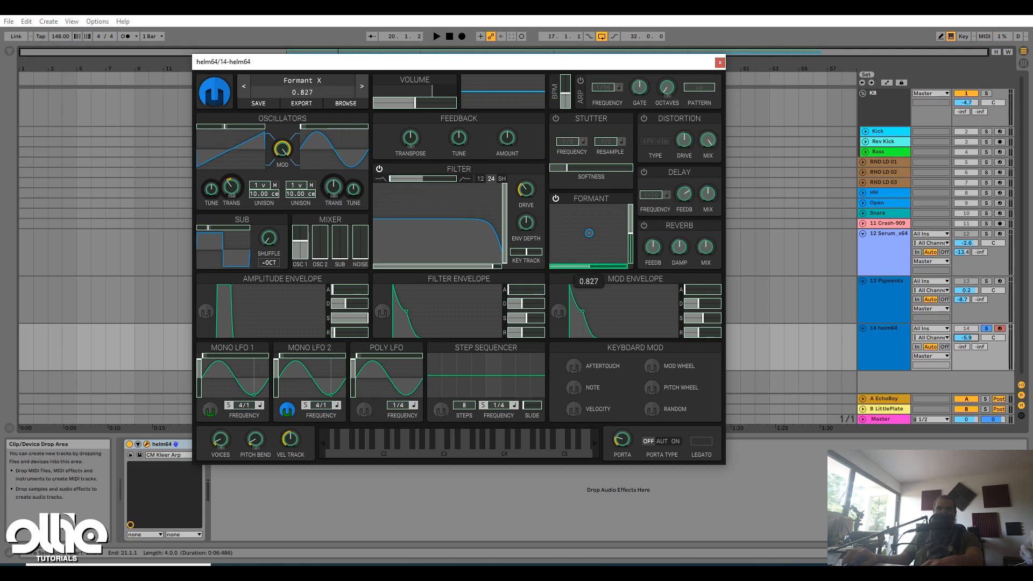
key("space")
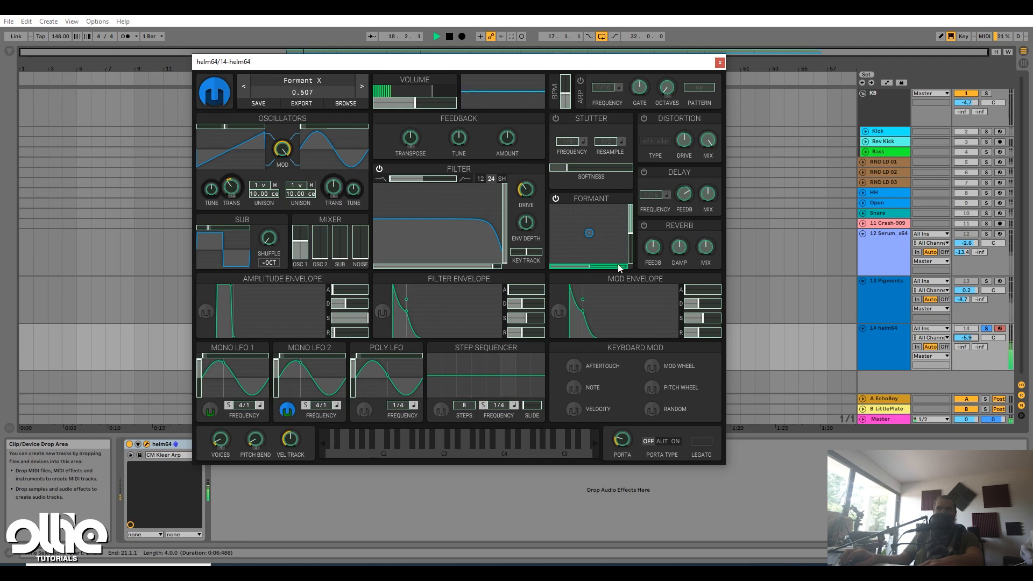
mouse_move(589, 266)
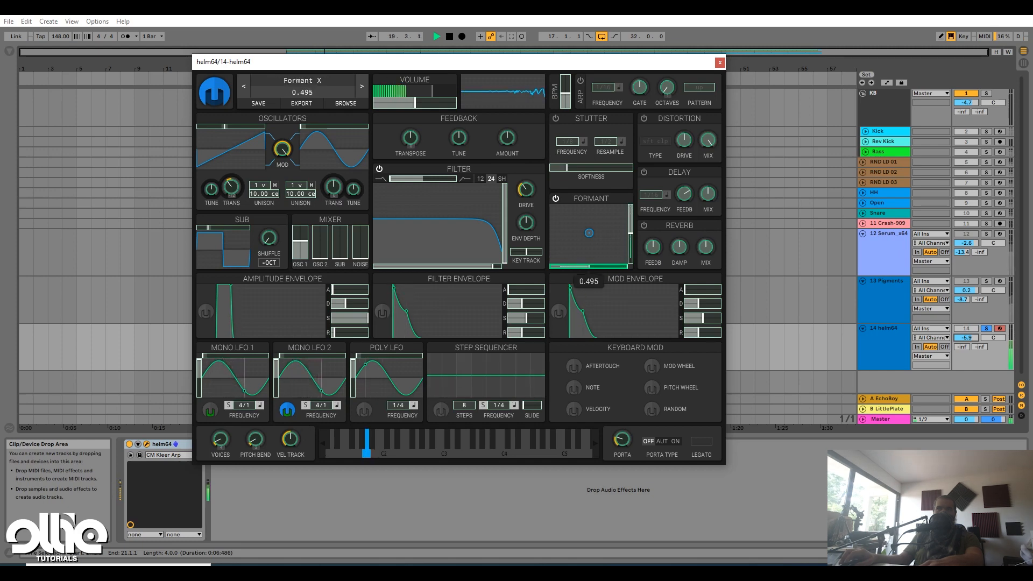
key("space")
Set Mono LFO 1's Formant Y modulation to about 0.454 and fine-tune the XY point while the pattern plays
left_click(210, 411)
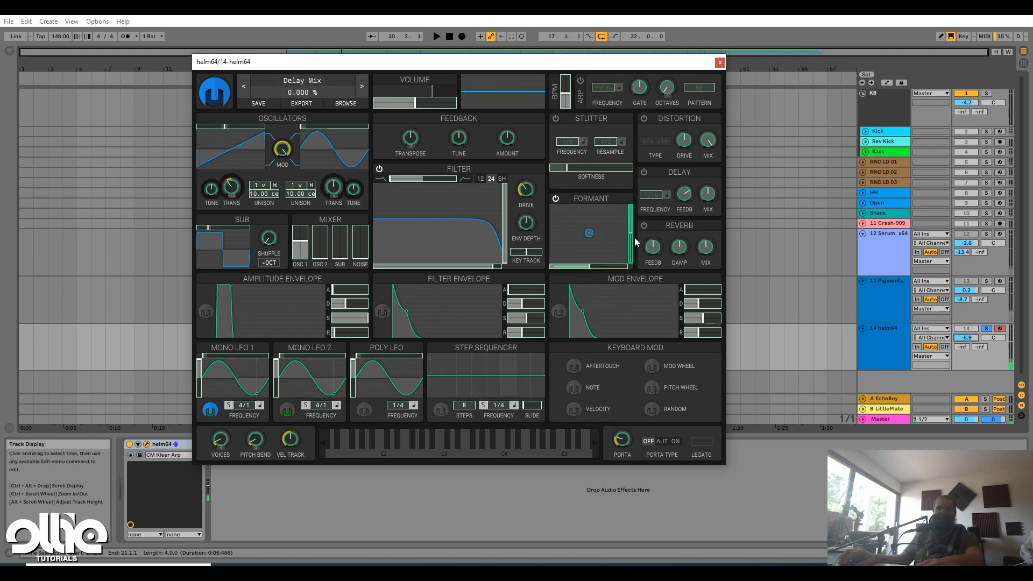
left_click_drag(596, 235, 592, 236)
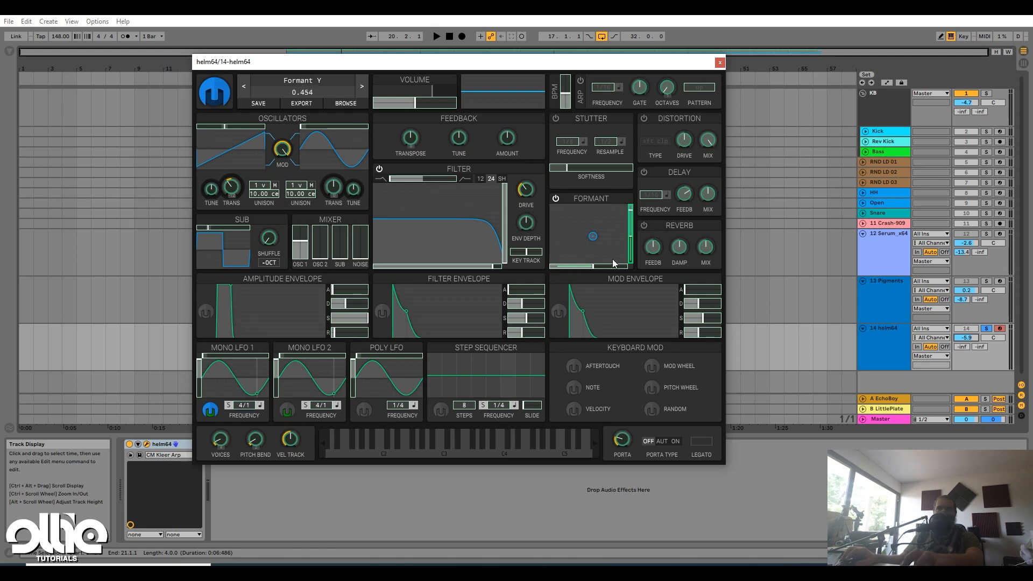
key("space")
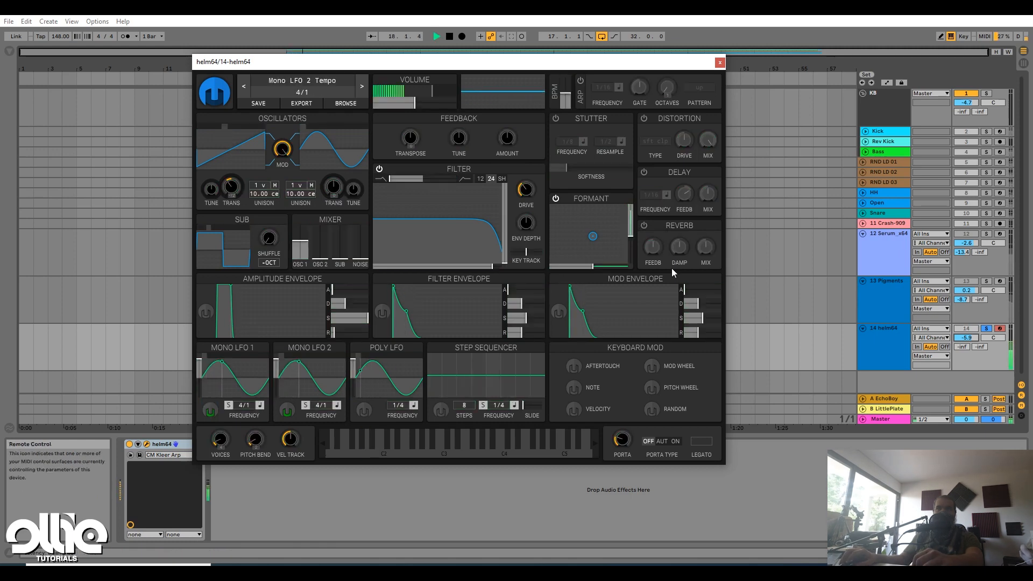
left_click_drag(593, 235, 591, 234)
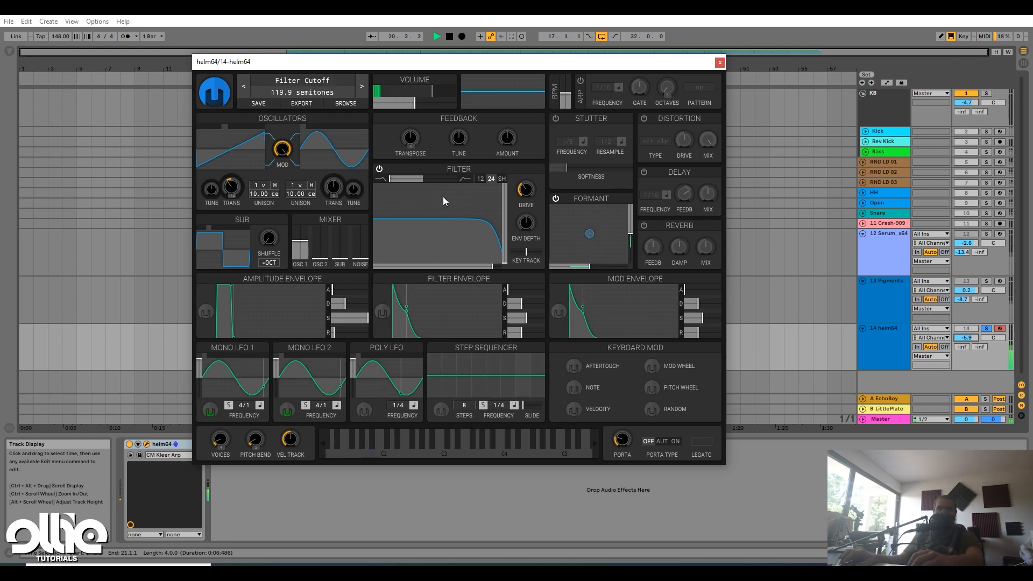
key("space")
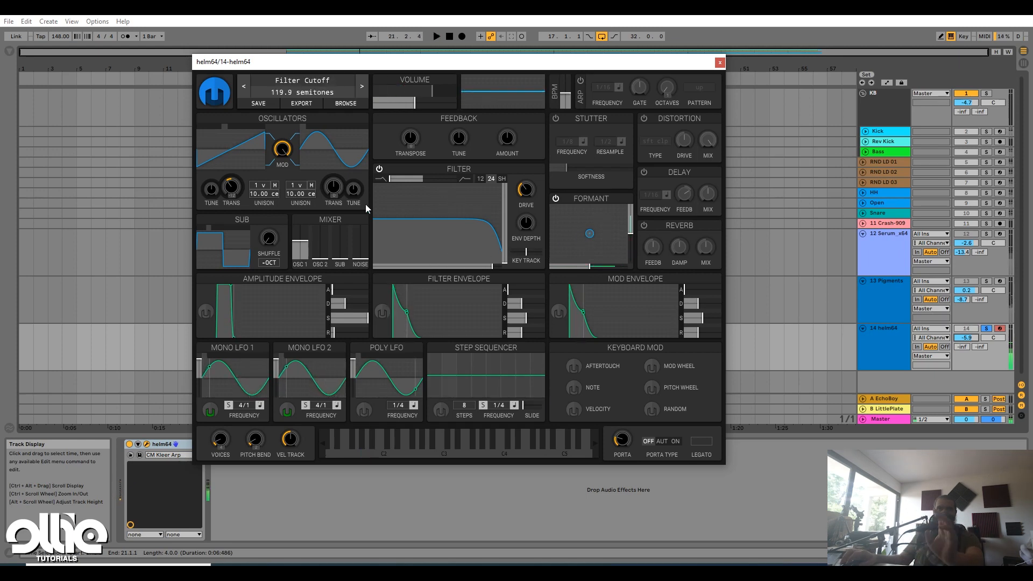
Clear the browser's Helm search, add the Phazor(x64) VST after Helm on its track and audition it
left_click(9, 52)
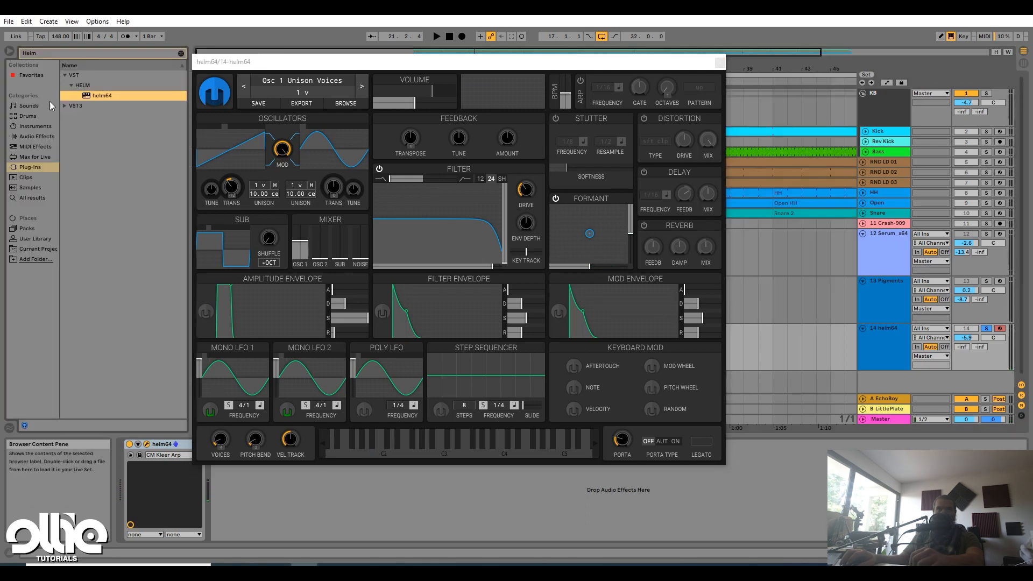
left_click(66, 74)
left_click(181, 54)
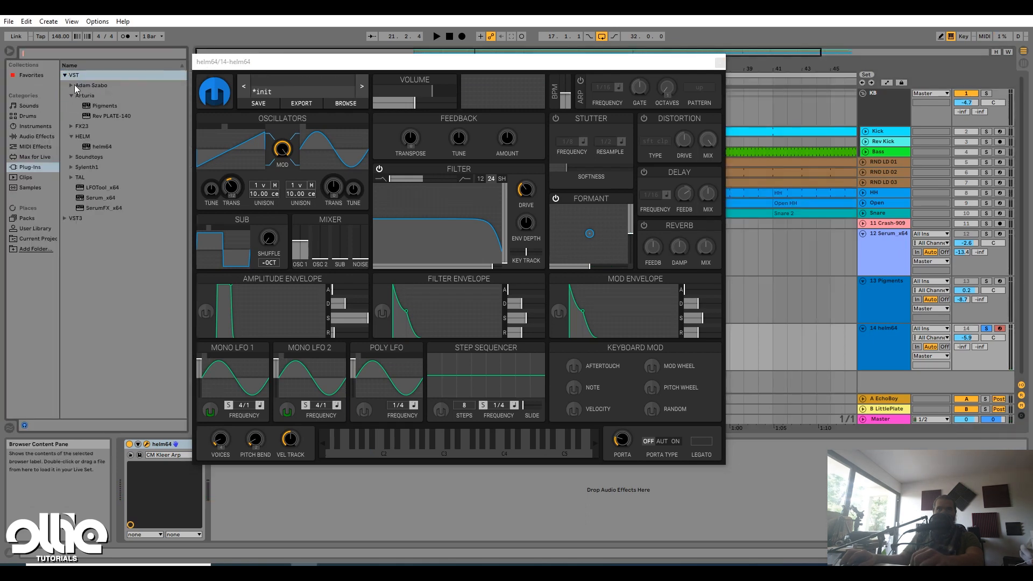
left_click(67, 86)
left_click(70, 85)
left_click_drag(105, 98, 309, 472)
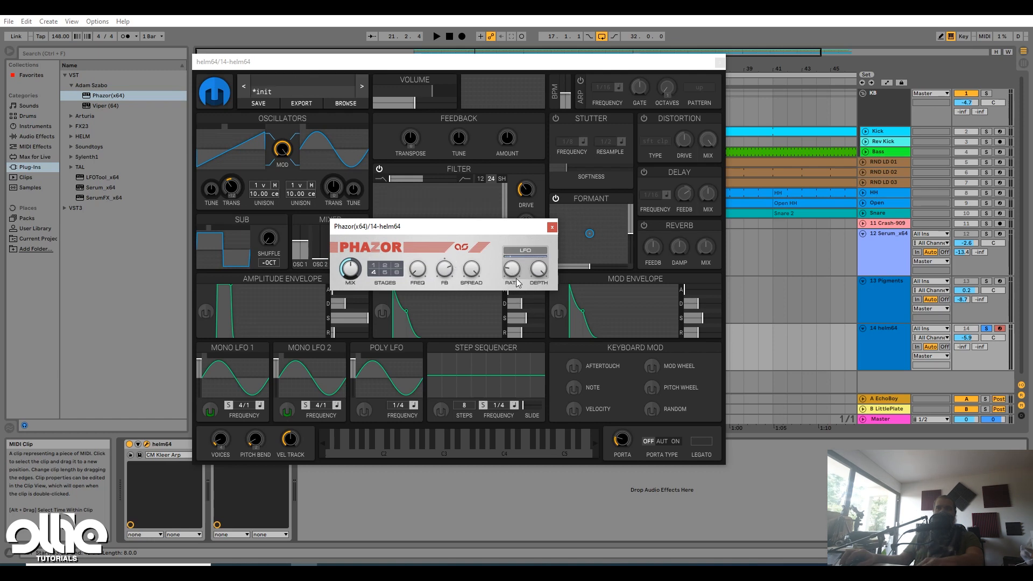
key("space")
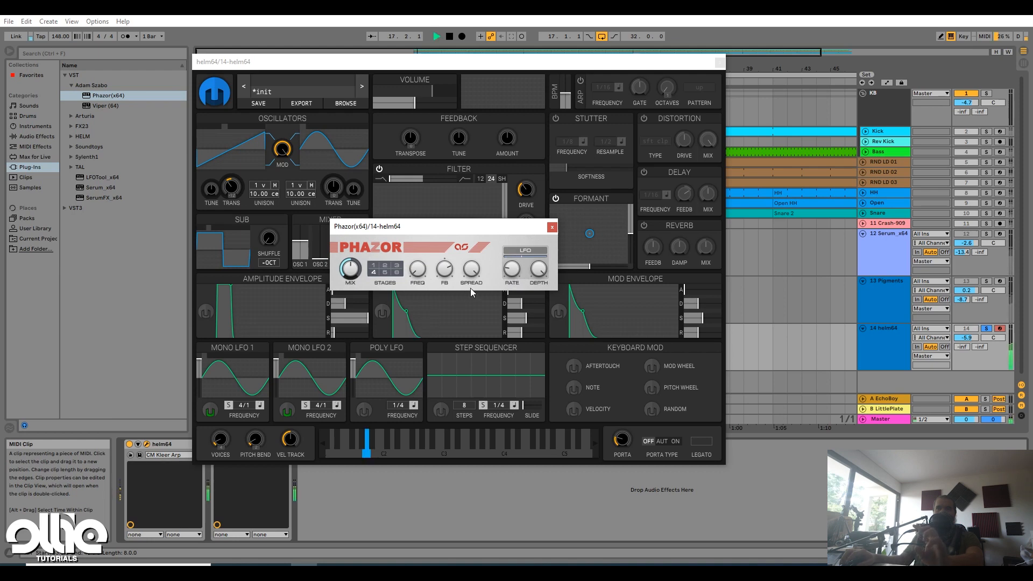
left_click_drag(484, 226, 547, 204)
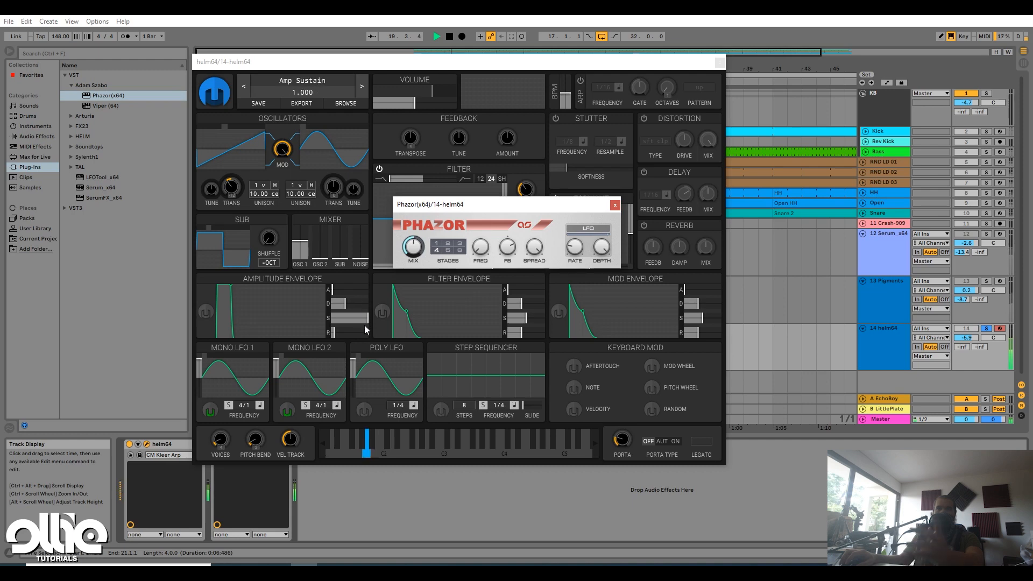
key("space")
Remove the sustain from Helm's amplitude envelope, shorten its decay to about 0.419 secs and play the pattern
left_click_drag(364, 319, 204, 321)
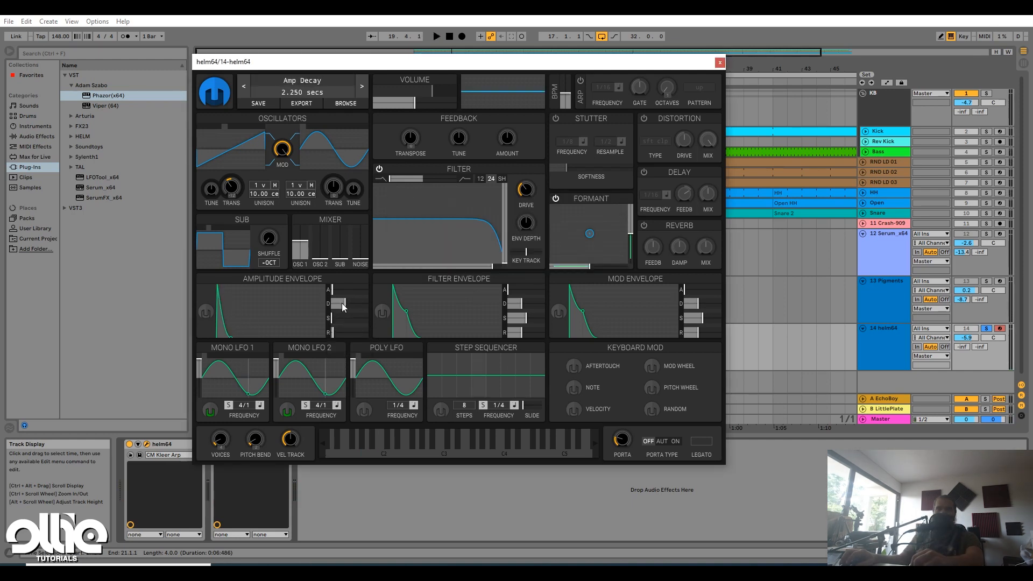
left_click_drag(345, 305, 340, 311)
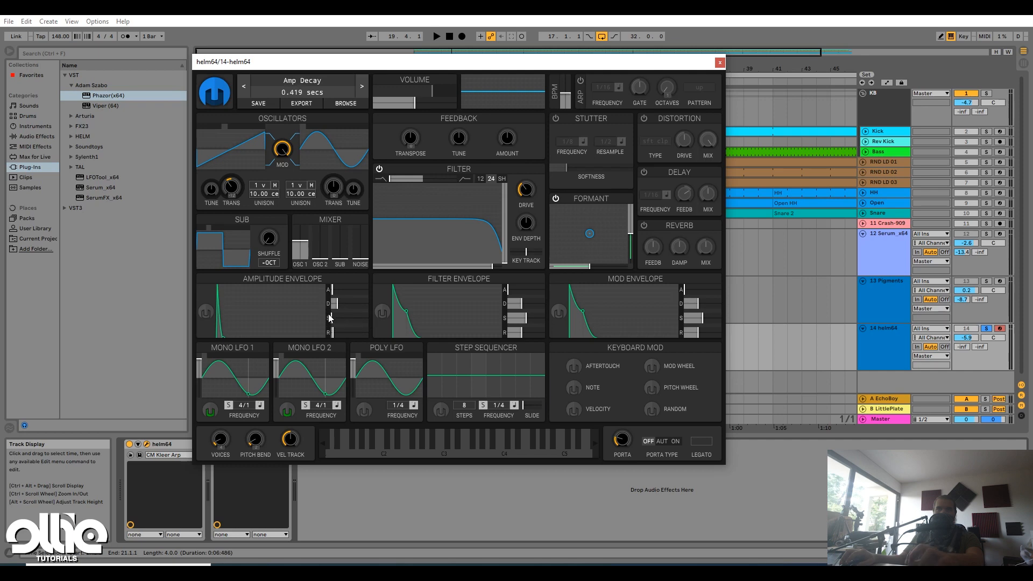
key("space")
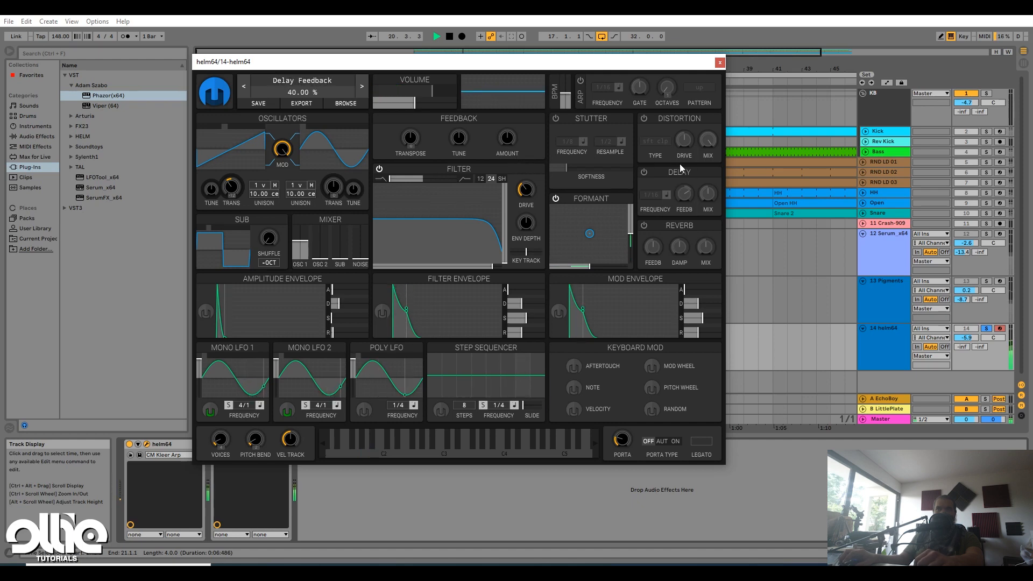
key("space")
Enable Helm's delay with a 0.031 secs unsynced time and 39.60 % mix, and modulate its frequency with Mono LFO 1
left_click(645, 172)
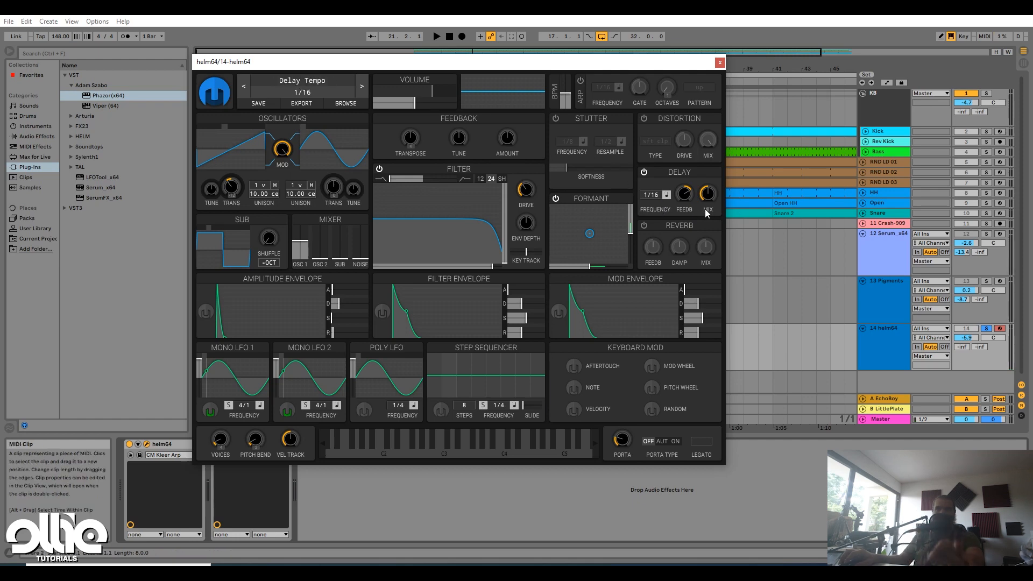
left_click(667, 195)
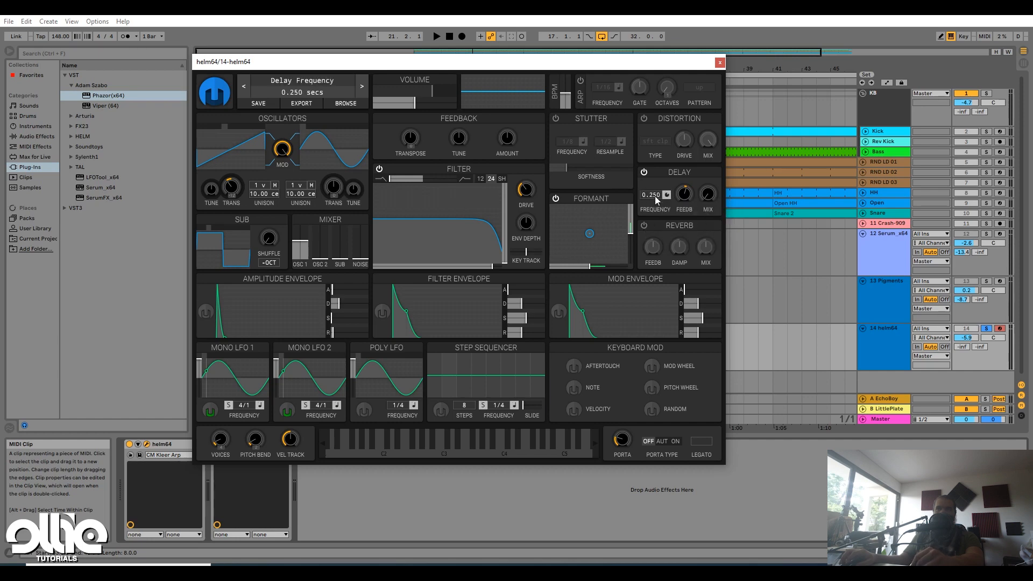
left_click(210, 412)
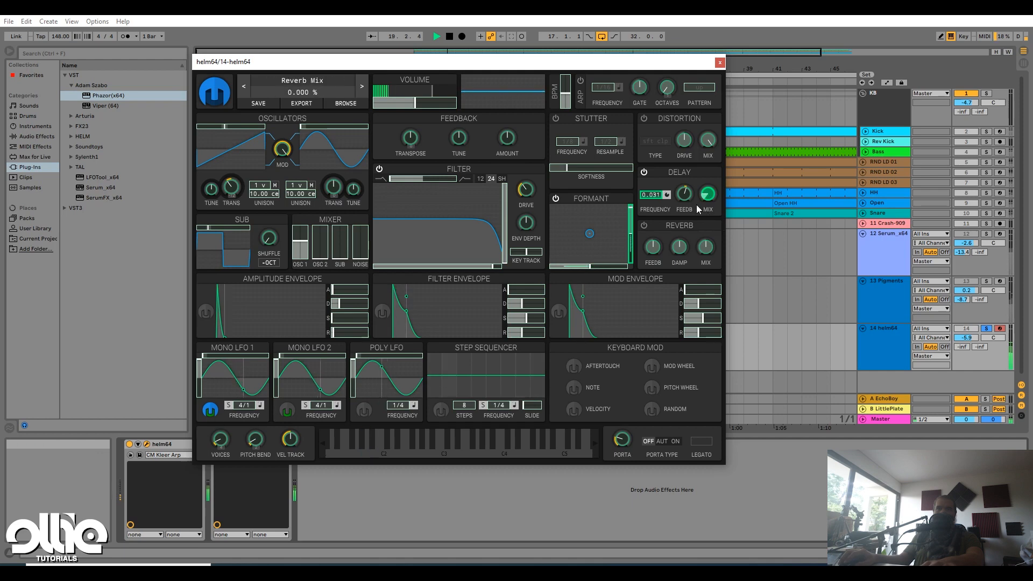
left_click(211, 411)
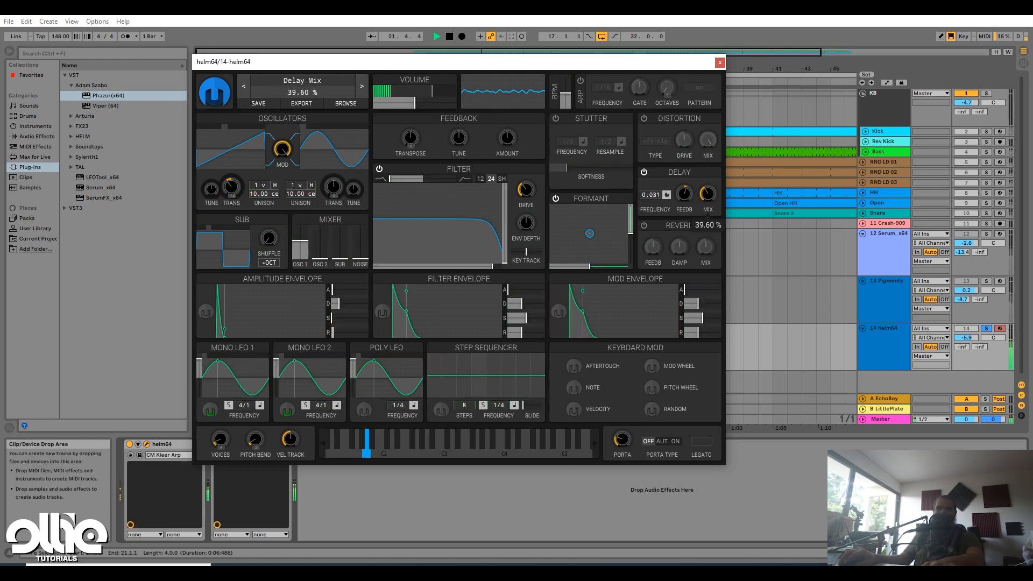
Fine-tune the delay time to about 0.033 secs, lower its mix to 22.40 % and revisit Mono LFO 1's delay modulation
left_click_drag(652, 196, 652, 199)
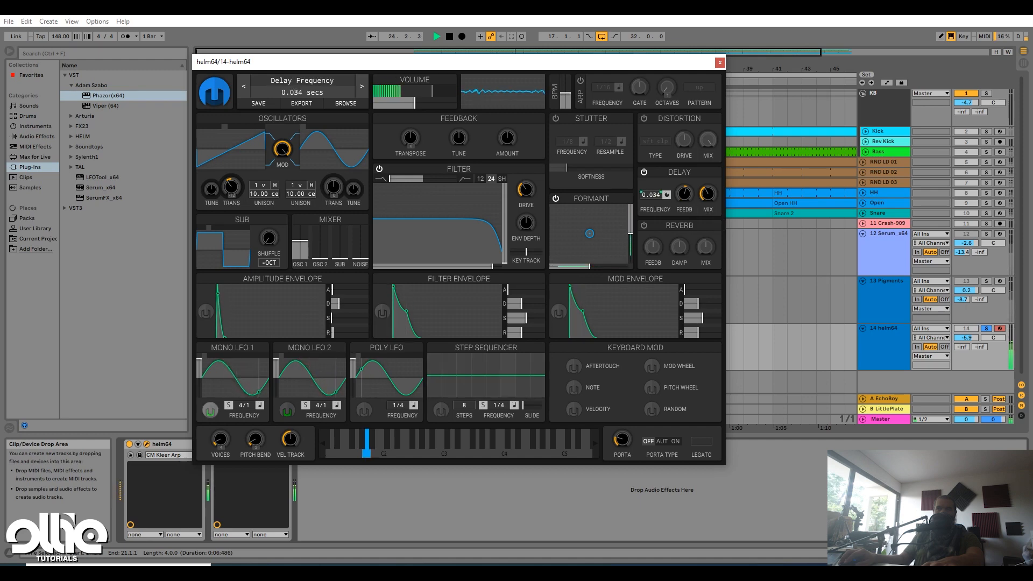
left_click_drag(708, 192, 708, 196)
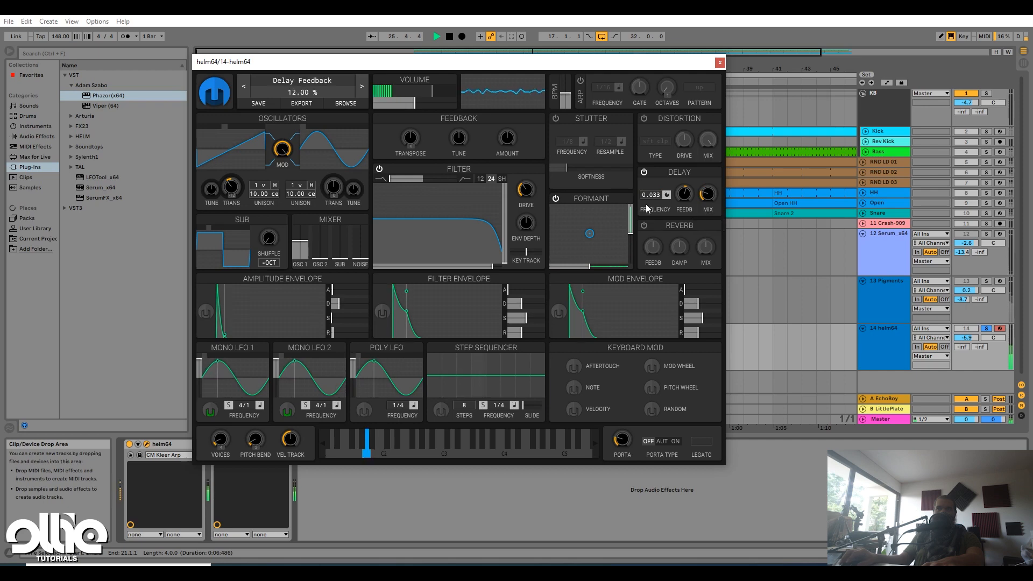
left_click(209, 411)
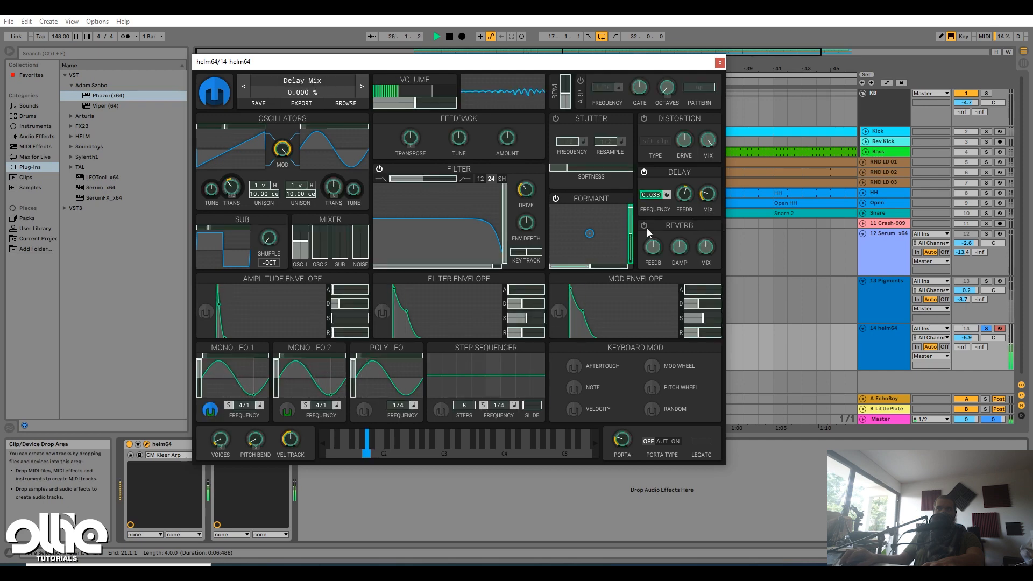
left_click(209, 411)
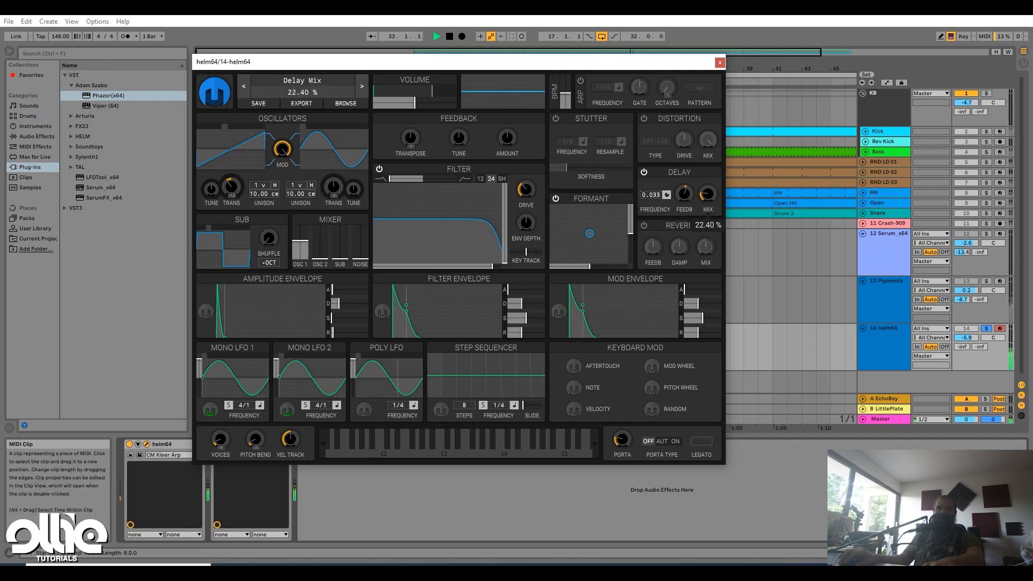
key("space")
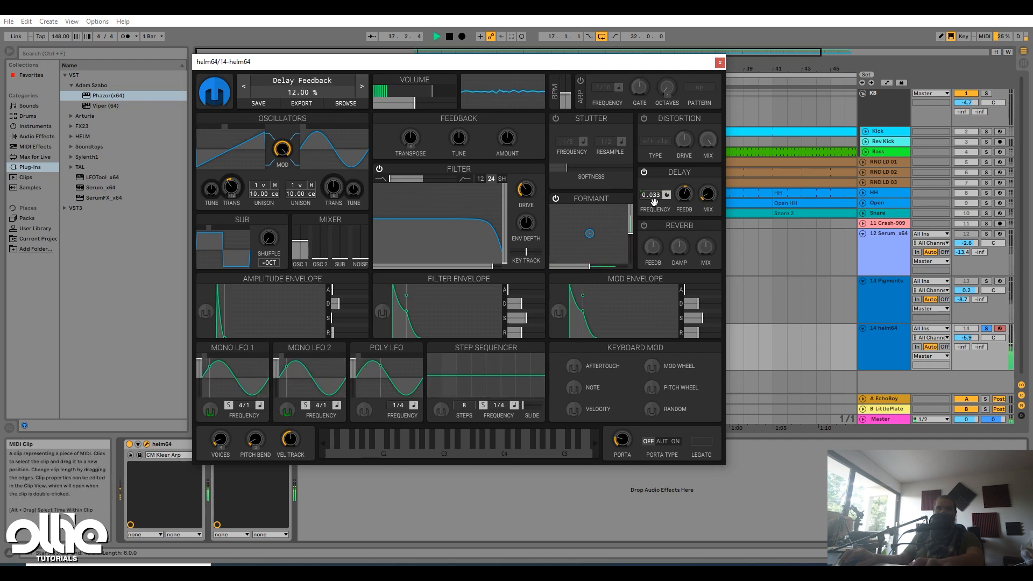
Shorten Helm's delay time to about 0.031 secs and reopen the Phazor(x64) plug-in window during playback
left_click_drag(653, 199, 708, 175)
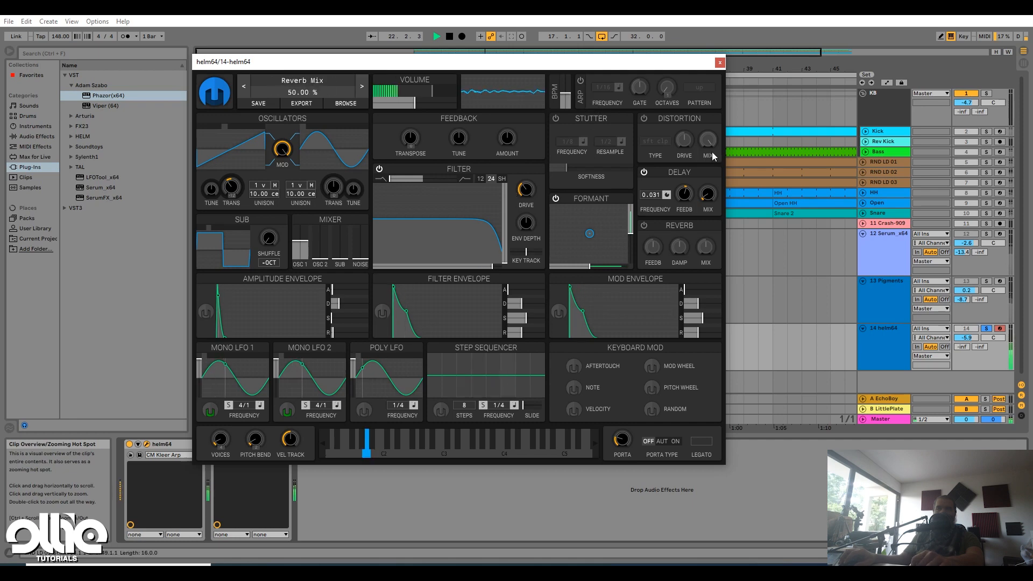
left_click_drag(416, 61, 509, 54)
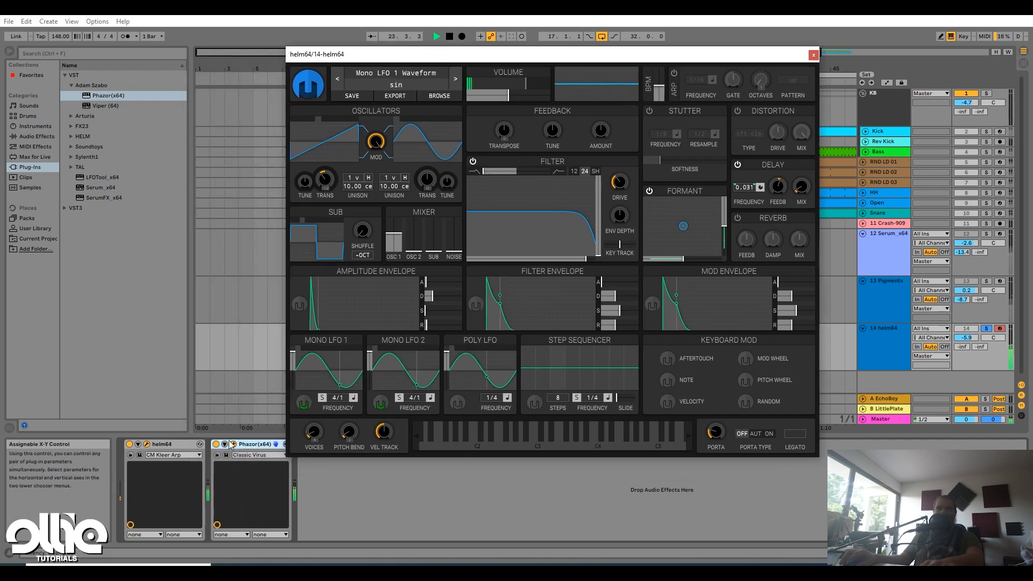
left_click(232, 443)
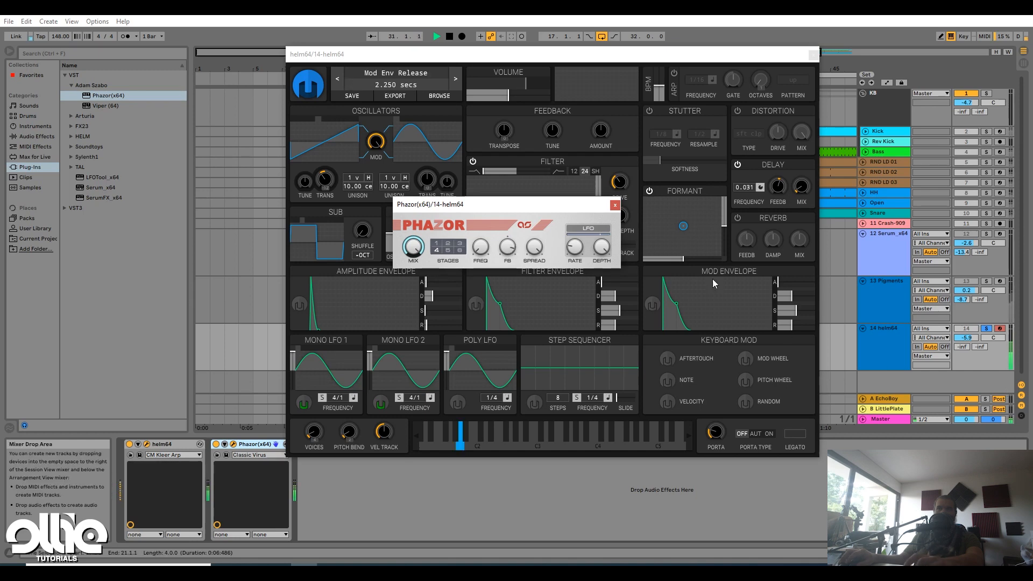
Search the audio effects for "EQ" and add EQ Eight after Phazor on the helm64 track
left_click(36, 137)
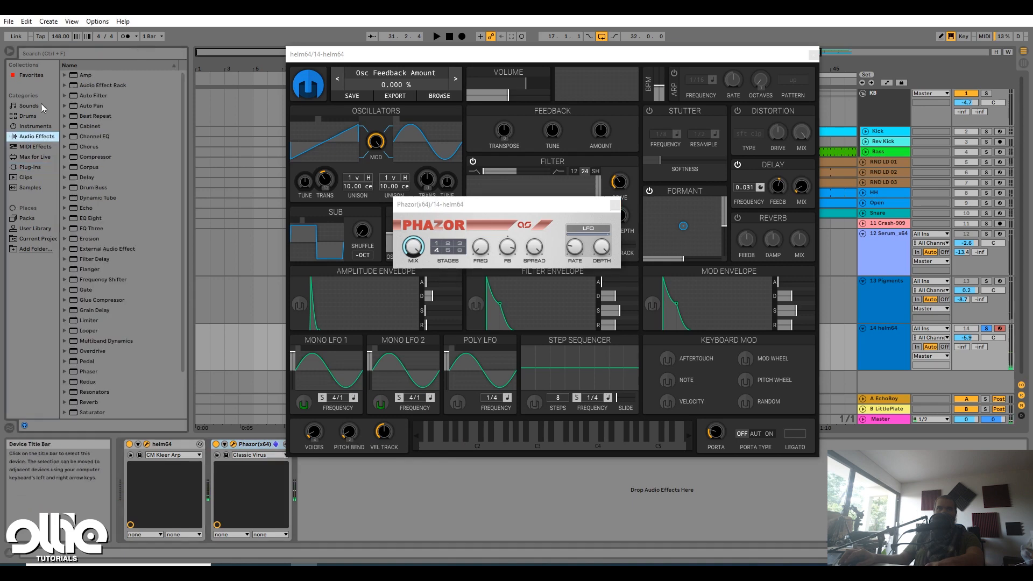
left_click(70, 51)
type("EQ")
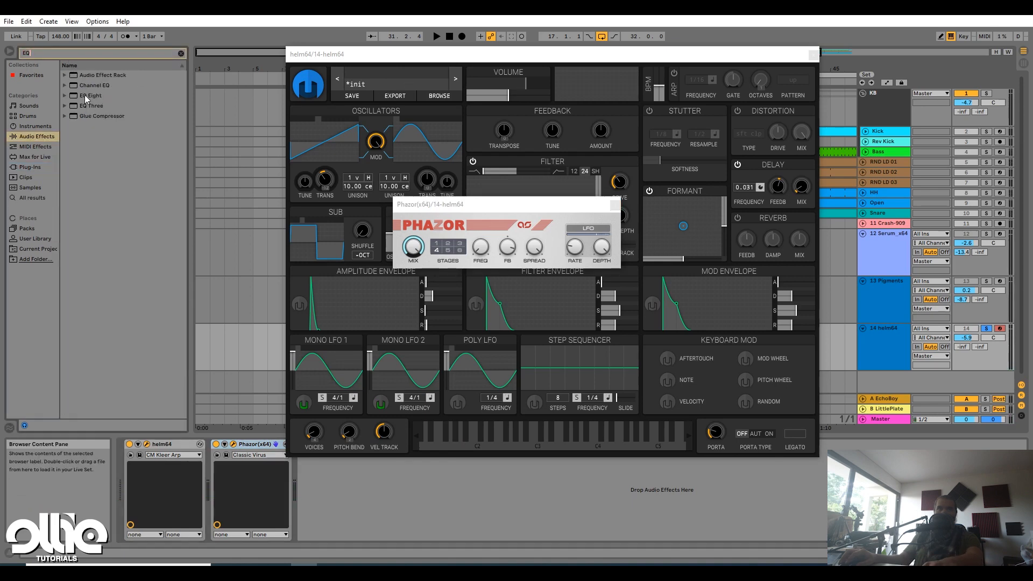
left_click_drag(86, 97, 401, 498)
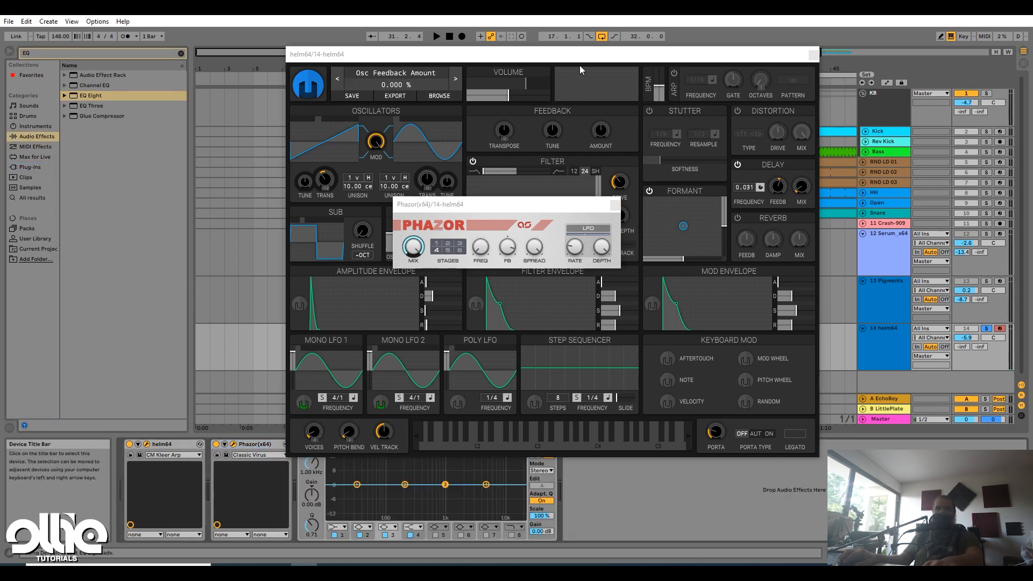
Make EQ Eight's first band a low cut at about 290 Hz and boost band 4 slightly at 5.50 kHz
left_click_drag(581, 56, 353, 29)
left_click(338, 527)
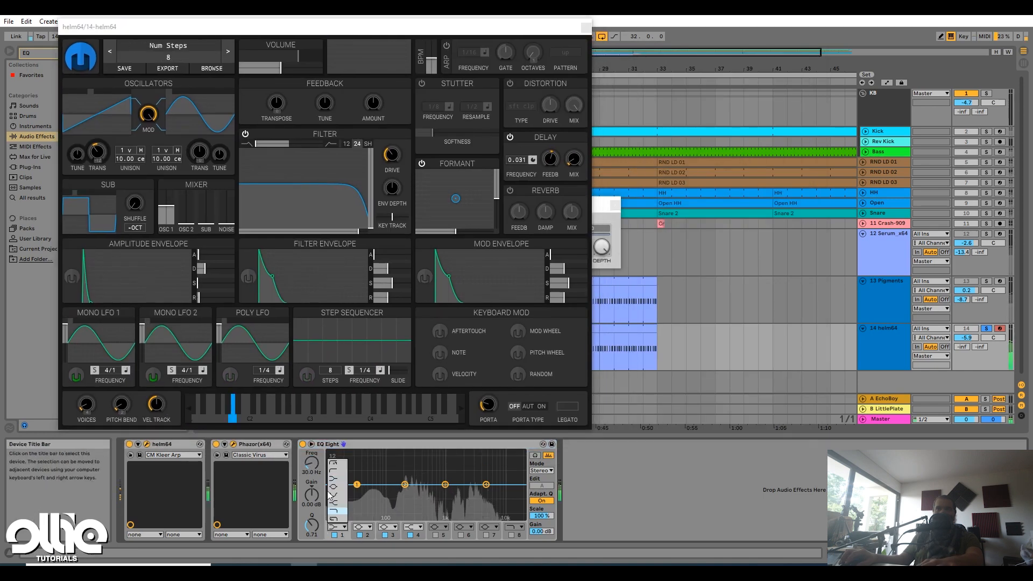
left_click(333, 511)
mouse_move(311, 473)
left_mouse_down()
mouse_move(311, 459)
mouse_move(309, 478)
left_mouse_up()
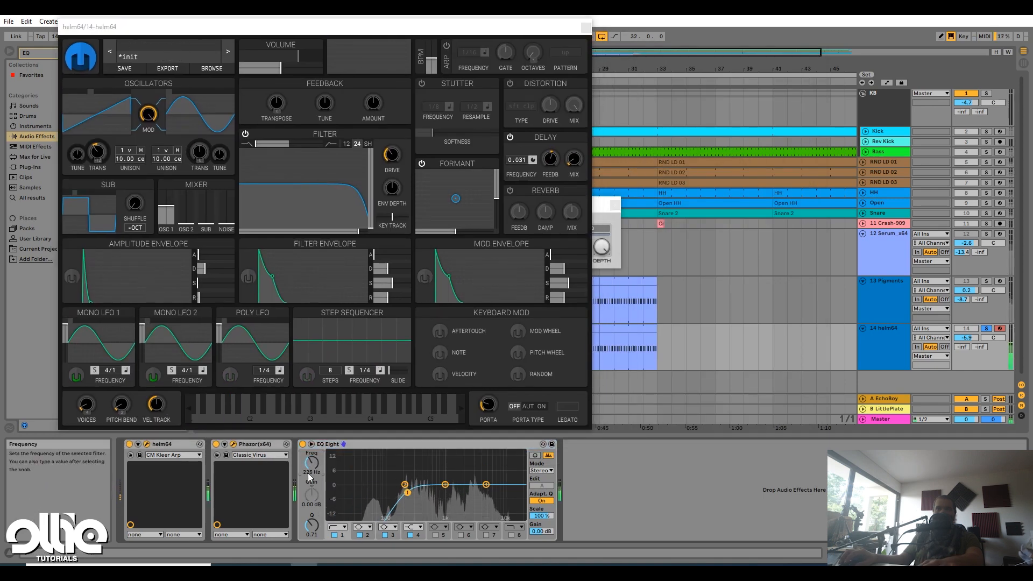
left_click_drag(409, 493, 416, 493)
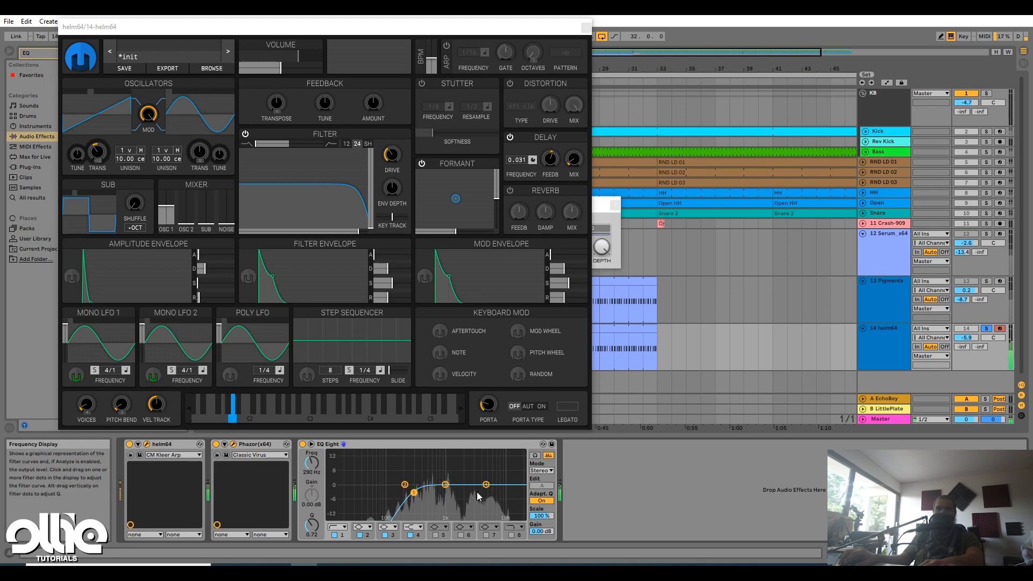
left_click_drag(485, 485, 488, 482)
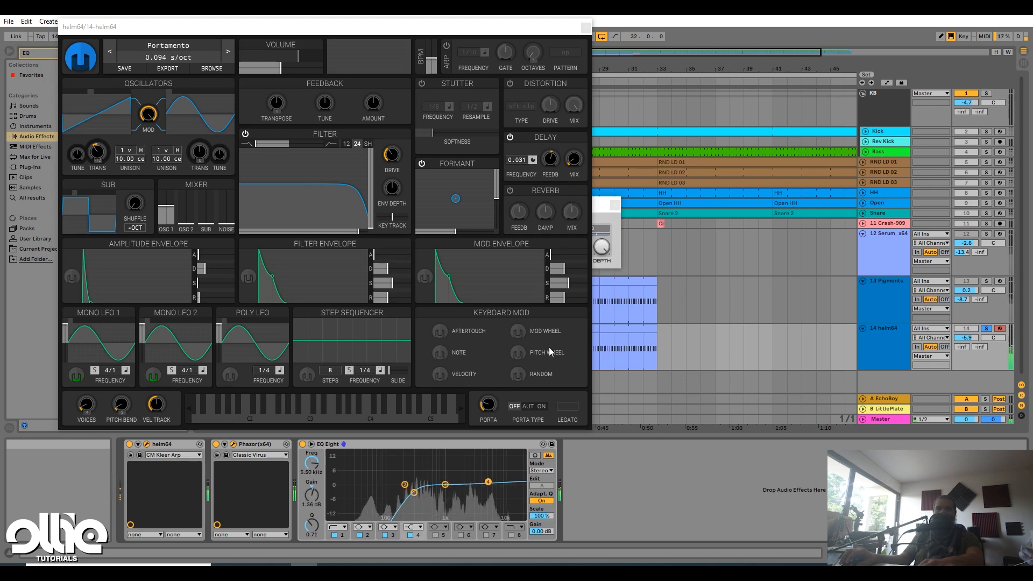
Try Helm's distortion with the Sine Fold type, varying its drive and mix while the pattern plays
left_click(511, 83)
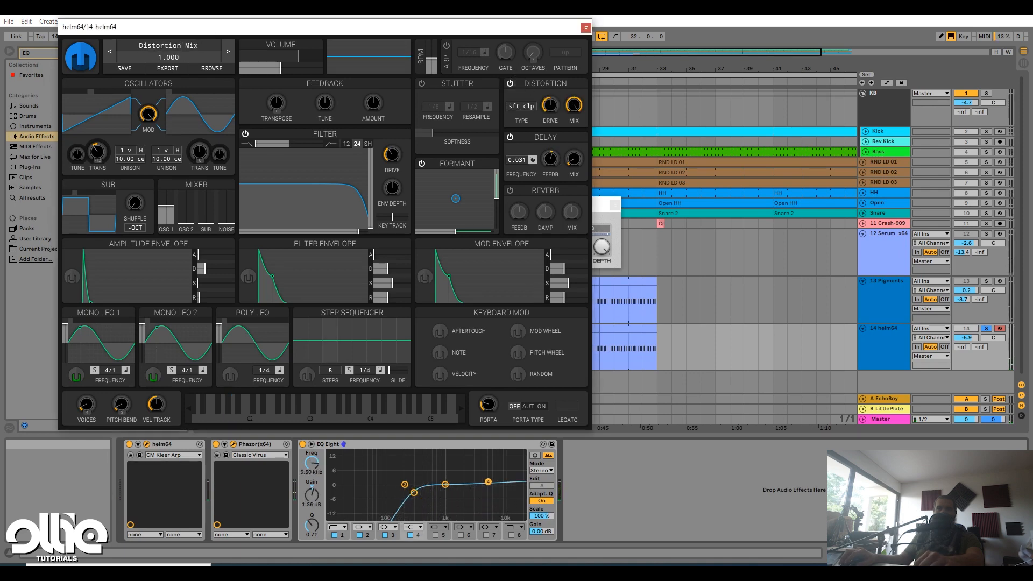
left_click(529, 107)
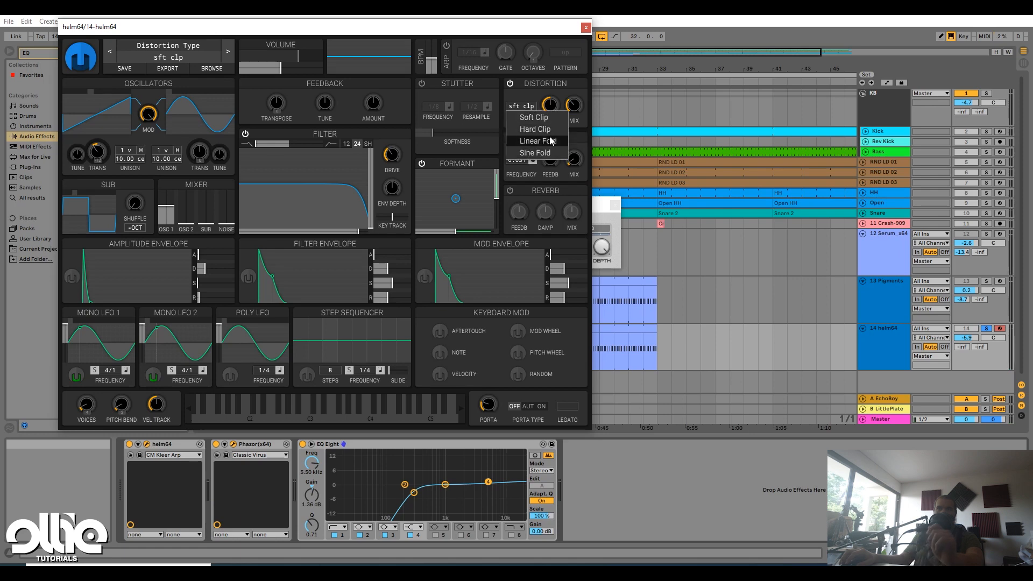
left_click(550, 152)
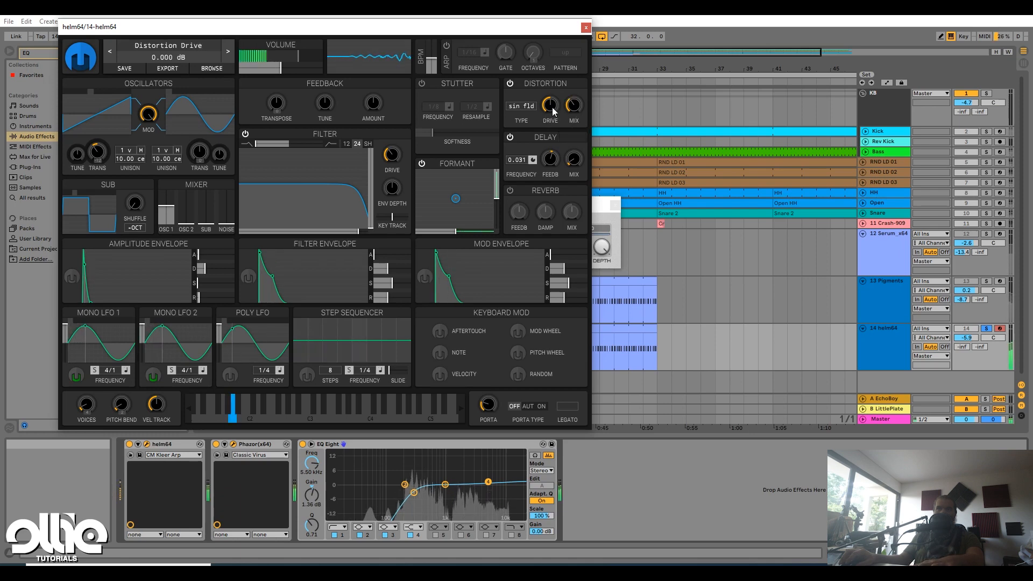
left_click_drag(554, 111, 568, 90)
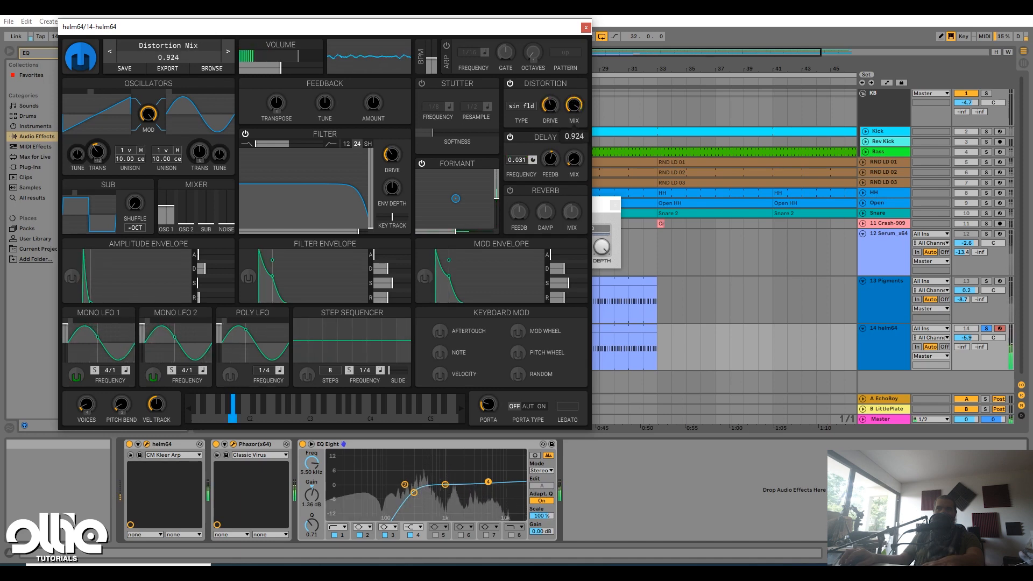
Try the Soft Clip distortion type in Helm and adjust its drive
left_click(512, 106)
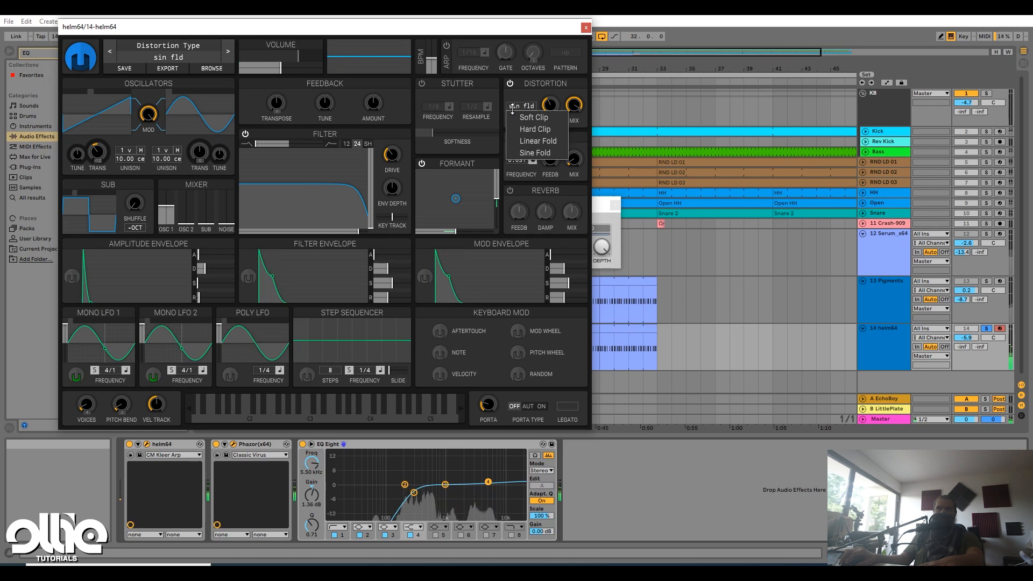
left_click(552, 119)
left_click_drag(549, 105, 550, 101)
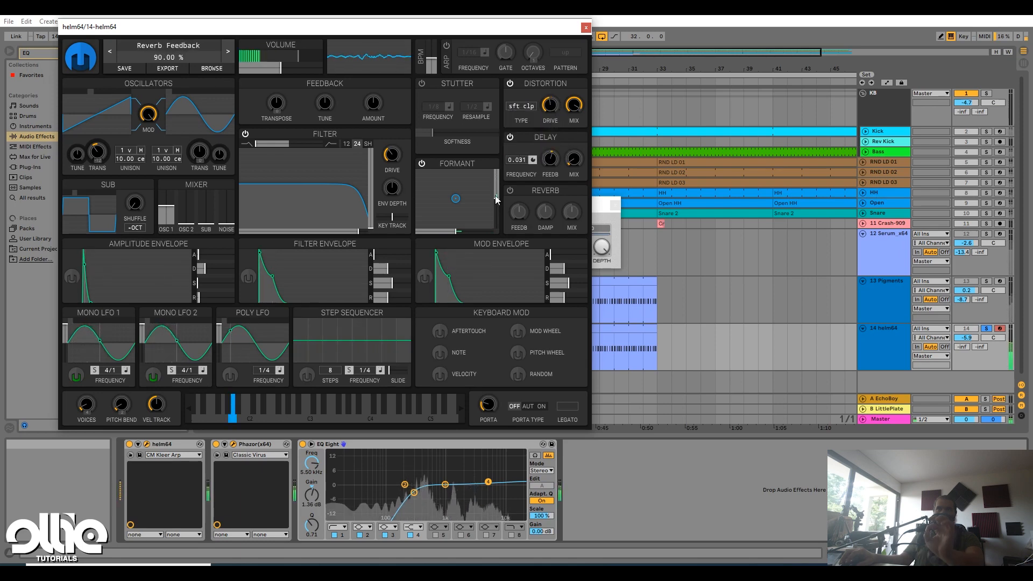
Set the helm64 track's EchoBoy send to -7.5 dB, move EQ Eight's low cut to 383 Hz and close both plug-in windows
left_click_drag(963, 347, 962, 337)
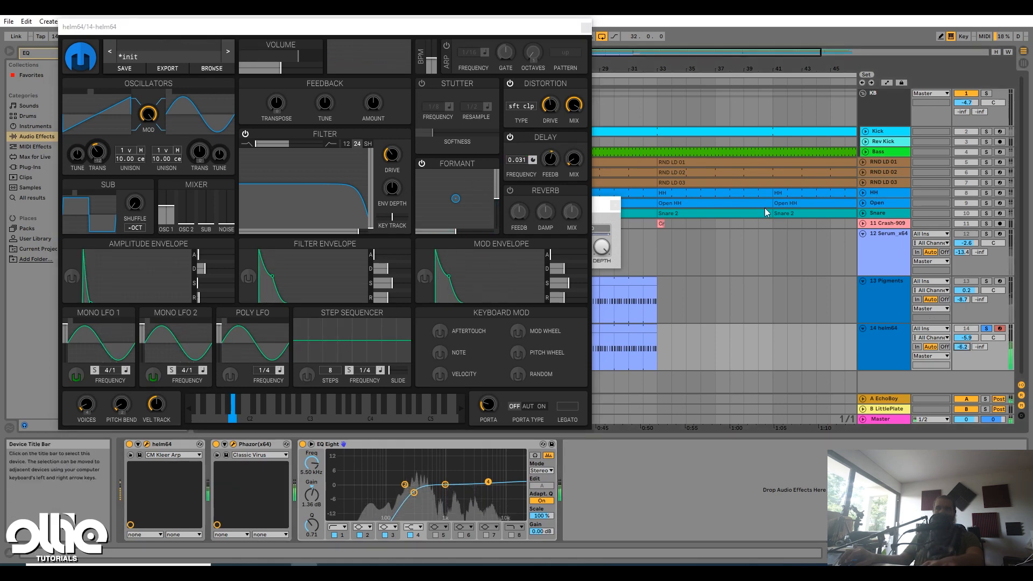
left_click_drag(413, 492, 416, 493)
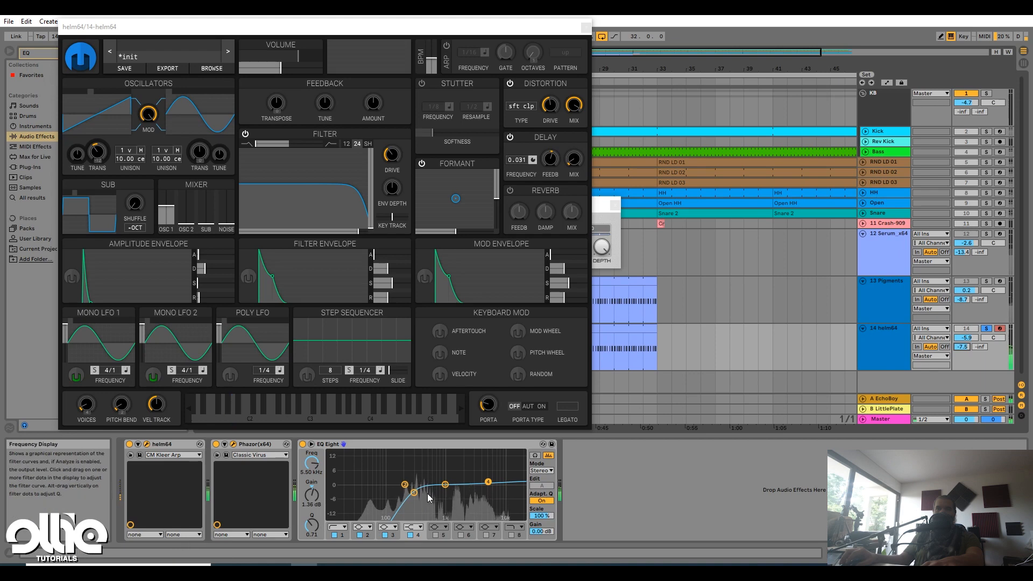
left_click(585, 27)
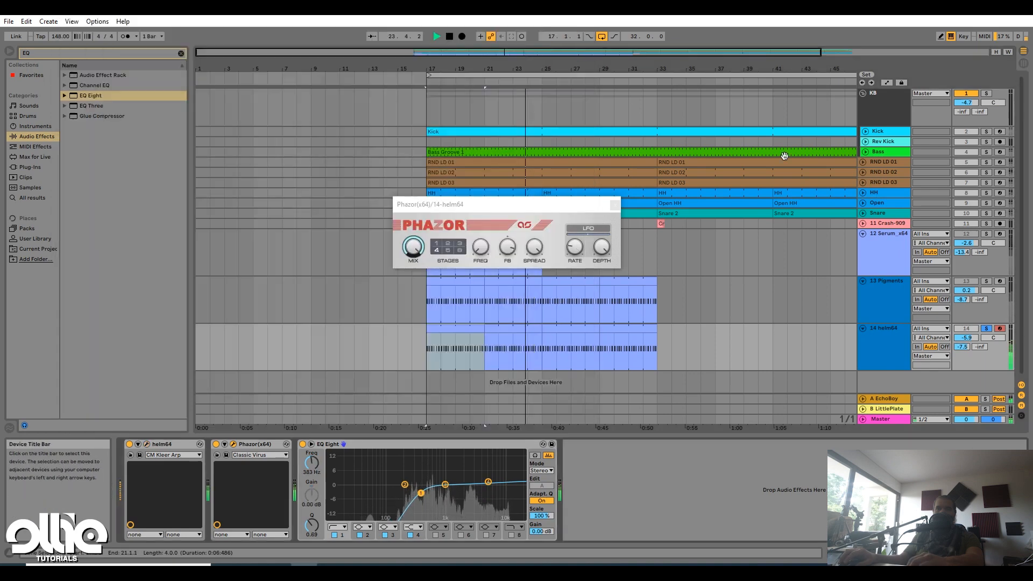
left_click(616, 204)
key("space")
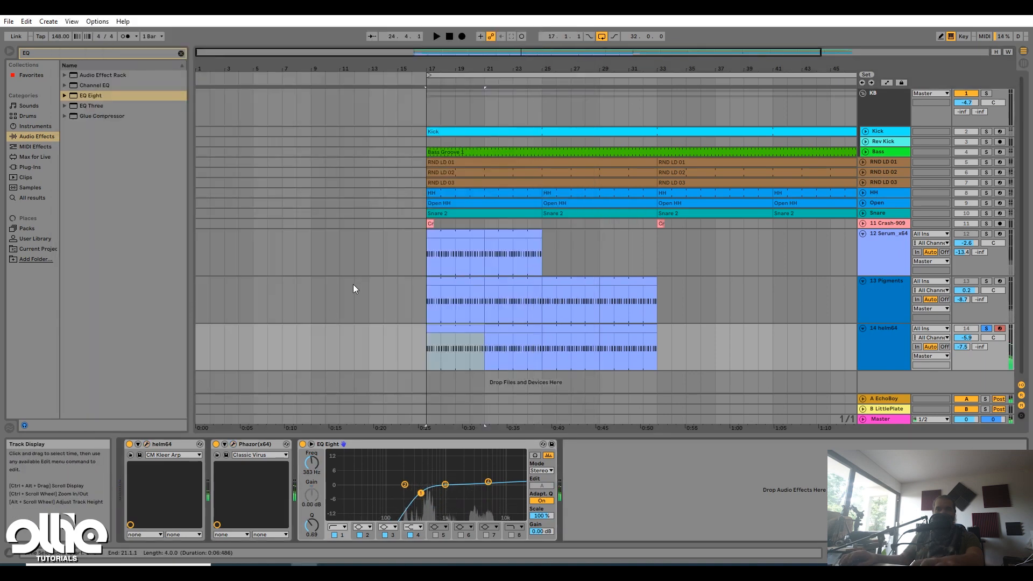
Unsolo the helm64 track, play the full arrangement and raise its volume to -3.7 dB
scroll(353, 284, "down", 1)
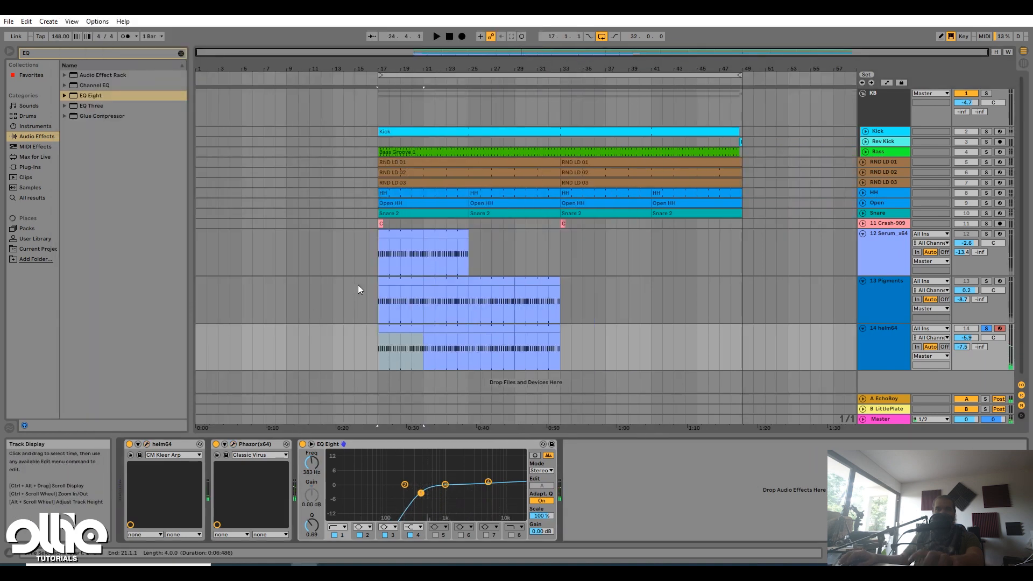
left_click(985, 328)
key("space")
left_click_drag(966, 337, 965, 325)
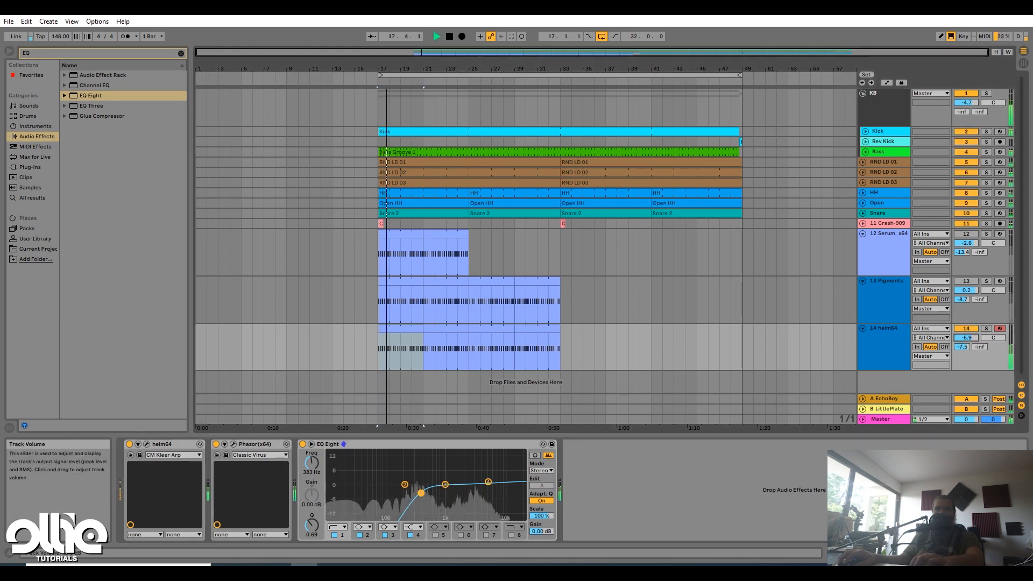
Duplicate the Serum_x64 pattern up to bar 33 and lower the helm64 track's EchoBoy send to -10.3 dB
left_click_drag(470, 258, 383, 240)
key("ctrl+d")
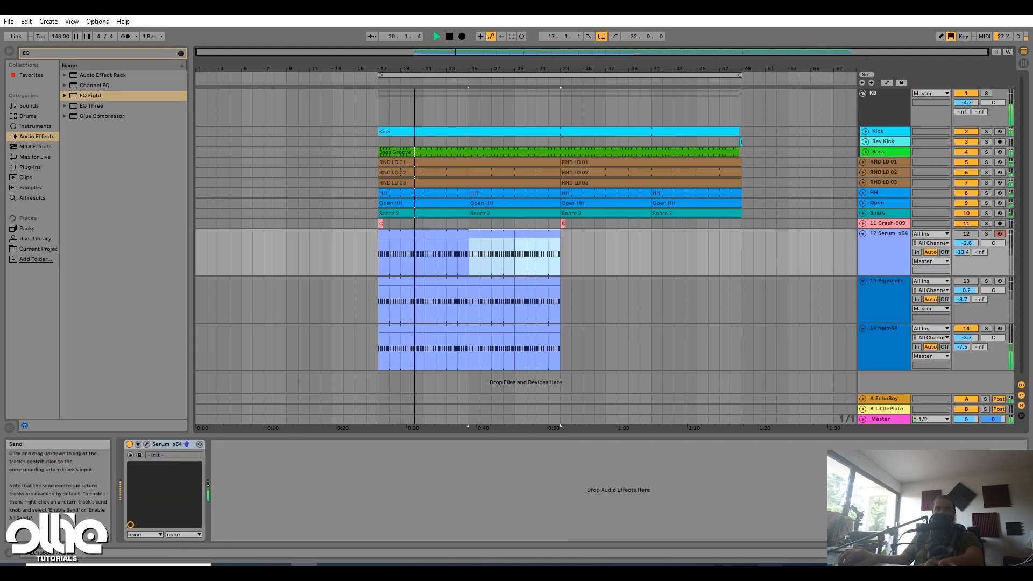
left_click(896, 337)
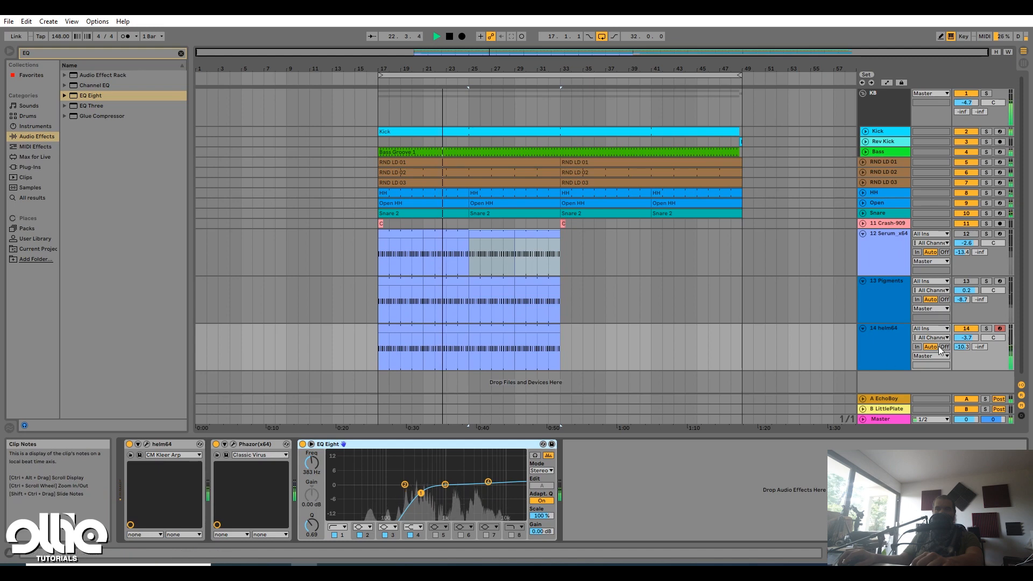
Solo the helm64 track, bring up Helm's oscillator 2 in the mixer and transpose it by 5 semitones
left_click(986, 328)
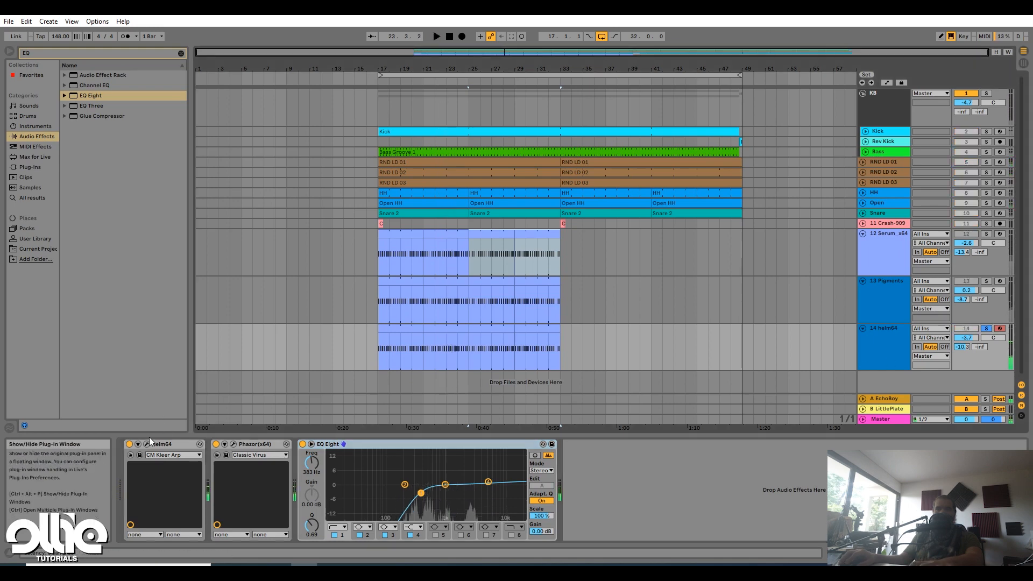
left_click(147, 444)
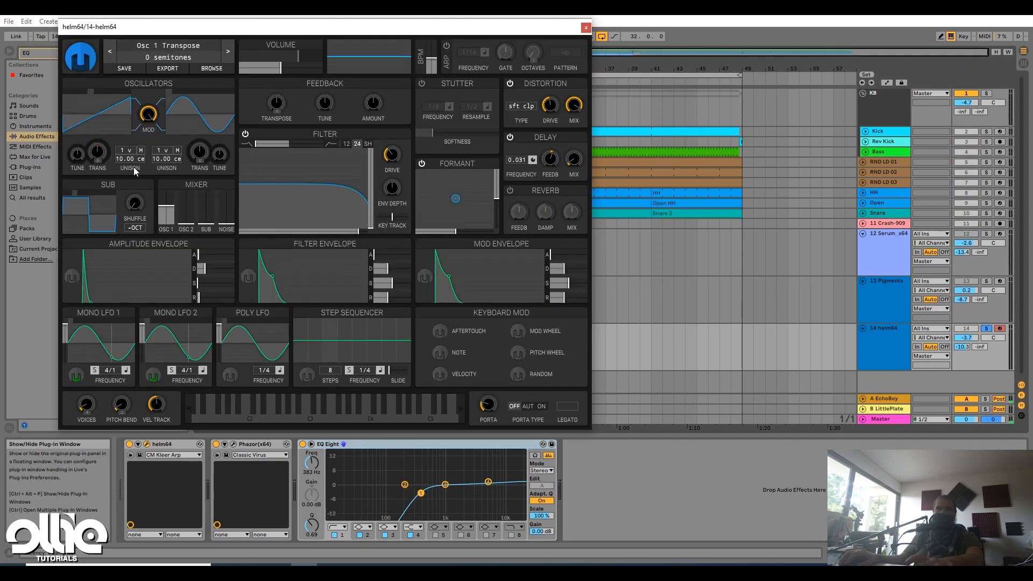
left_click_drag(97, 153, 97, 167)
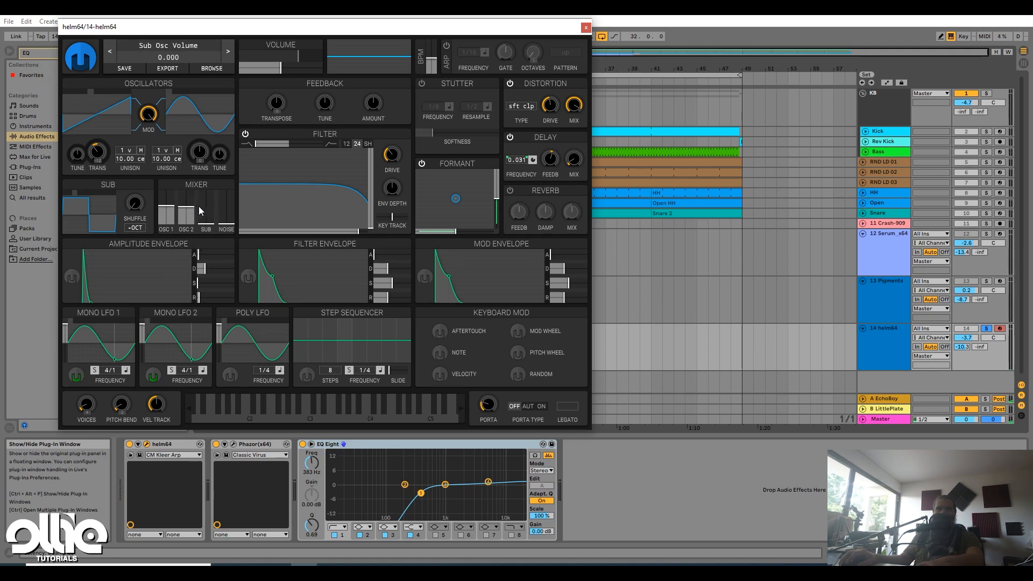
left_click_drag(199, 153, 200, 147)
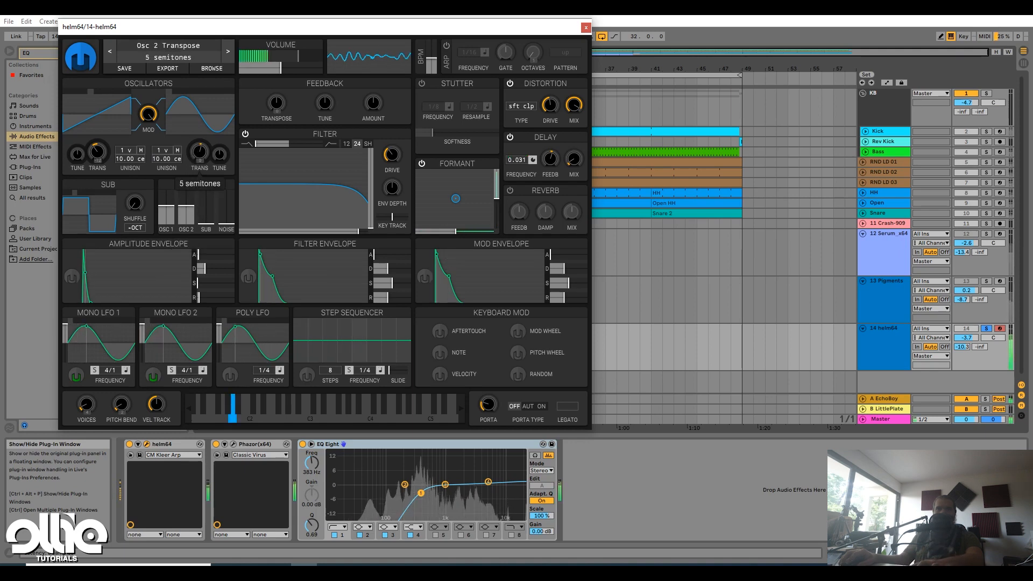
left_click(190, 208)
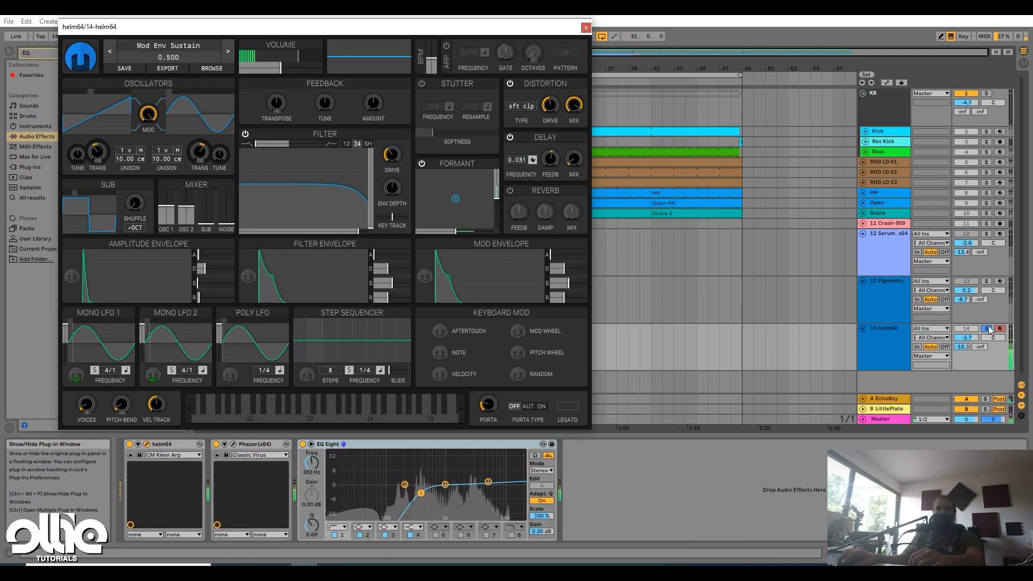
Close Helm, hear the track unsoloed in the full mix and lower its volume to -5.0 dB
left_click(806, 226)
left_click(586, 27)
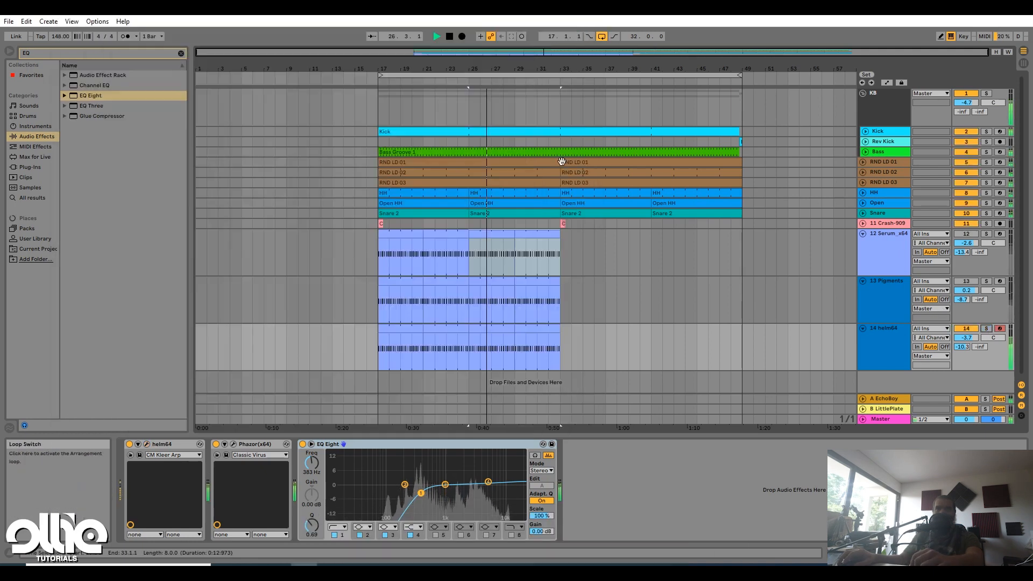
left_click_drag(967, 338, 967, 342)
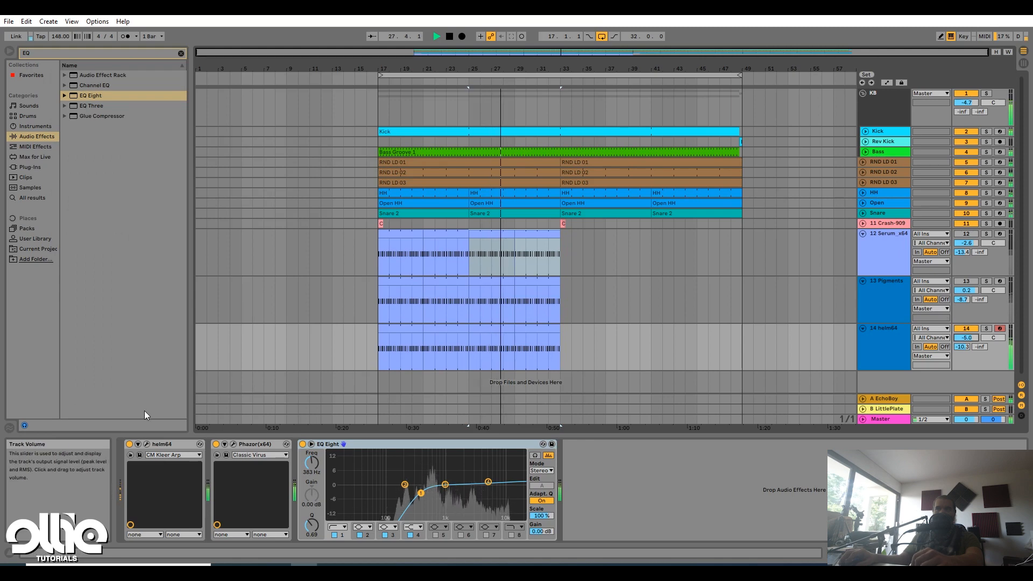
Reopen Helm, lower its delay mix to 11.20 % and switch its distortion off
left_click(147, 445)
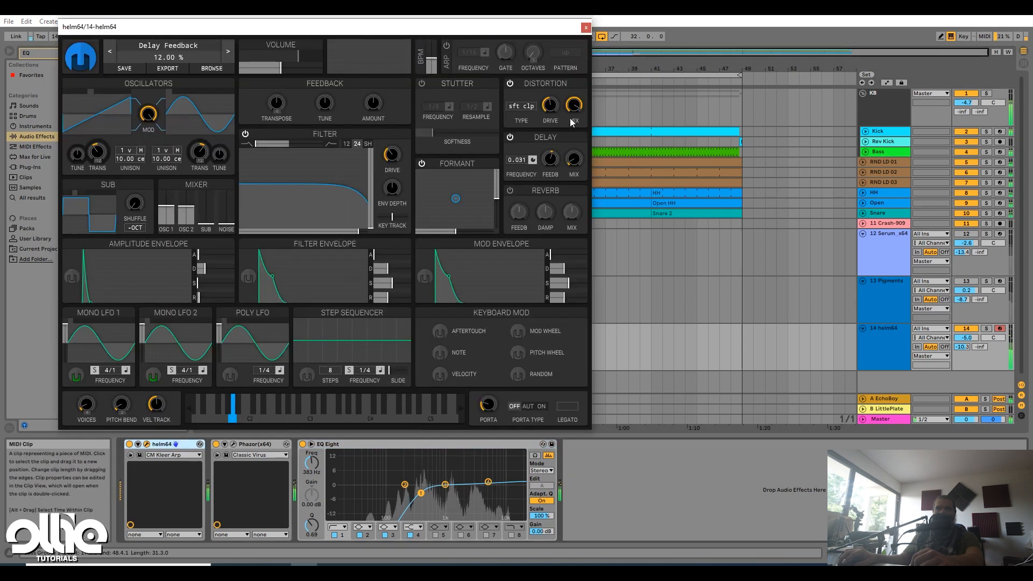
left_click_drag(574, 104, 572, 110)
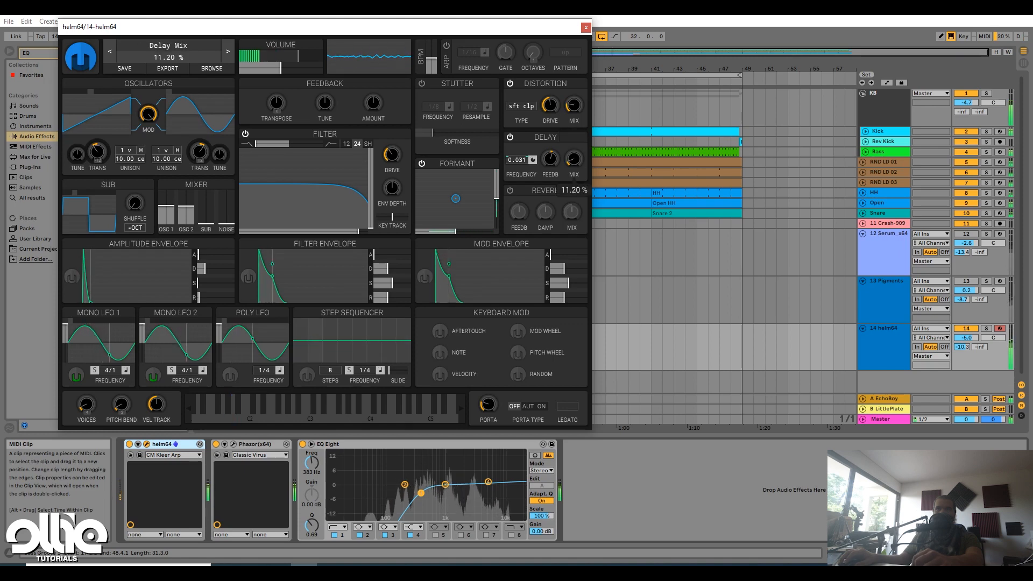
left_click(511, 83)
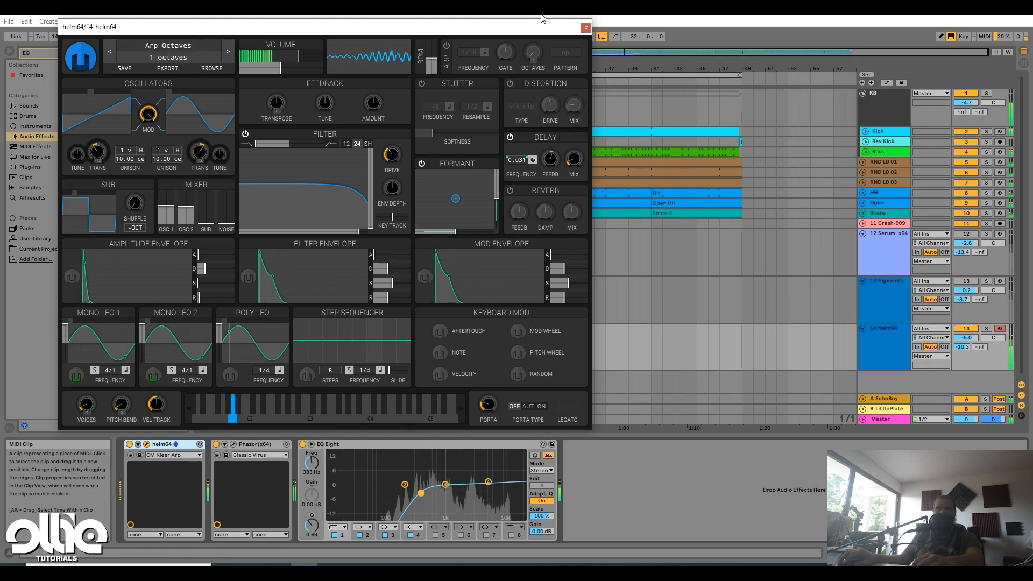
Close Helm and play the arrangement from bar 17 with the first four bars of the helm64 pattern selected
left_click(586, 28)
key("space")
left_click_drag(379, 347, 423, 347)
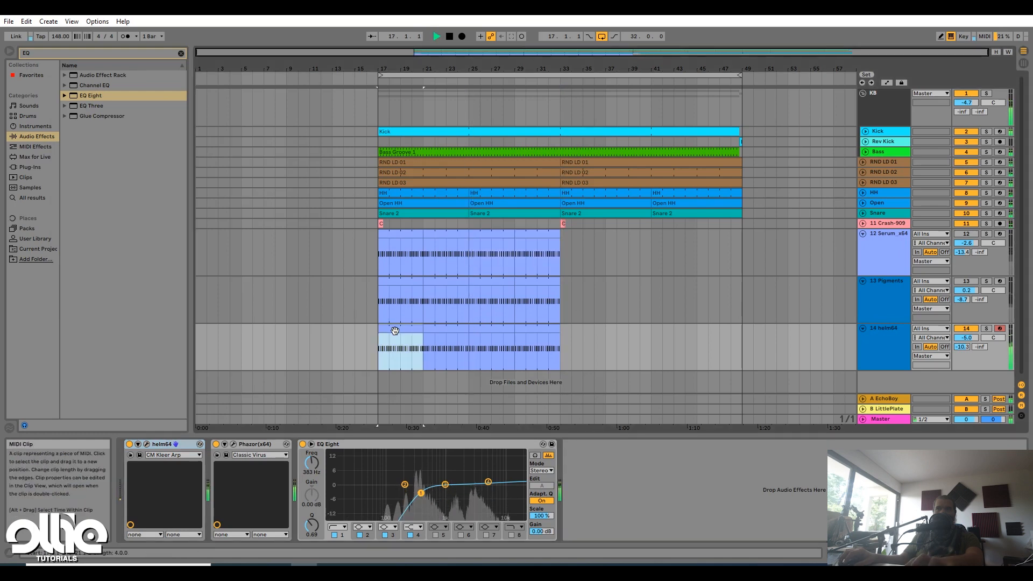
Play the mix, lower the helm64 track's volume to -7.6 dB and stop playback
key("space")
left_click_drag(967, 337, 967, 352)
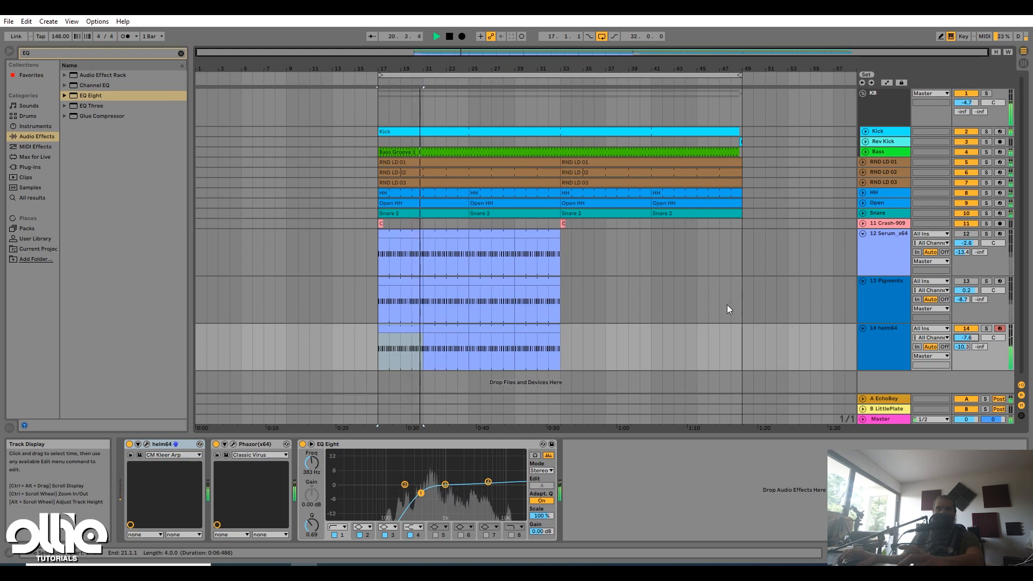
key("space")
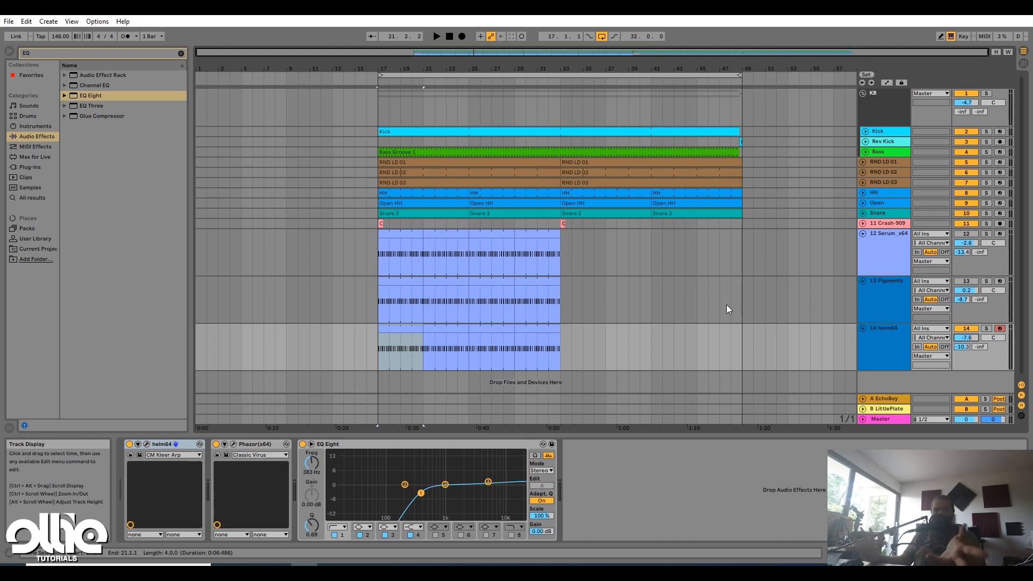
Mute helm64, make Serum_x64 the only active synth layer and play the mix from bar 17
left_click(966, 329)
left_click(976, 239)
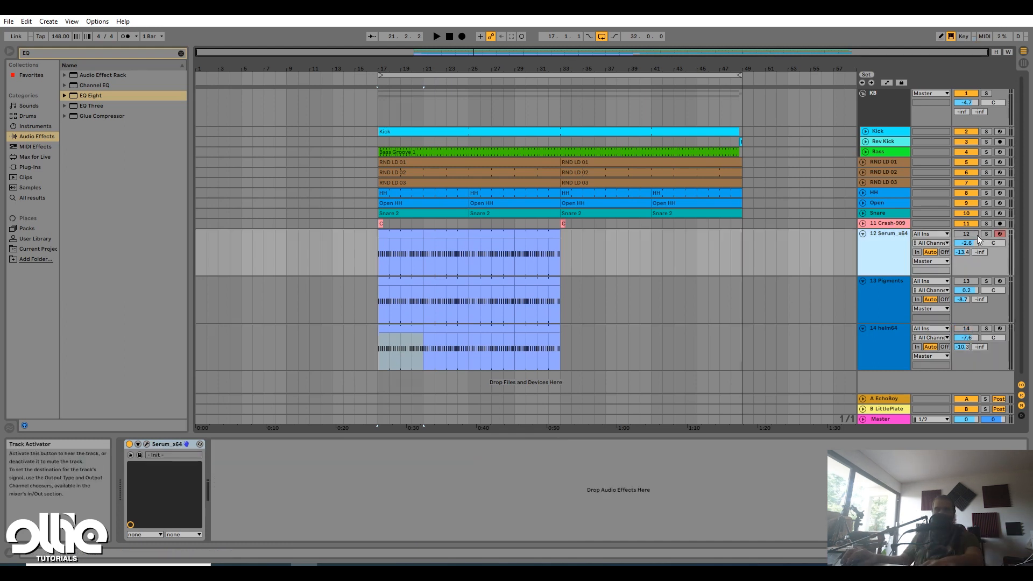
left_click(969, 235)
key("Up")
key("Up")
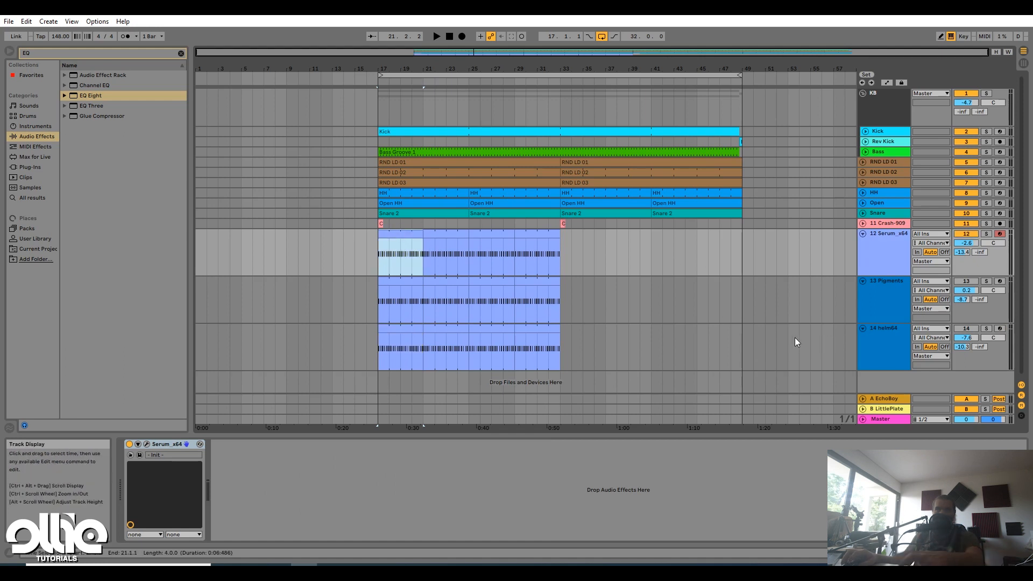
key("space")
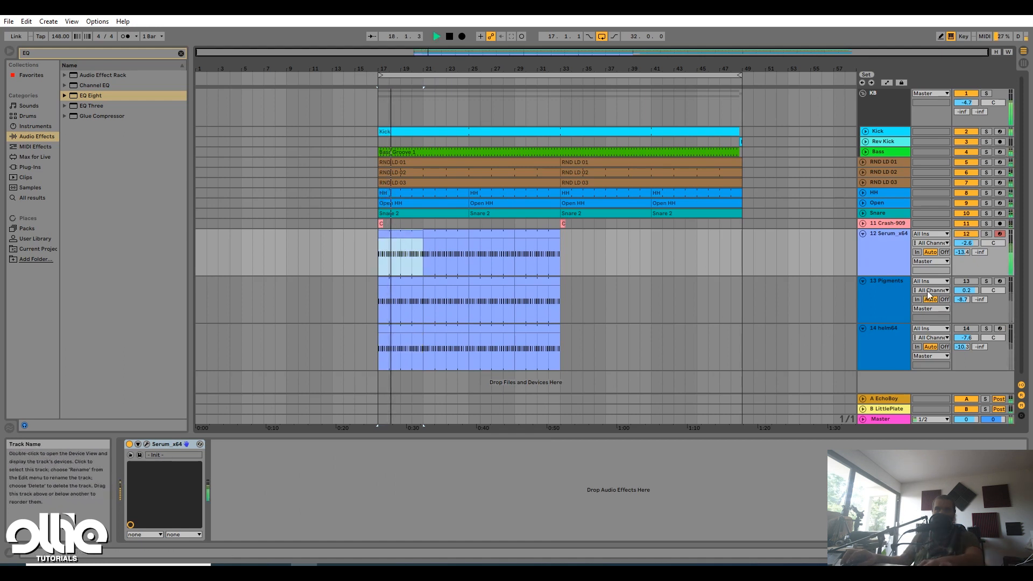
Audition Pigments in the mix with the other two synth layers muted, and do the same for helm64
key("space")
left_click(973, 235)
left_click(973, 282)
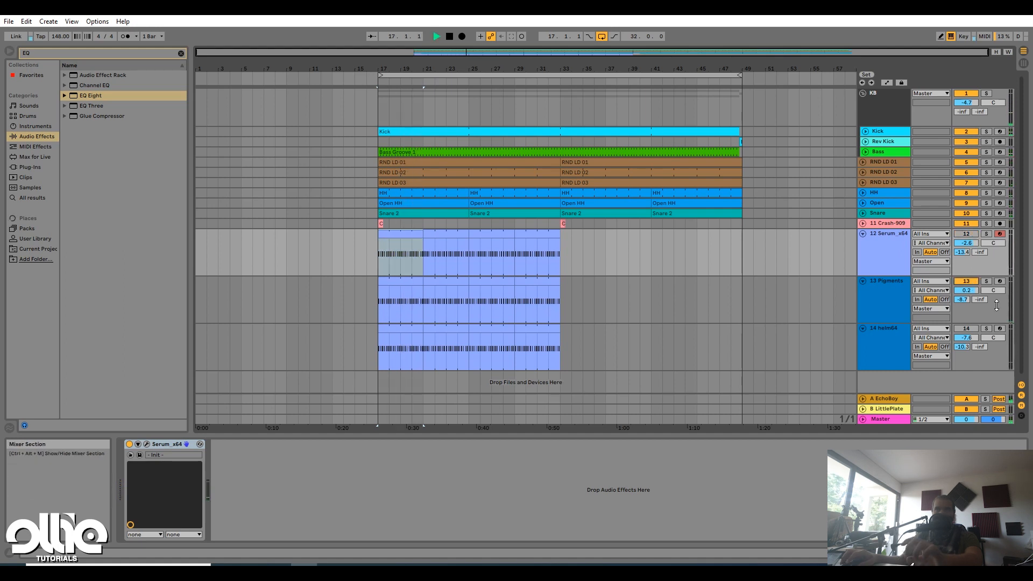
key("space")
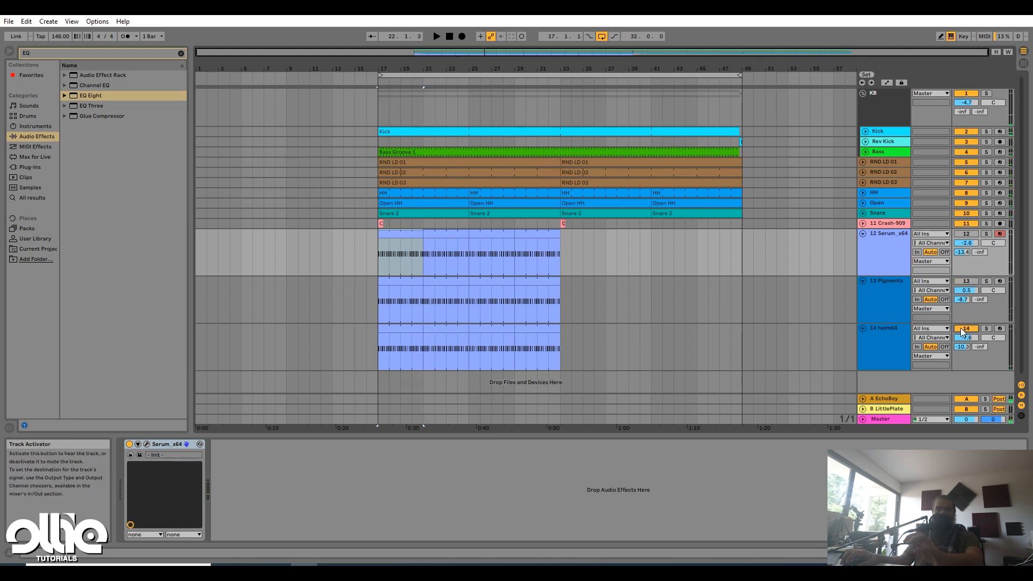
key("space")
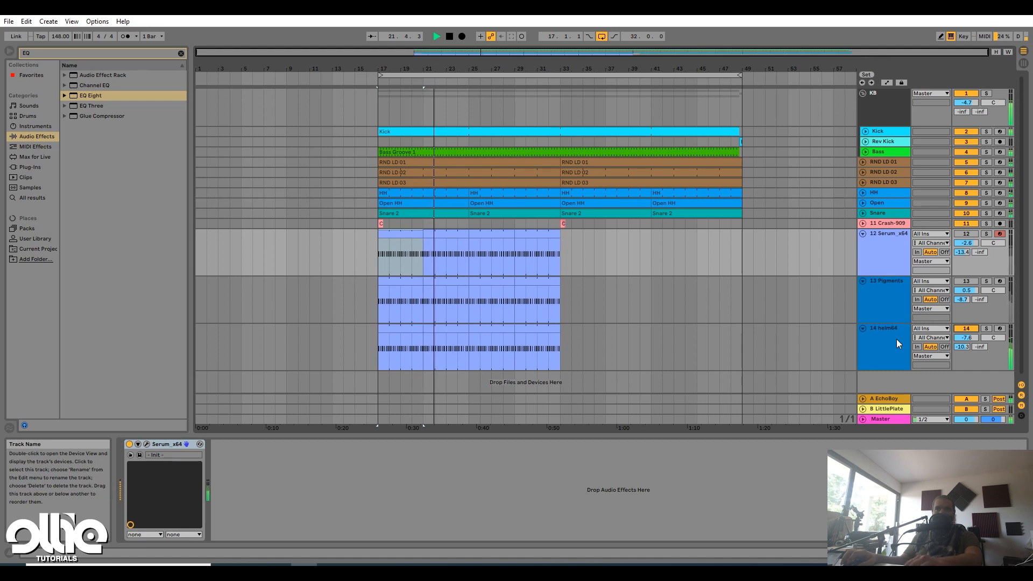
key("space")
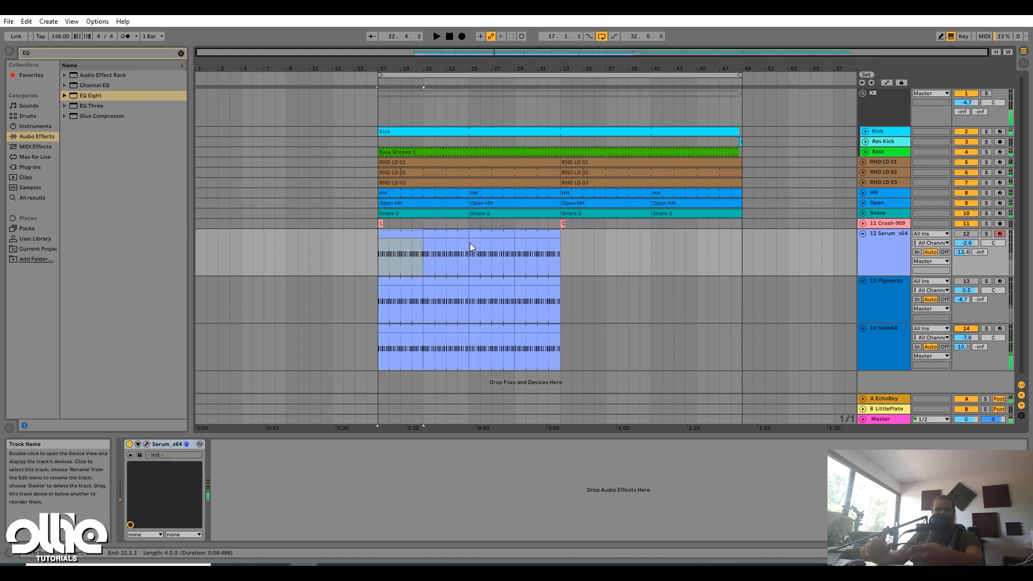